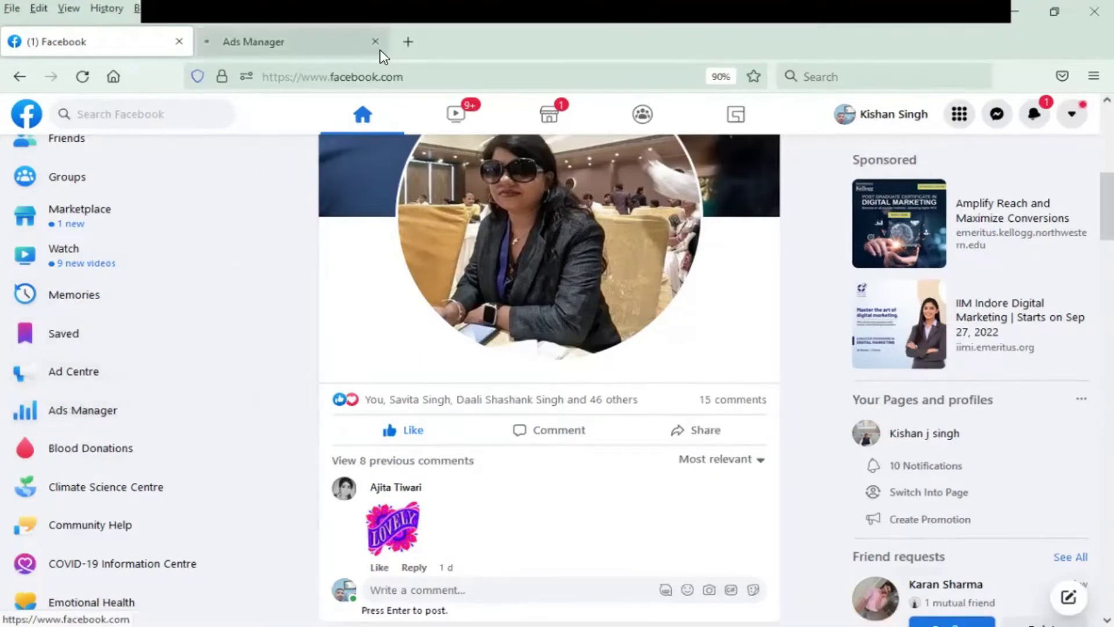
# Switch to Ads Manager and create a new campaign with the Leads objective from the campaigns table
pyautogui.click(298, 47)
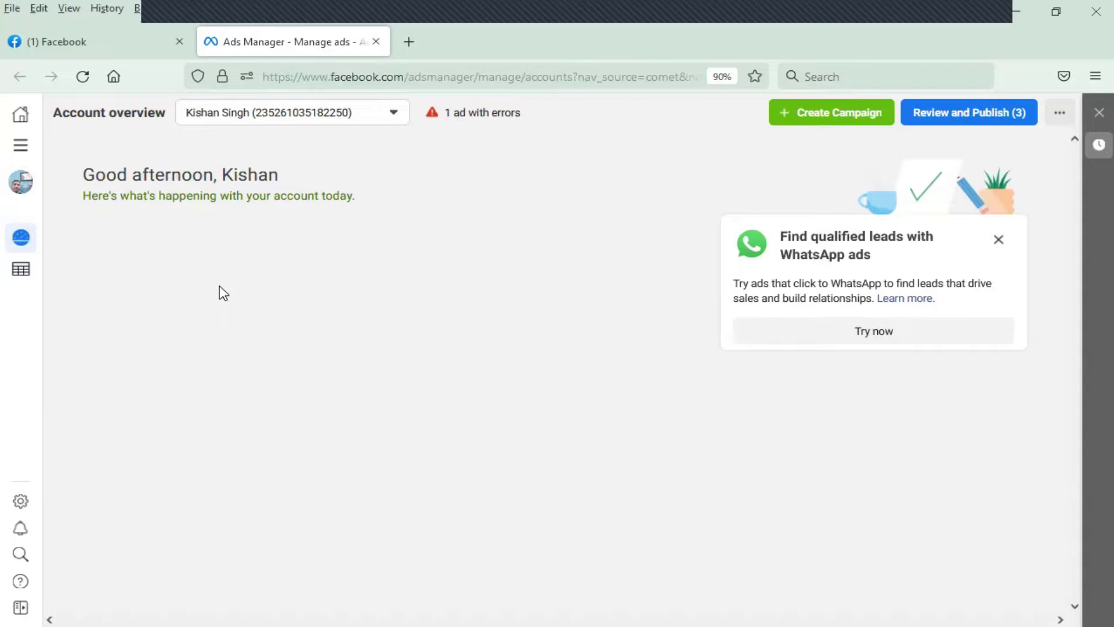
pyautogui.click(19, 274)
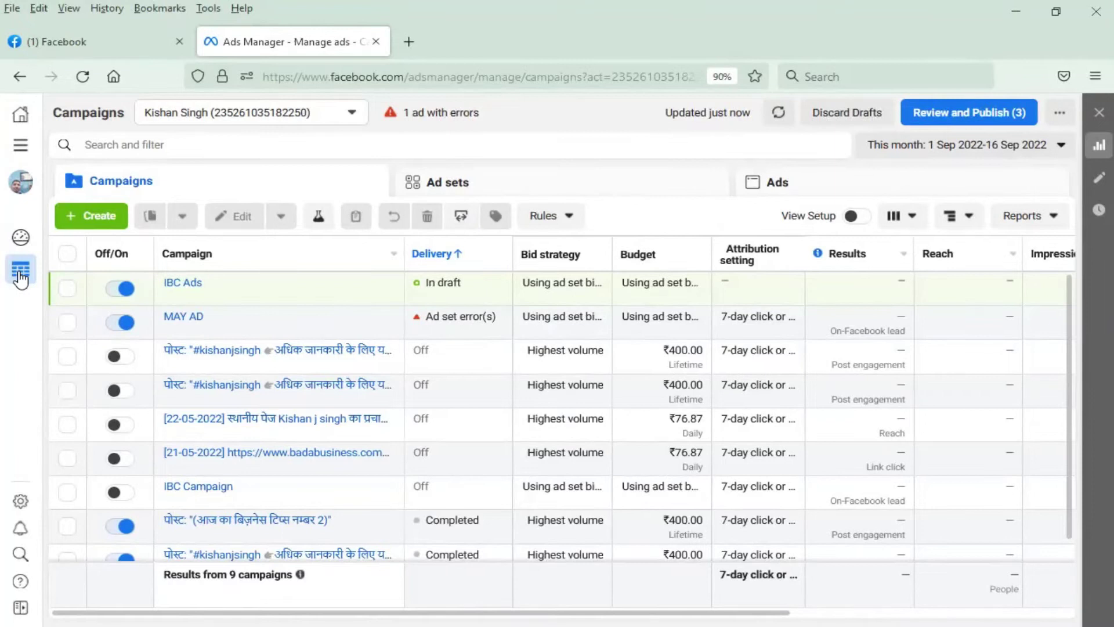
pyautogui.click(96, 226)
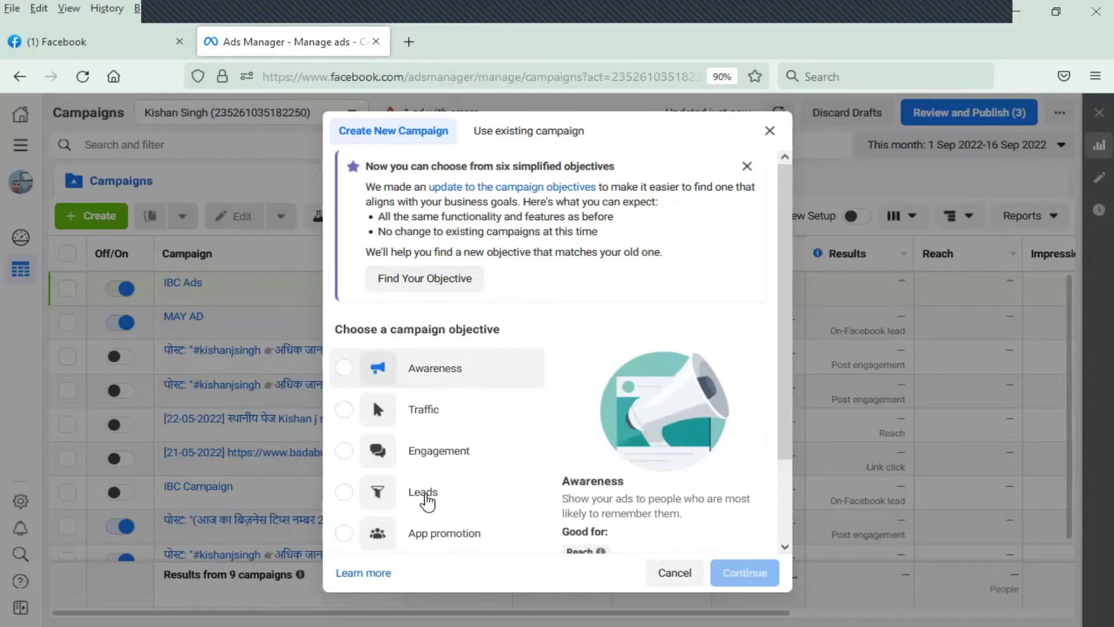
pyautogui.click(426, 498)
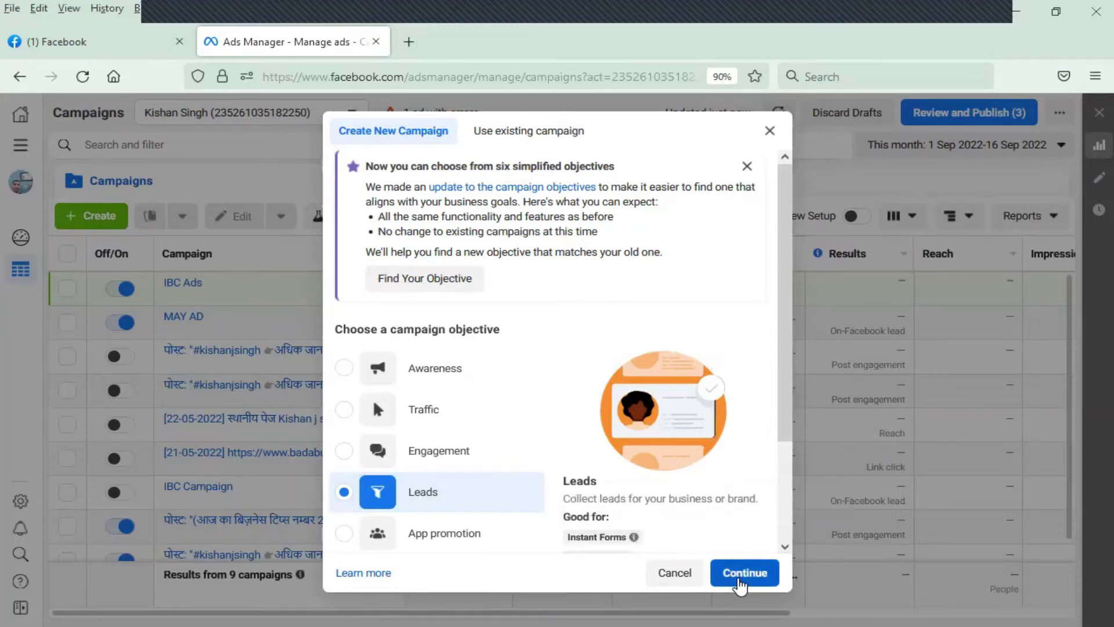
pyautogui.click(740, 585)
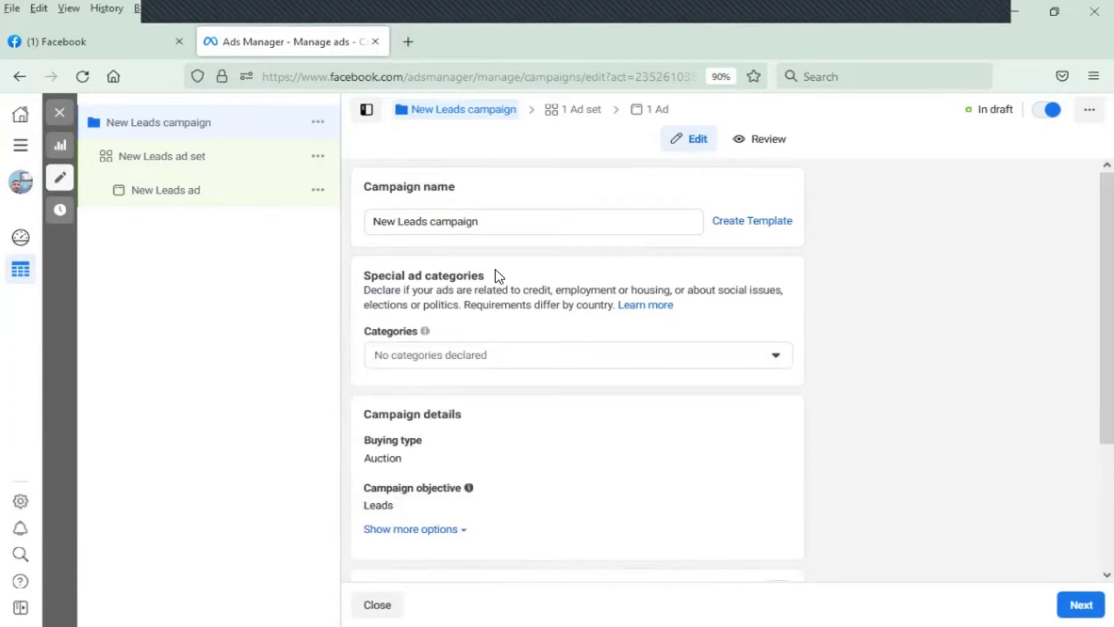
# Rename the campaign as "New IBC Ads" and continue to its ad set
pyautogui.click(507, 224)
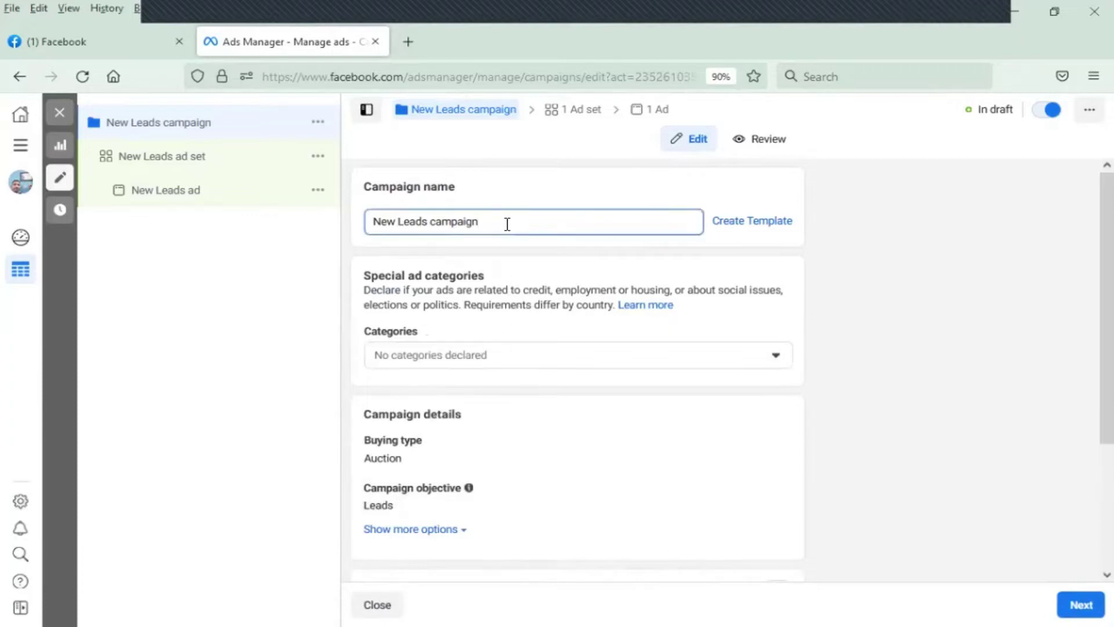
pyautogui.press('BackSpace')
pyautogui.press('BackSpace')
pyautogui.press('BackSpace')
pyautogui.press('BackSpace')
pyautogui.press('BackSpace')
pyautogui.press('BackSpace')
pyautogui.press('BackSpace')
pyautogui.press('BackSpace')
pyautogui.press('BackSpace')
pyautogui.press('BackSpace')
pyautogui.press('BackSpace')
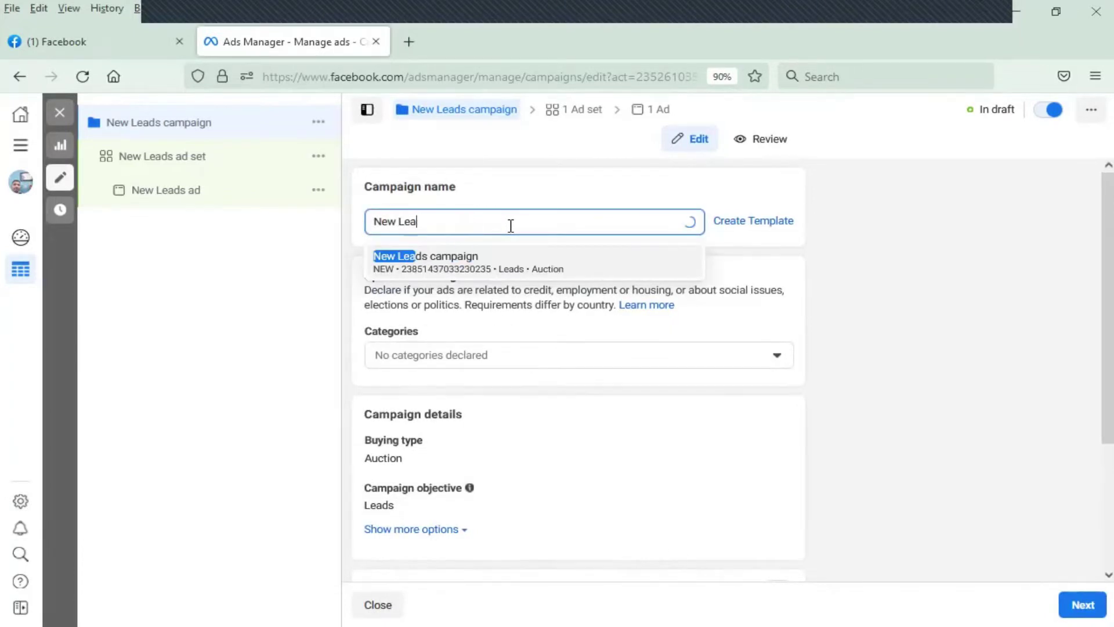
pyautogui.press('BackSpace')
pyautogui.press('BackSpace')
pyautogui.press('BackSpace')
pyautogui.press('BackSpace')
pyautogui.press('BackSpace')
pyautogui.press('BackSpace')
pyautogui.press('BackSpace')
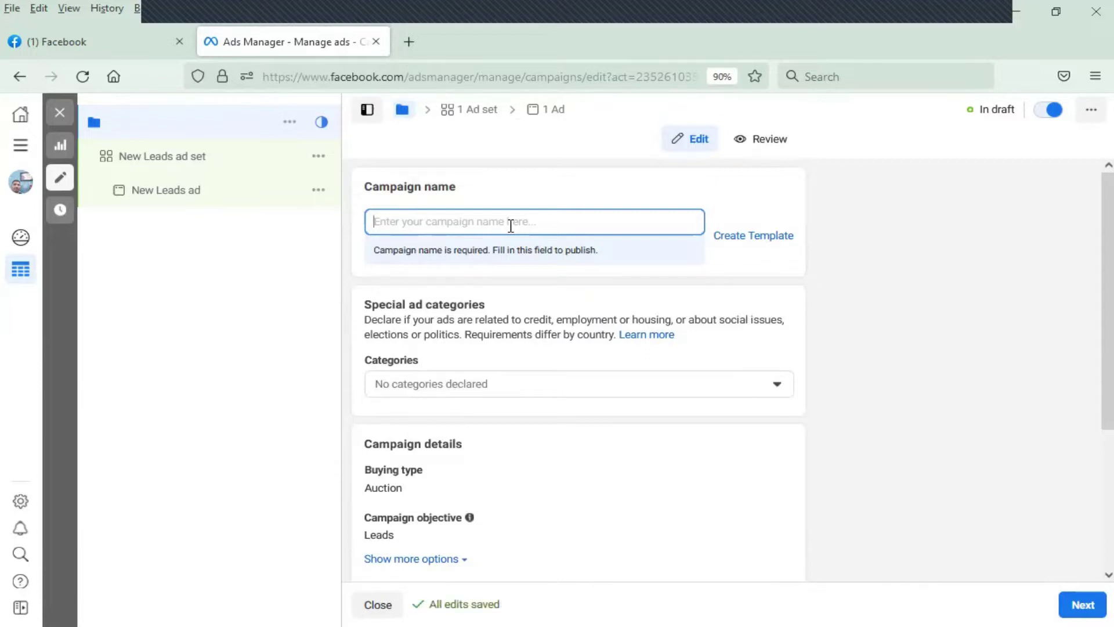
pyautogui.write('New')
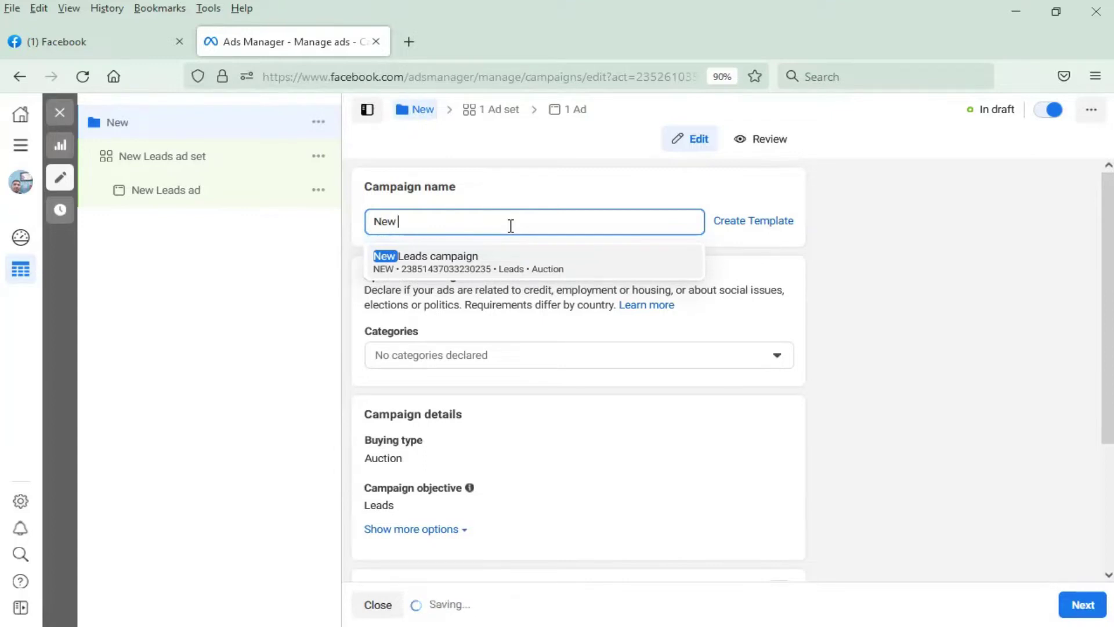
pyautogui.write(' IBS')
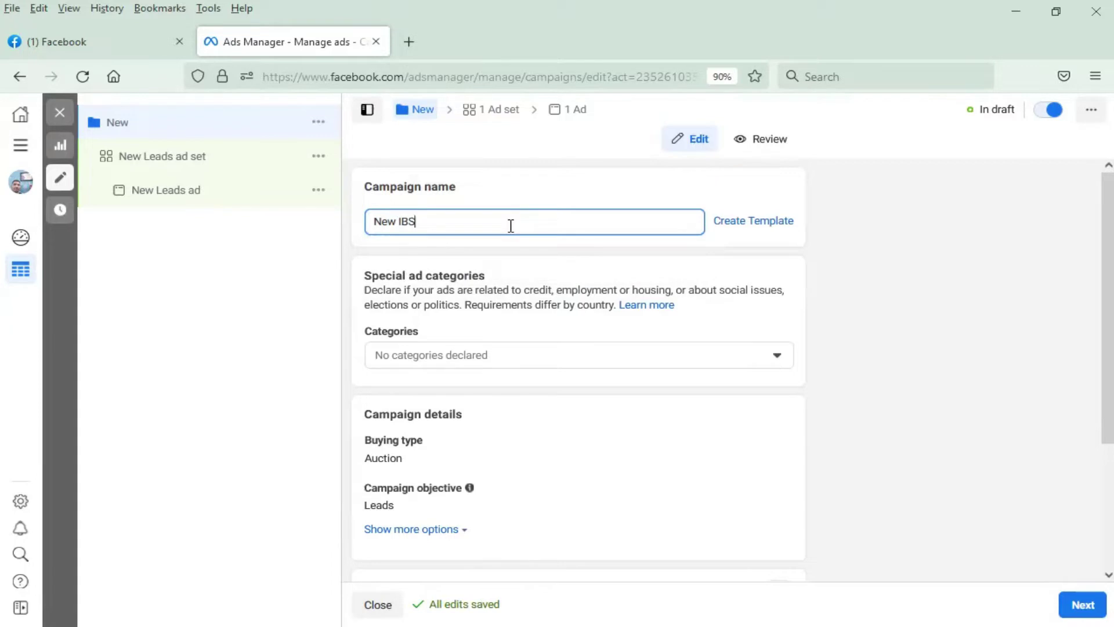
pyautogui.press('BackSpace')
pyautogui.write('C Ads')
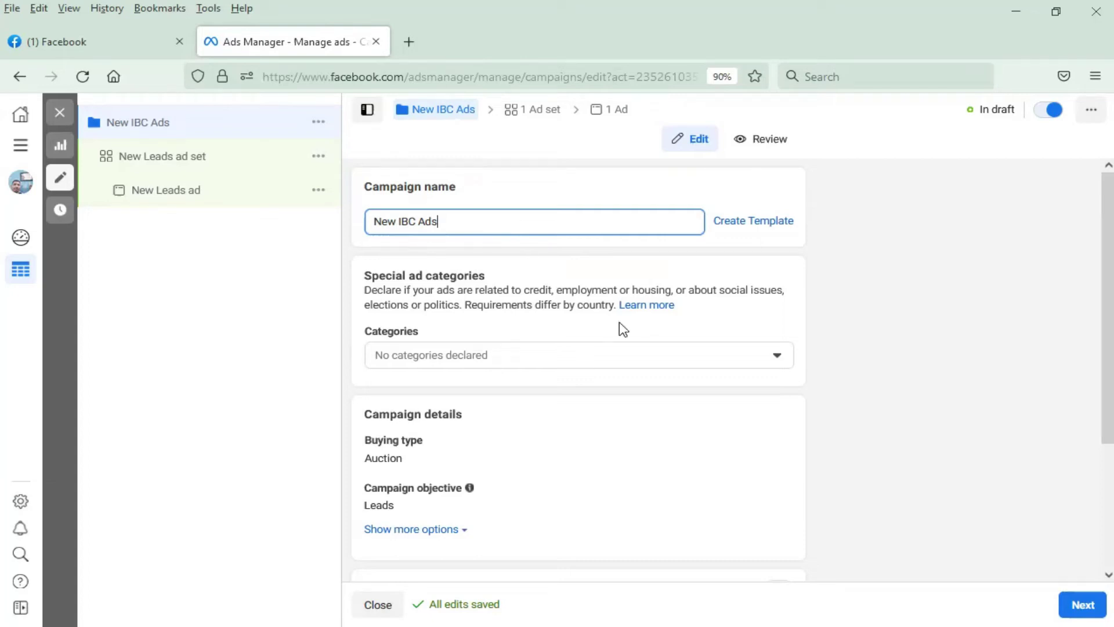
pyautogui.click(1083, 604)
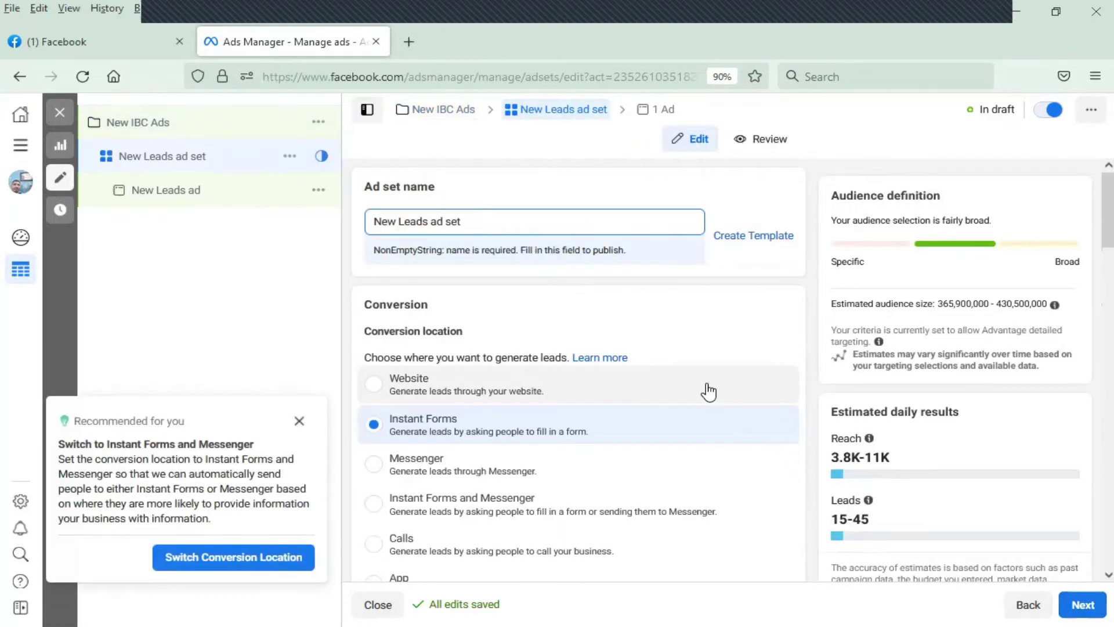
# Dismiss the conversion location recommendation and rename the ad set as "New IBC Ads"
pyautogui.click(300, 420)
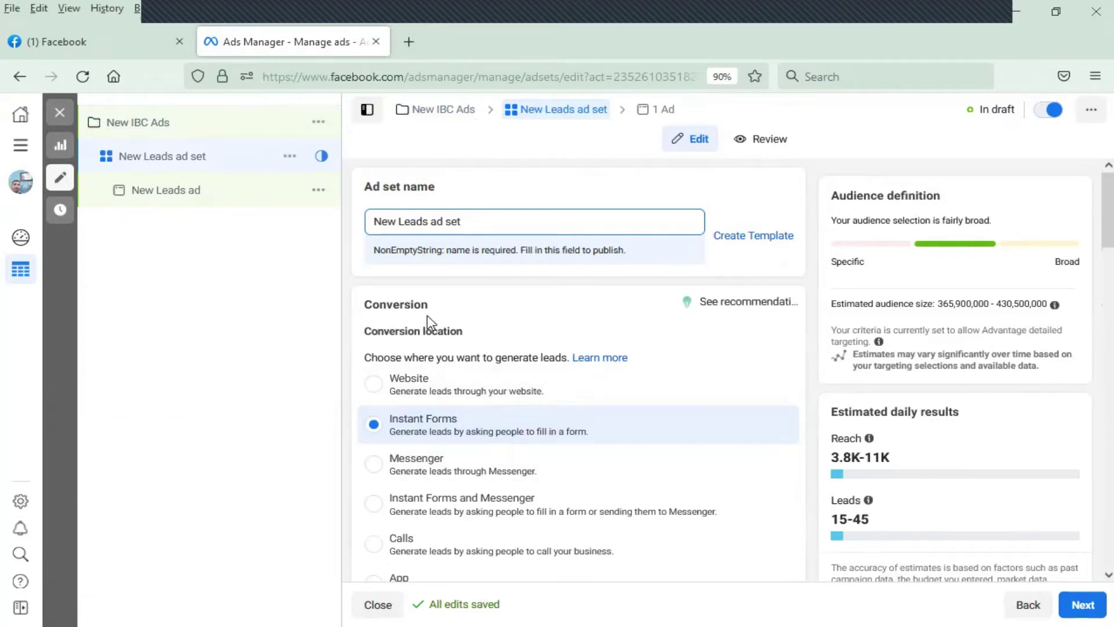
pyautogui.click(495, 223)
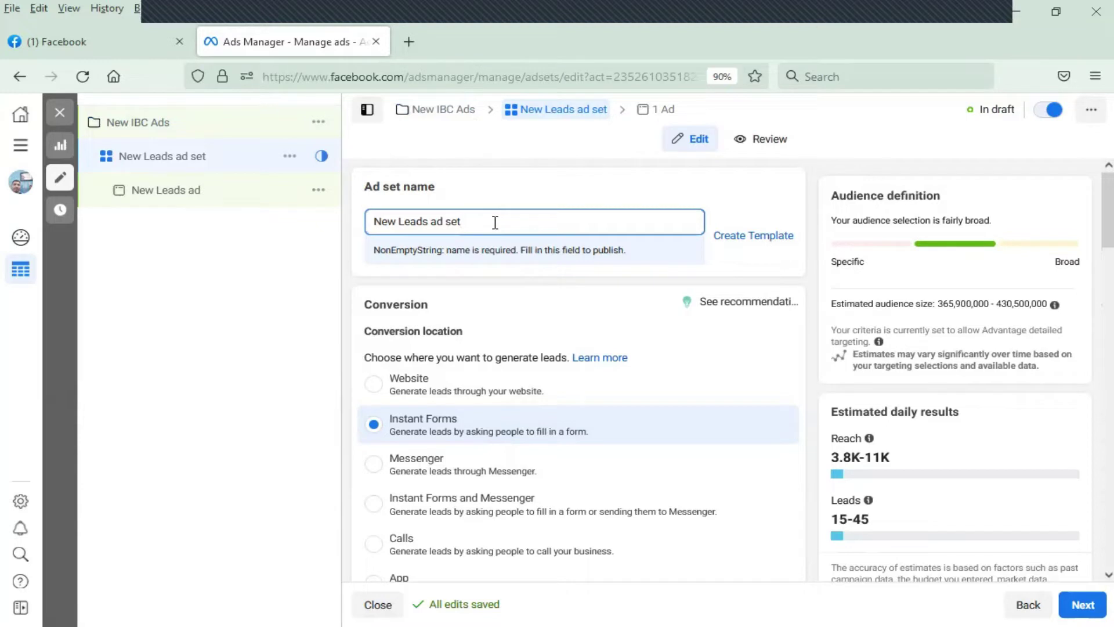
pyautogui.press('BackSpace')
pyautogui.press('BackSpace')
pyautogui.press('BackSpace')
pyautogui.press('BackSpace')
pyautogui.press('BackSpace')
pyautogui.press('BackSpace')
pyautogui.press('BackSpace')
pyautogui.press('BackSpace')
pyautogui.press('BackSpace')
pyautogui.press('BackSpace')
pyautogui.press('BackSpace')
pyautogui.press('BackSpace')
pyautogui.press('BackSpace')
pyautogui.press('BackSpace')
pyautogui.press('BackSpace')
pyautogui.press('BackSpace')
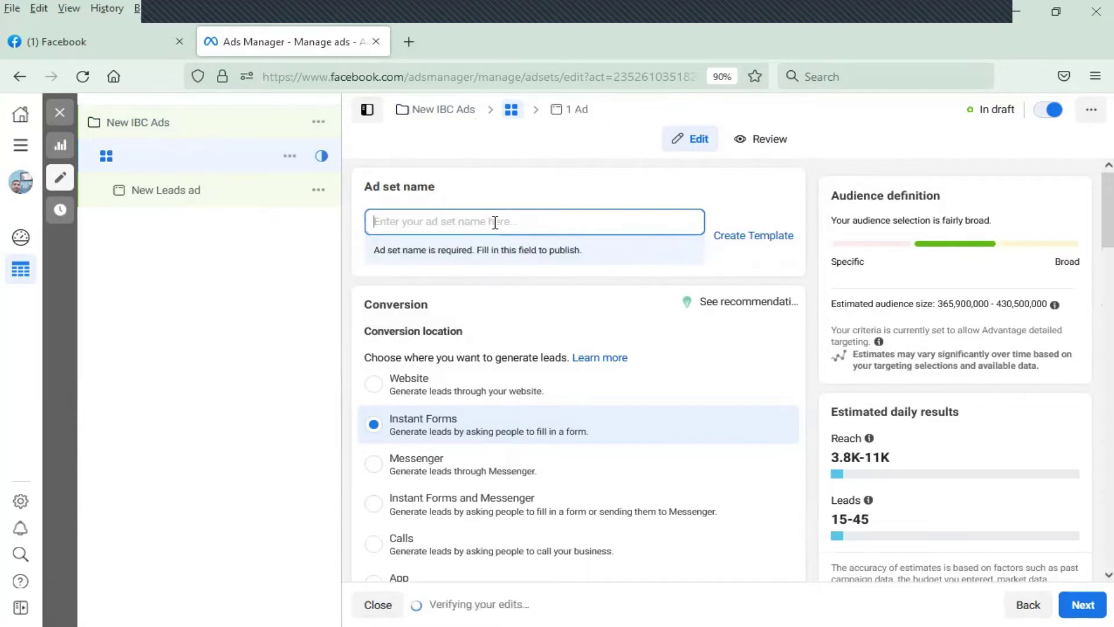
pyautogui.write('New IBC')
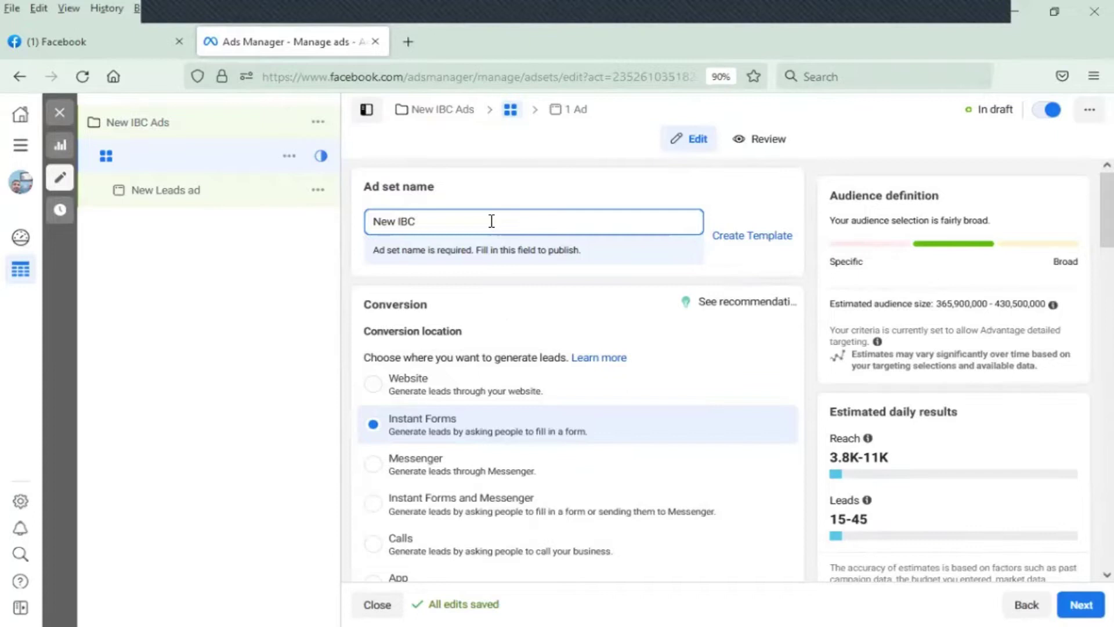
pyautogui.write(' Ads')
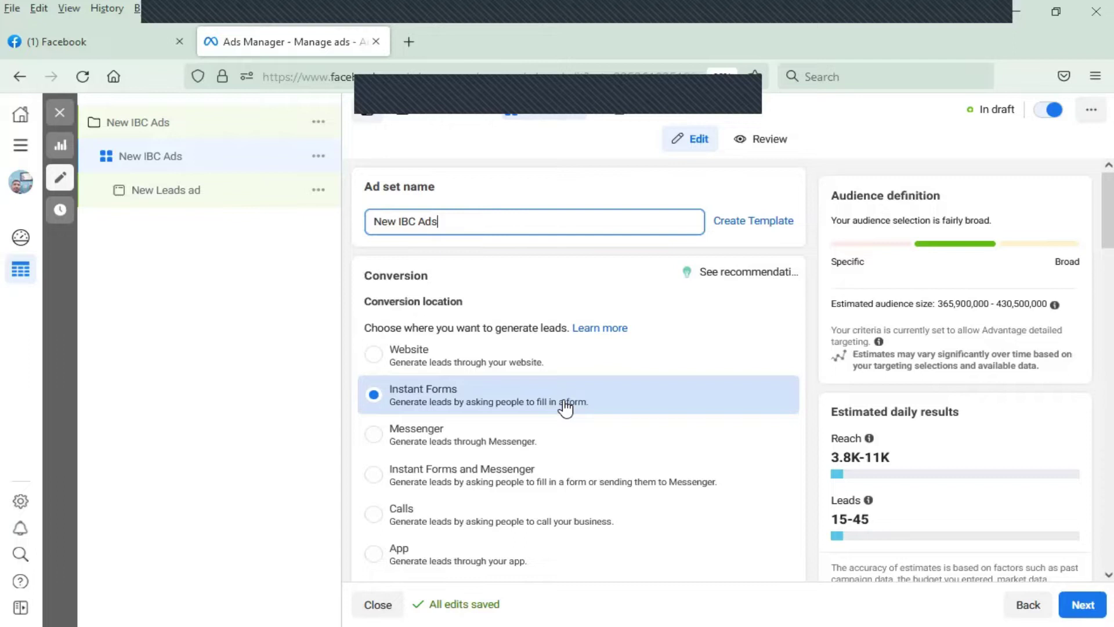
# Try Instant Forms and Messenger as the ad set's conversion location, and switch it back to Instant Forms
pyautogui.scroll(-2, 566, 408)
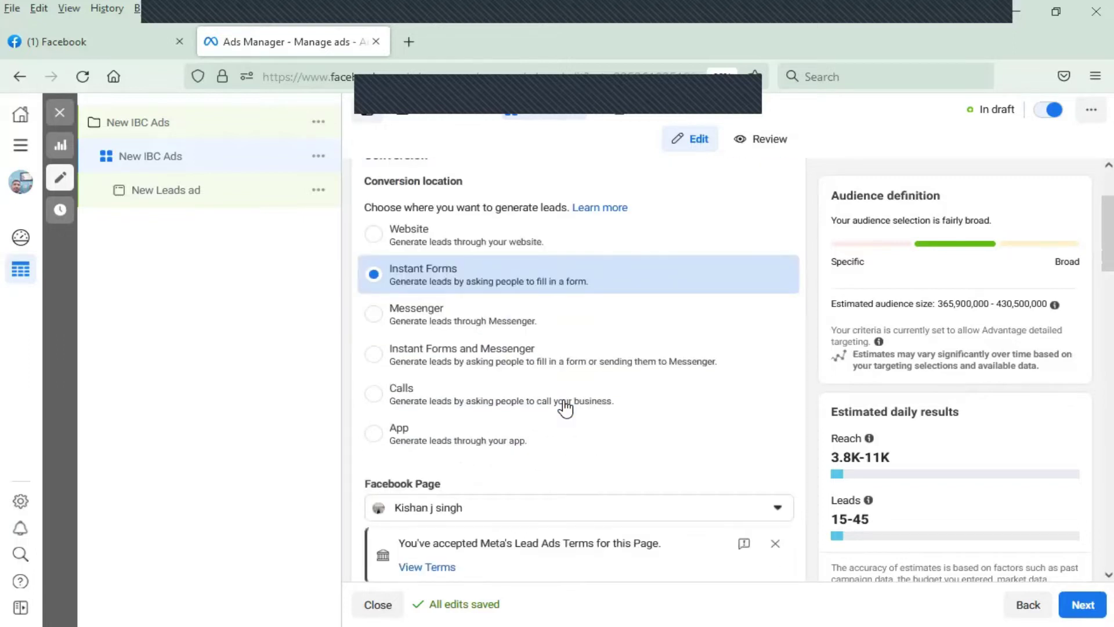
pyautogui.scroll(-1, 566, 407)
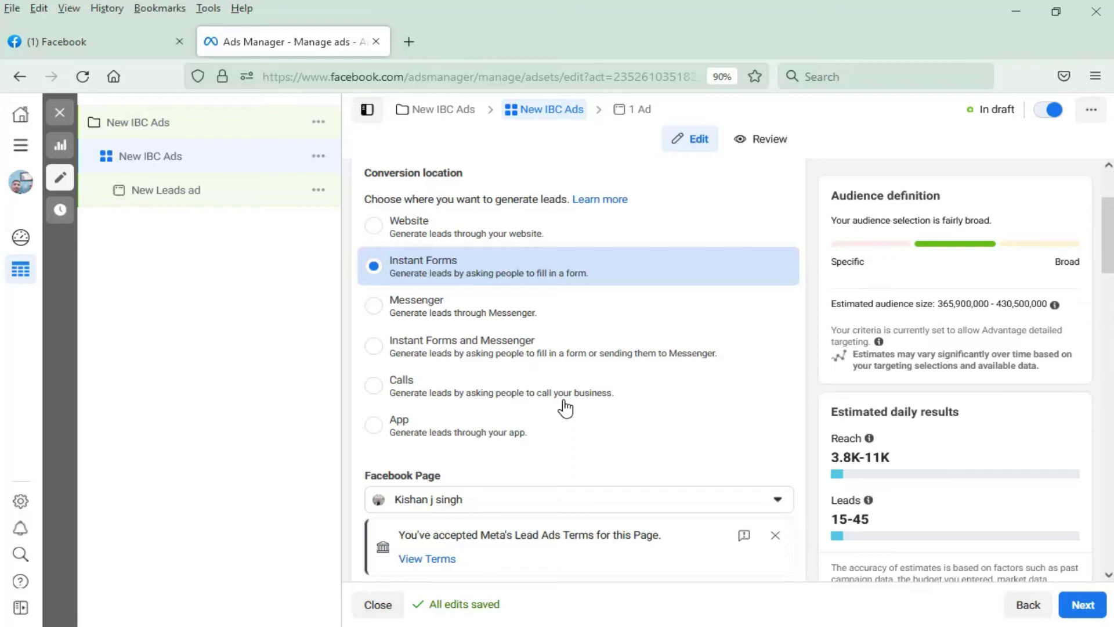
pyautogui.click(375, 347)
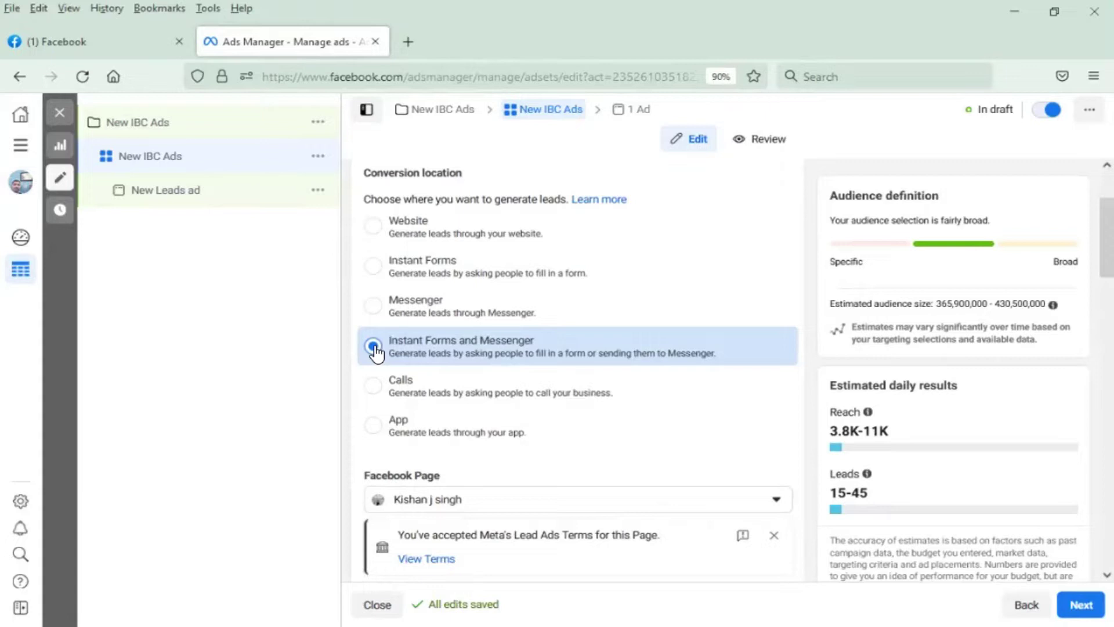
pyautogui.click(374, 267)
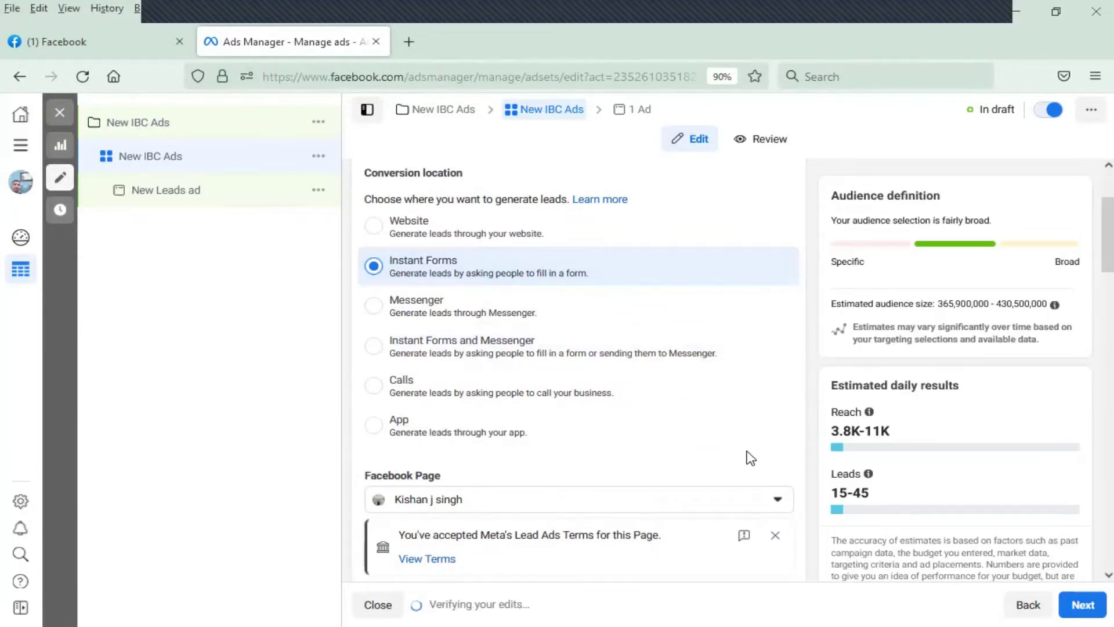
# Choose the Facebook Page listed under Personal for the ad set
pyautogui.scroll(-2, 750, 458)
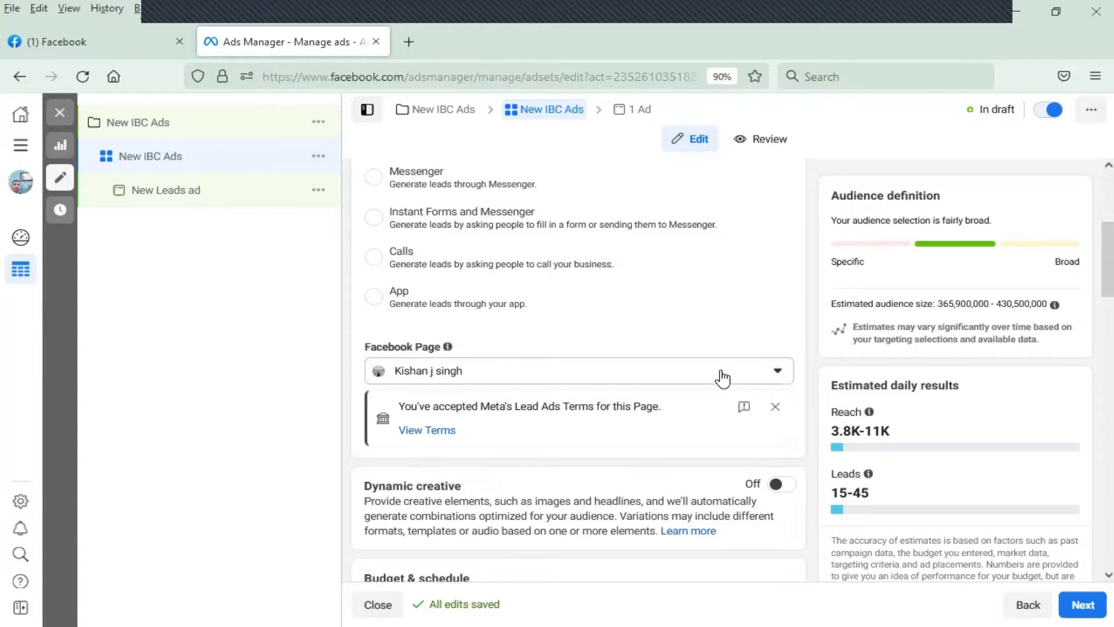
pyautogui.click(722, 378)
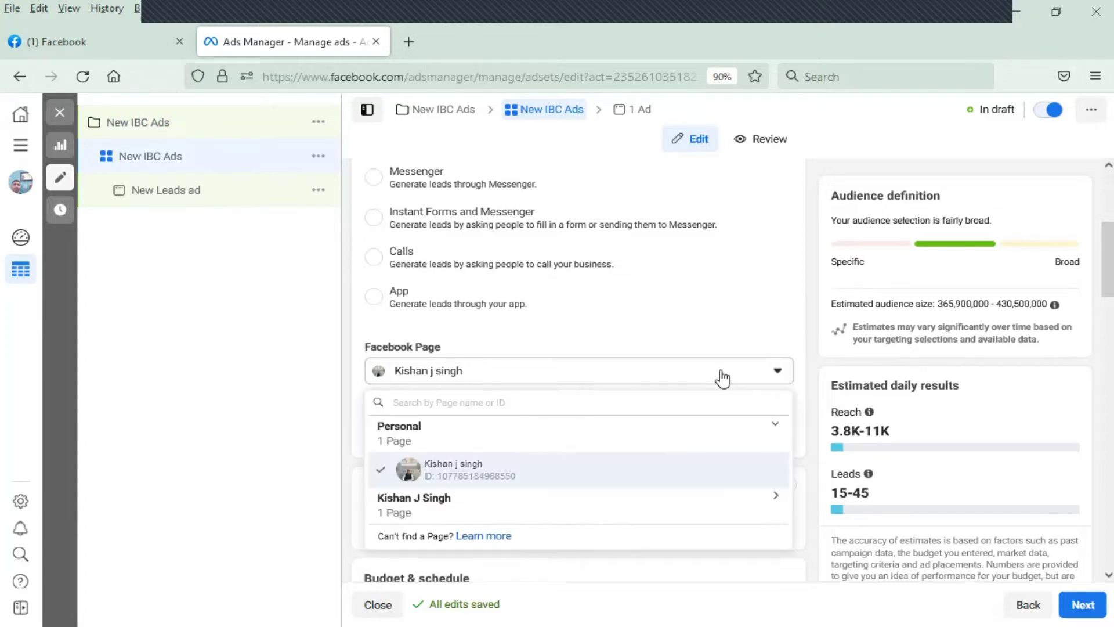
pyautogui.click(595, 477)
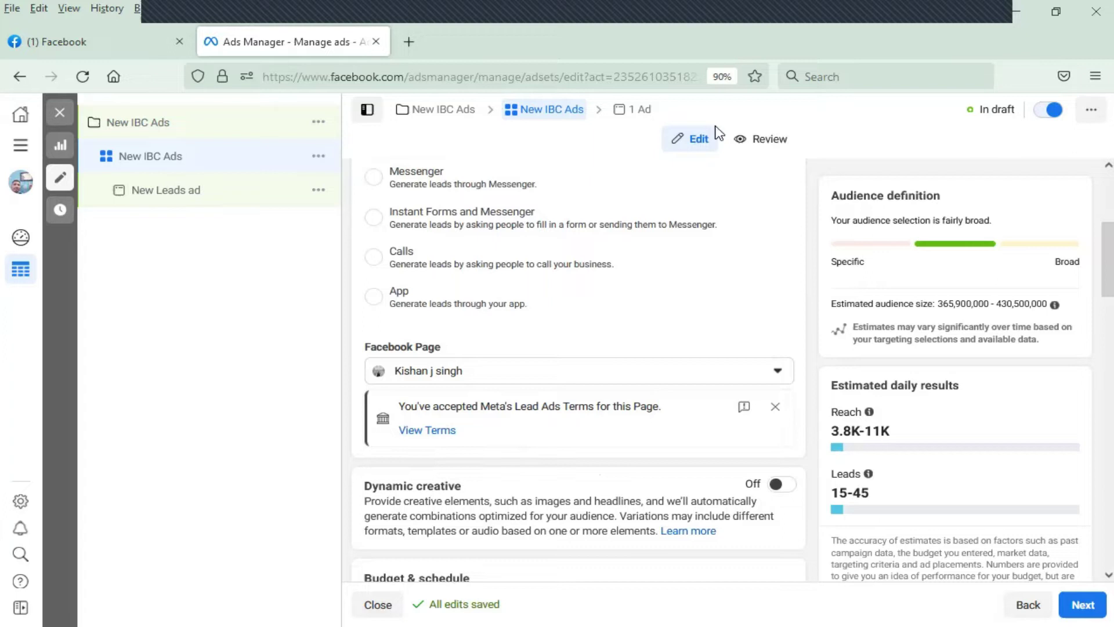
pyautogui.moveTo(433, 390)
pyautogui.mouseDown()
pyautogui.moveTo(435, 467)
pyautogui.moveTo(606, 409)
pyautogui.moveTo(478, 380)
pyautogui.moveTo(414, 384)
pyautogui.mouseUp()
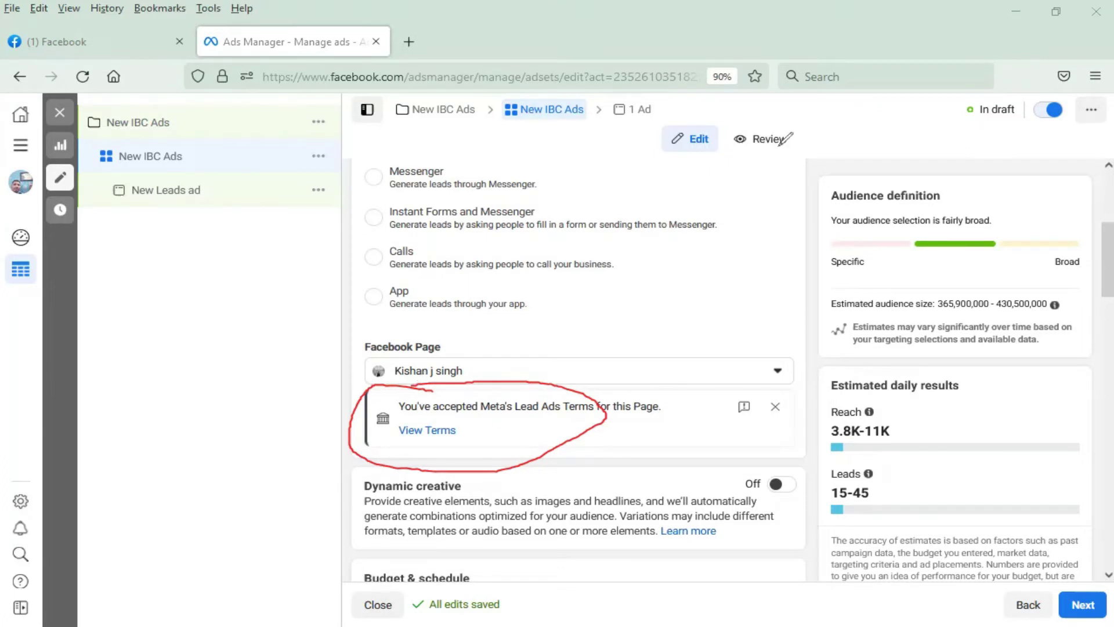
pyautogui.press('Escape')
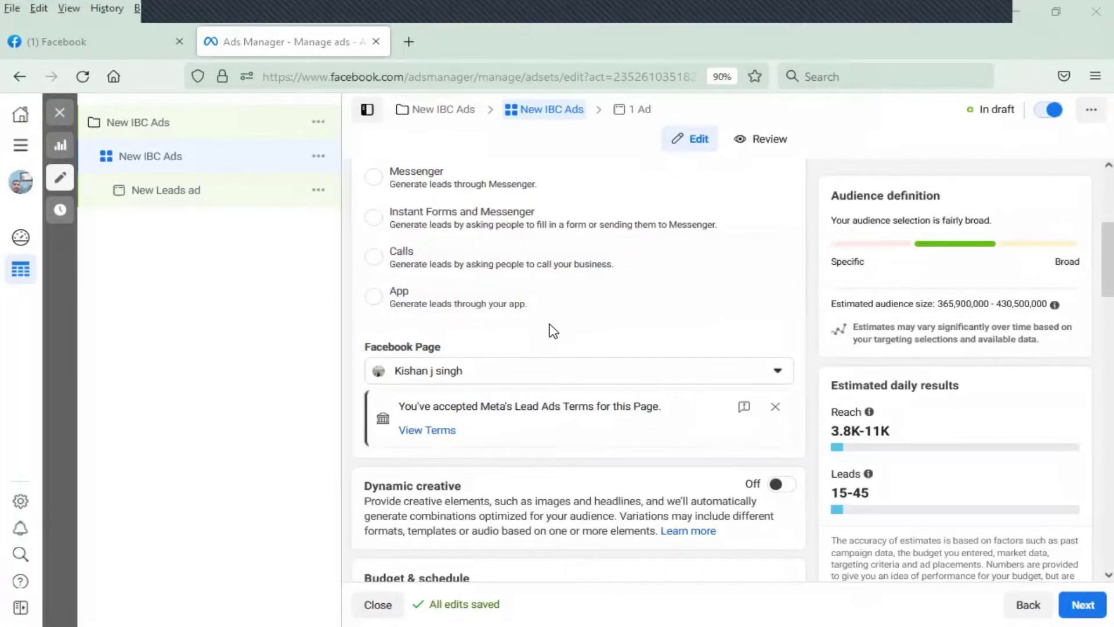
# Set the ad set's daily budget to ₹300
pyautogui.scroll(-2, 553, 331)
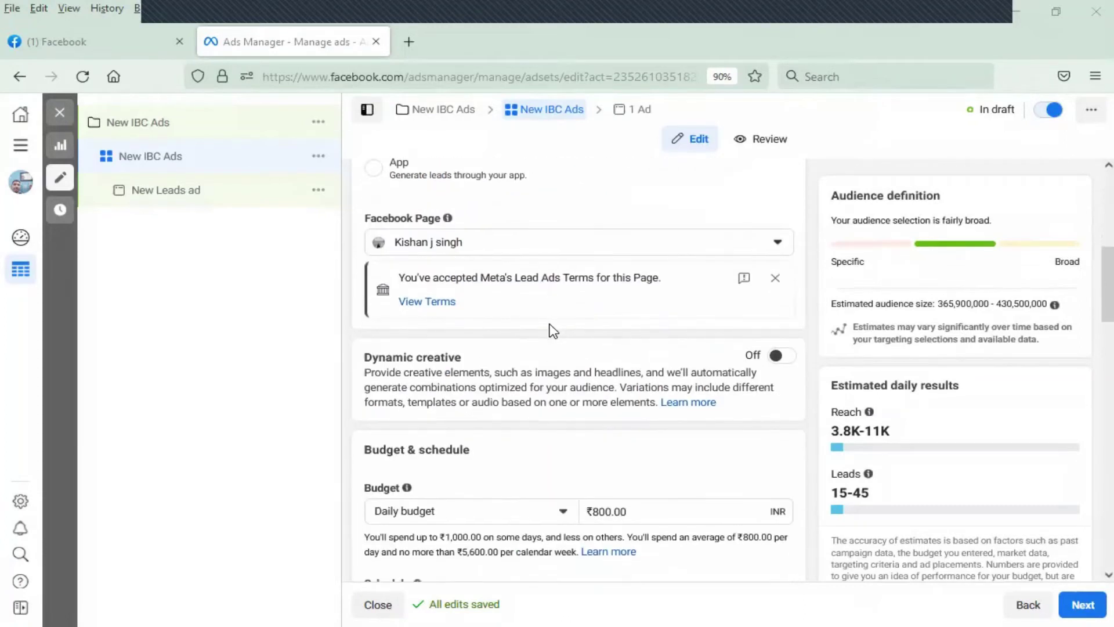
pyautogui.scroll(-1, 551, 328)
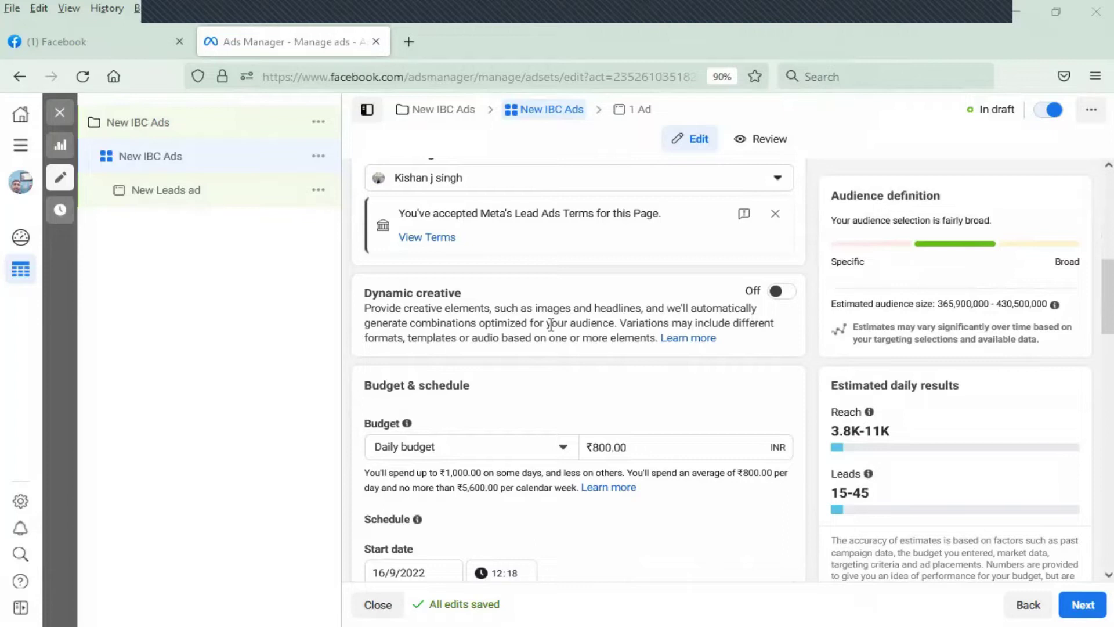
pyautogui.scroll(-1, 644, 386)
pyautogui.click(643, 386)
pyautogui.press('BackSpace')
pyautogui.press('BackSpace')
pyautogui.press('BackSpace')
pyautogui.press('BackSpace')
pyautogui.press('BackSpace')
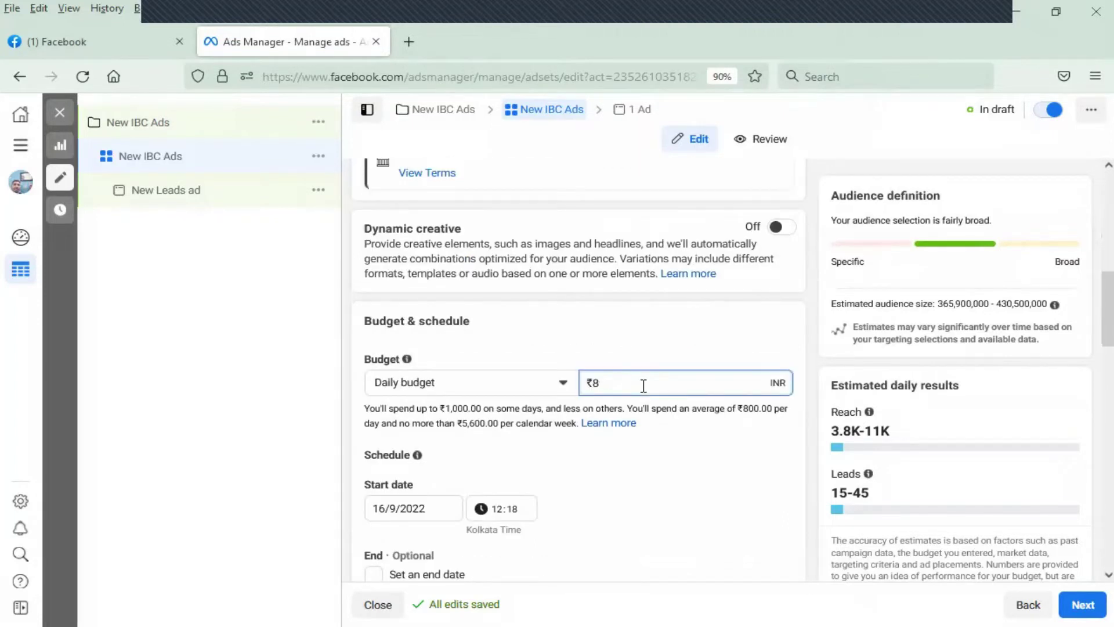
pyautogui.press('BackSpace')
pyautogui.write('300')
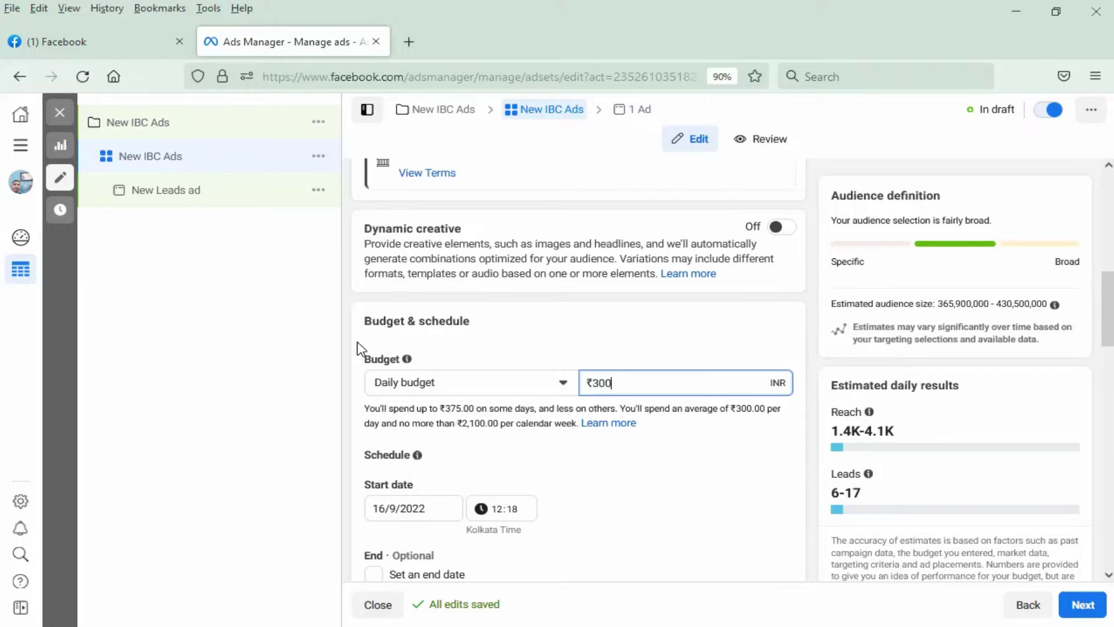
# Enable an end date in the ad set's schedule and look at the September 2022 calendar for it
pyautogui.scroll(-1, 361, 392)
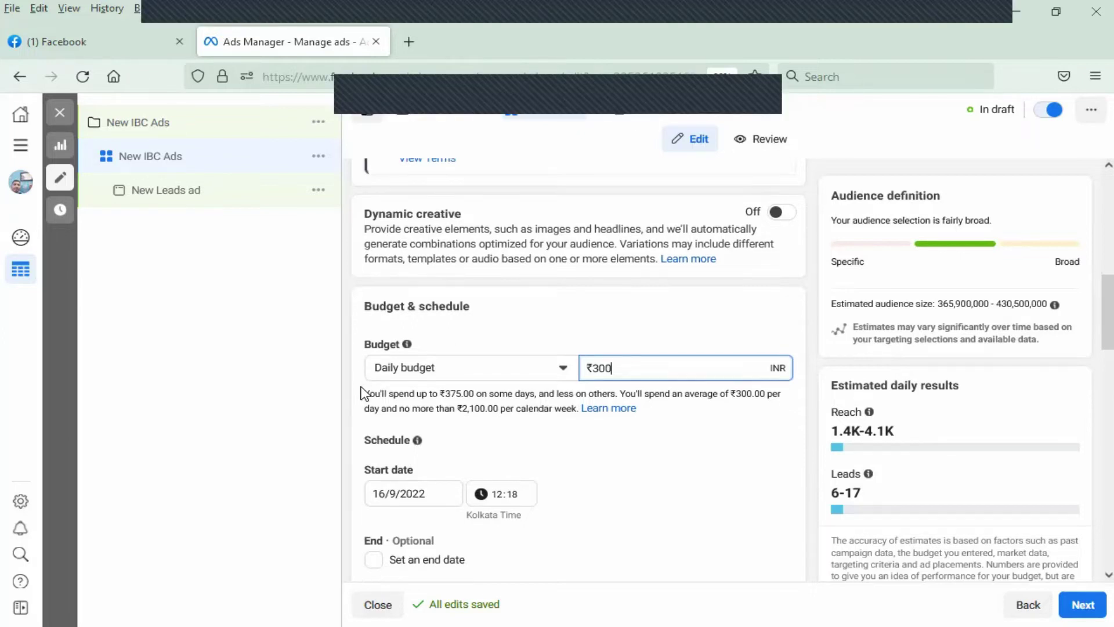
pyautogui.scroll(-2, 443, 368)
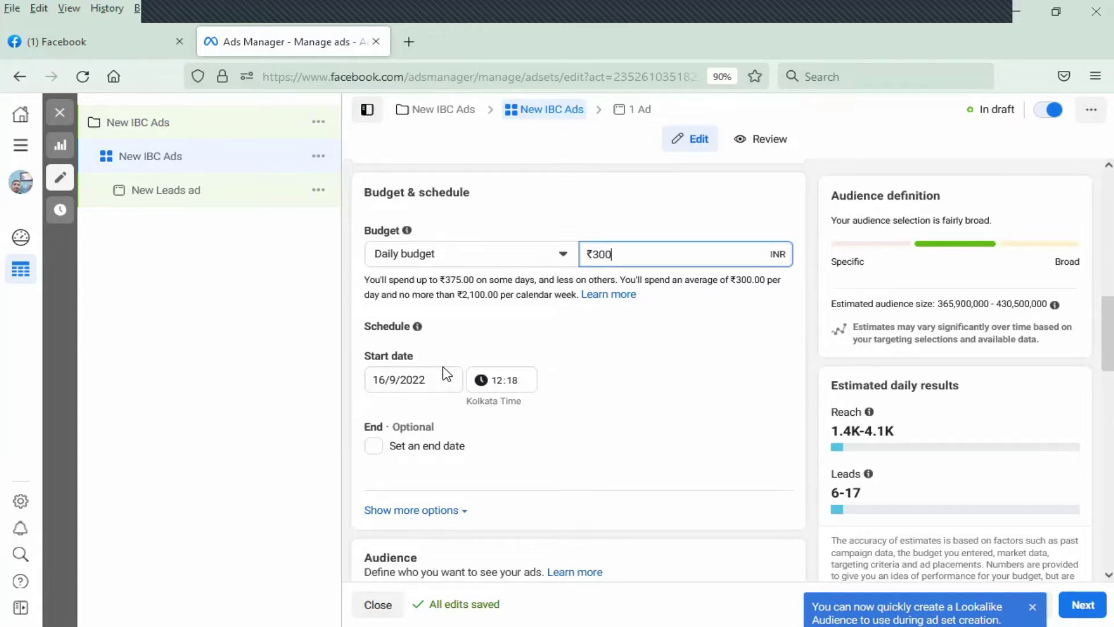
pyautogui.click(375, 447)
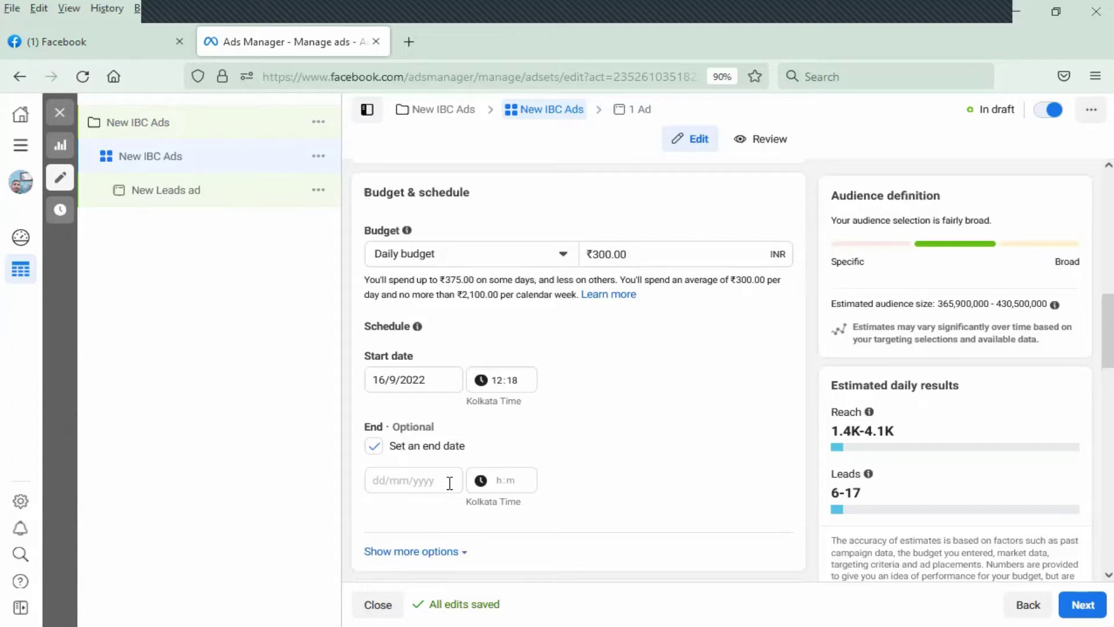
pyautogui.click(450, 483)
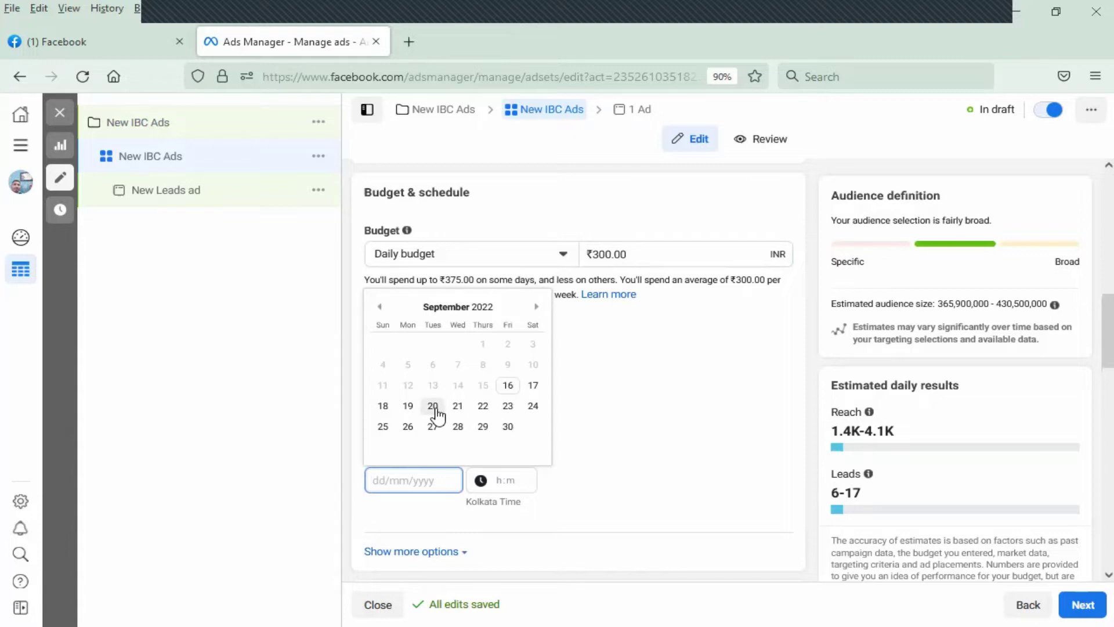
pyautogui.click(643, 430)
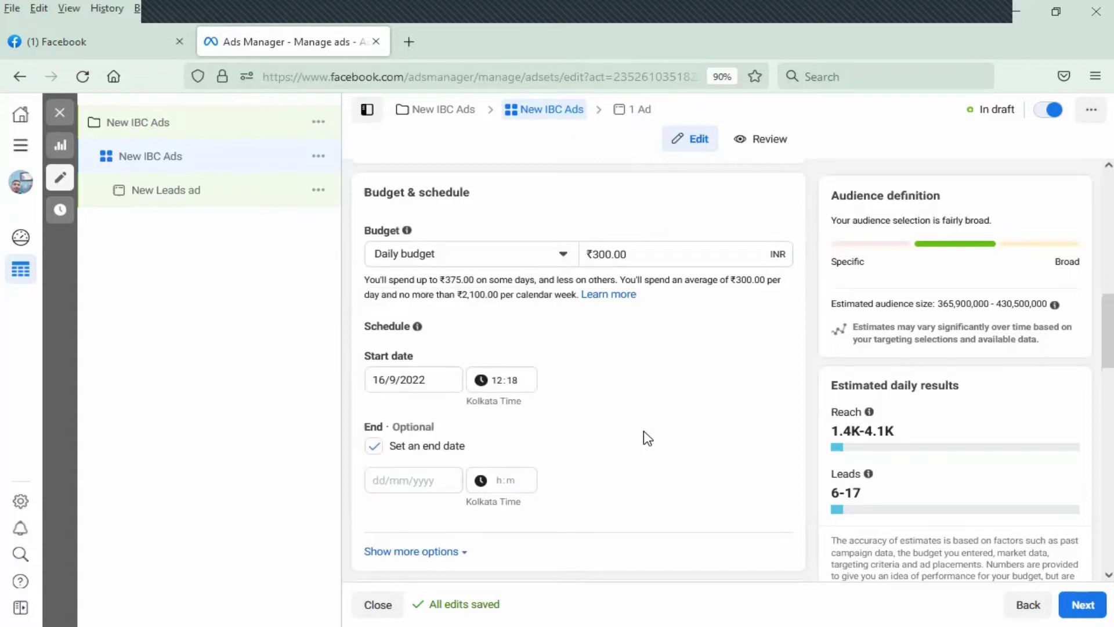
# Remove the end date from the ad set's schedule and bring up the Audience settings
pyautogui.click(383, 452)
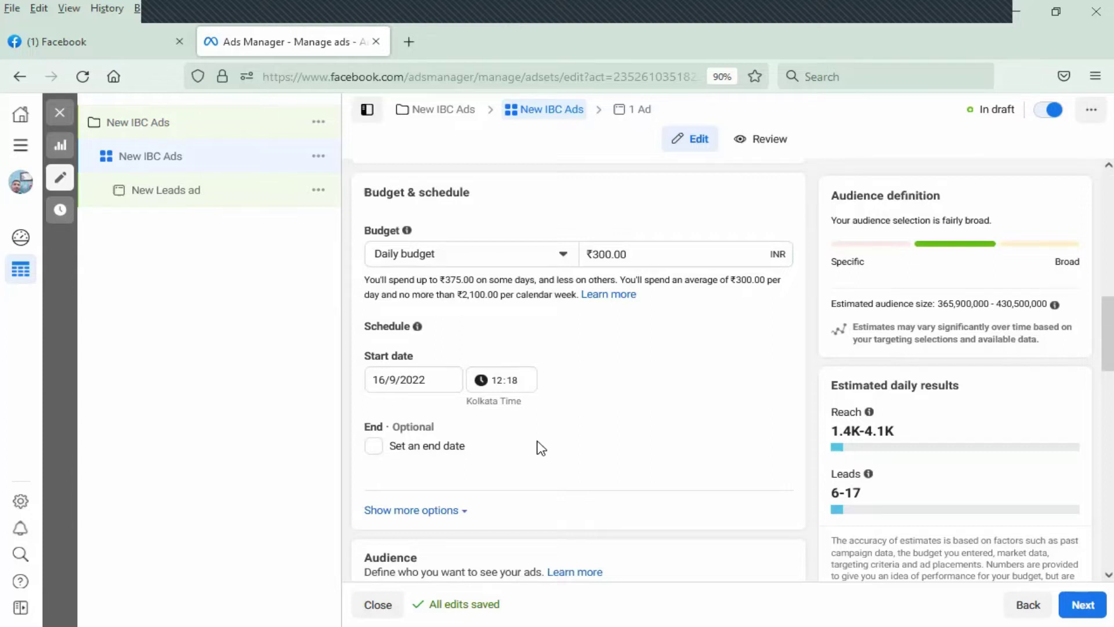
pyautogui.scroll(-2, 541, 448)
pyautogui.scroll(-5, 538, 441)
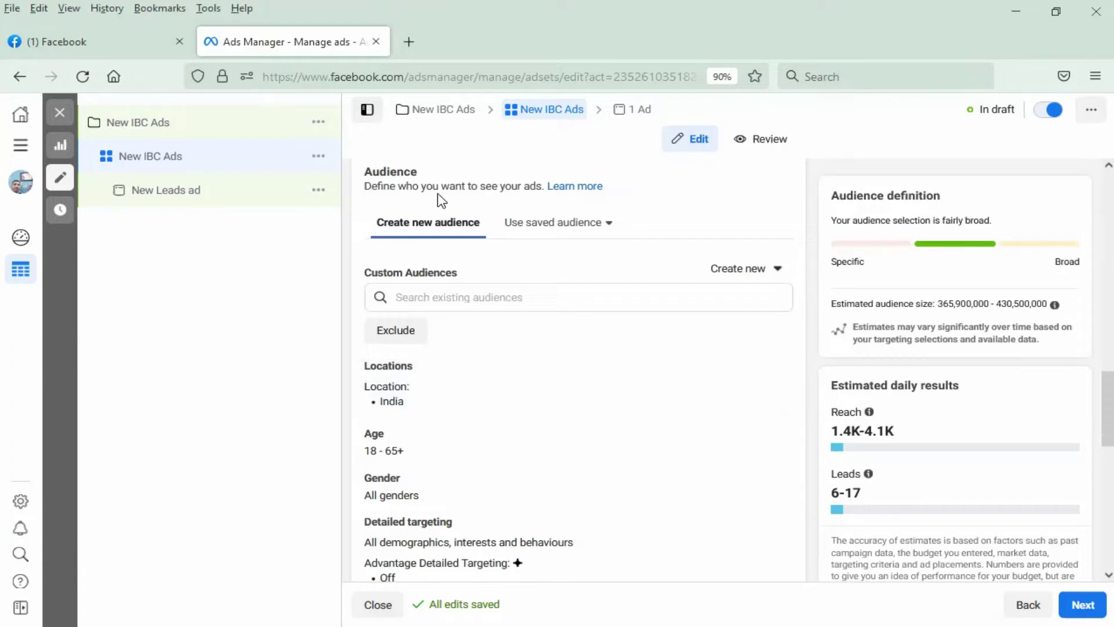
# Search the web for google trends in a new browser tab and open the Google Trends site
pyautogui.click(409, 50)
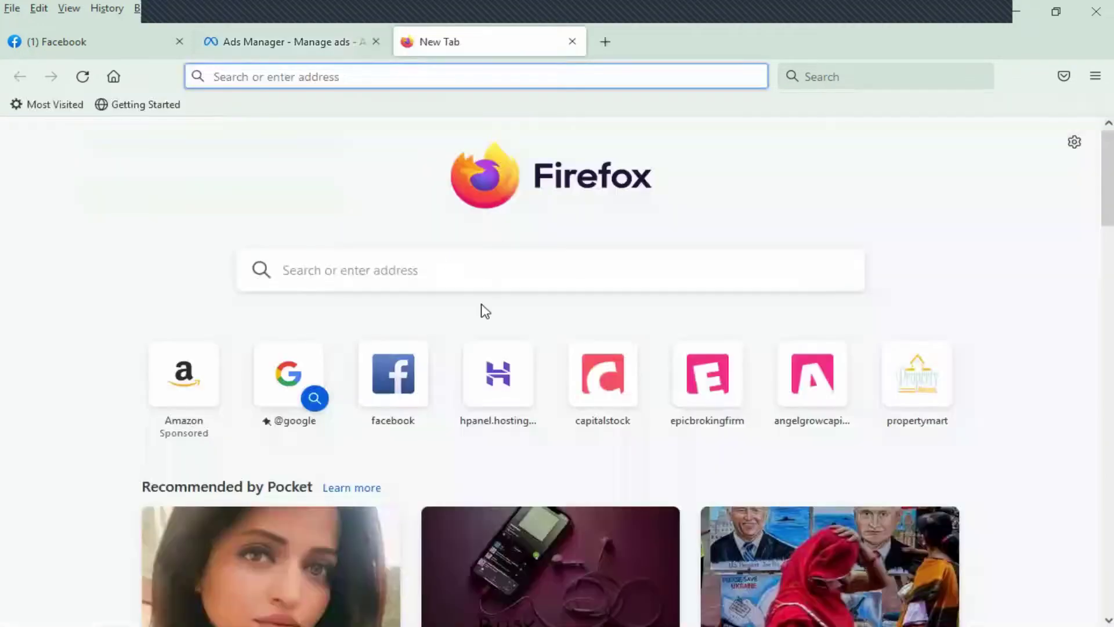
pyautogui.click(483, 274)
pyautogui.write('googl')
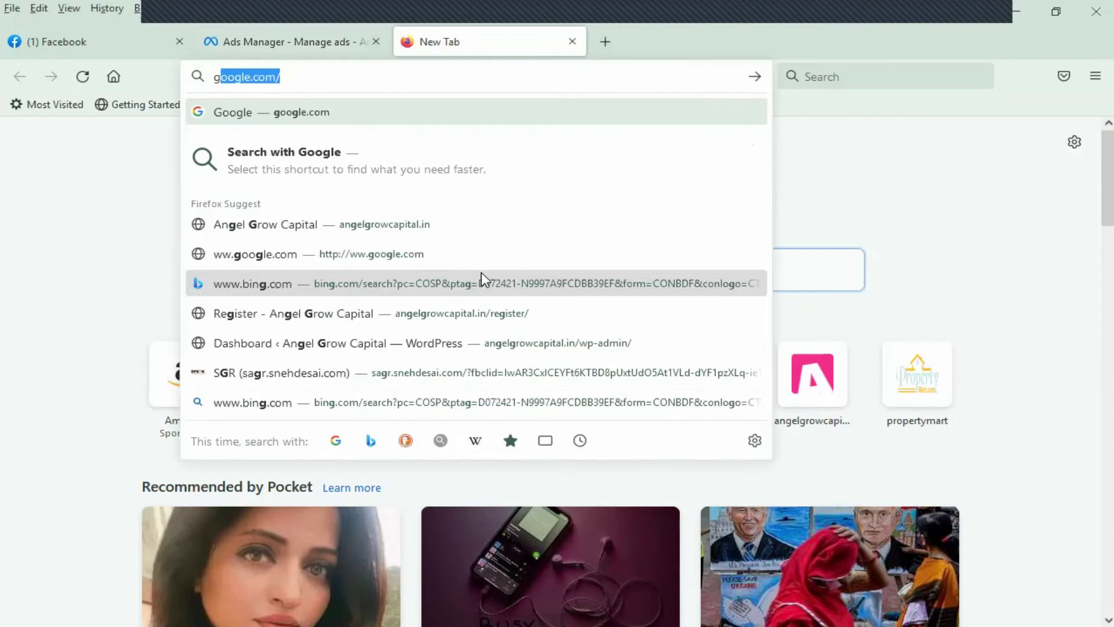
pyautogui.write('e ')
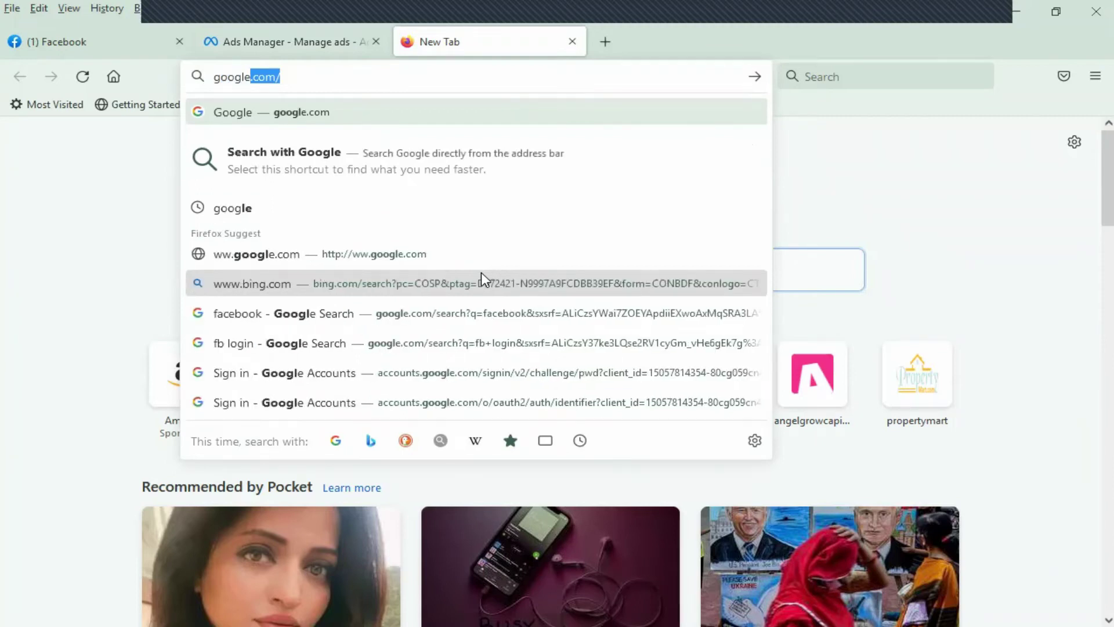
pyautogui.write('trend')
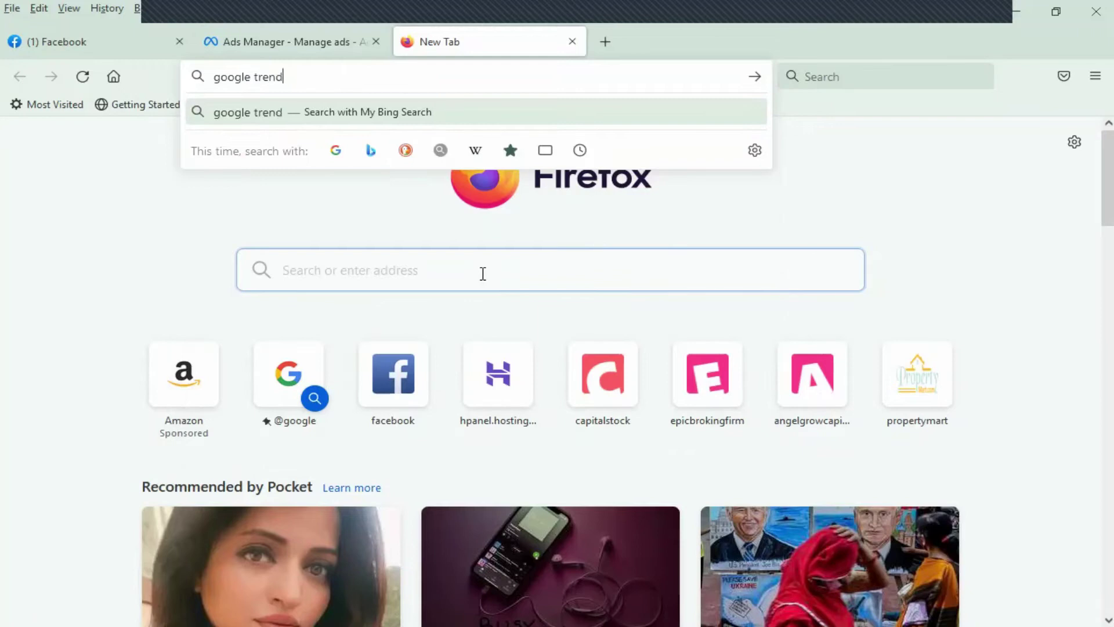
pyautogui.write('s')
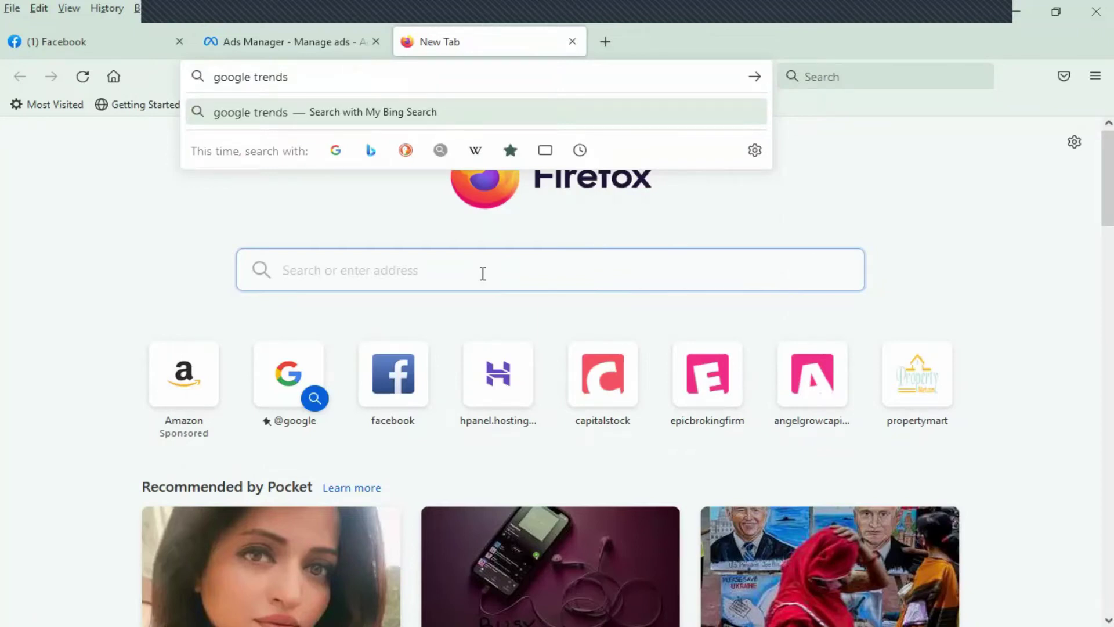
pyautogui.press('Return')
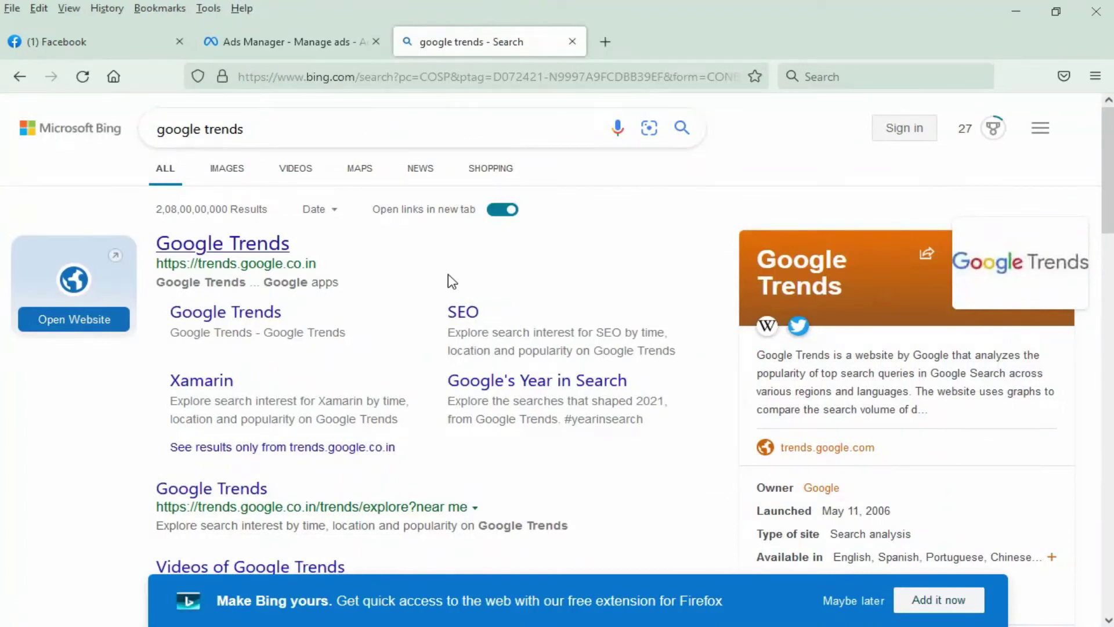
pyautogui.click(241, 250)
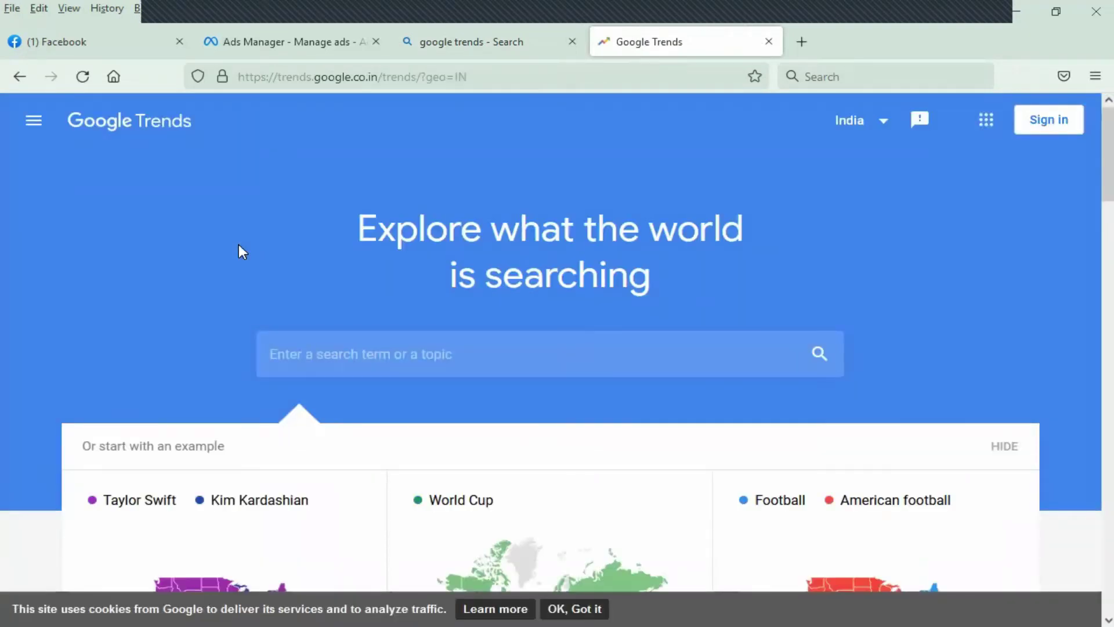
# Explore the search term vivek bindra in Google Trends for India
pyautogui.click(408, 360)
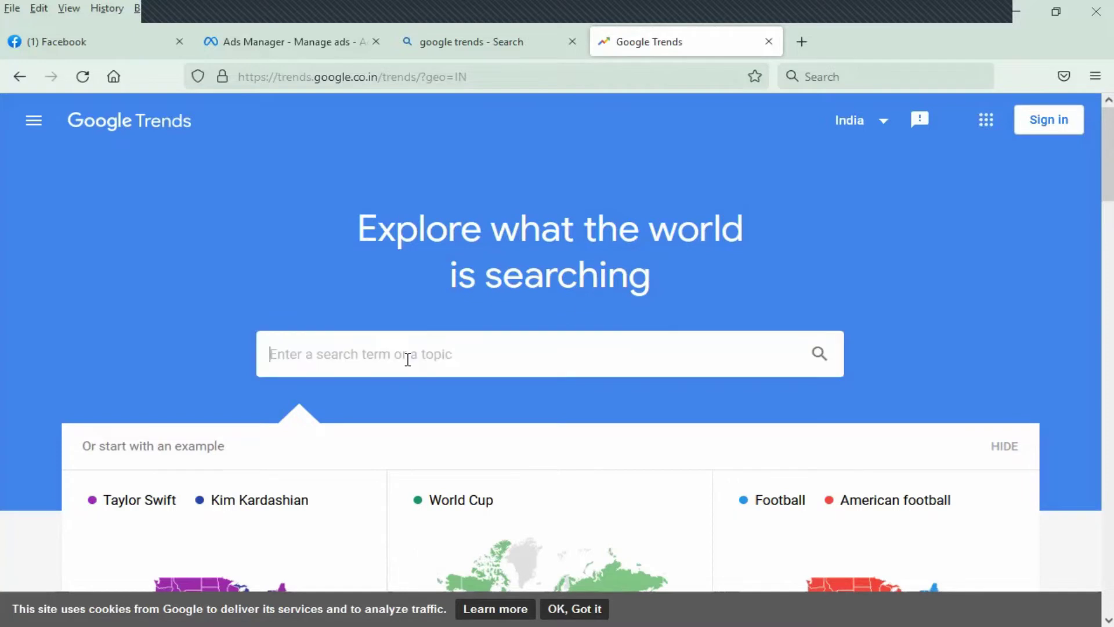
pyautogui.write('v')
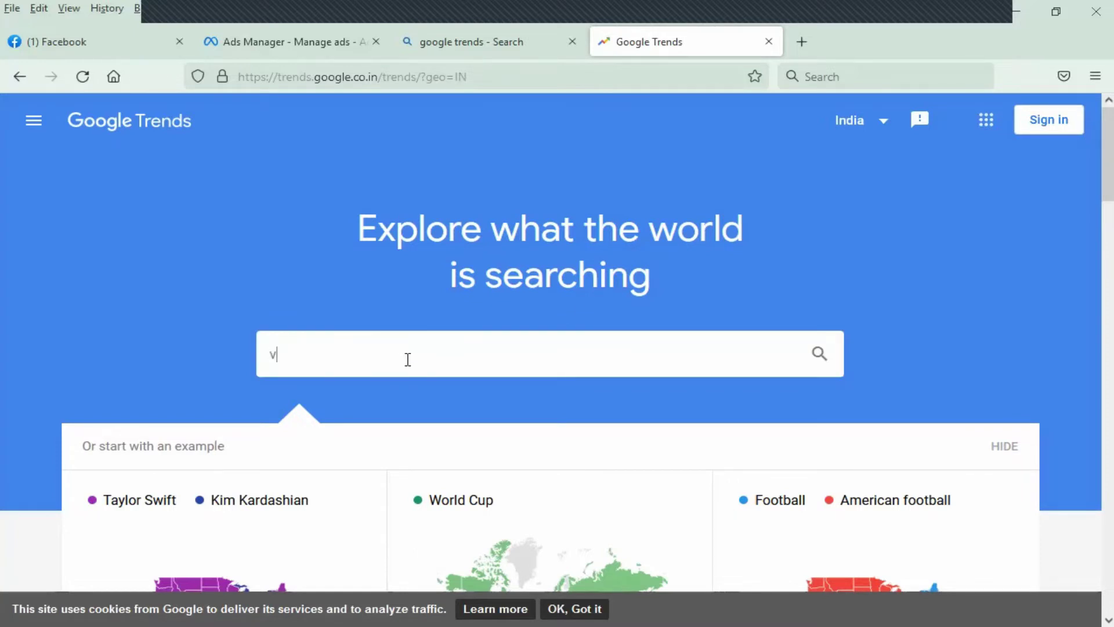
pyautogui.write('ivek ')
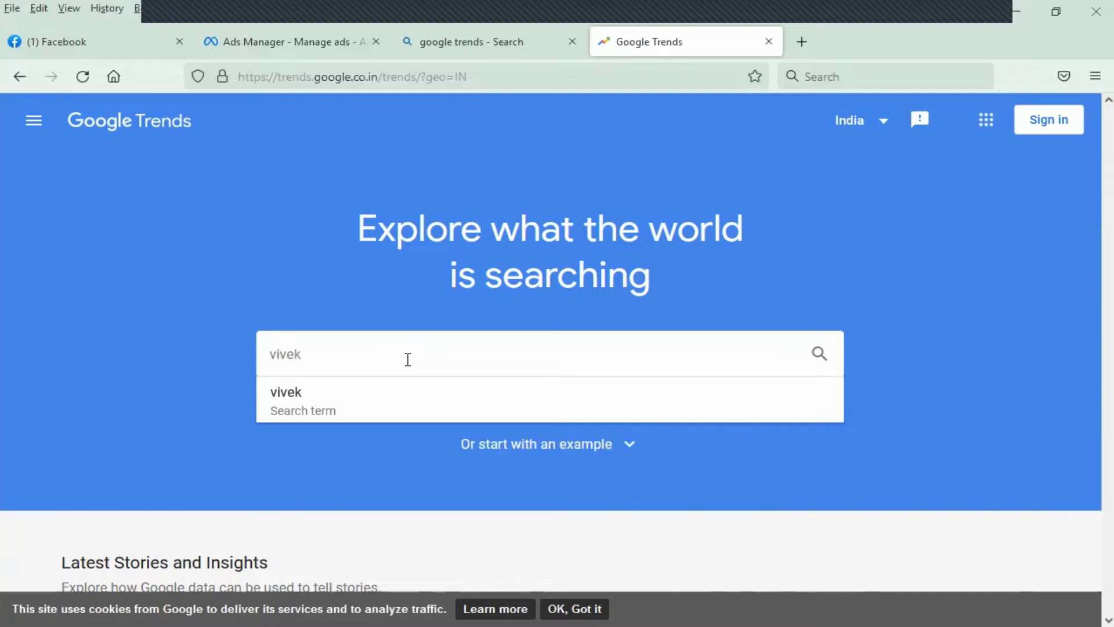
pyautogui.write('bi')
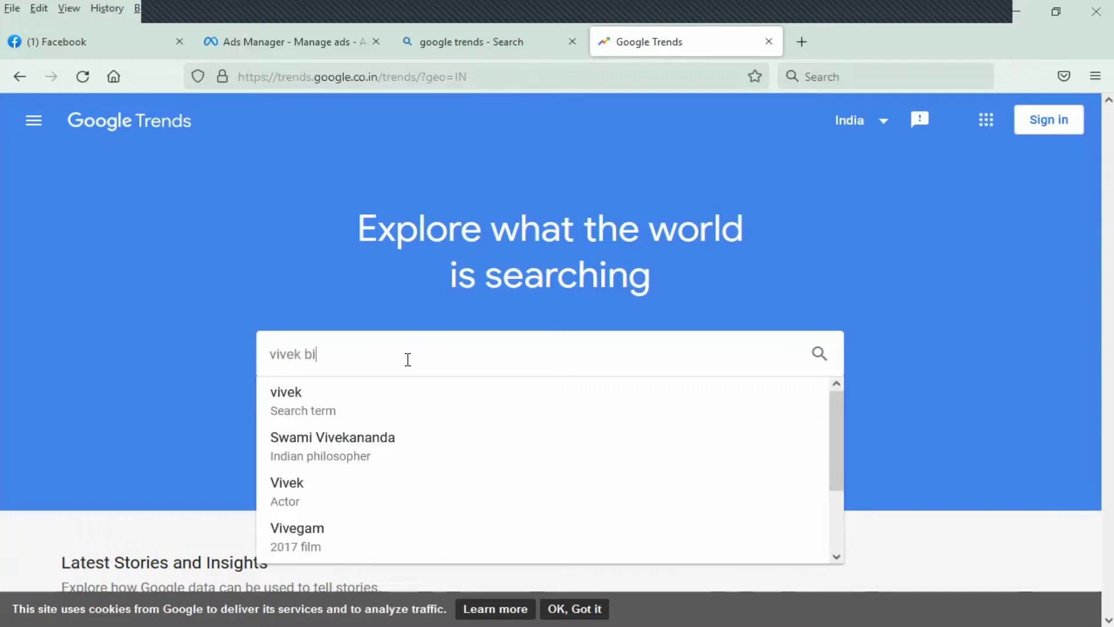
pyautogui.write('ndra')
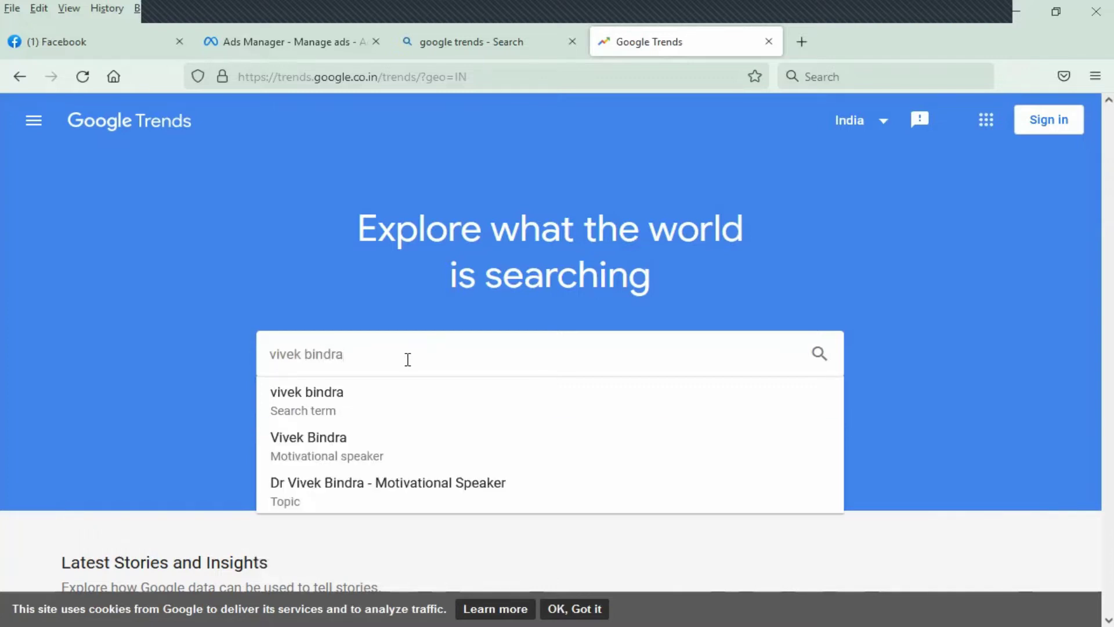
pyautogui.press('Return')
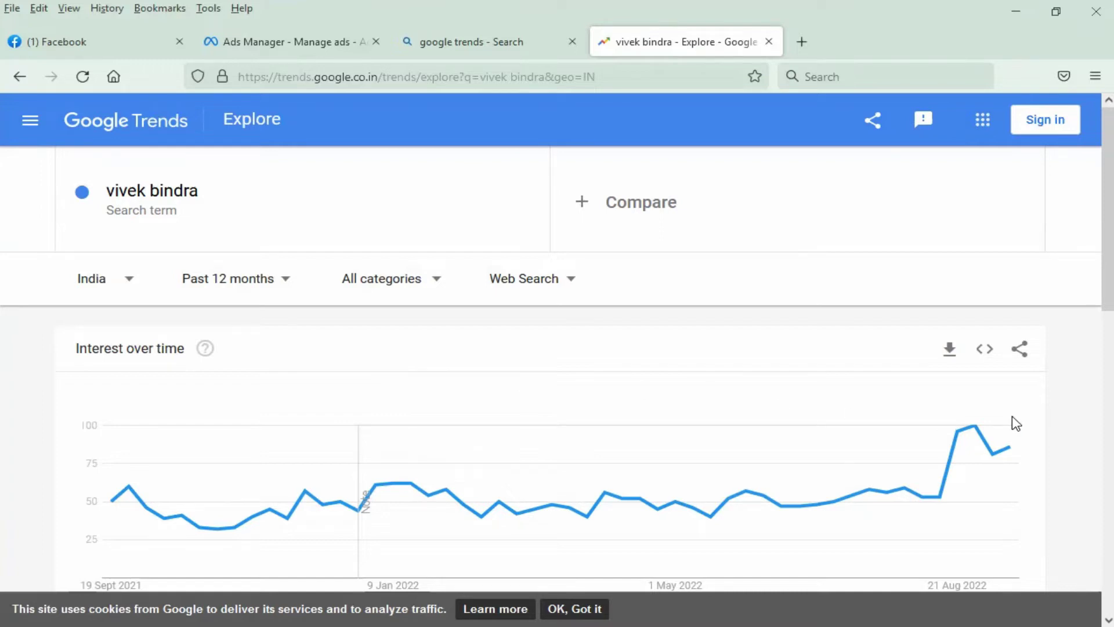
# Examine the term's interest over time and its sub-region ranking through the third page of the list
pyautogui.scroll(-4, 1016, 423)
pyautogui.scroll(-1, 1016, 423)
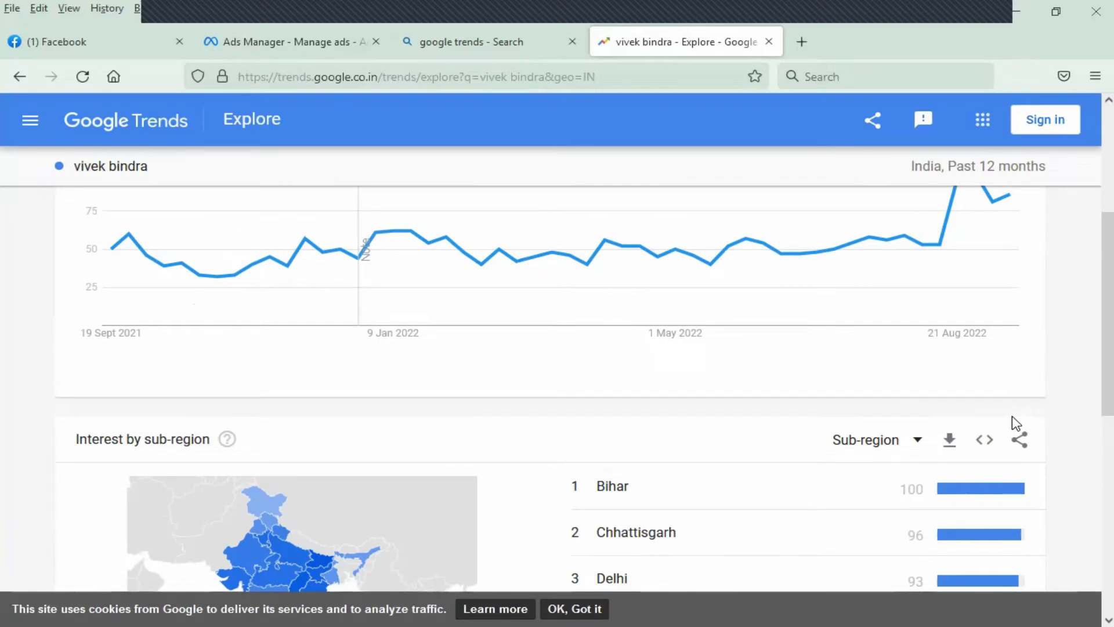
pyautogui.scroll(-3, 1012, 415)
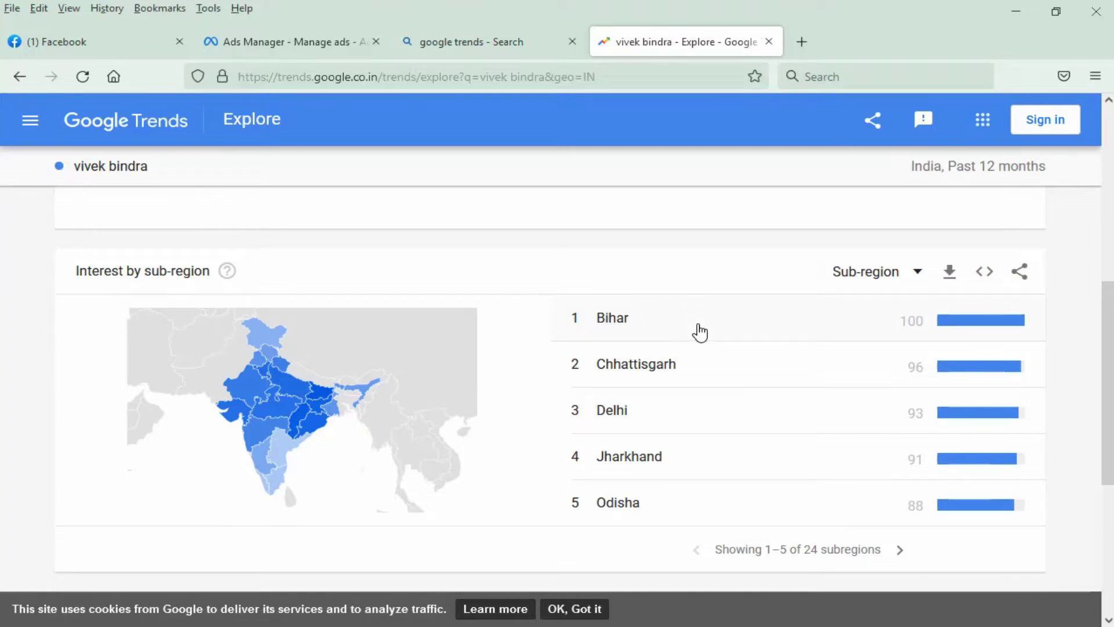
pyautogui.scroll(-2, 700, 333)
pyautogui.scroll(2, 701, 344)
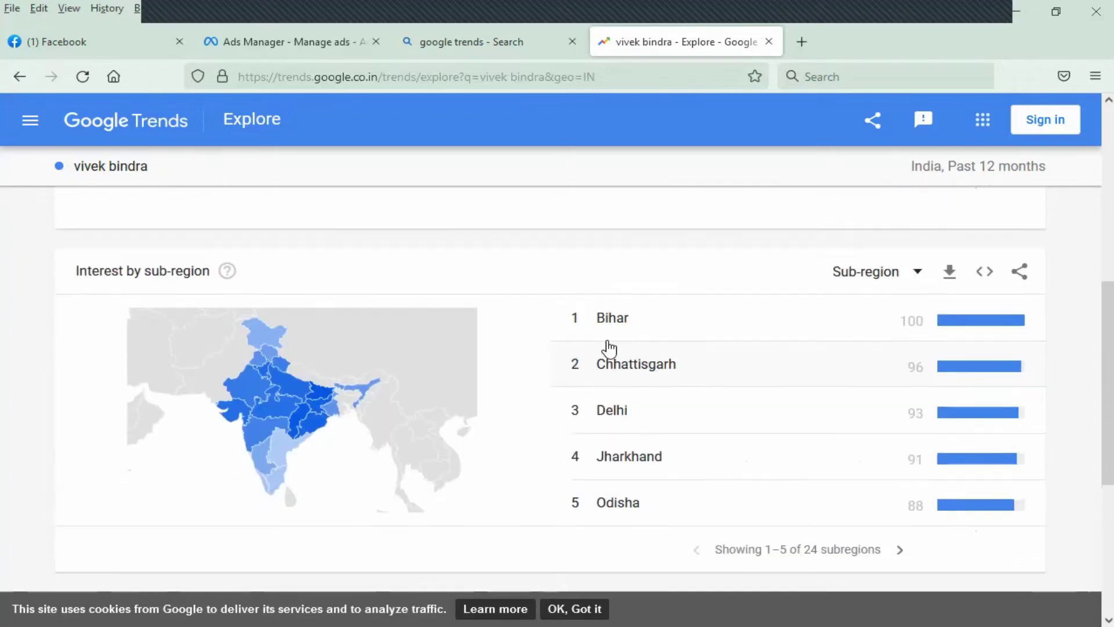
pyautogui.click(901, 551)
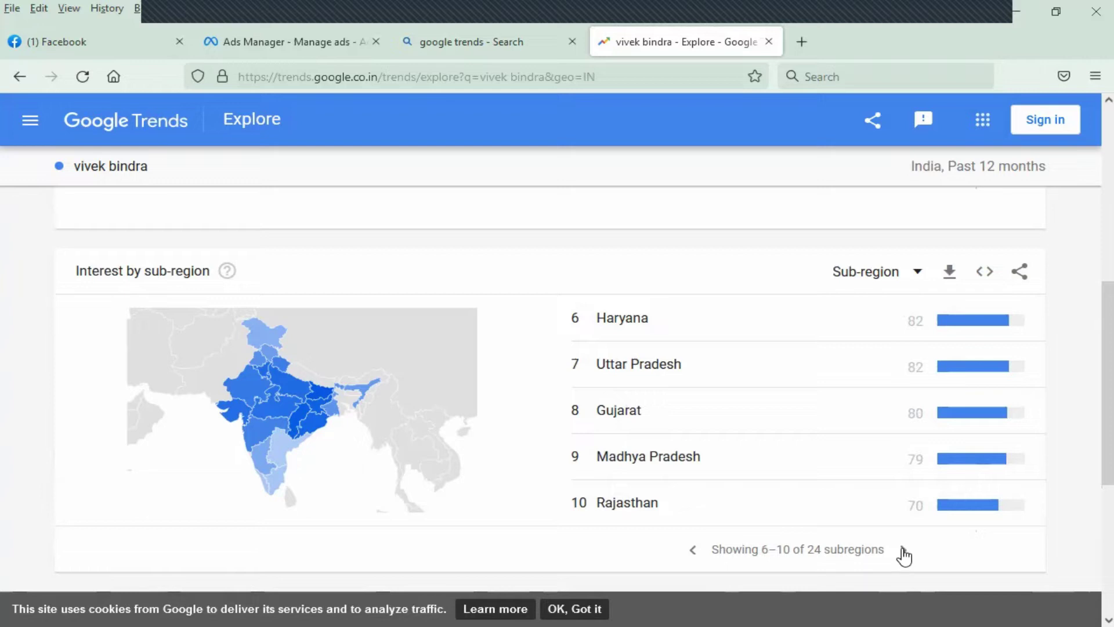
pyautogui.click(903, 551)
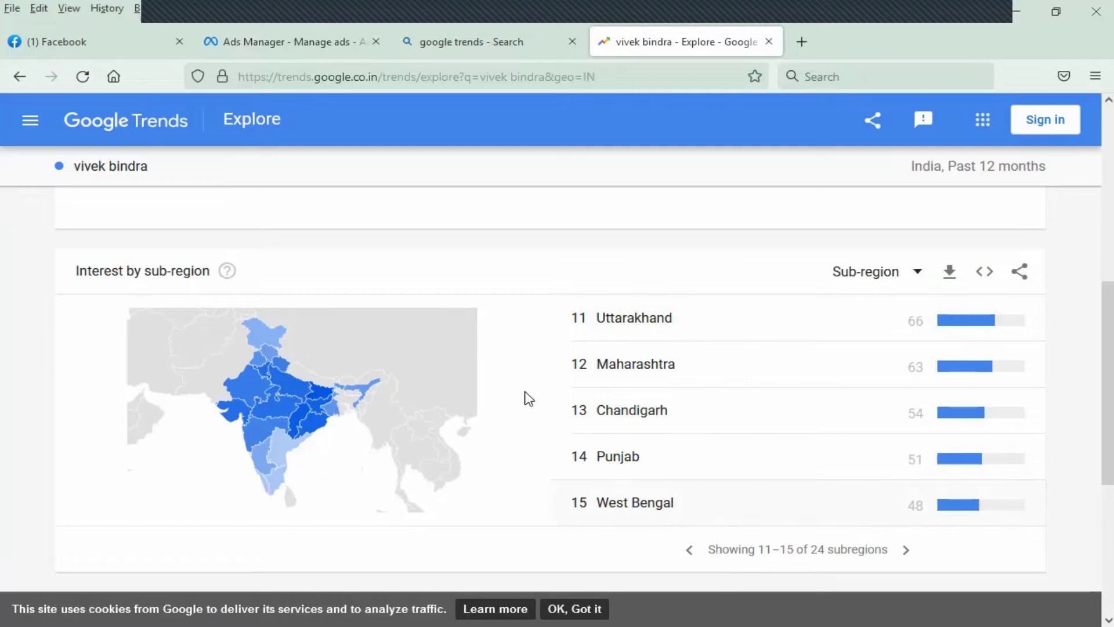
# Replace the explored search term with Dr Vivek Bindra
pyautogui.scroll(3, 510, 323)
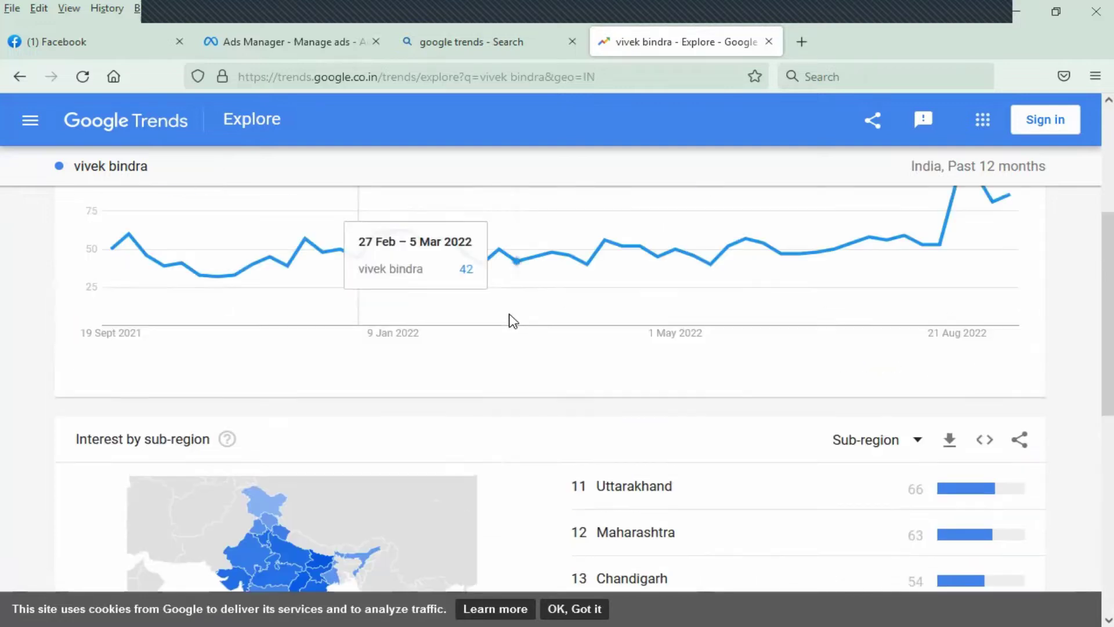
pyautogui.scroll(4, 517, 389)
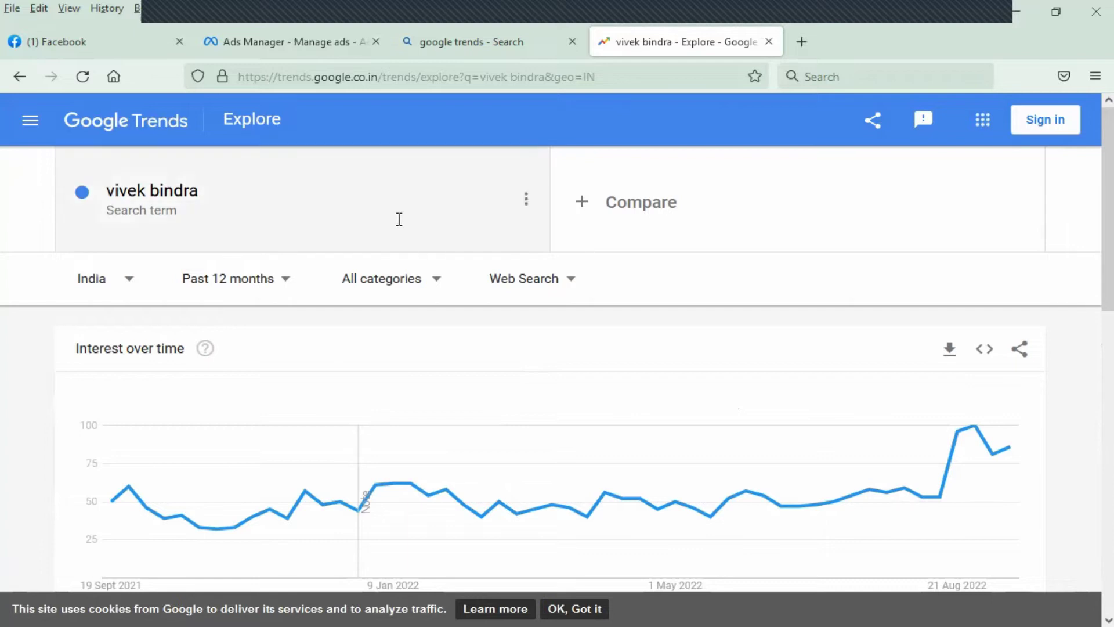
pyautogui.click(381, 189)
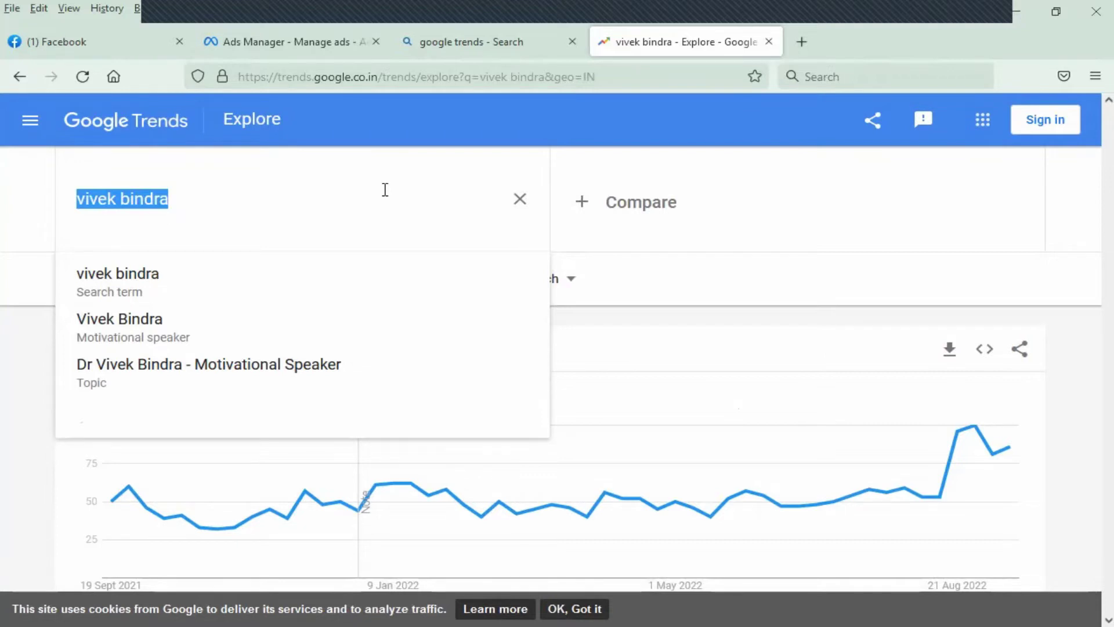
pyautogui.write('Dr')
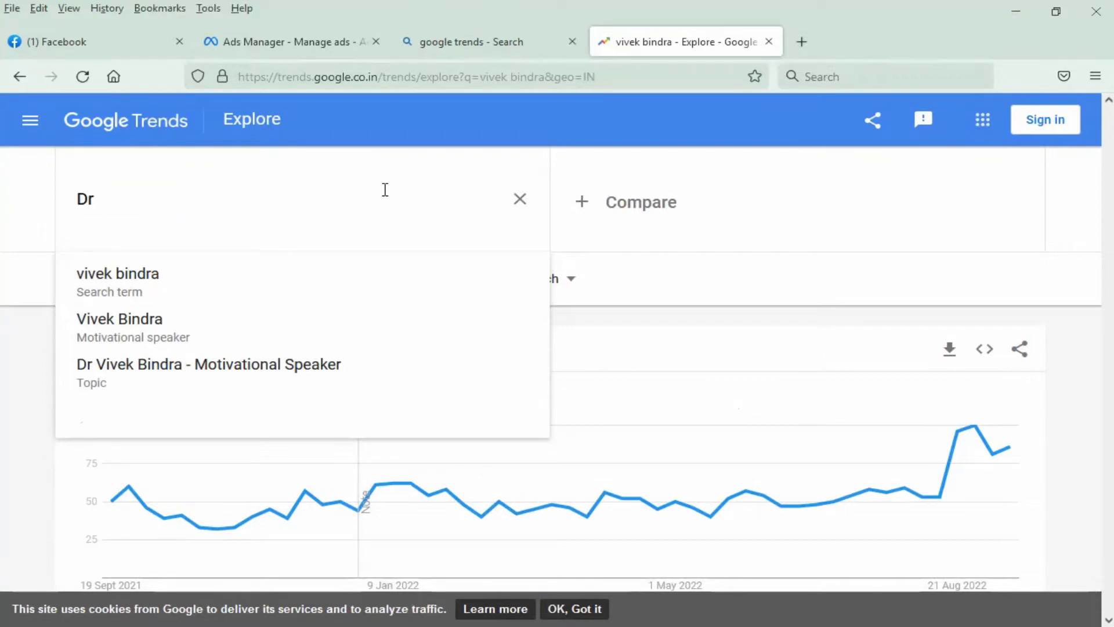
pyautogui.write(' Vi')
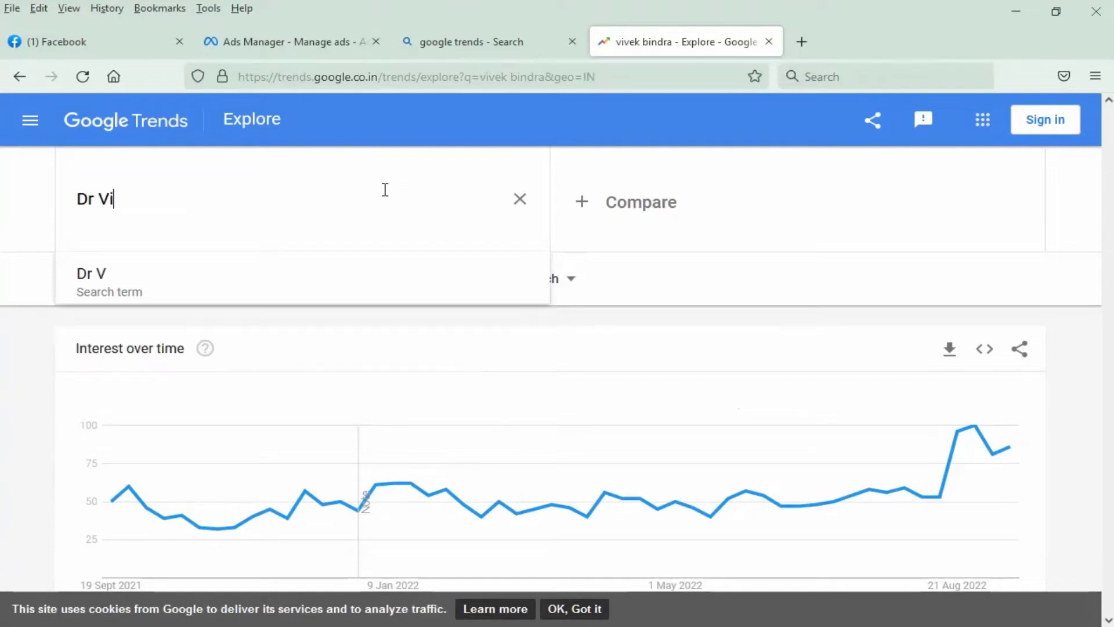
pyautogui.write('vek Bindra')
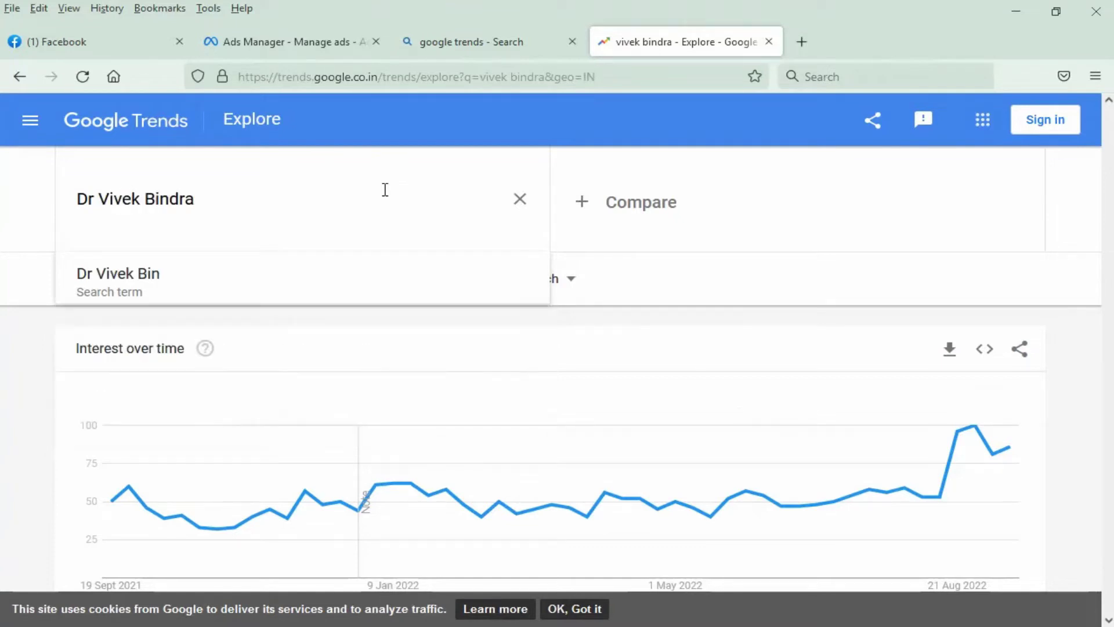
pyautogui.press('Return')
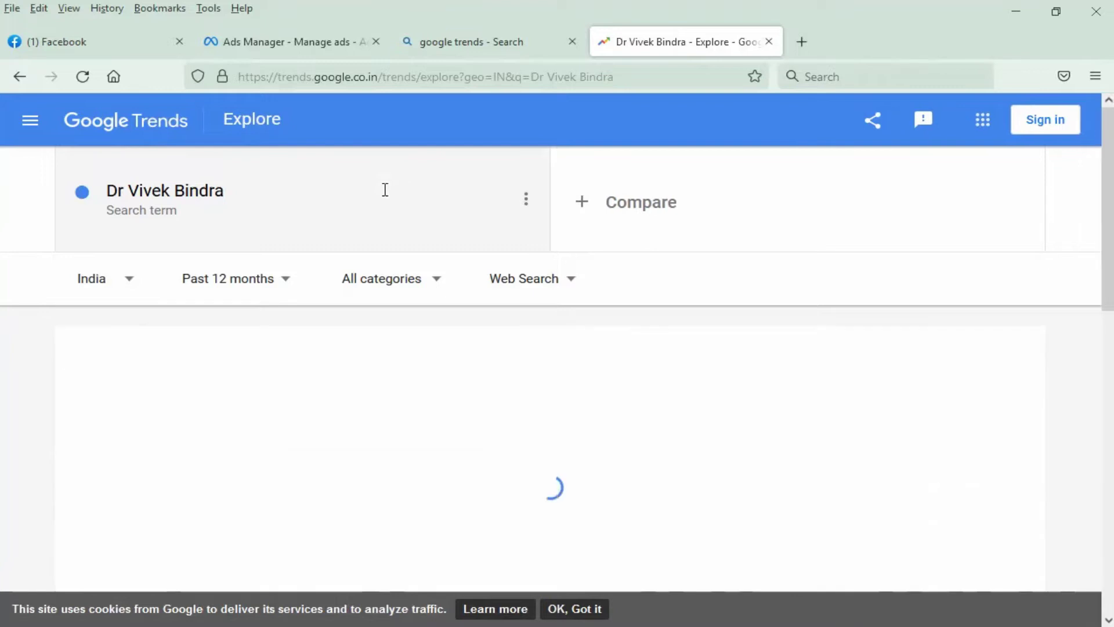
# Examine the sub-region ranking for Dr Vivek Bindra through its third page and return to the first page
pyautogui.scroll(-5, 801, 404)
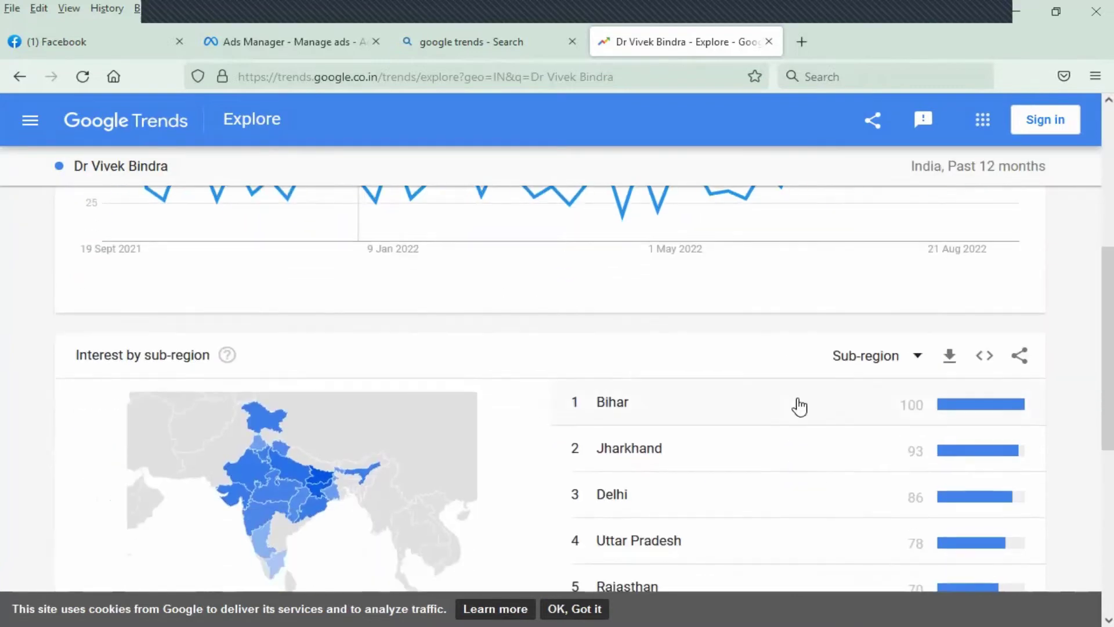
pyautogui.scroll(-1, 799, 406)
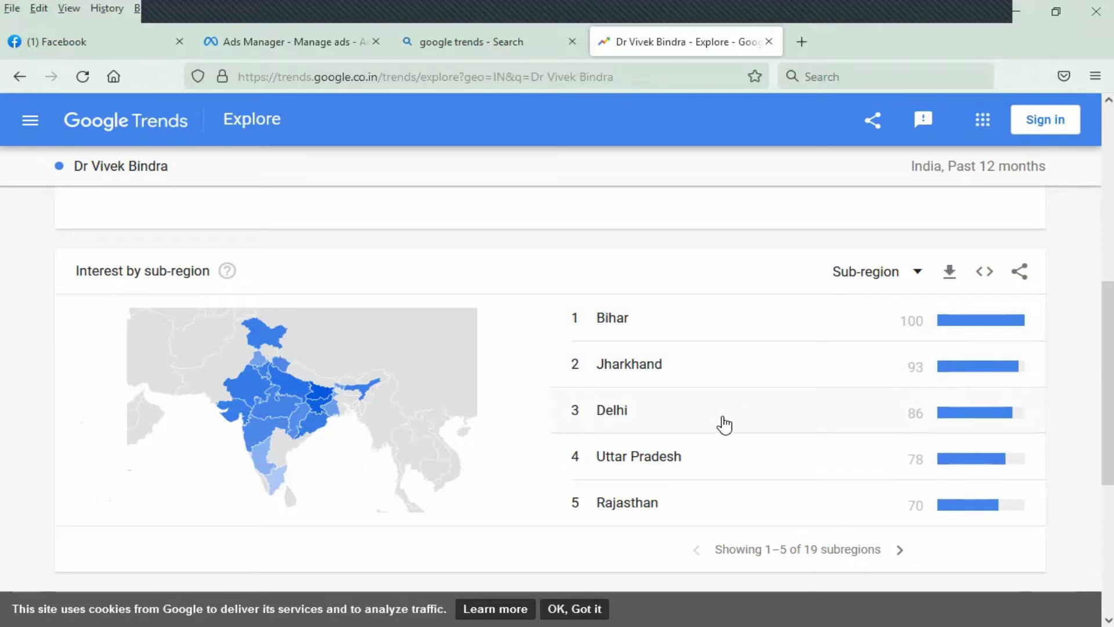
pyautogui.click(900, 550)
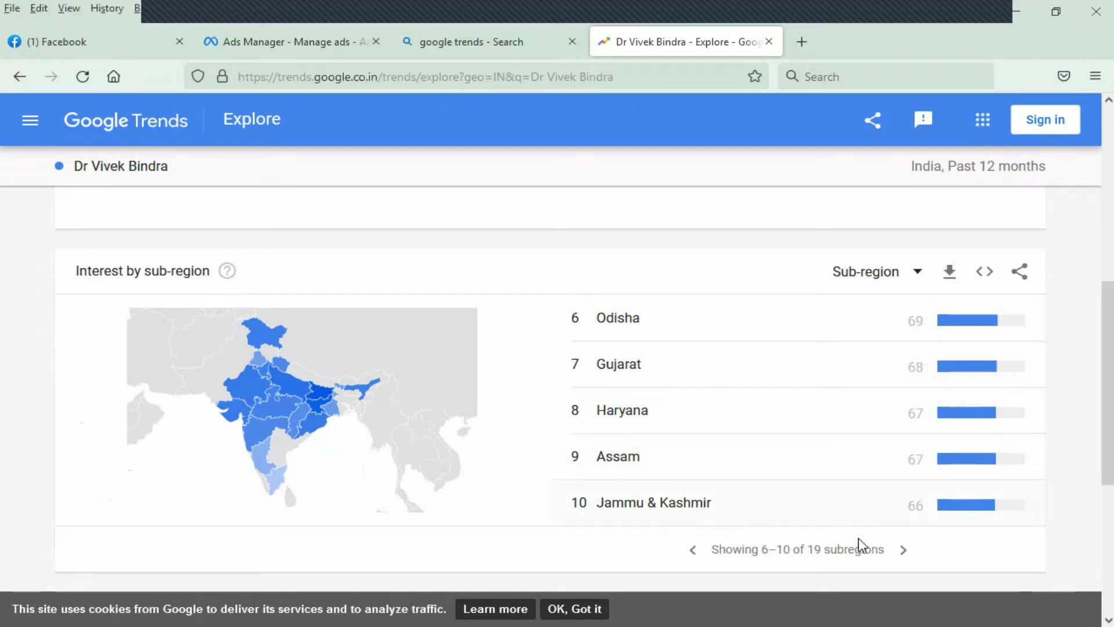
pyautogui.click(906, 551)
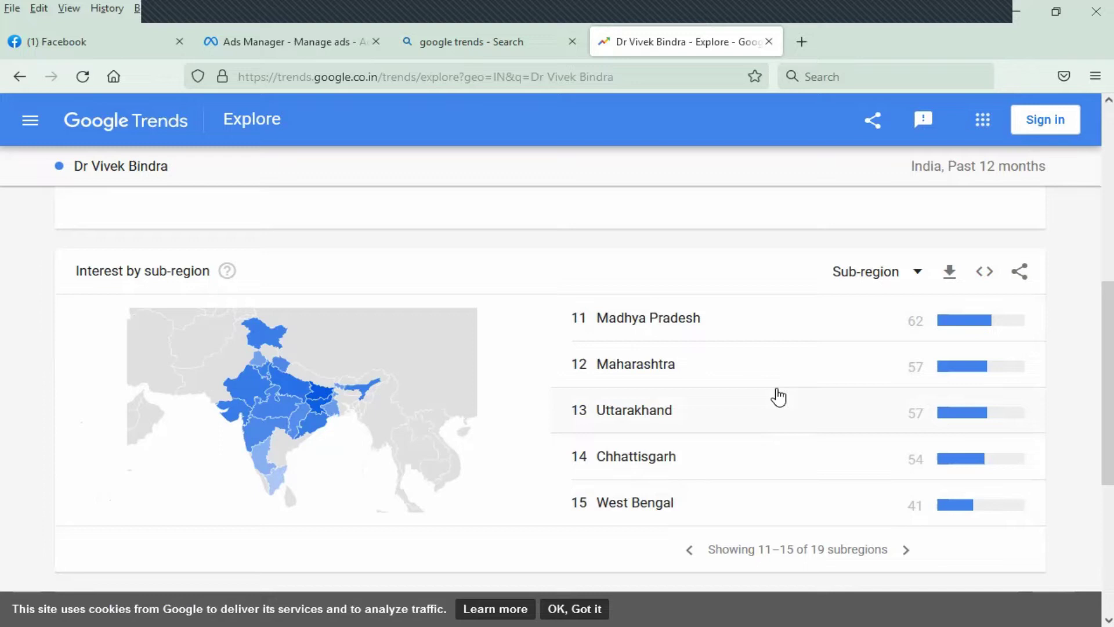
pyautogui.click(692, 551)
pyautogui.click(693, 552)
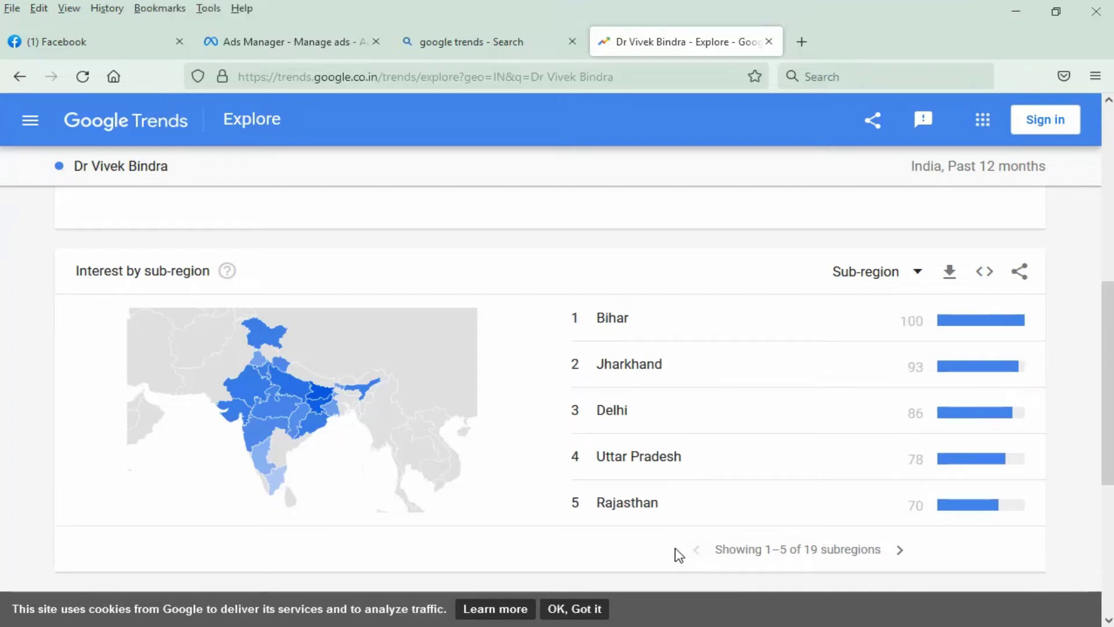
# Narrow the trend results to Bihar and examine the interest by city
pyautogui.click(663, 330)
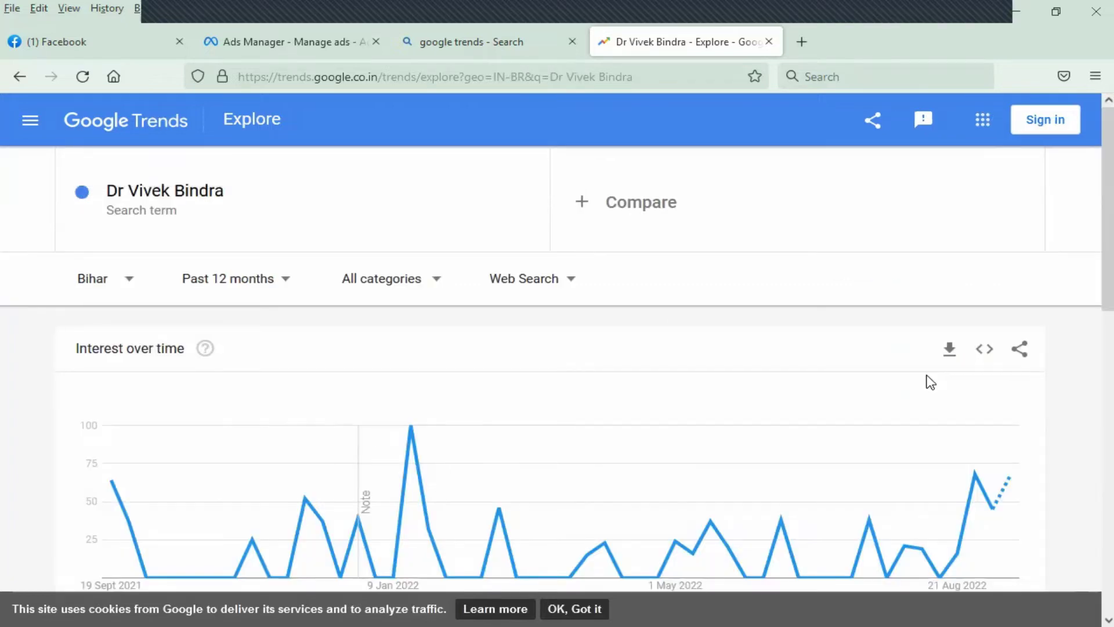
pyautogui.scroll(-5, 931, 381)
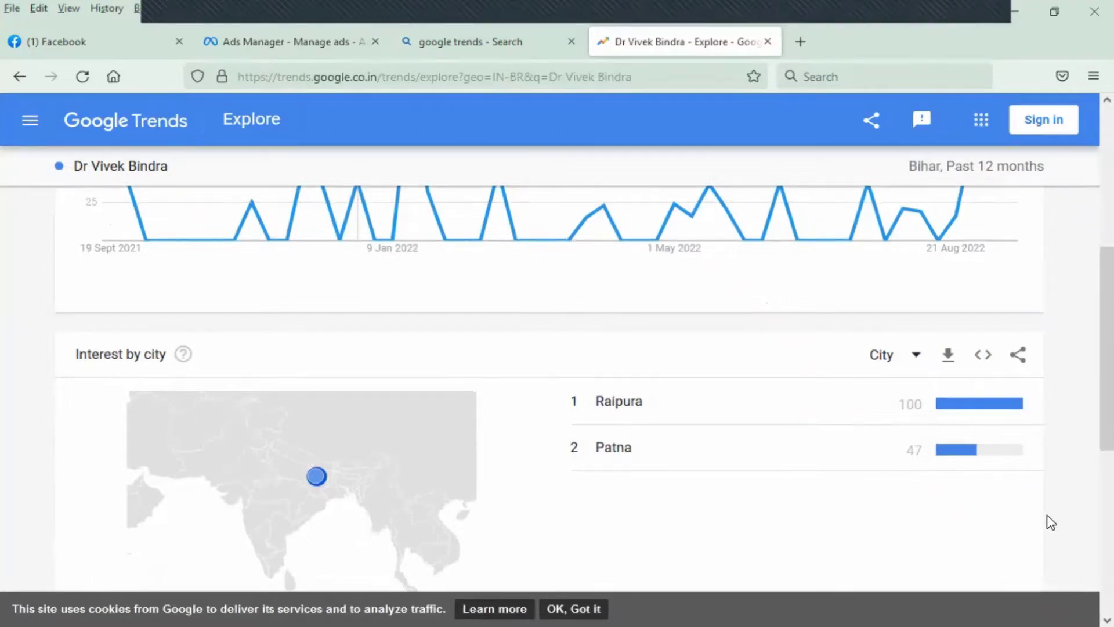
pyautogui.scroll(-2, 1051, 522)
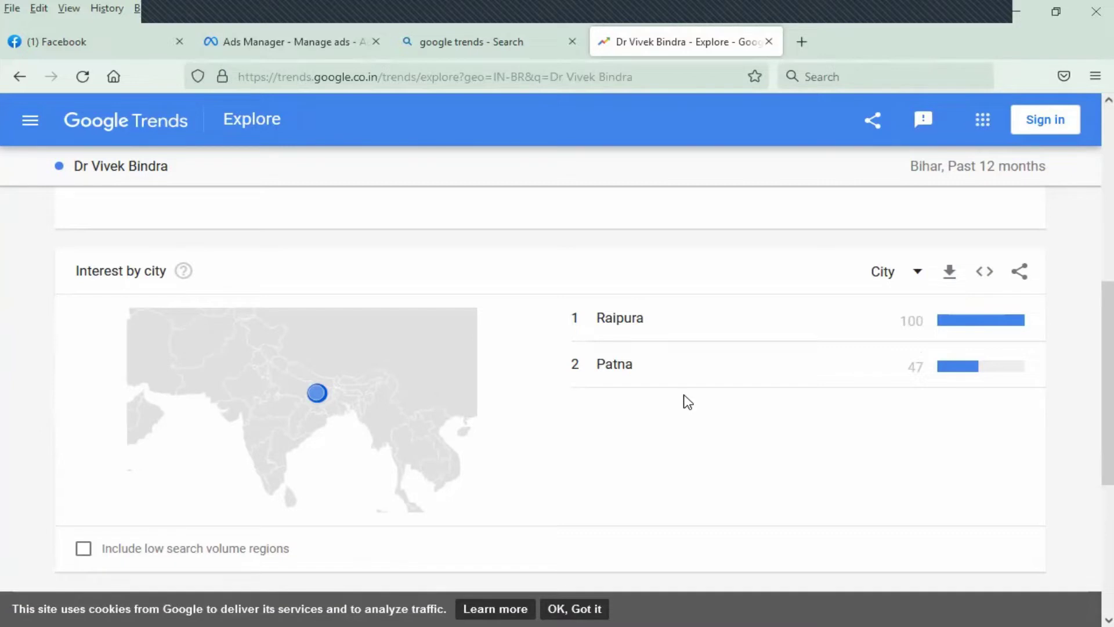
# Return to the India-wide trend results, narrow them to Jharkhand and examine the interest by city
pyautogui.click(18, 77)
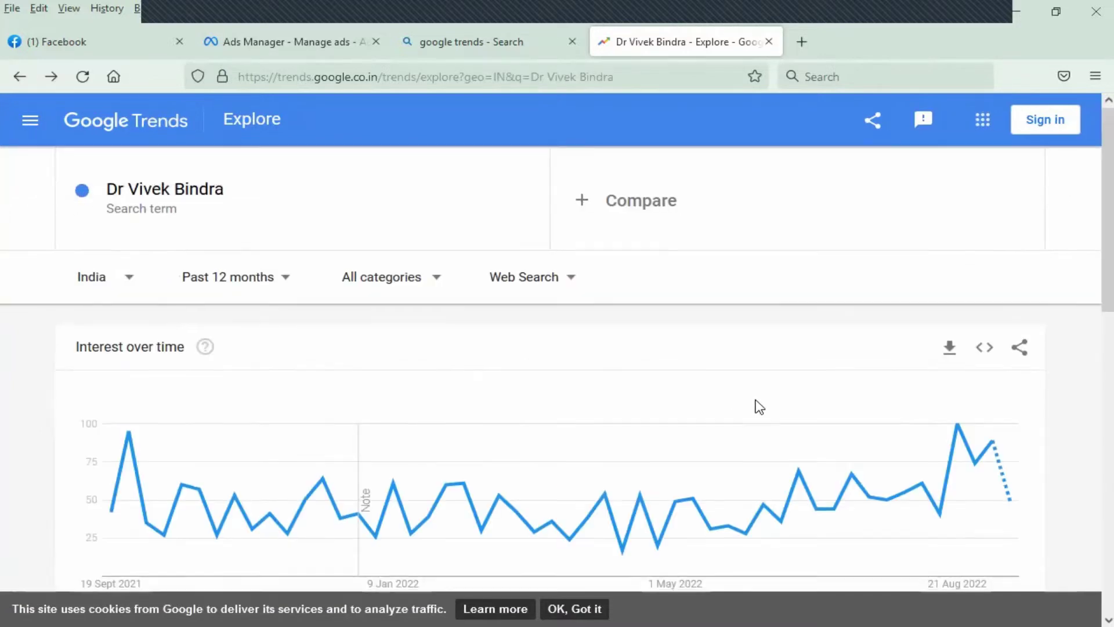
pyautogui.scroll(-4, 758, 406)
pyautogui.scroll(-2, 758, 406)
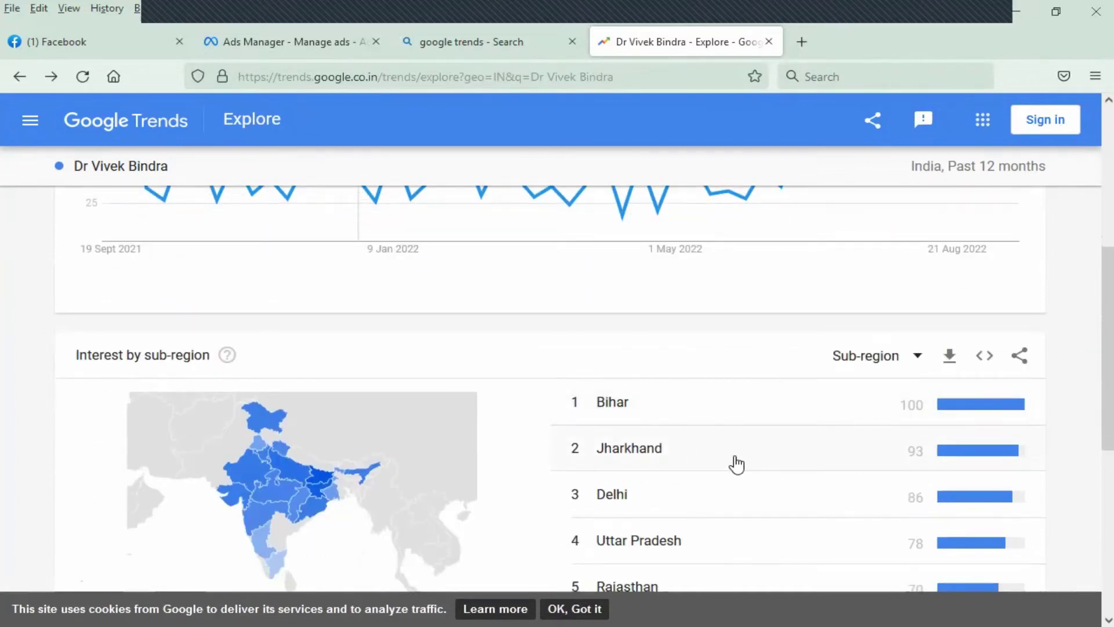
pyautogui.click(701, 458)
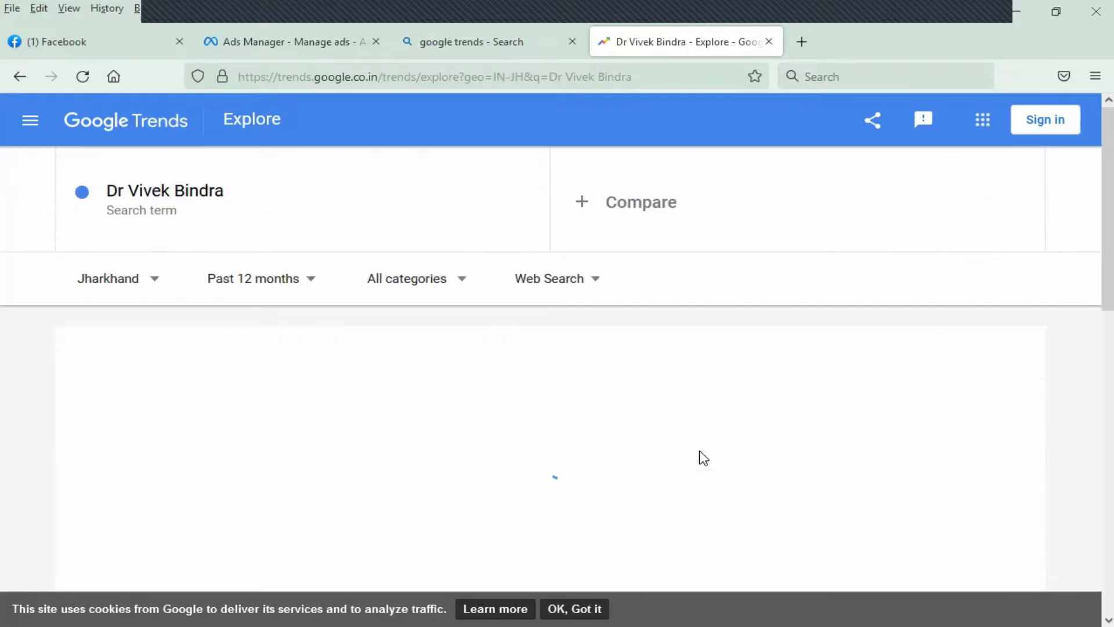
pyautogui.scroll(-3, 971, 421)
pyautogui.scroll(-4, 973, 421)
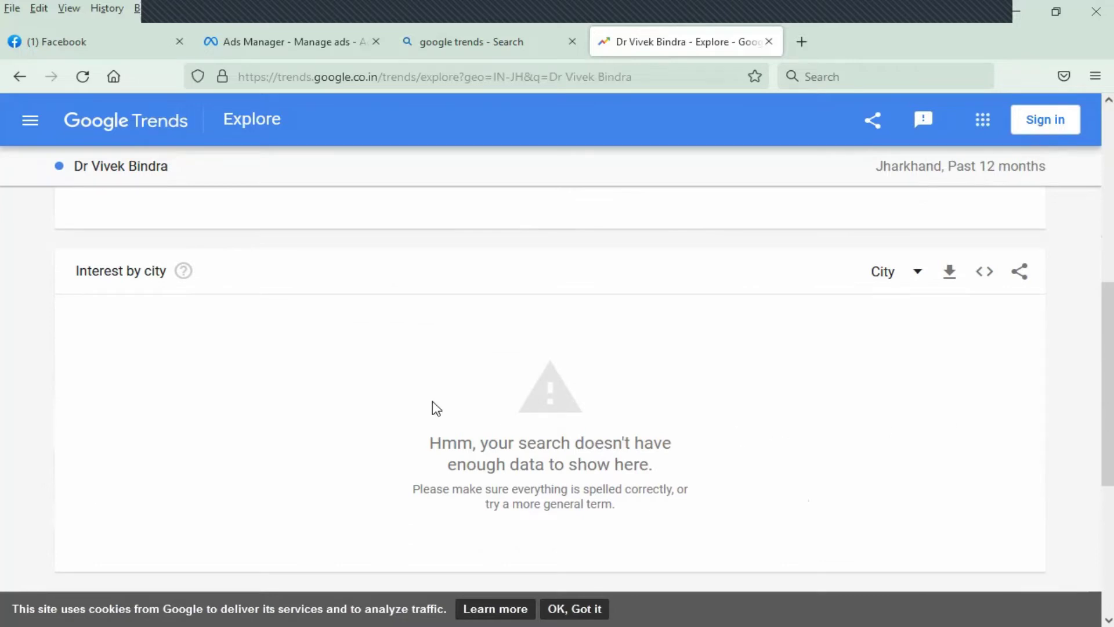
# Go back to the India-wide results and narrow them to Delhi to examine its interest by city
pyautogui.click(21, 78)
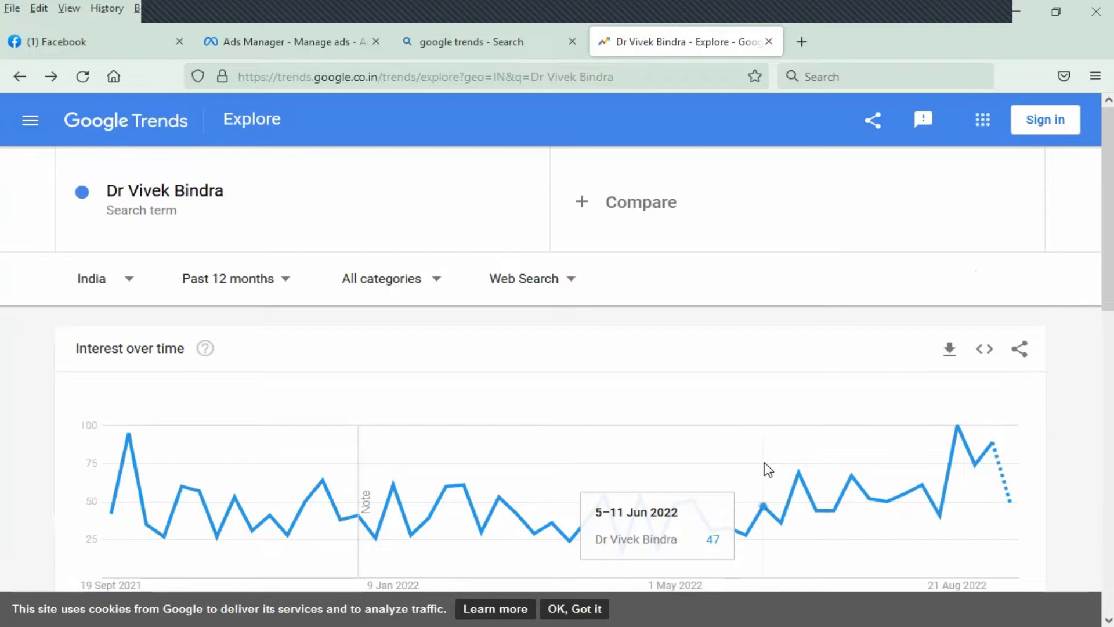
pyautogui.scroll(-5, 768, 469)
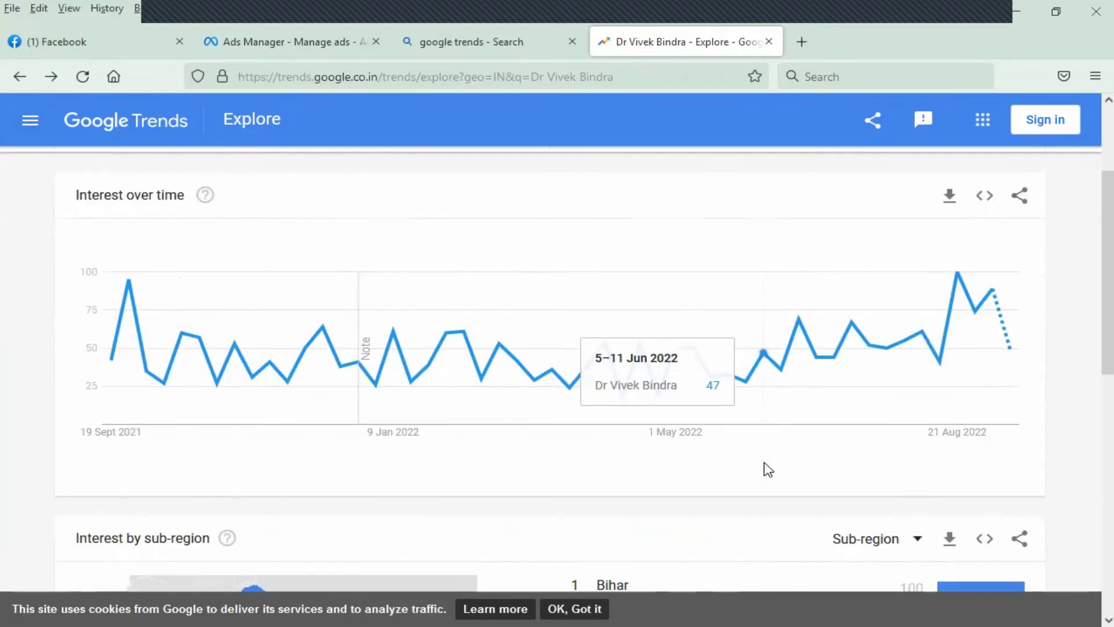
pyautogui.click(724, 501)
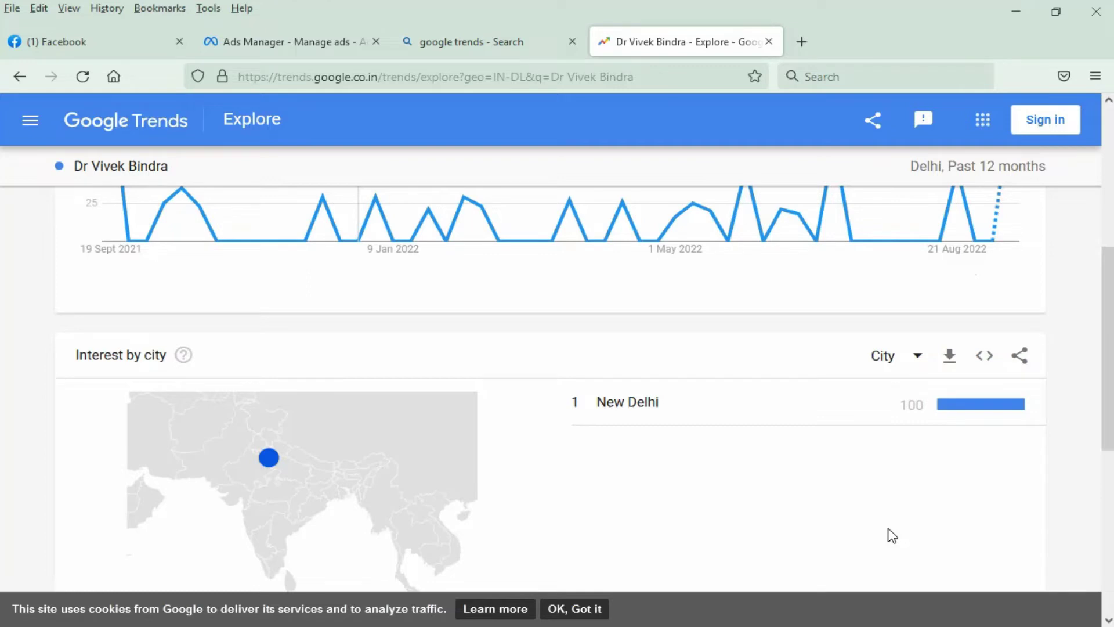
# Return to the India results and open Uttar Pradesh to examine which cities show the most interest
pyautogui.click(19, 77)
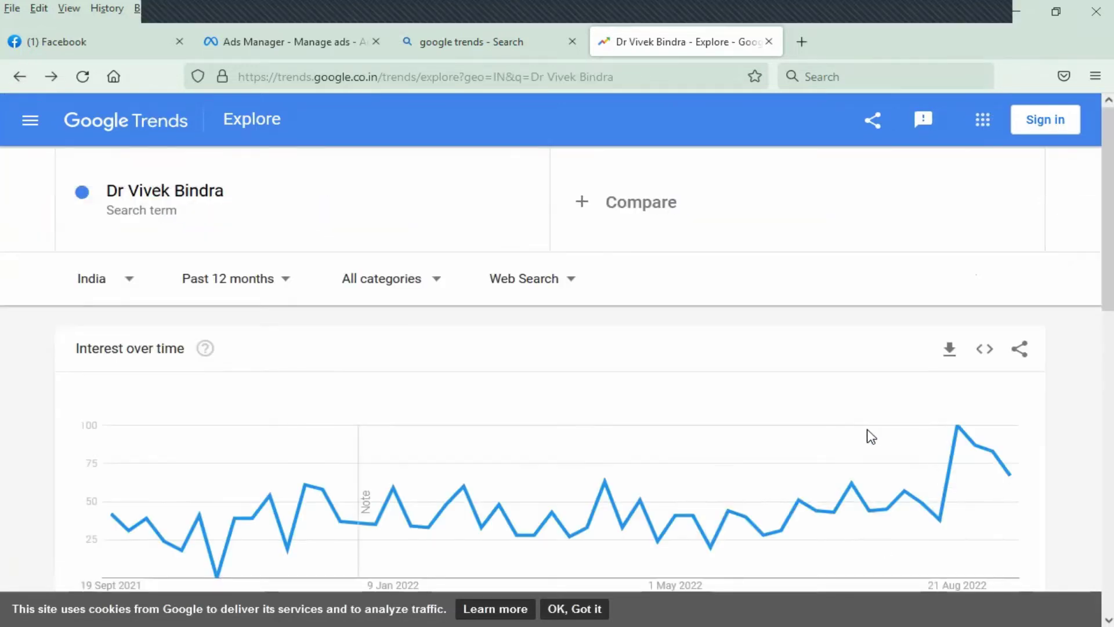
pyautogui.scroll(-4, 869, 438)
pyautogui.scroll(-2, 868, 438)
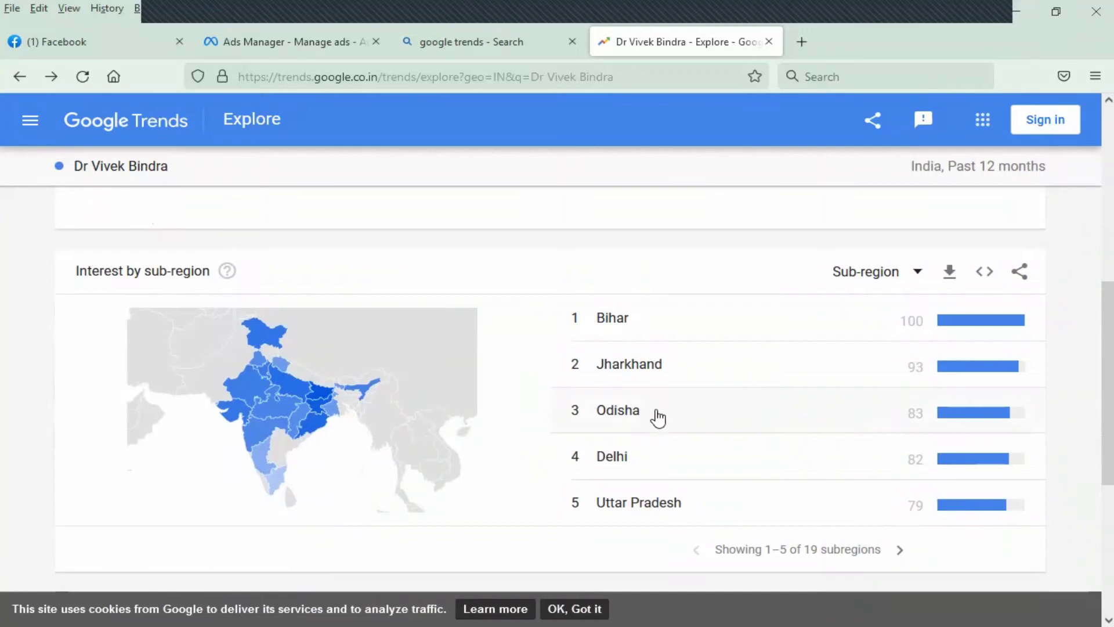
pyautogui.click(687, 505)
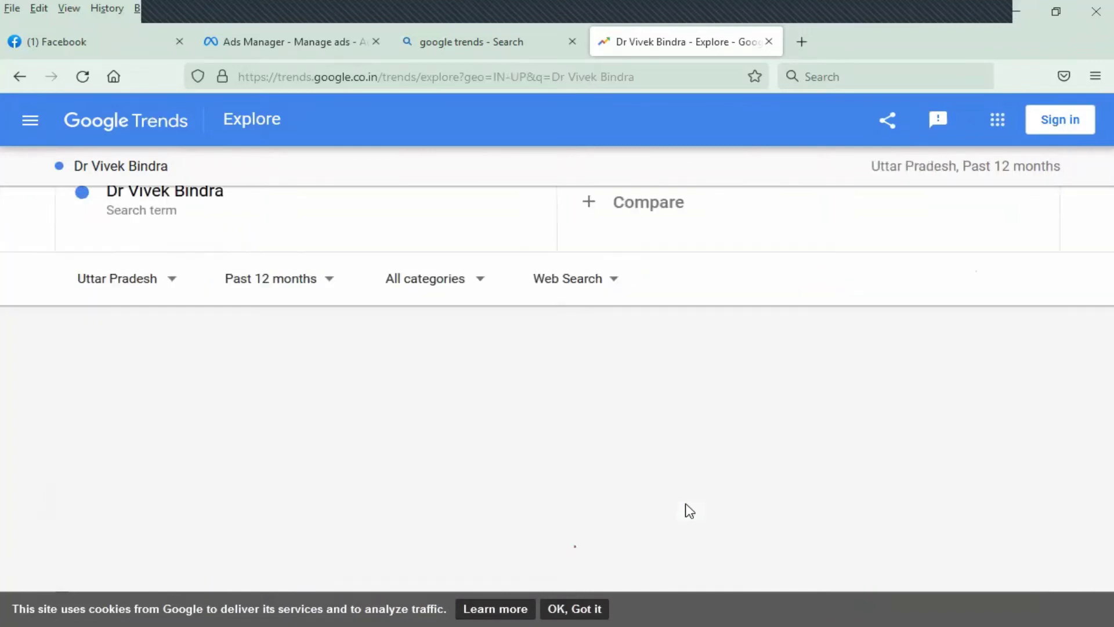
pyautogui.scroll(-5, 981, 482)
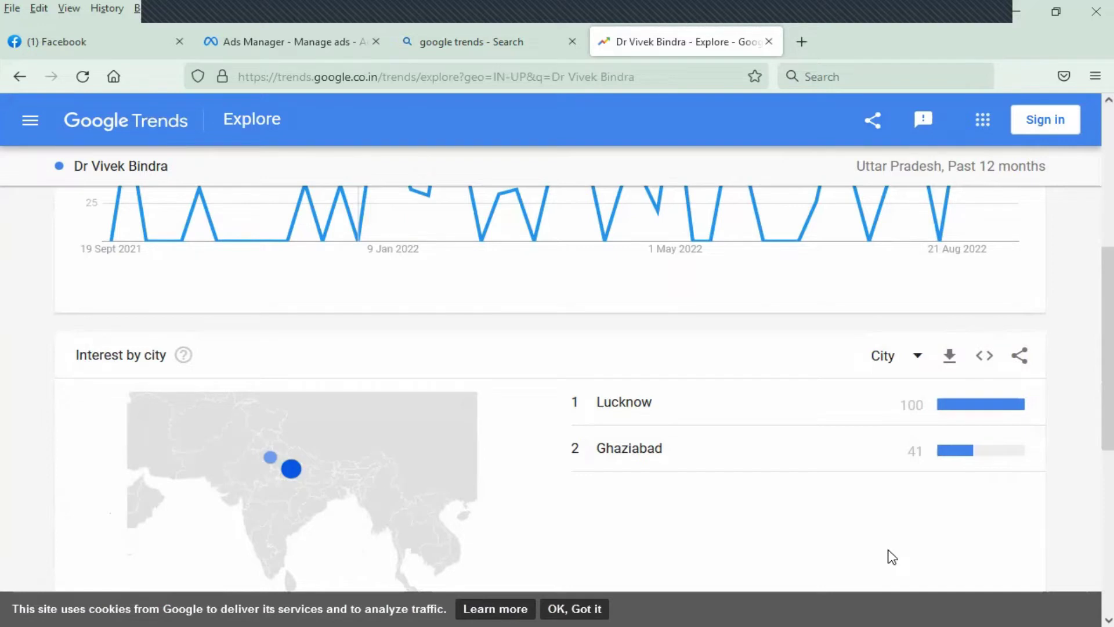
# Switch to Ads Manager and remove India from the ad set's audience locations
pyautogui.click(286, 40)
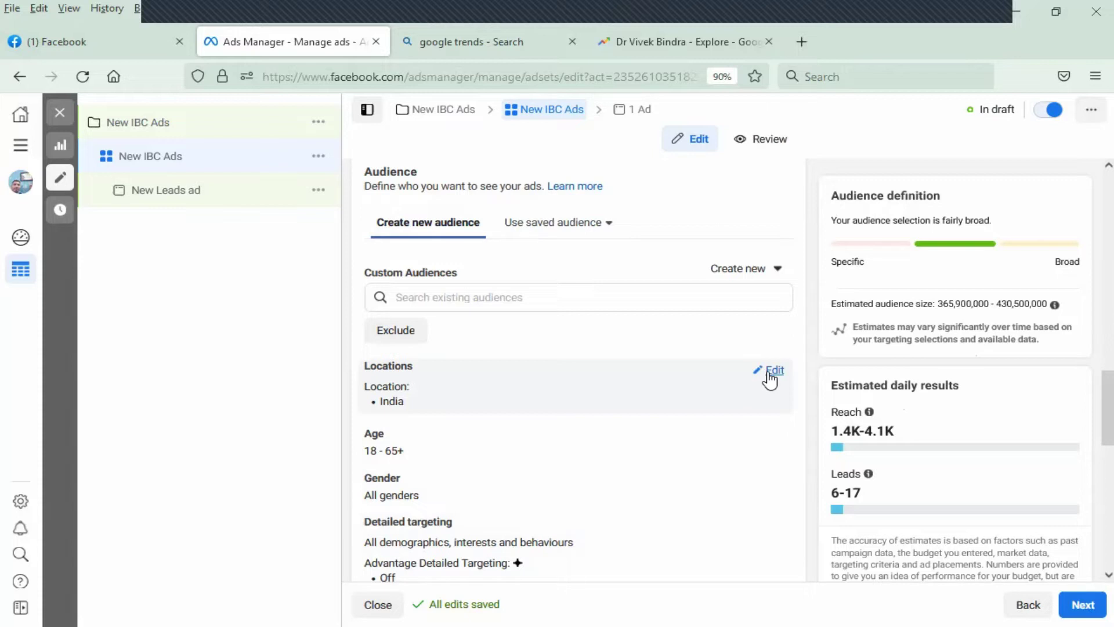
pyautogui.click(774, 370)
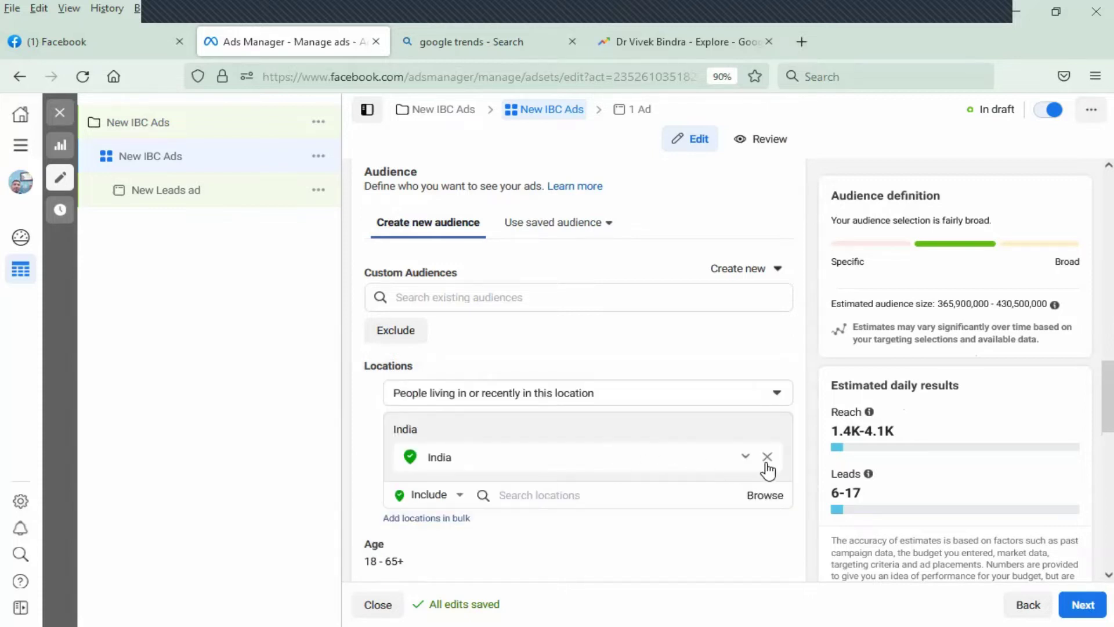
pyautogui.click(770, 457)
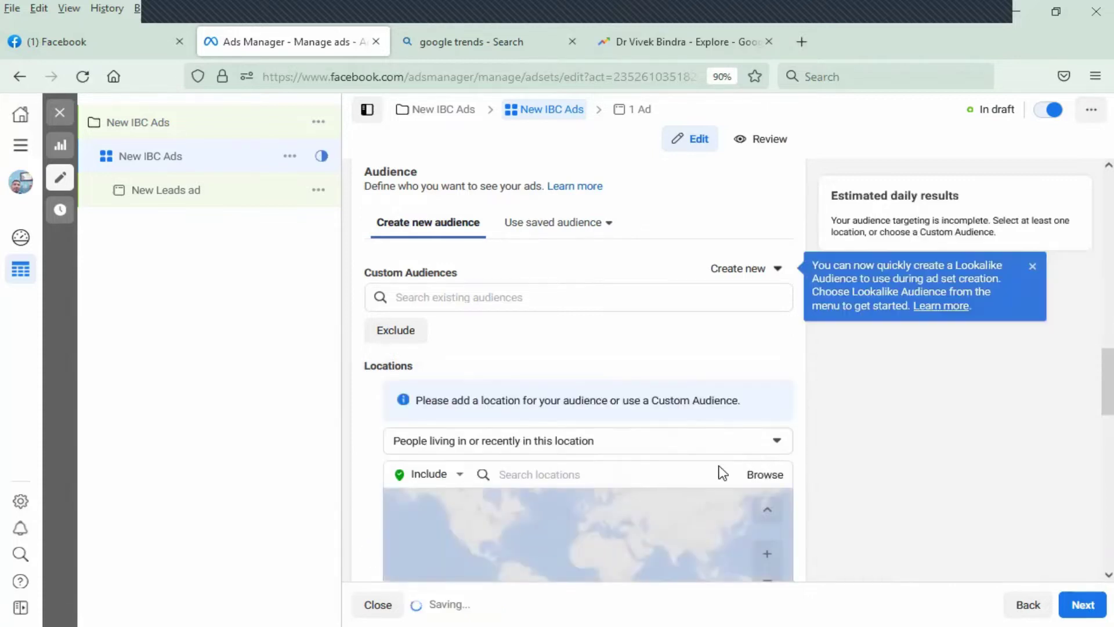
# Search the audience locations for Patna and include the city of Patna, Bihar, India
pyautogui.click(582, 474)
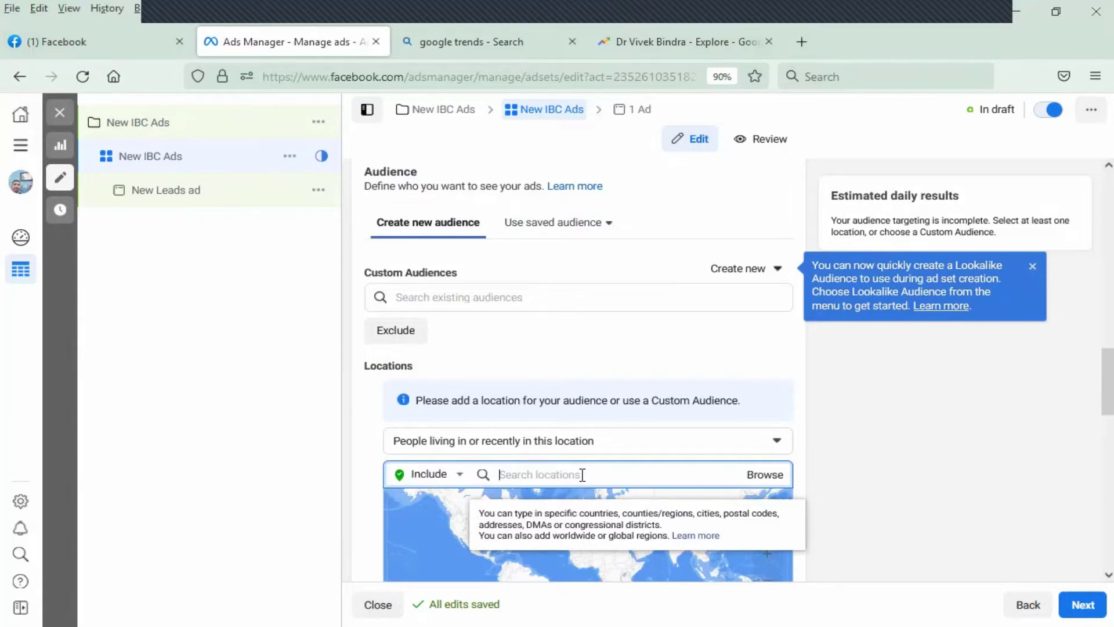
pyautogui.write('ptana')
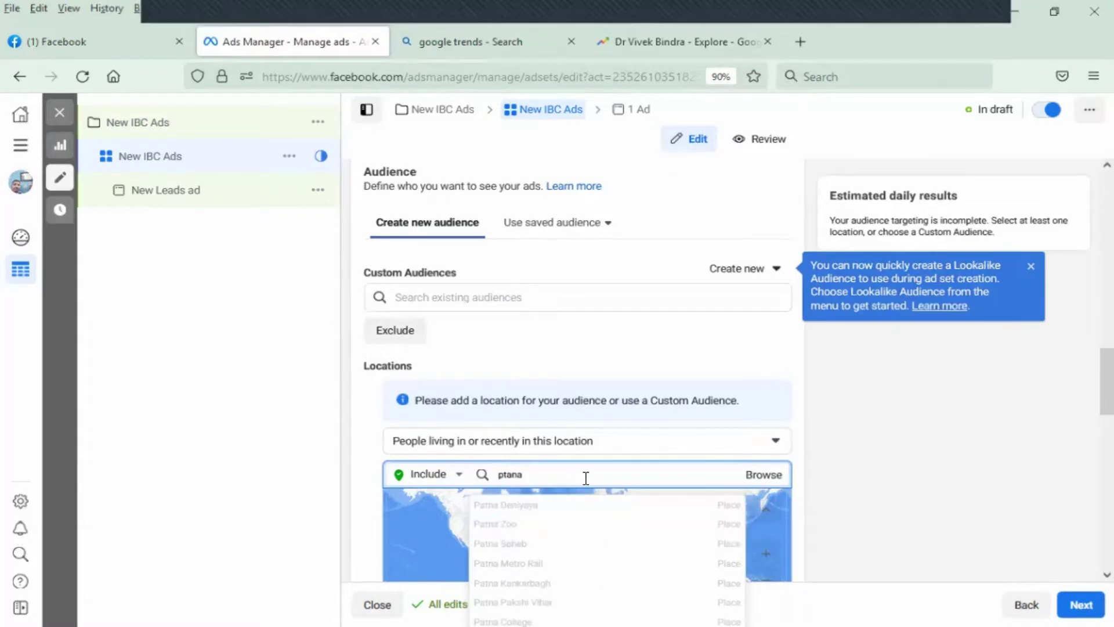
pyautogui.press('BackSpace')
pyautogui.press('BackSpace')
pyautogui.press('BackSpace')
pyautogui.press('BackSpace')
pyautogui.write('atana')
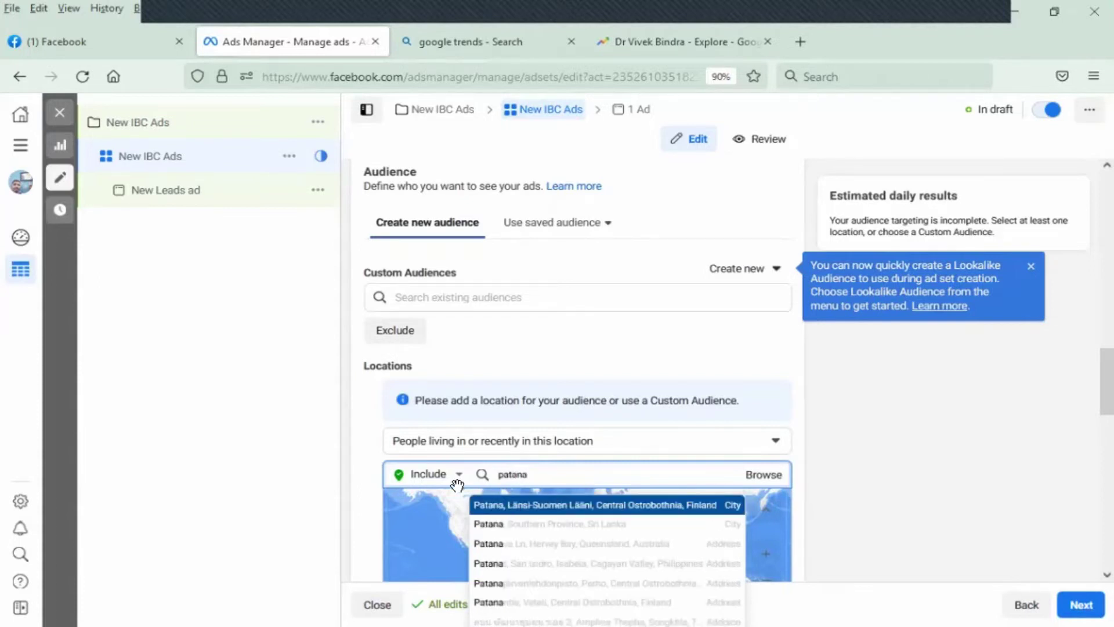
pyautogui.scroll(-2, 360, 436)
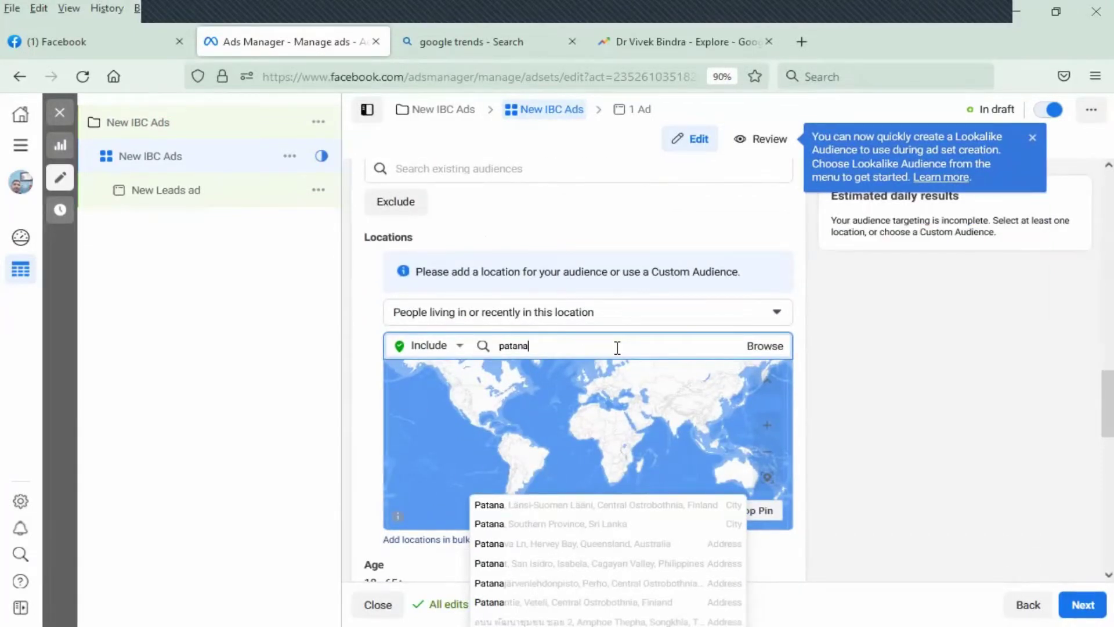
pyautogui.press('BackSpace')
pyautogui.press('BackSpace')
pyautogui.press('BackSpace')
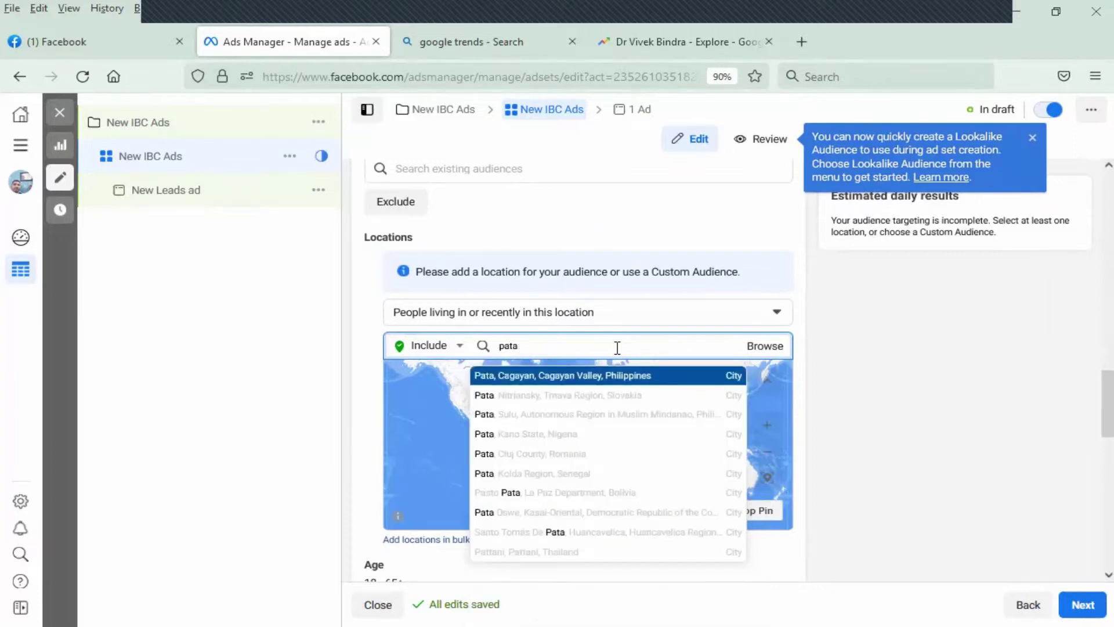
pyautogui.write('na')
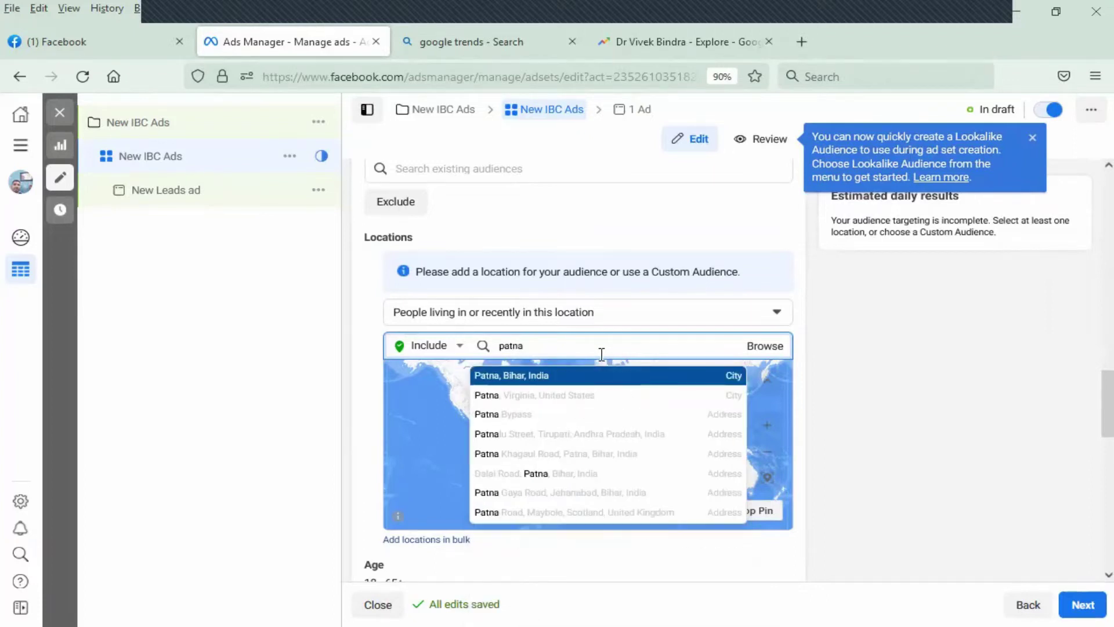
pyautogui.click(562, 377)
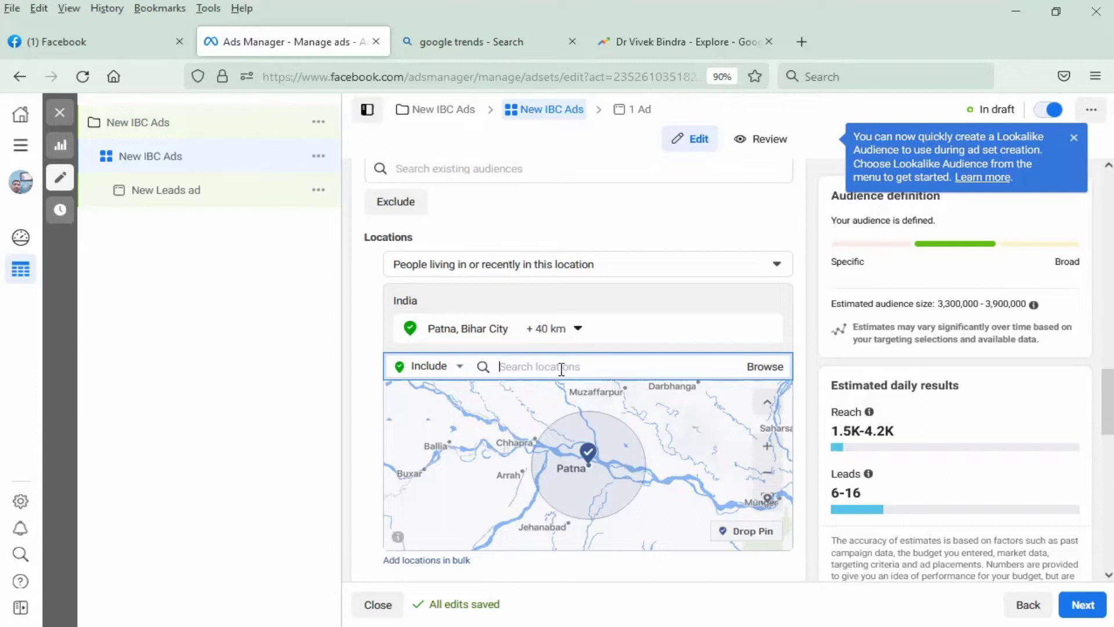
# Include the city of Bhopal, Madhya Pradesh, India as an audience location and set its radius to 80 km
pyautogui.write('bhopal')
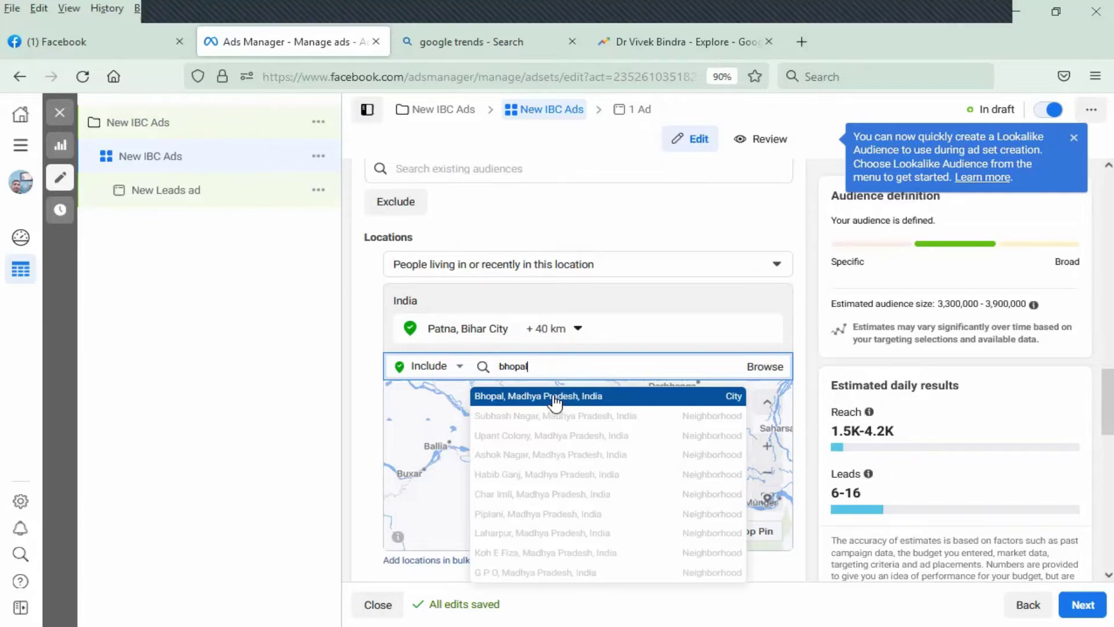
pyautogui.click(556, 400)
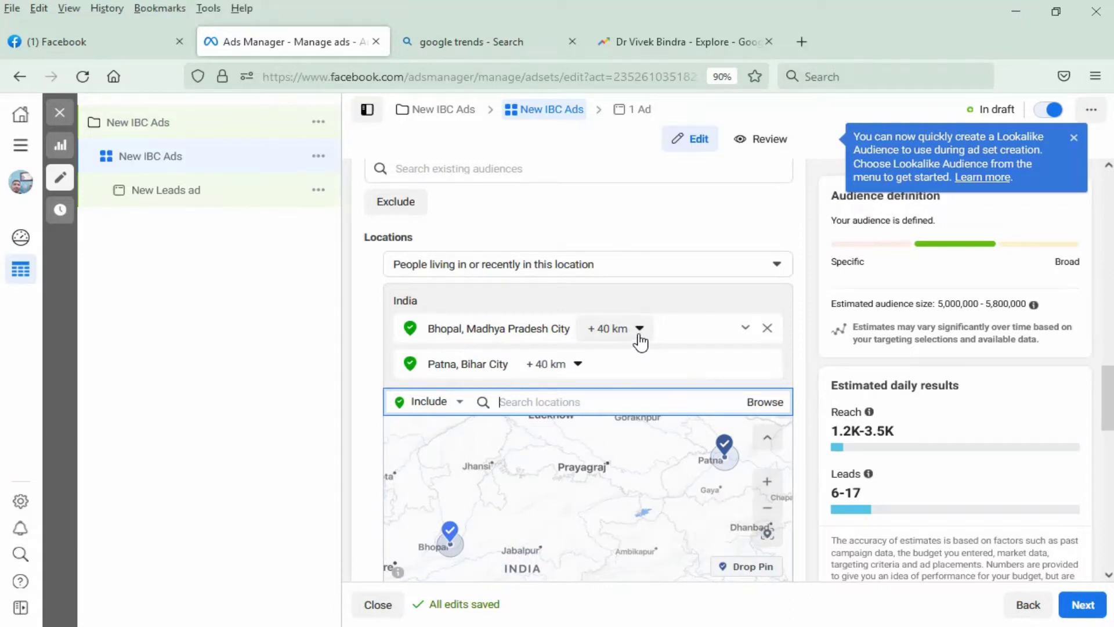
pyautogui.click(640, 329)
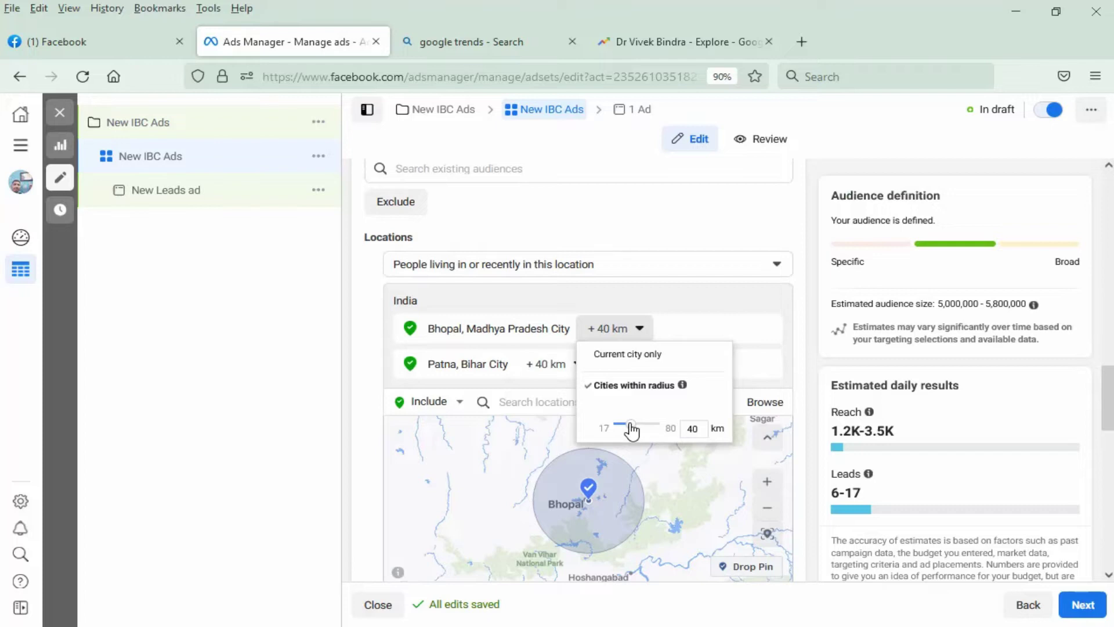
pyautogui.moveTo(636, 424); pyautogui.dragTo(661, 433)
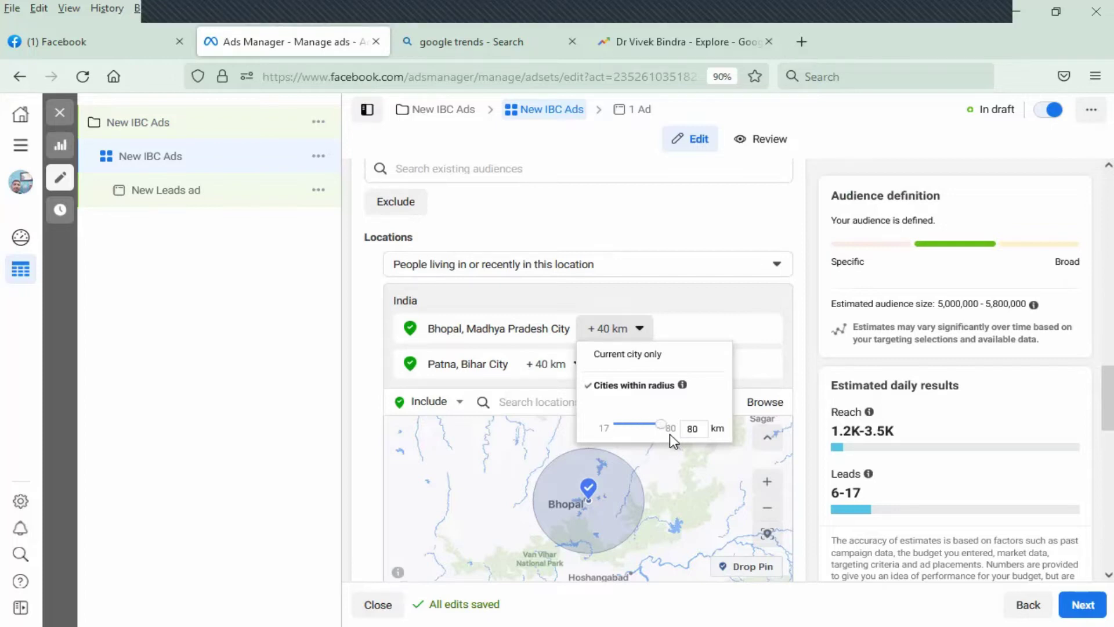
pyautogui.click(670, 435)
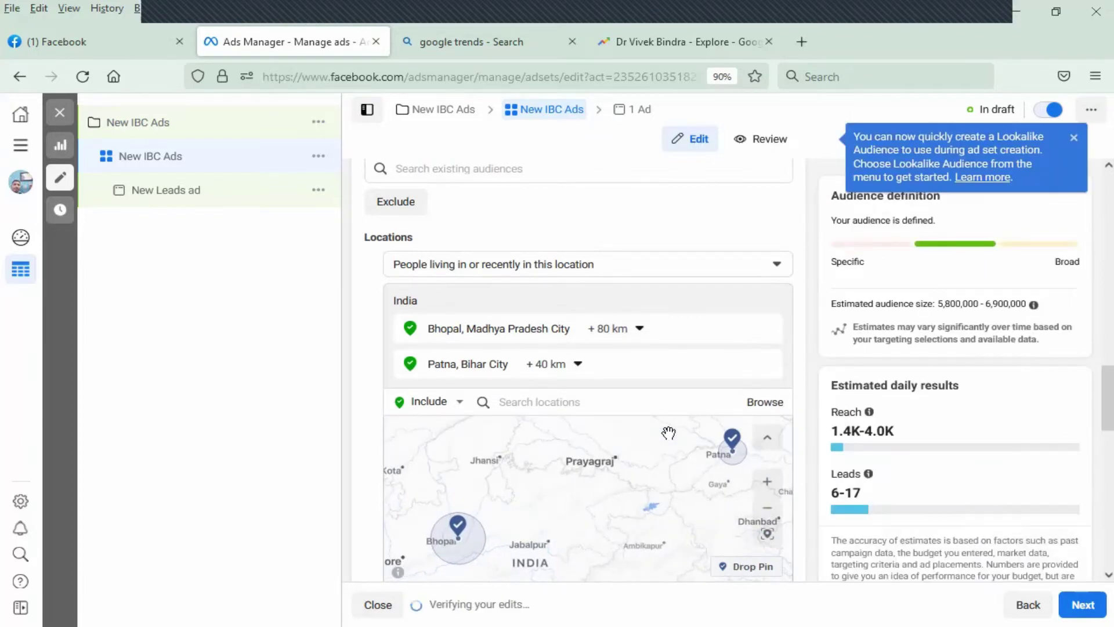
# Set the radius around the Bhopal audience location to 60 km
pyautogui.moveTo(641, 351)
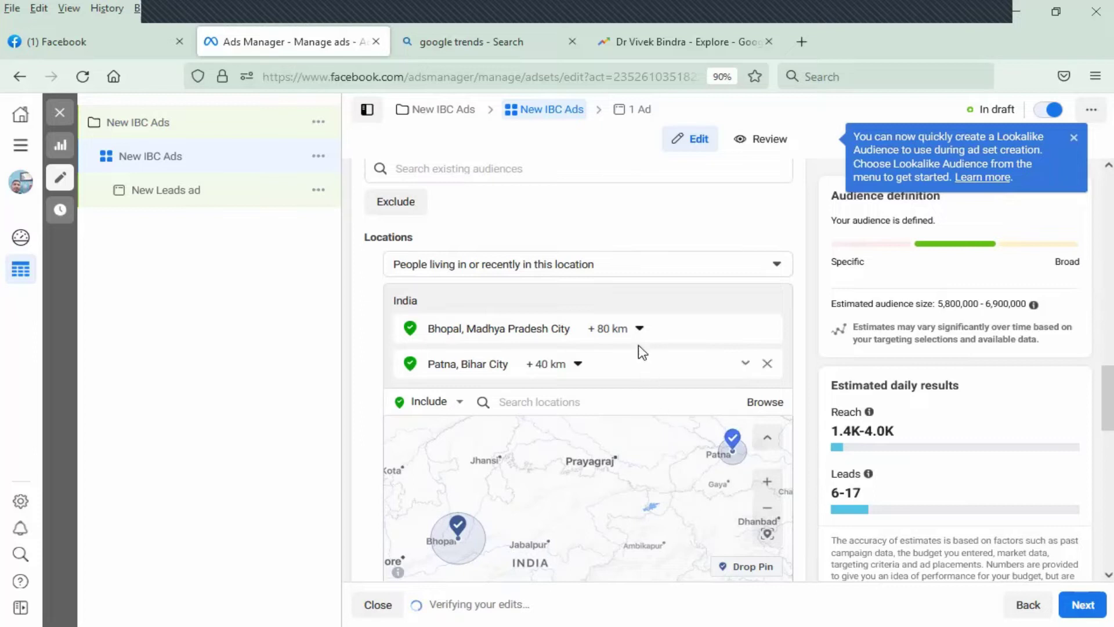
pyautogui.click(640, 329)
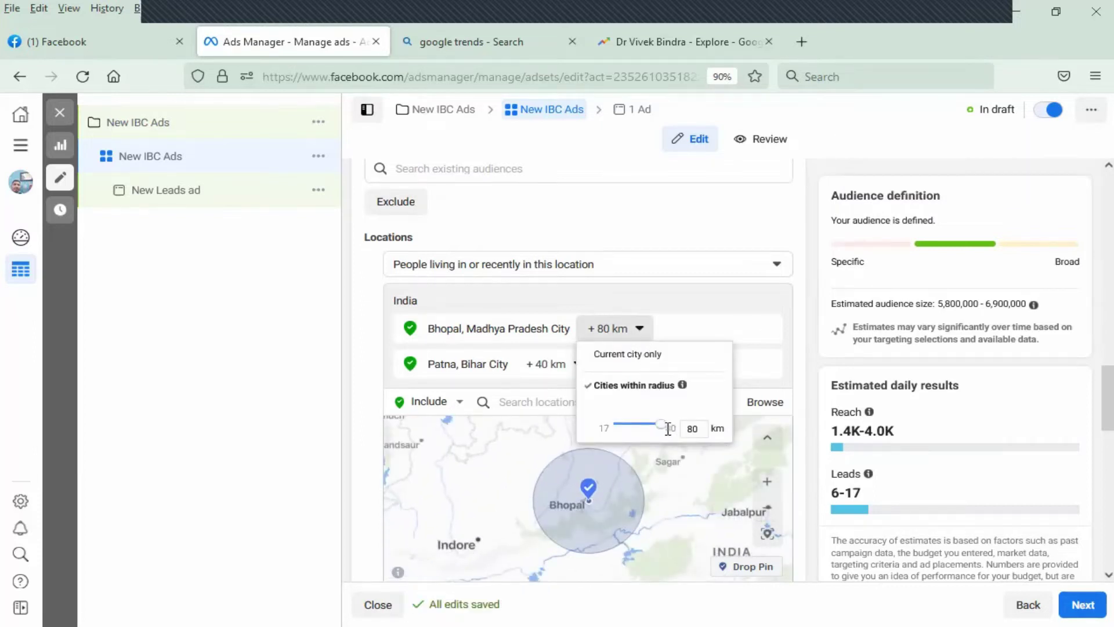
pyautogui.moveTo(661, 431); pyautogui.dragTo(649, 424)
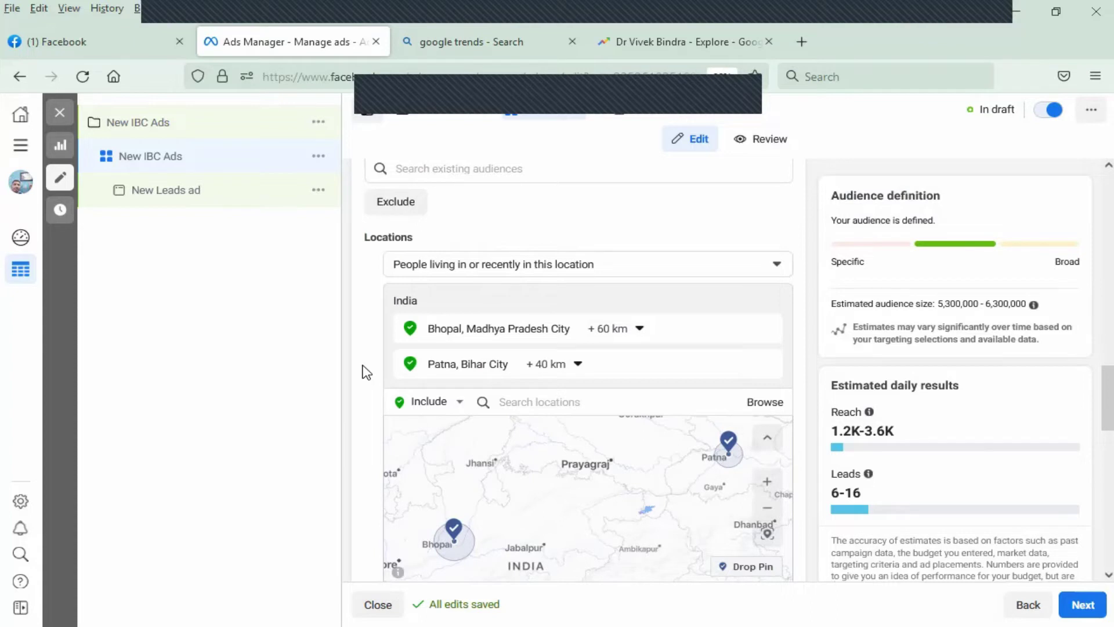
# Include the whole state of Gujarat, India in the audience locations
pyautogui.scroll(-1, 598, 355)
pyautogui.click(601, 342)
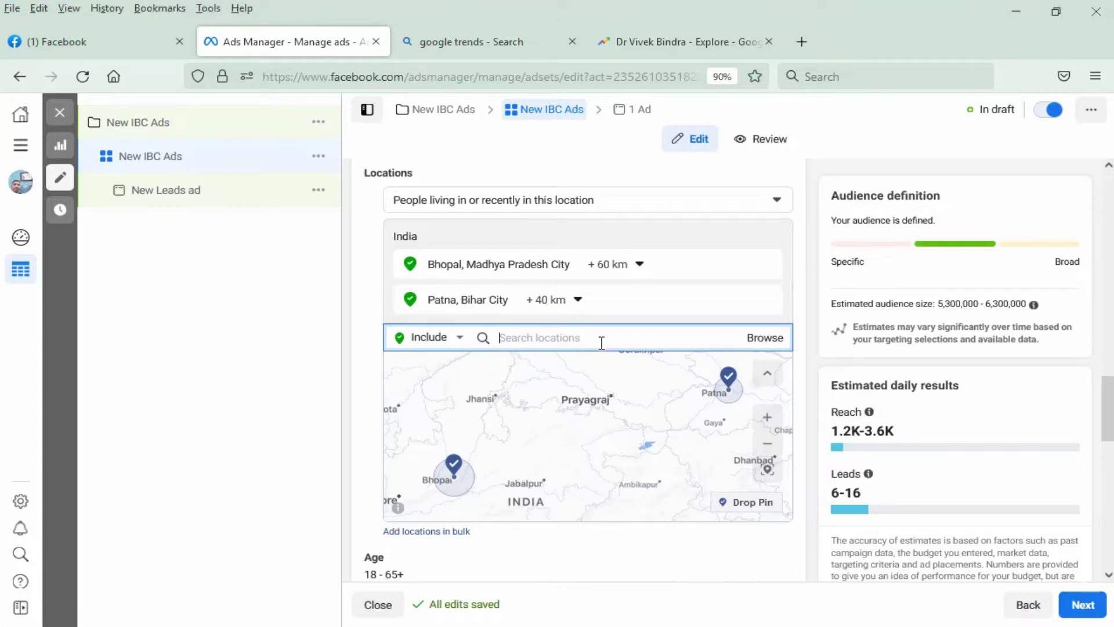
pyautogui.write('gujarat')
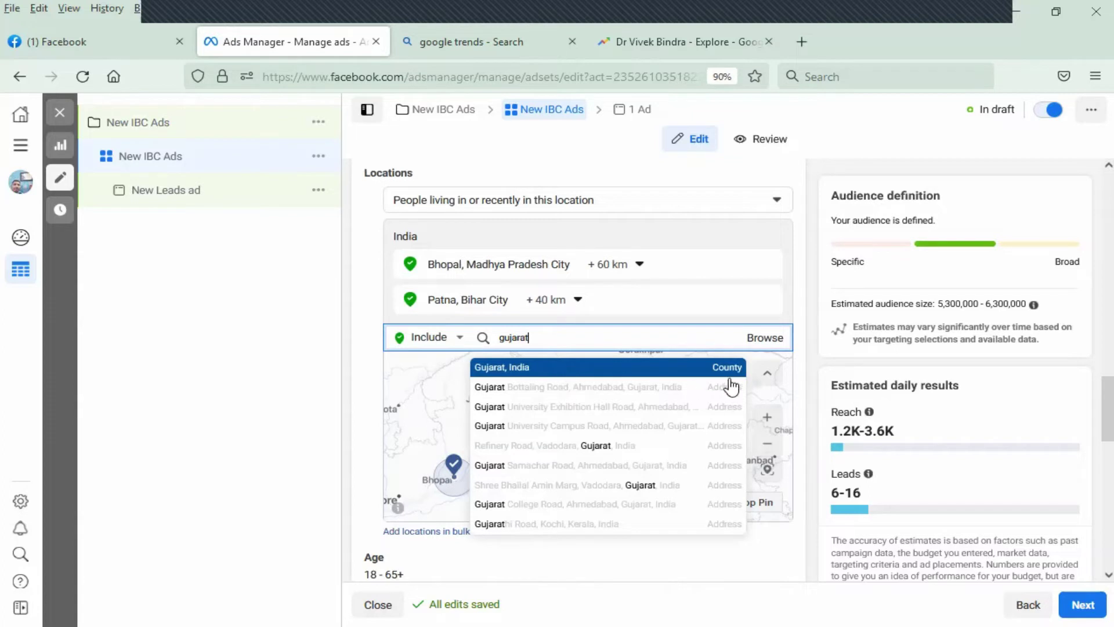
pyautogui.click(665, 372)
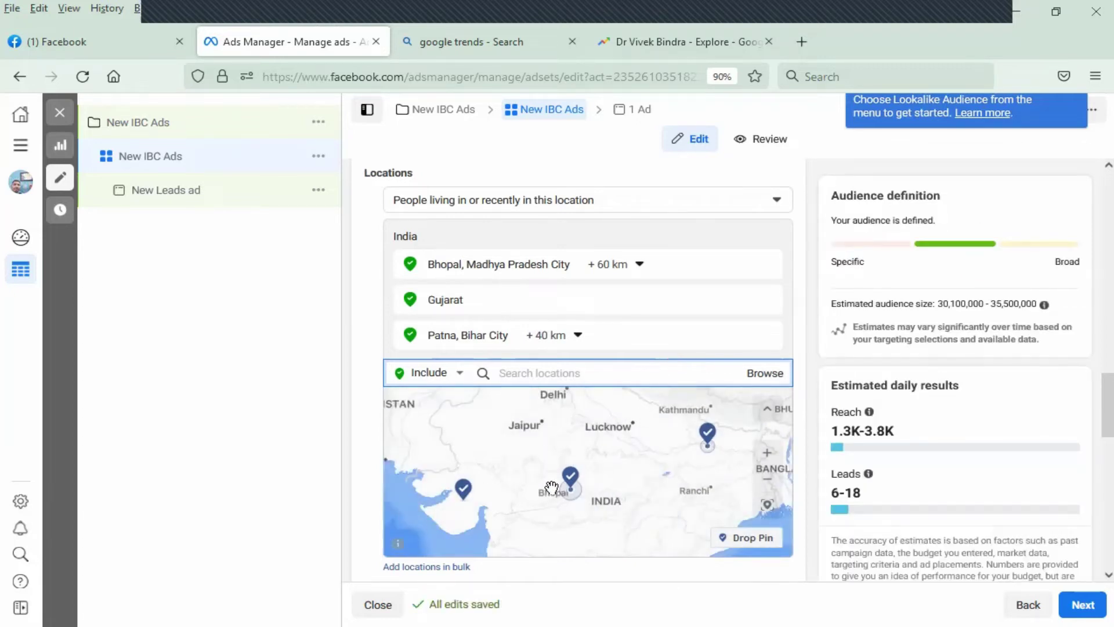
pyautogui.scroll(-2, 555, 493)
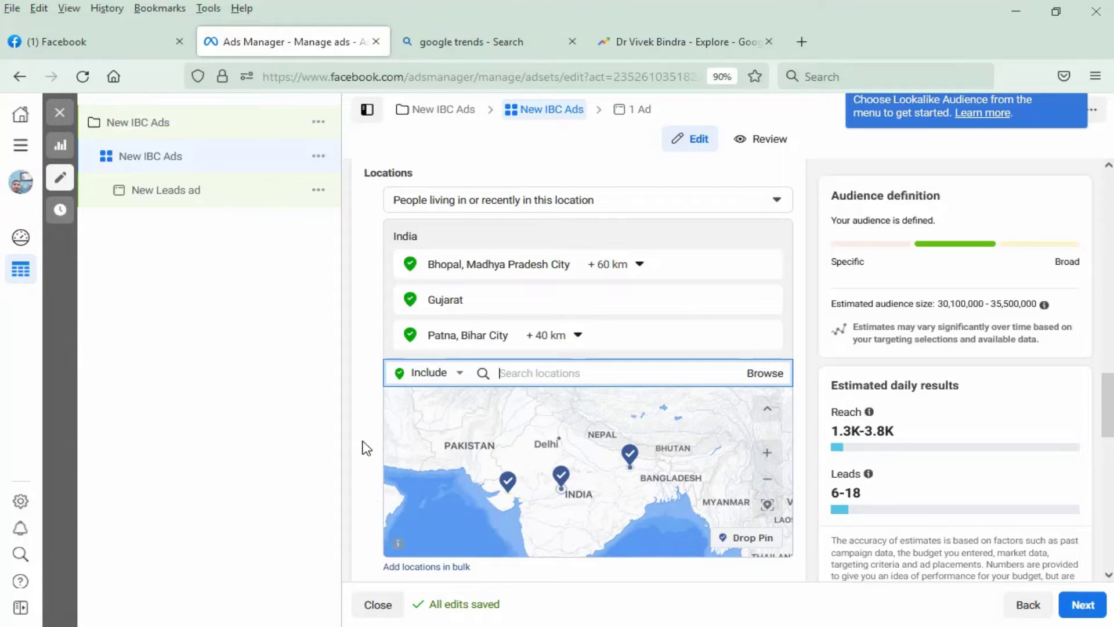
# Set the audience age range to 24 through 42
pyautogui.scroll(-3, 366, 446)
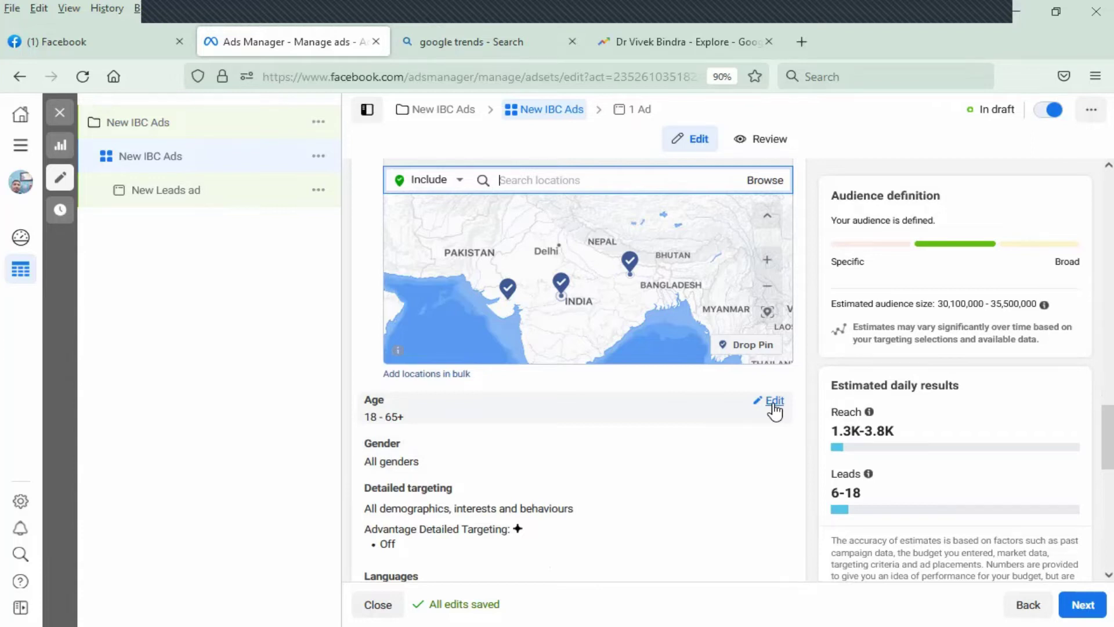
pyautogui.click(774, 405)
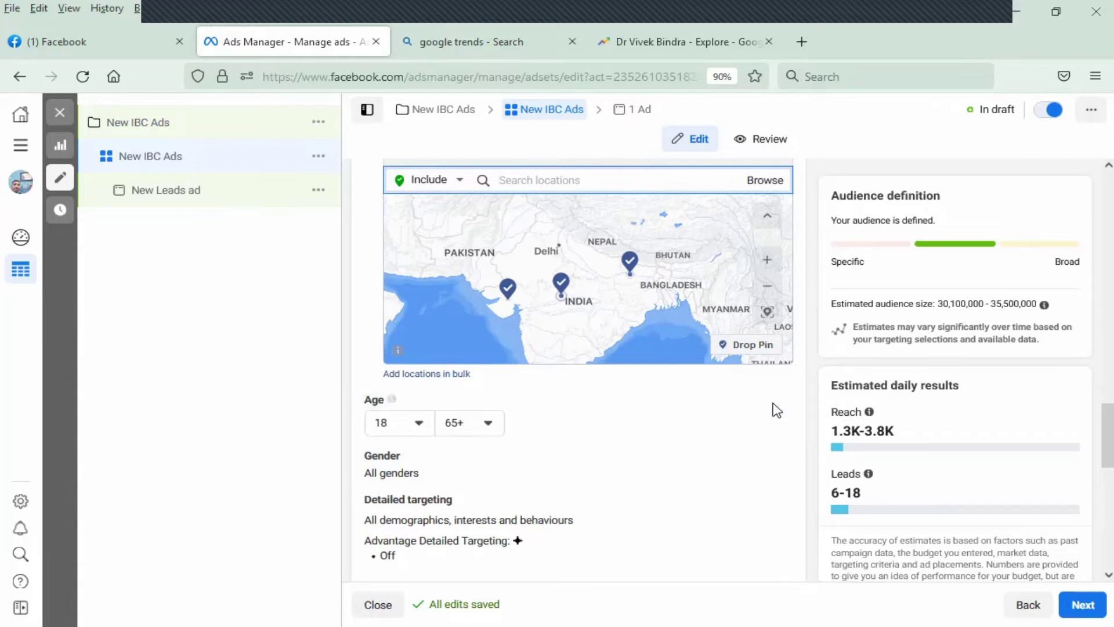
pyautogui.click(415, 428)
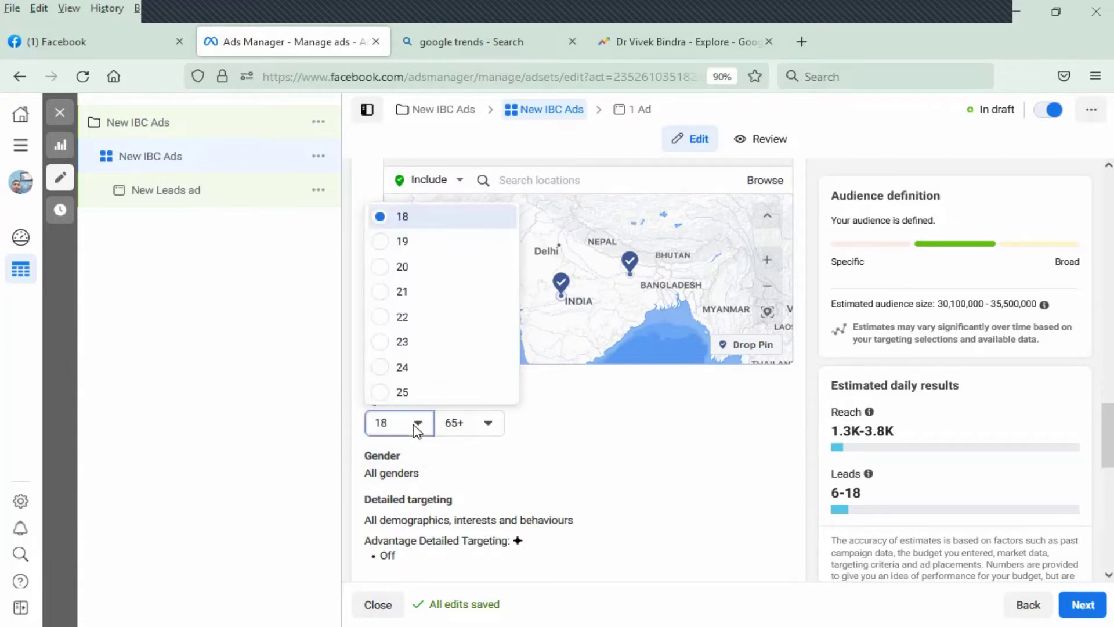
pyautogui.click(386, 372)
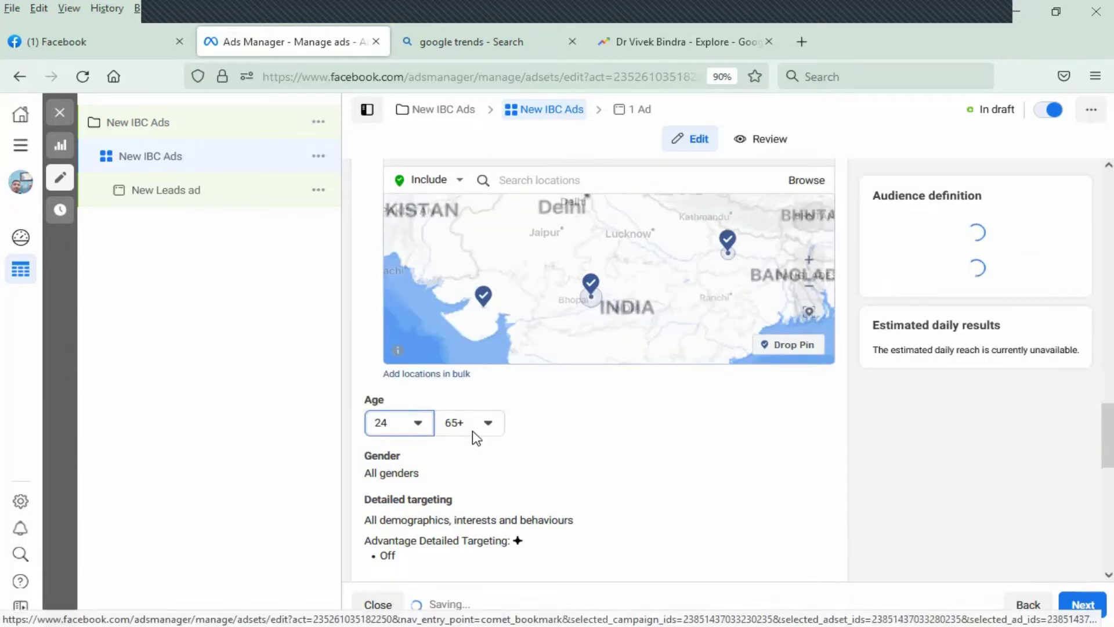
pyautogui.click(483, 428)
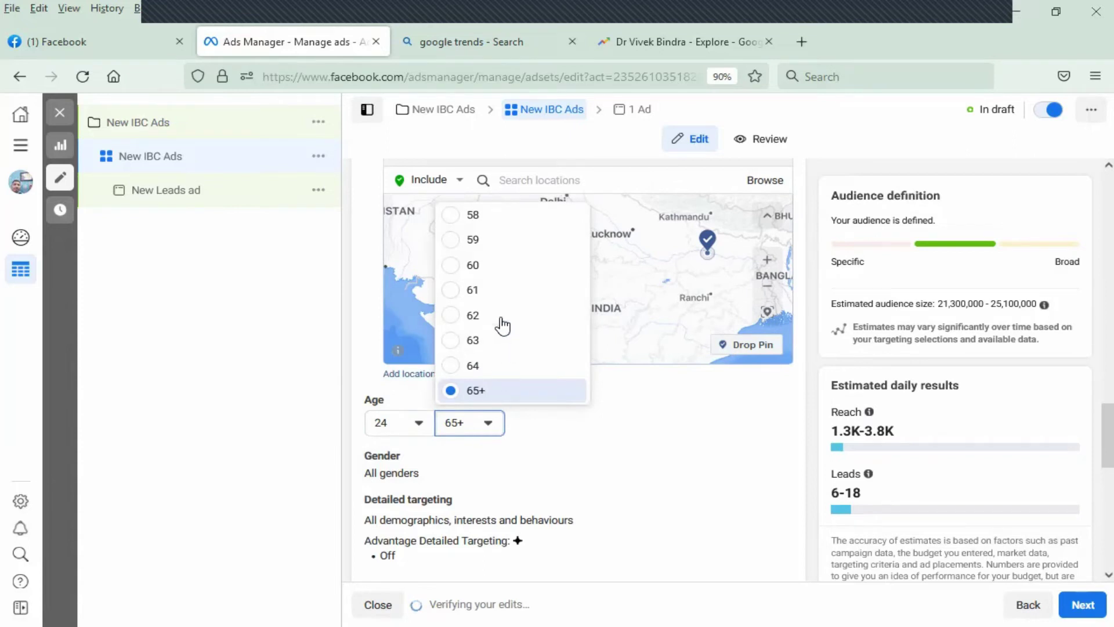
pyautogui.scroll(3, 510, 338)
pyautogui.scroll(3, 512, 343)
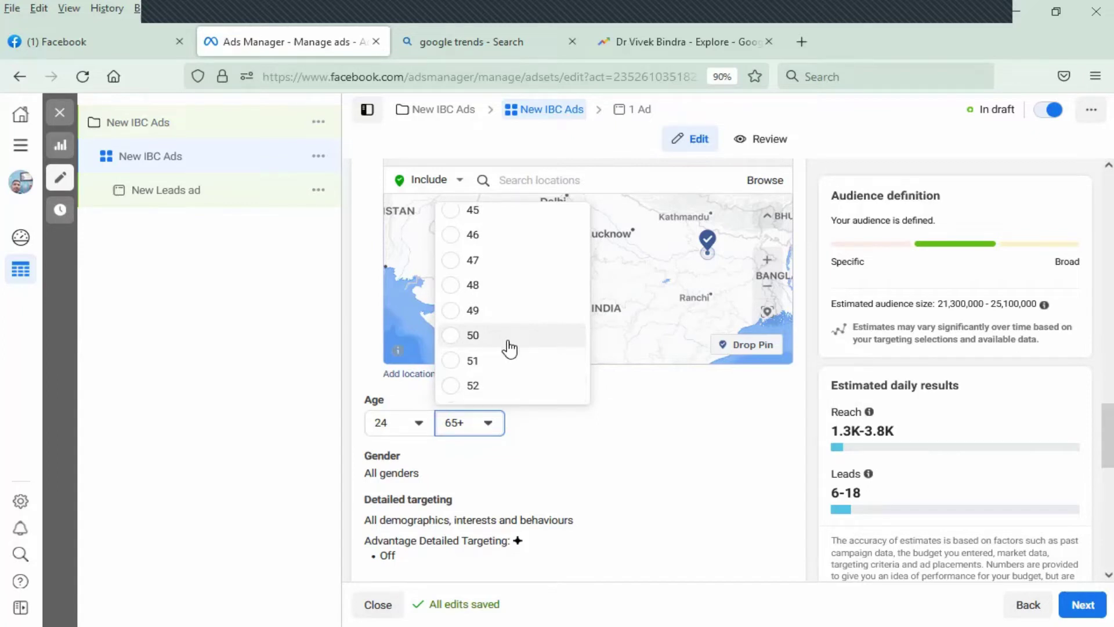
pyautogui.scroll(2, 487, 325)
pyautogui.click(452, 265)
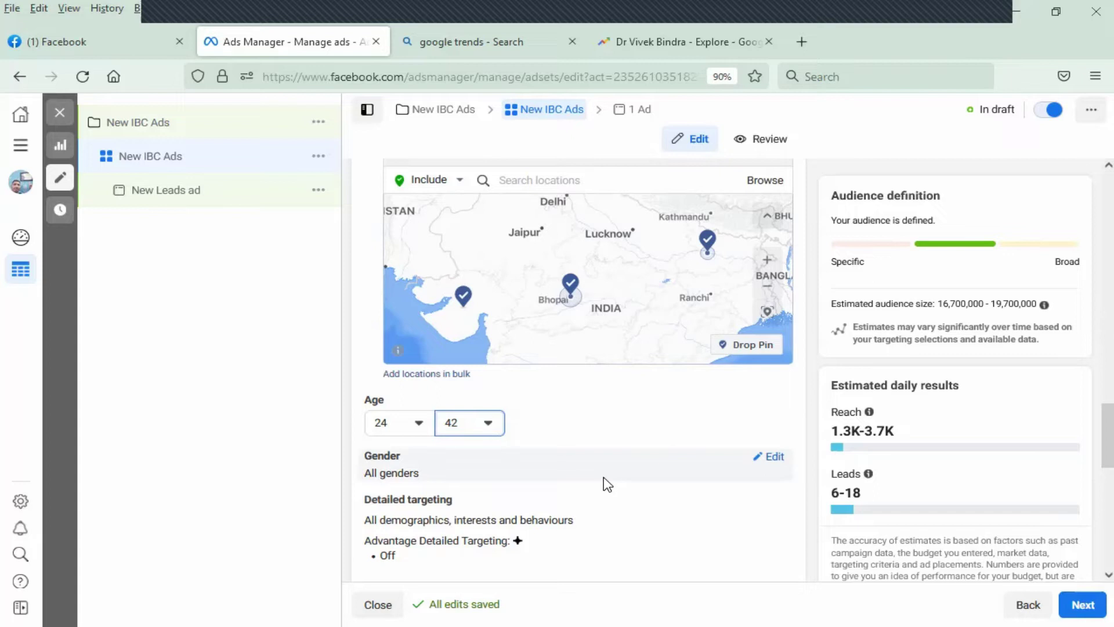
# Try restricting the audience gender to Men and return it to All
pyautogui.scroll(3, 607, 485)
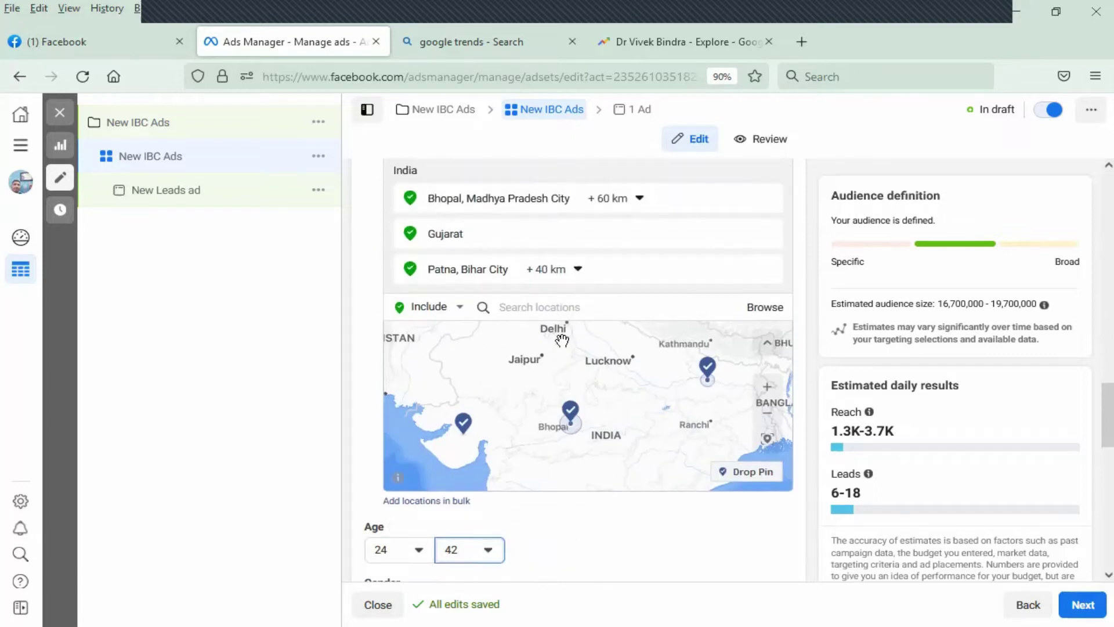
pyautogui.moveTo(572, 232)
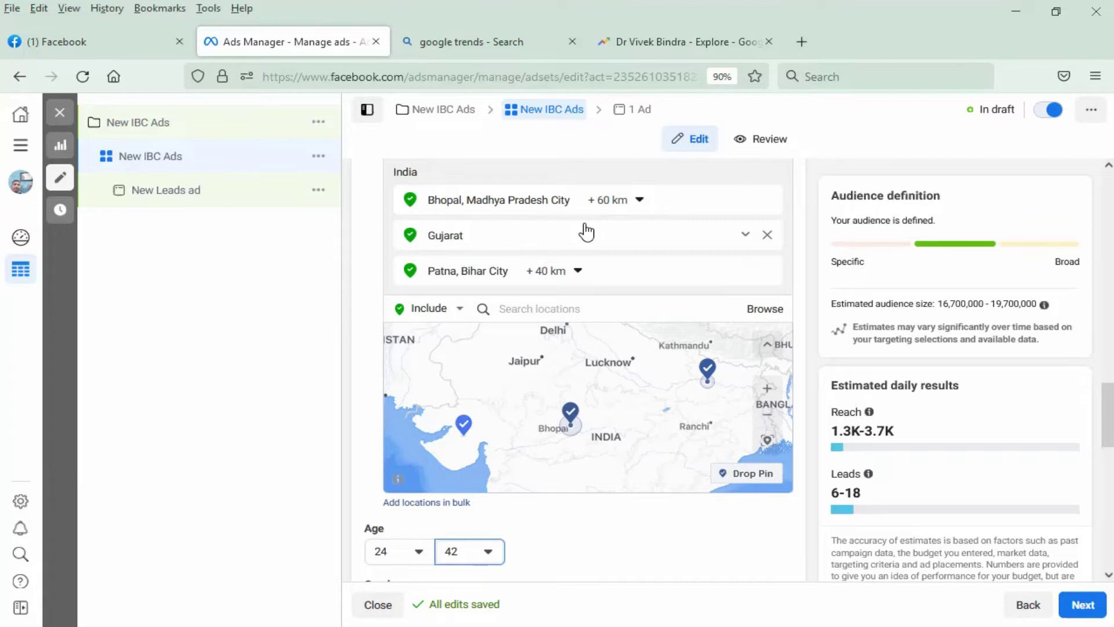
pyautogui.scroll(-2, 648, 524)
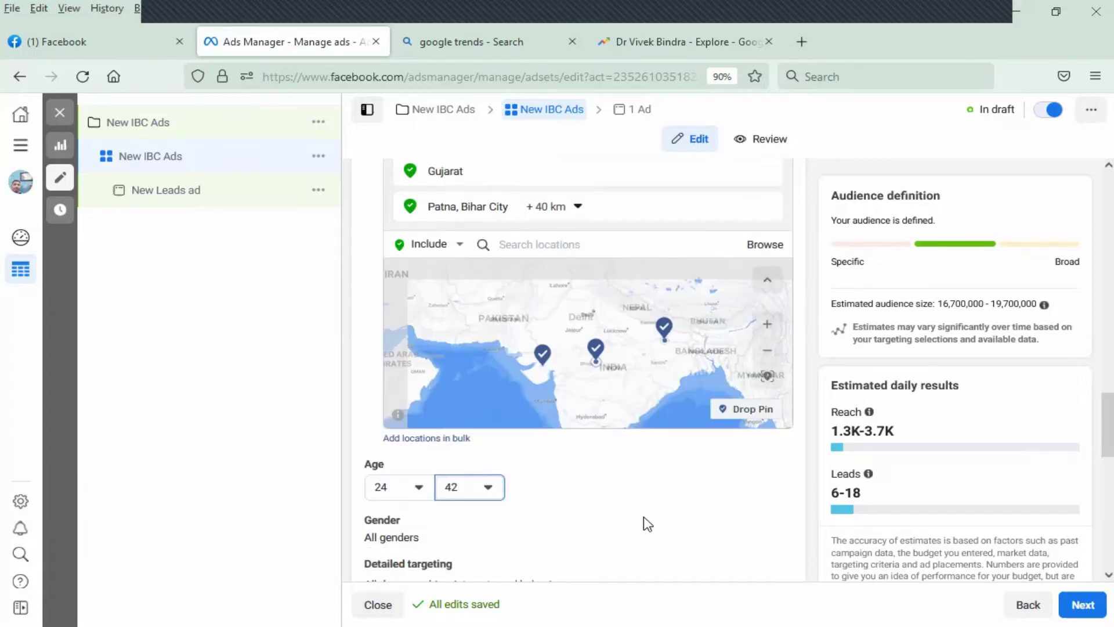
pyautogui.scroll(-2, 647, 524)
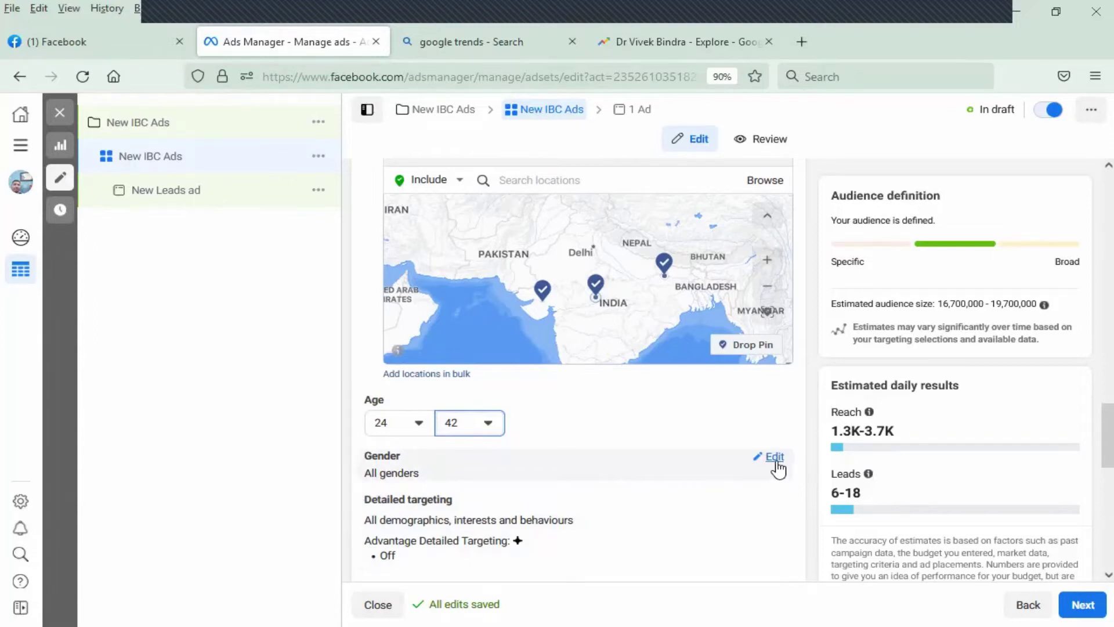
pyautogui.click(775, 459)
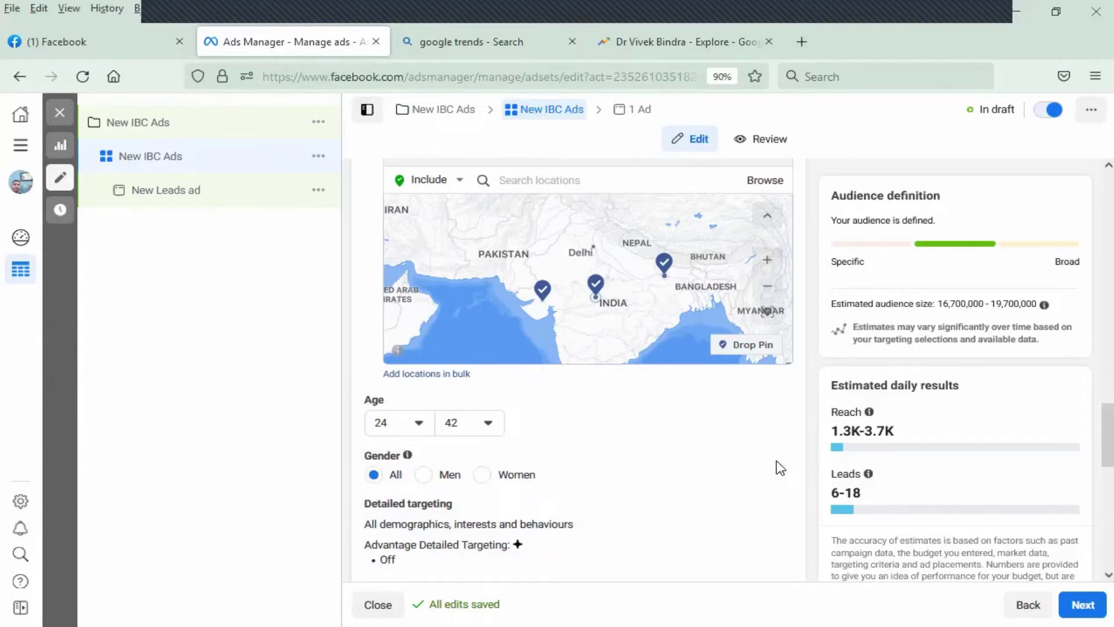
pyautogui.click(422, 476)
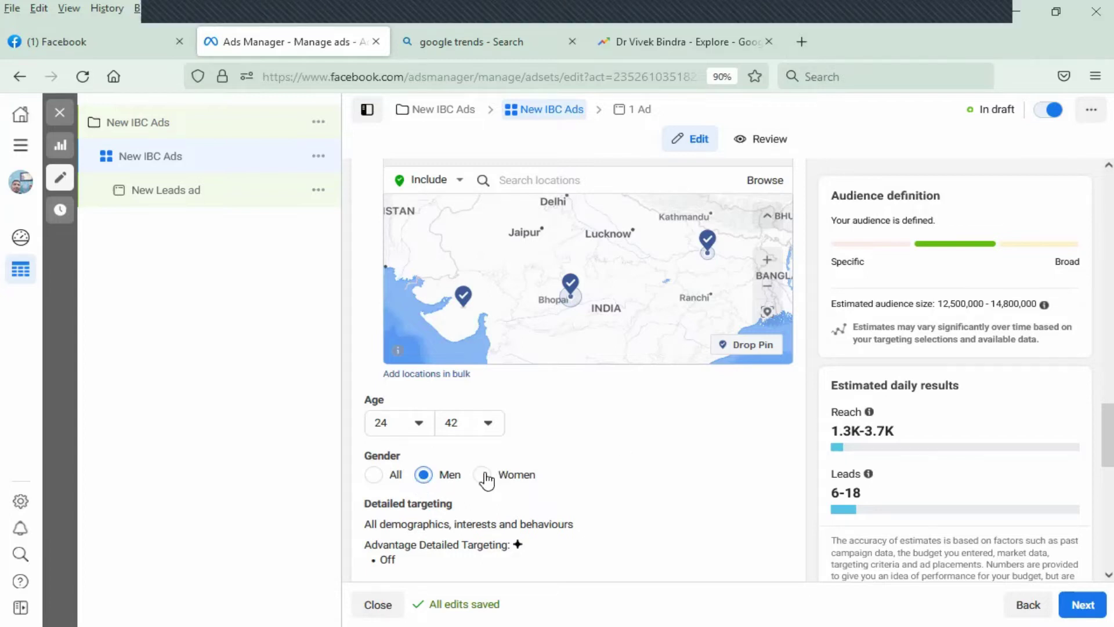
pyautogui.click(374, 475)
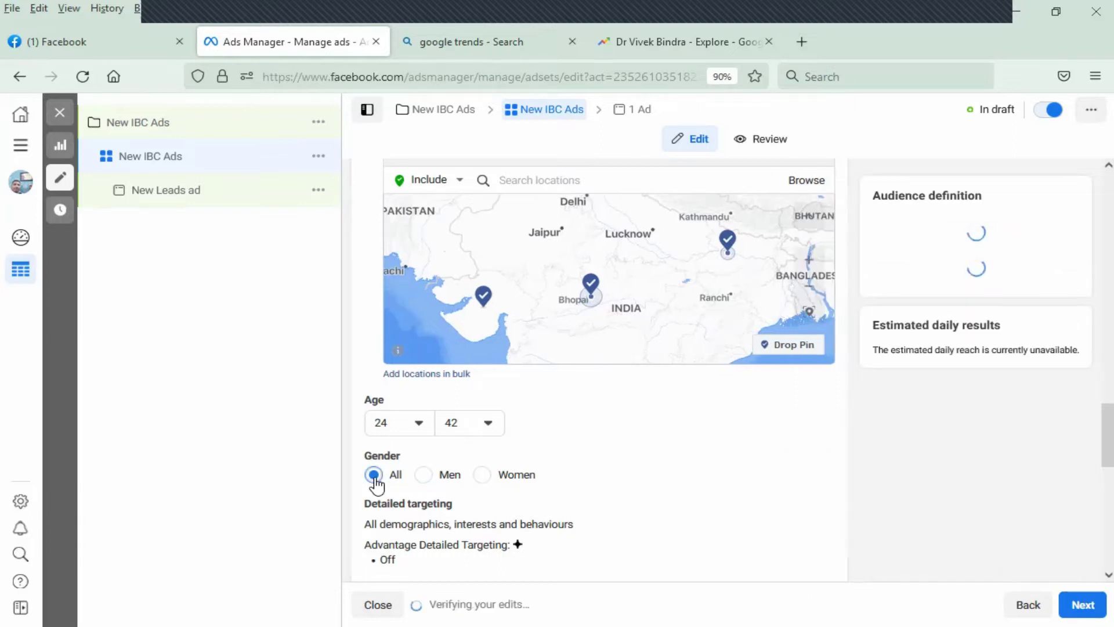
# Open the ad set's detailed targeting for editing and include people with the additional interest Income
pyautogui.scroll(-2, 687, 453)
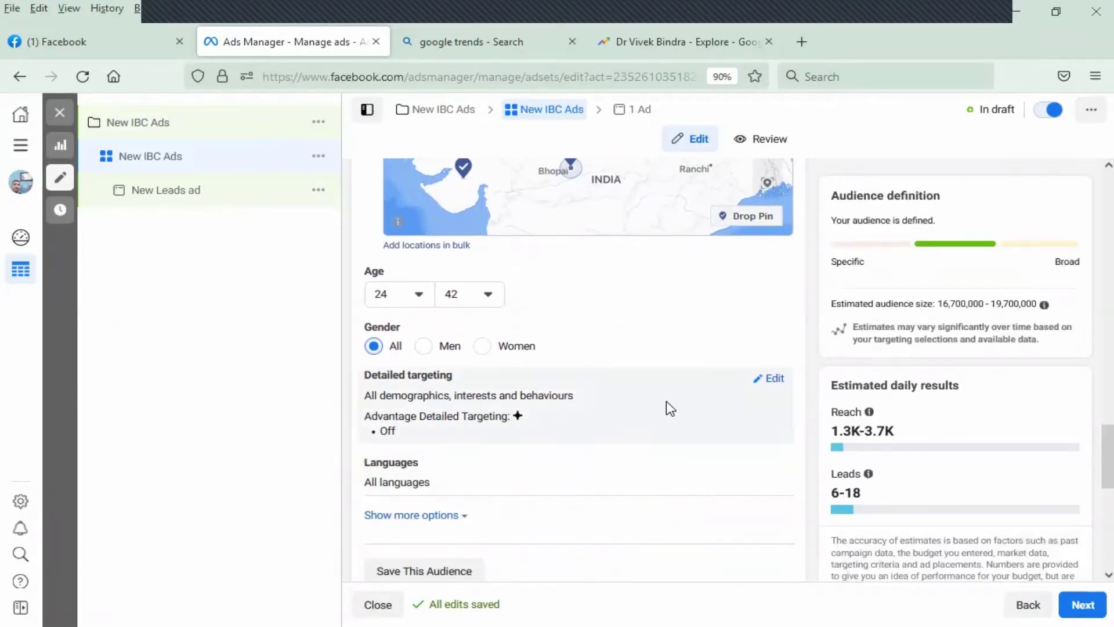
pyautogui.click(773, 381)
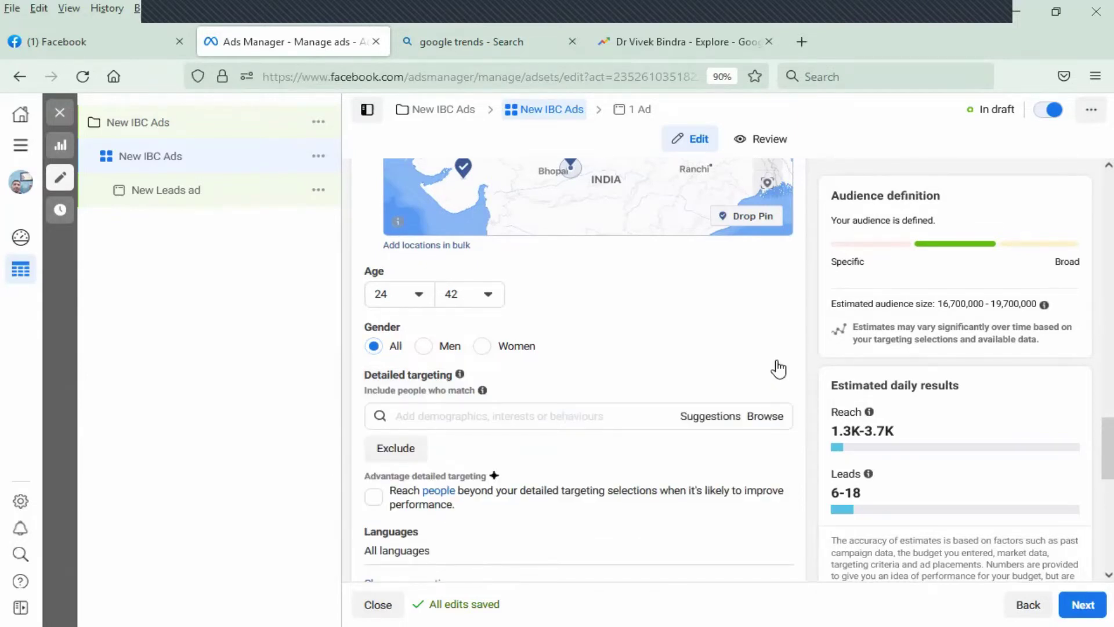
pyautogui.scroll(-1, 778, 366)
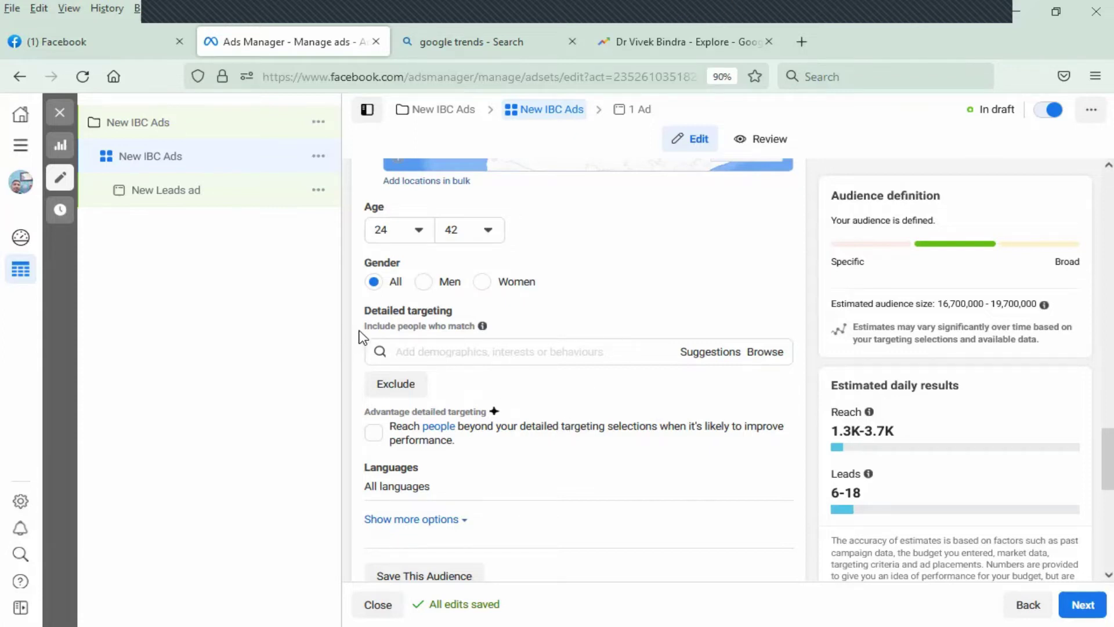
pyautogui.scroll(-2, 360, 335)
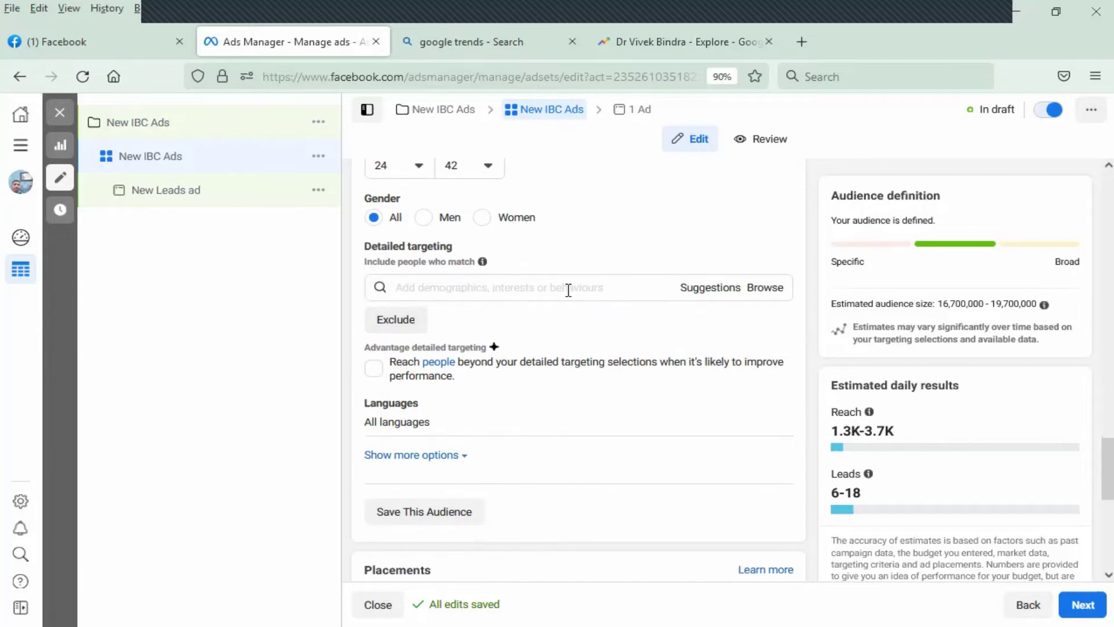
pyautogui.click(568, 290)
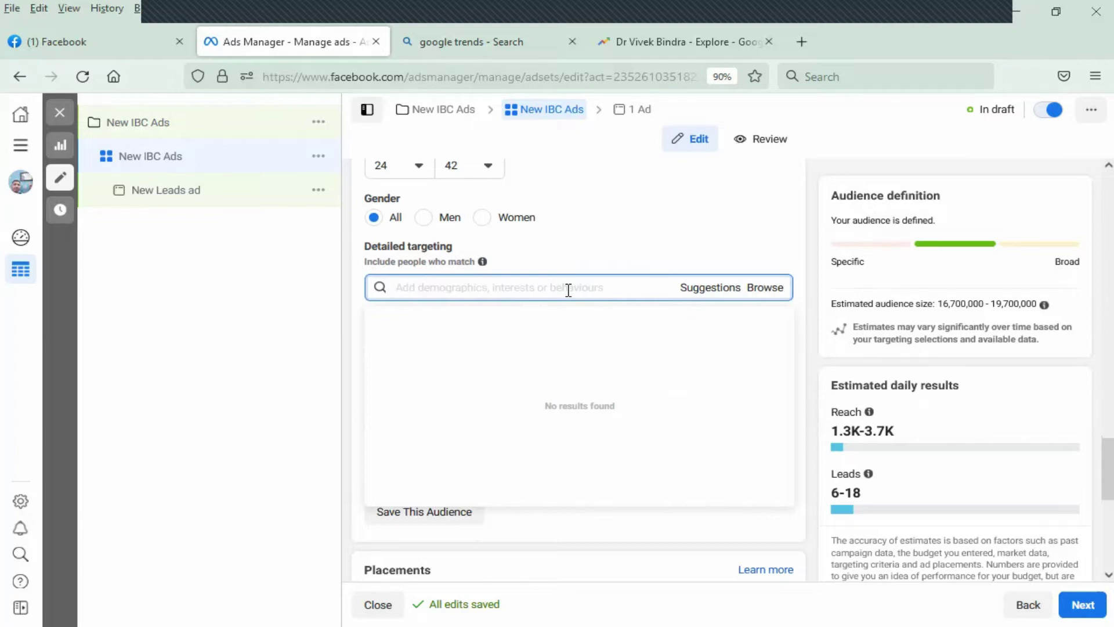
pyautogui.write('income')
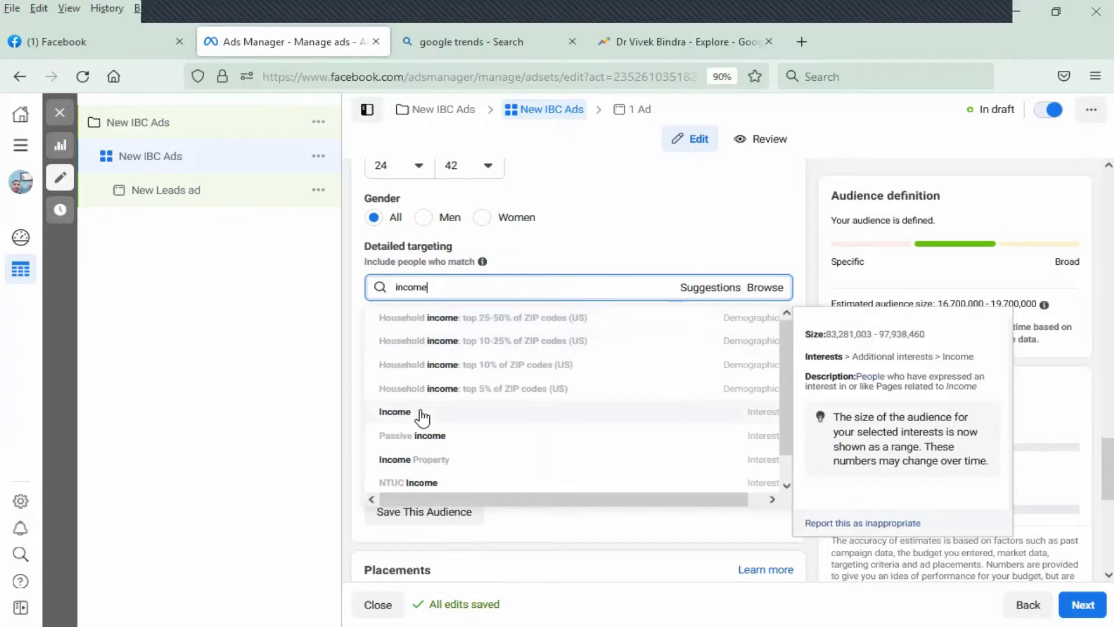
pyautogui.click(422, 413)
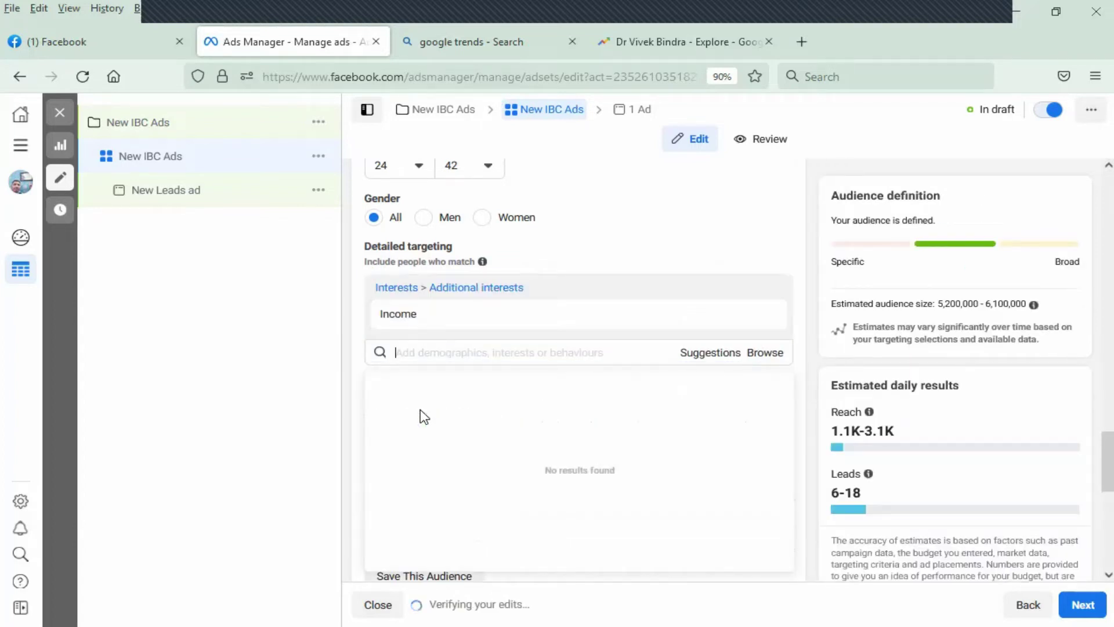
# Add the interests Money and Passive income to the detailed targeting
pyautogui.write('money')
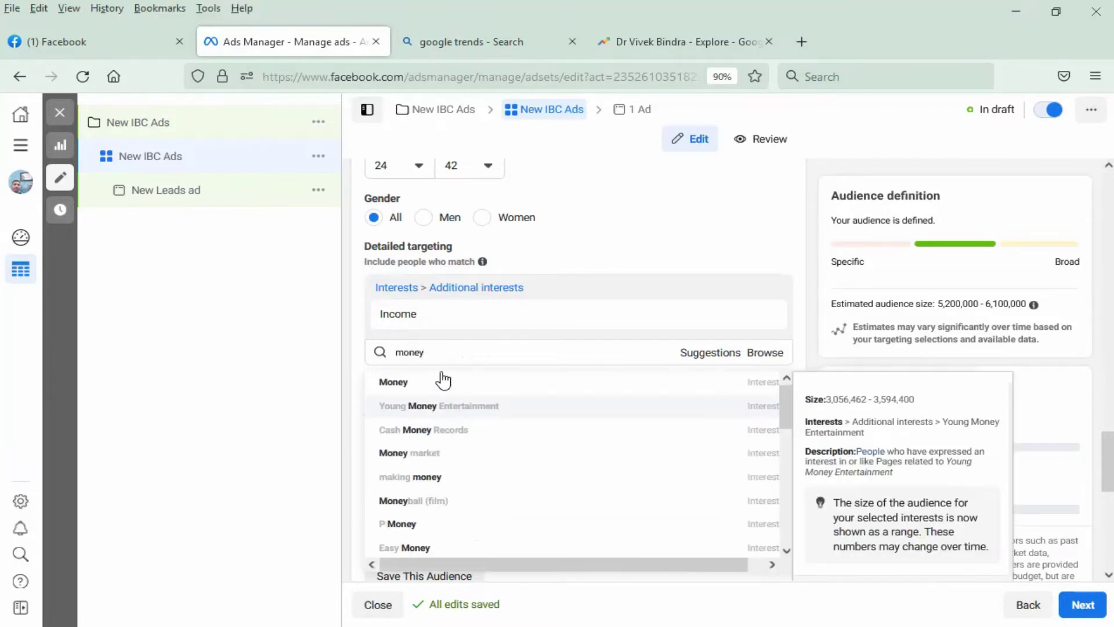
pyautogui.click(438, 383)
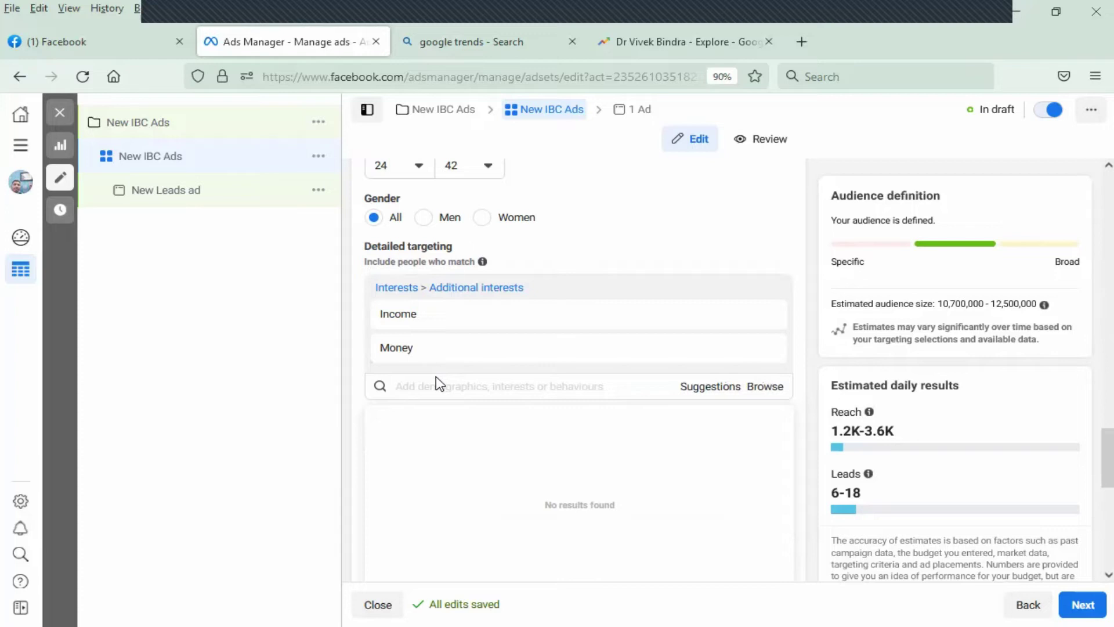
pyautogui.write('income')
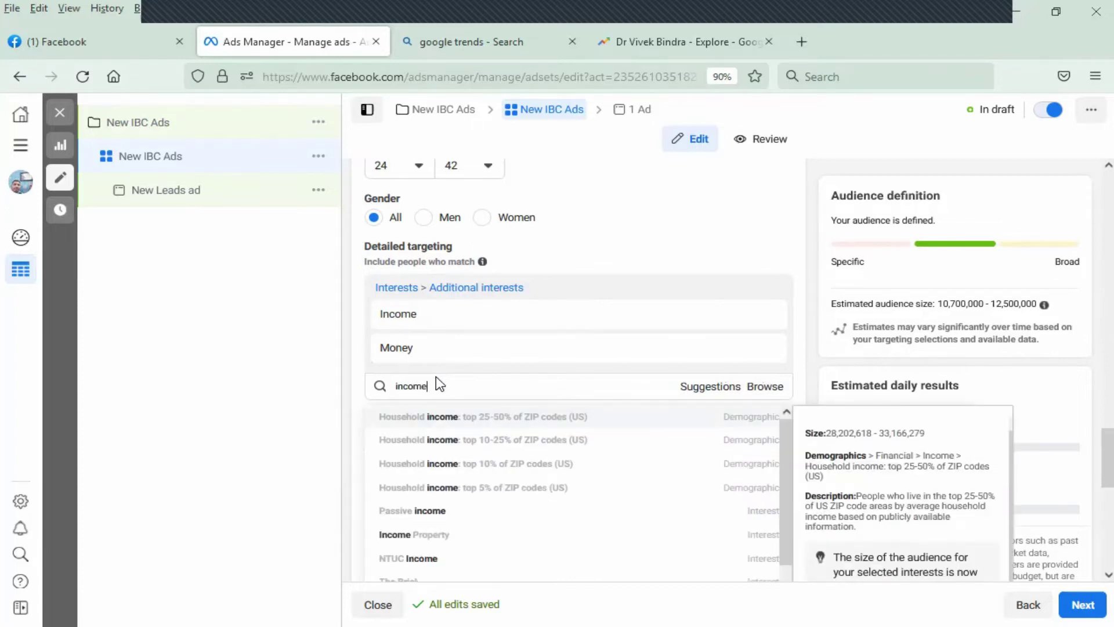
pyautogui.scroll(-1, 471, 489)
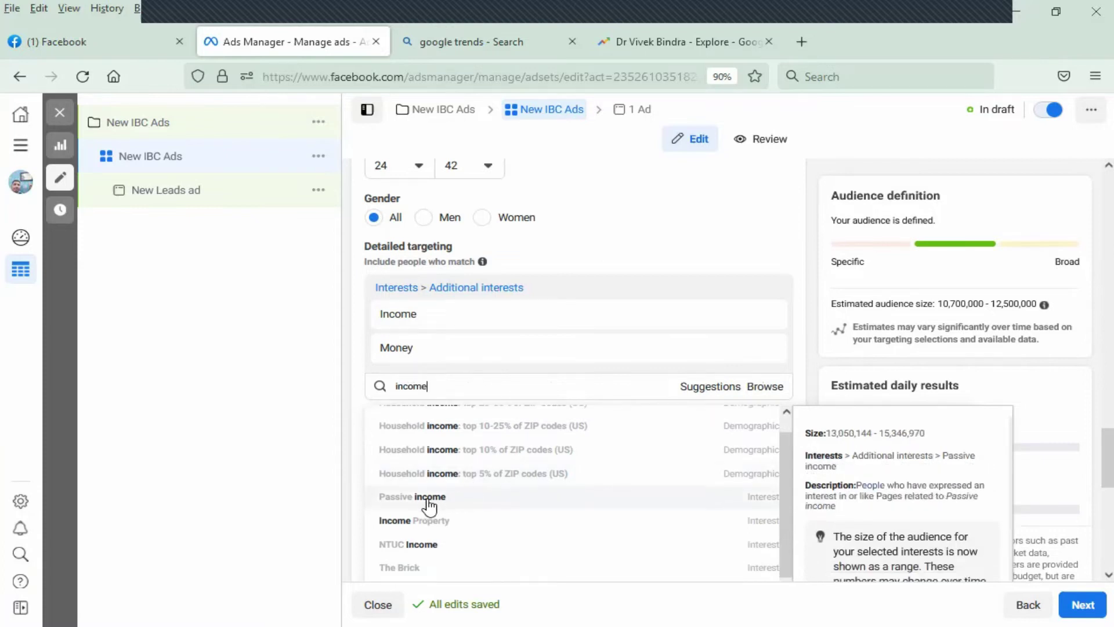
pyautogui.click(479, 497)
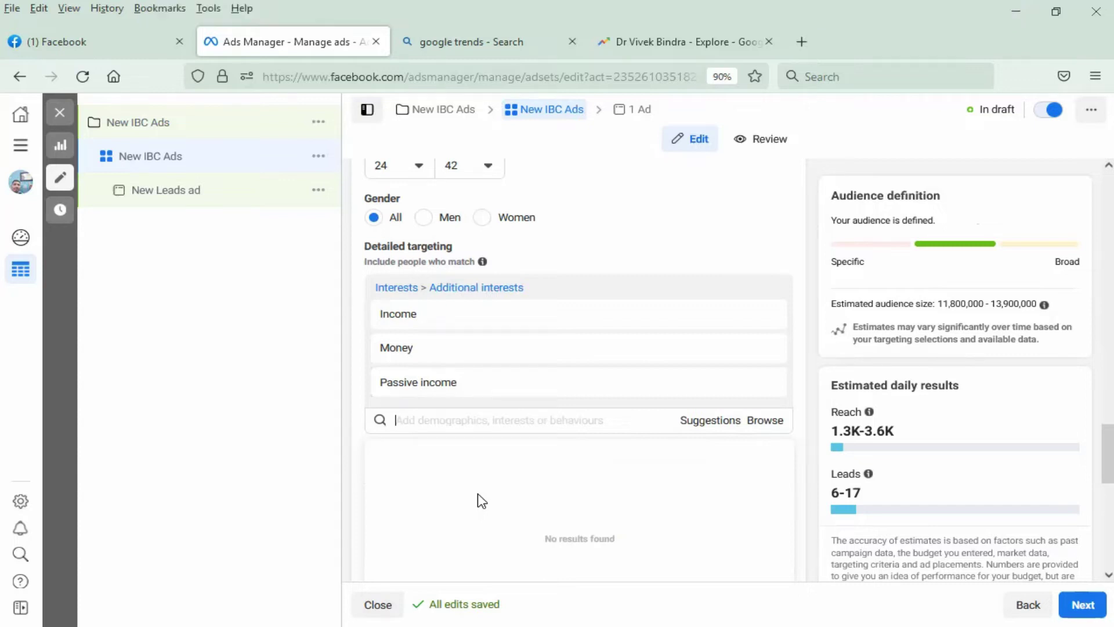
# Search the detailed targeting for wealth and add the Wealth interest
pyautogui.write('welth')
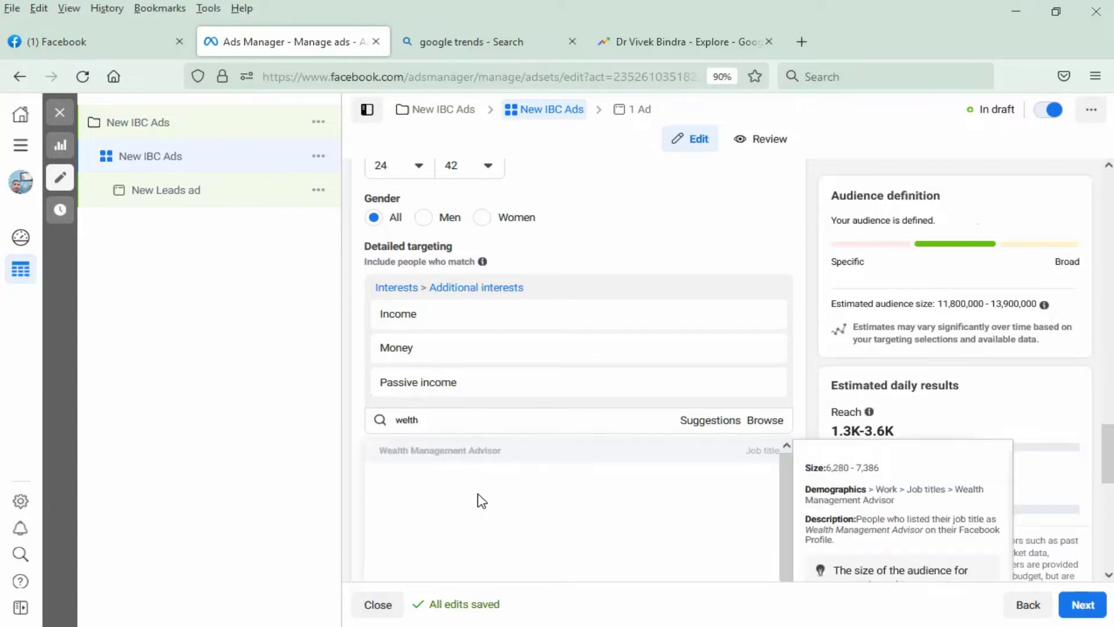
pyautogui.press('BackSpace')
pyautogui.press('BackSpace')
pyautogui.write('alth')
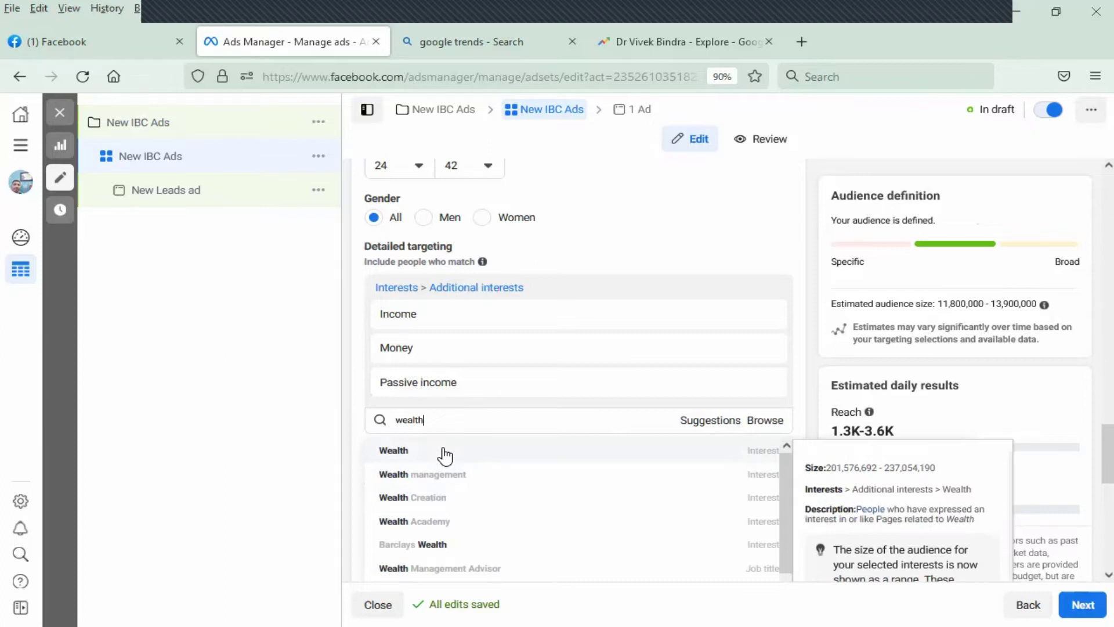
pyautogui.click(734, 468)
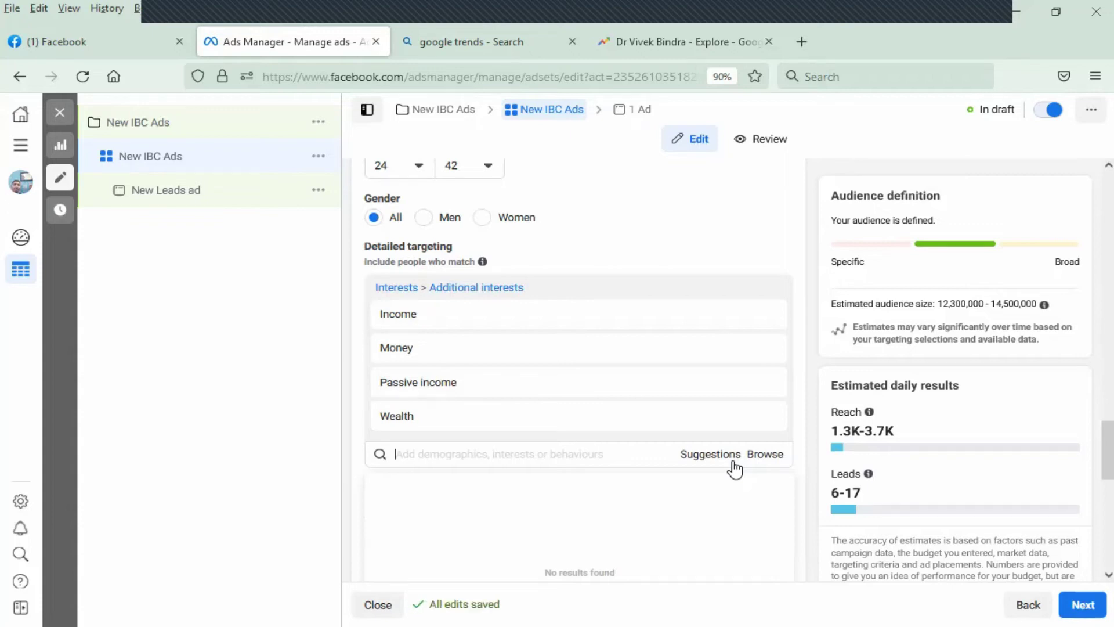
# Search the detailed targeting for sales and add both the Sales work industry demographic and the Sales interest
pyautogui.write('sale')
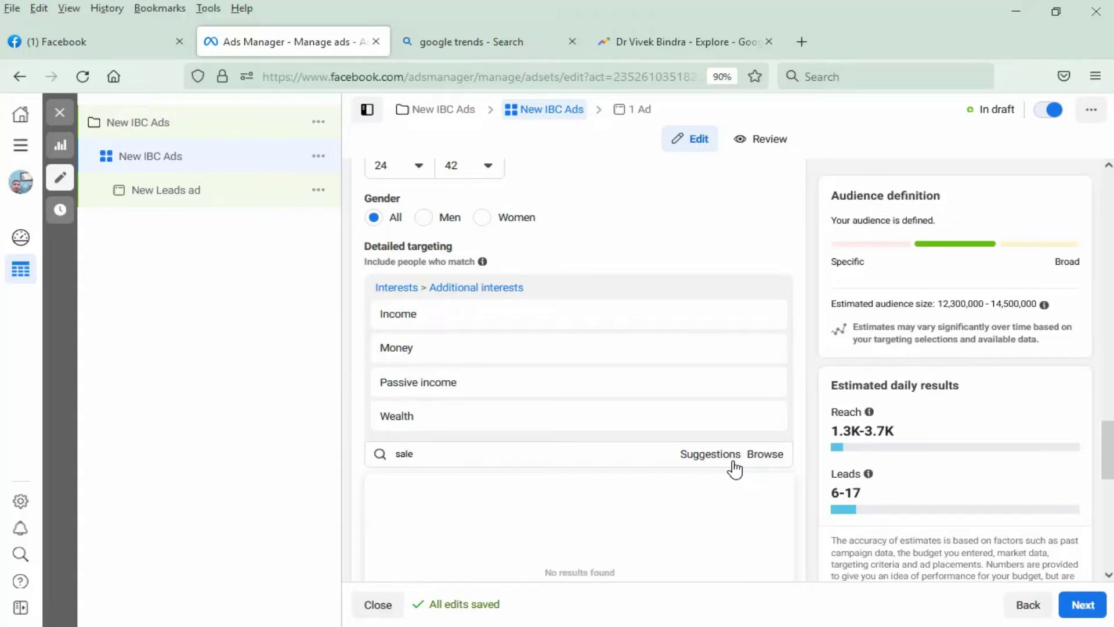
pyautogui.write('s')
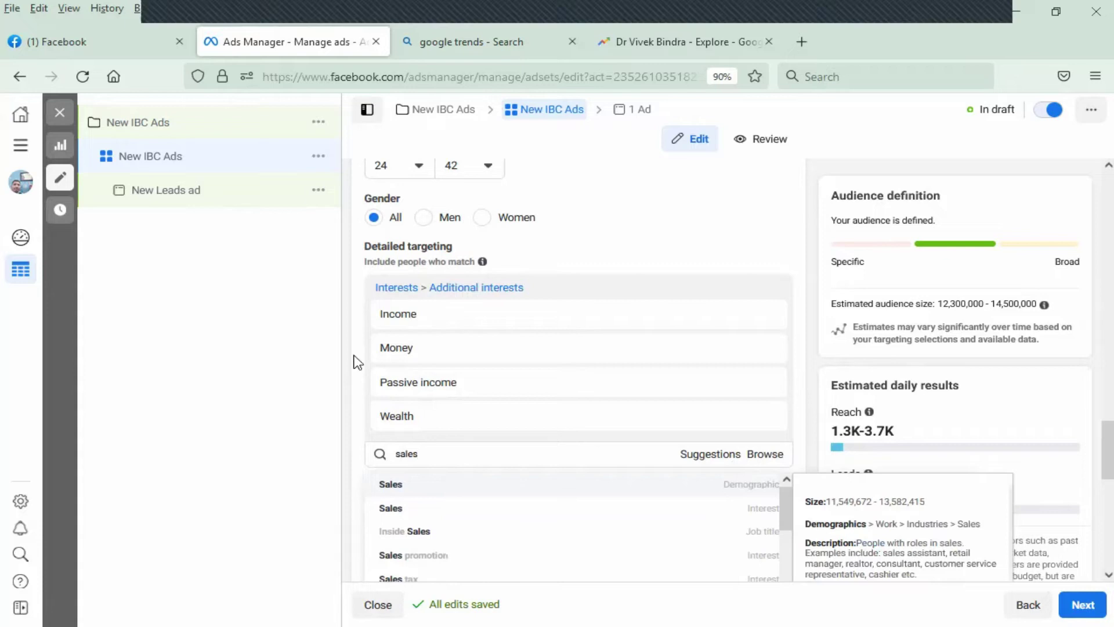
pyautogui.scroll(-1, 356, 357)
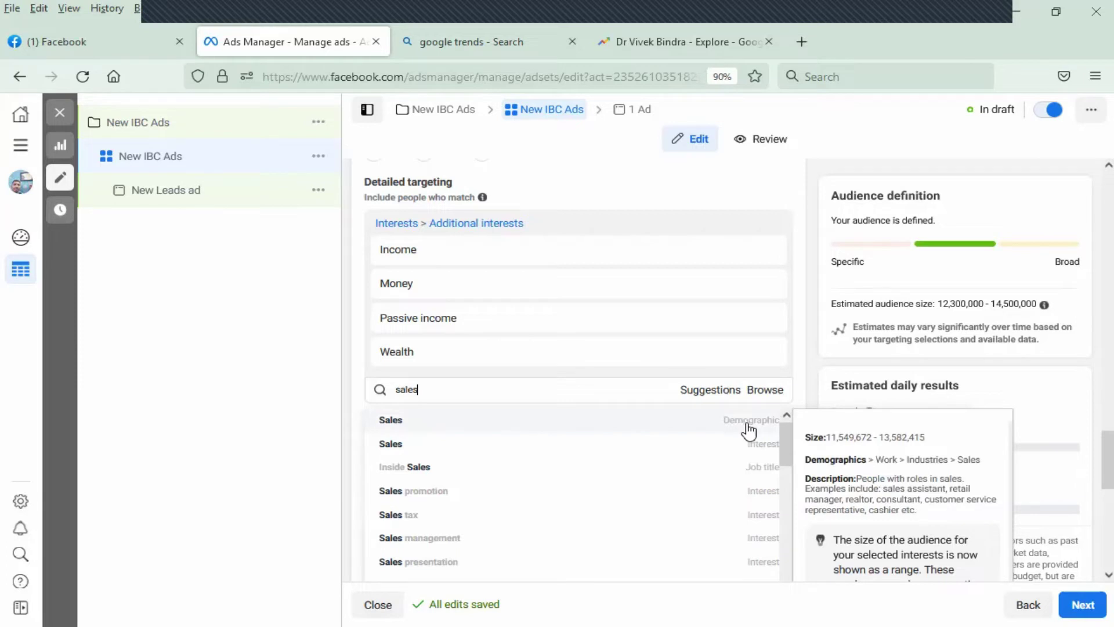
pyautogui.moveTo(723, 429)
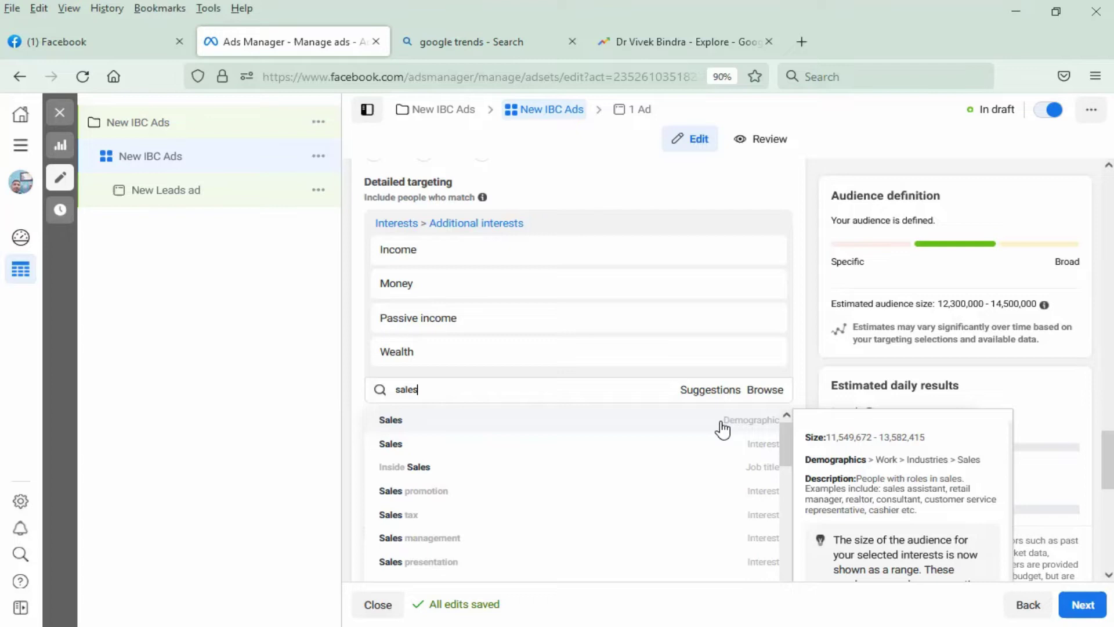
pyautogui.click(685, 430)
pyautogui.write('ales')
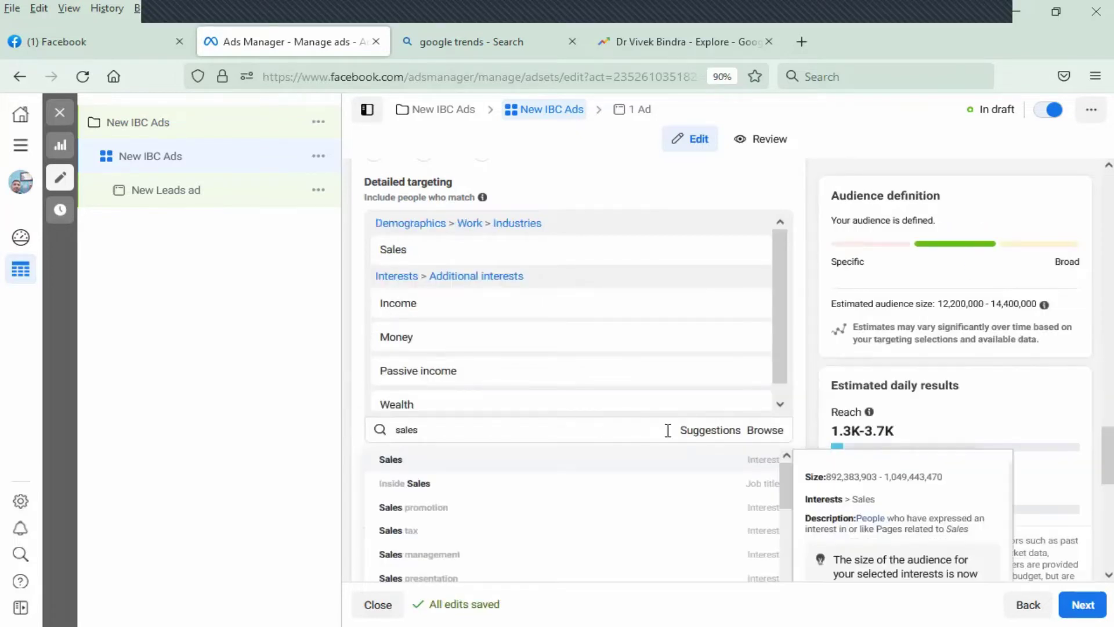
pyautogui.click(643, 458)
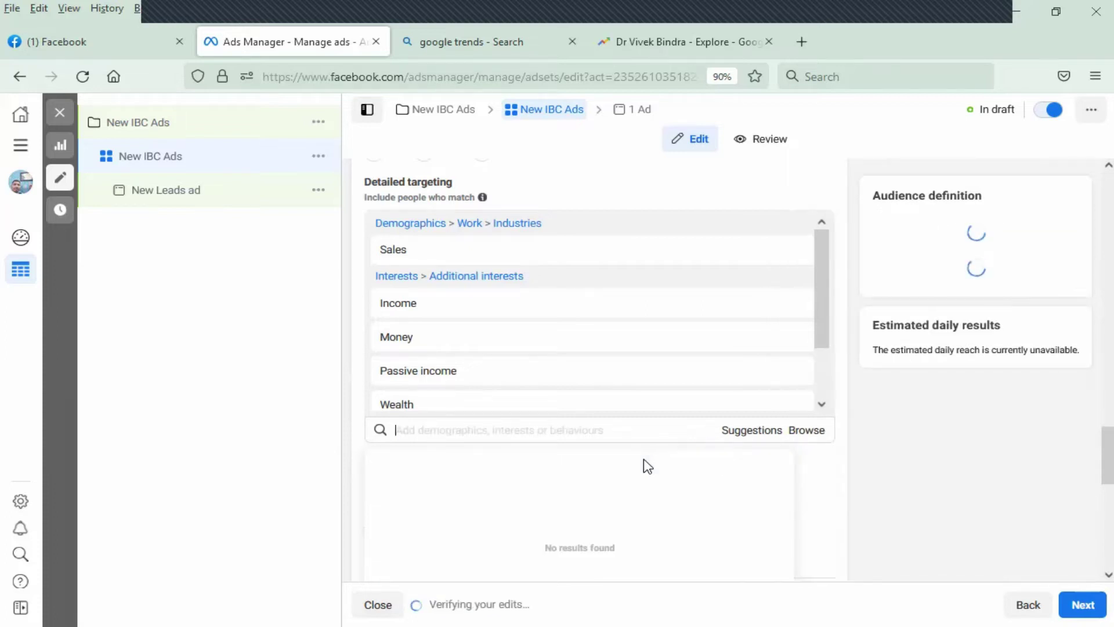
# Search the detailed targeting for sales and add the Sales management interest
pyautogui.write('sales')
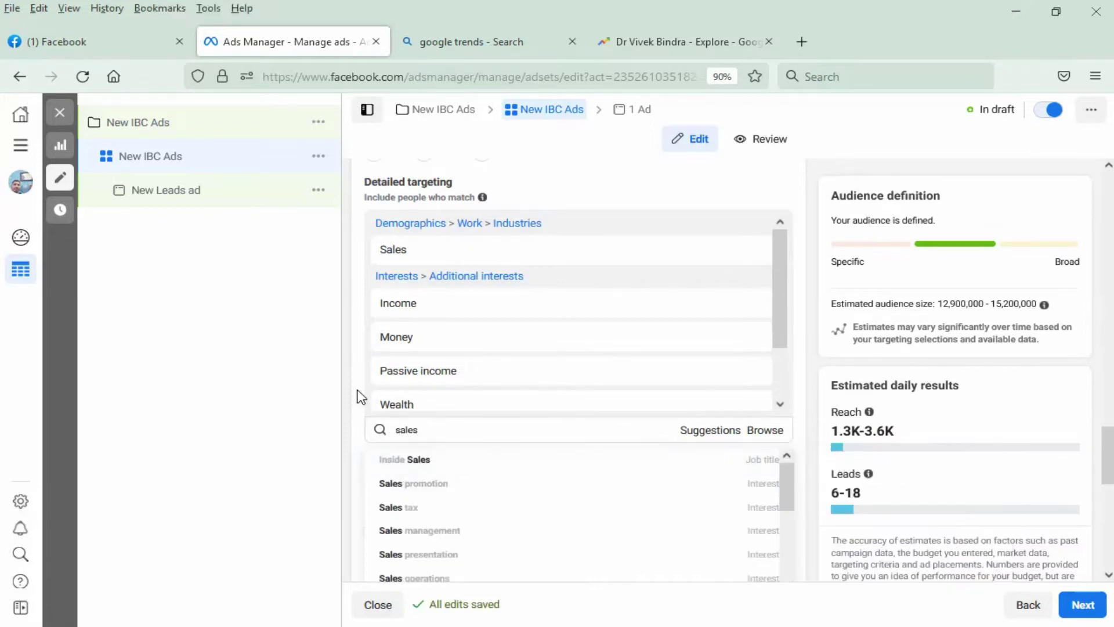
pyautogui.scroll(-2, 358, 393)
pyautogui.moveTo(466, 409)
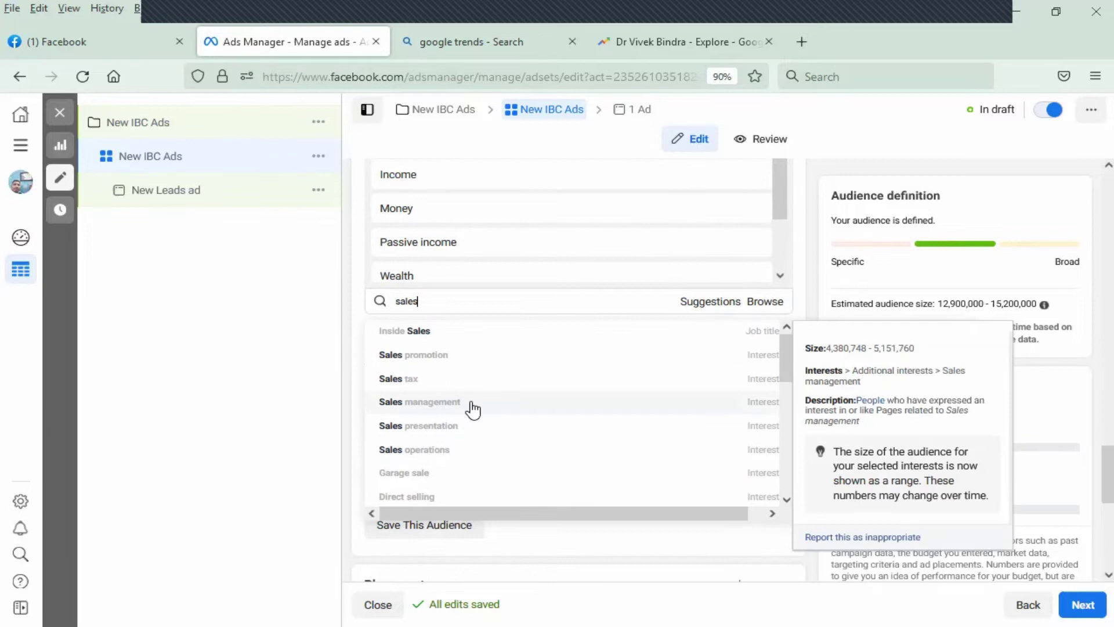
pyautogui.moveTo(466, 430)
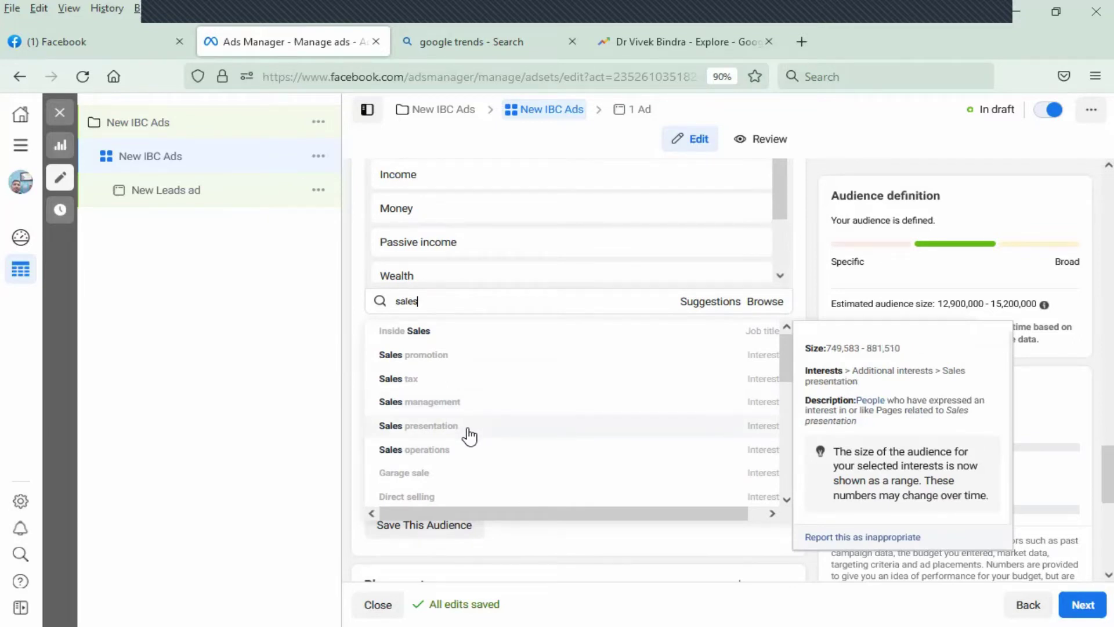
pyautogui.moveTo(469, 453)
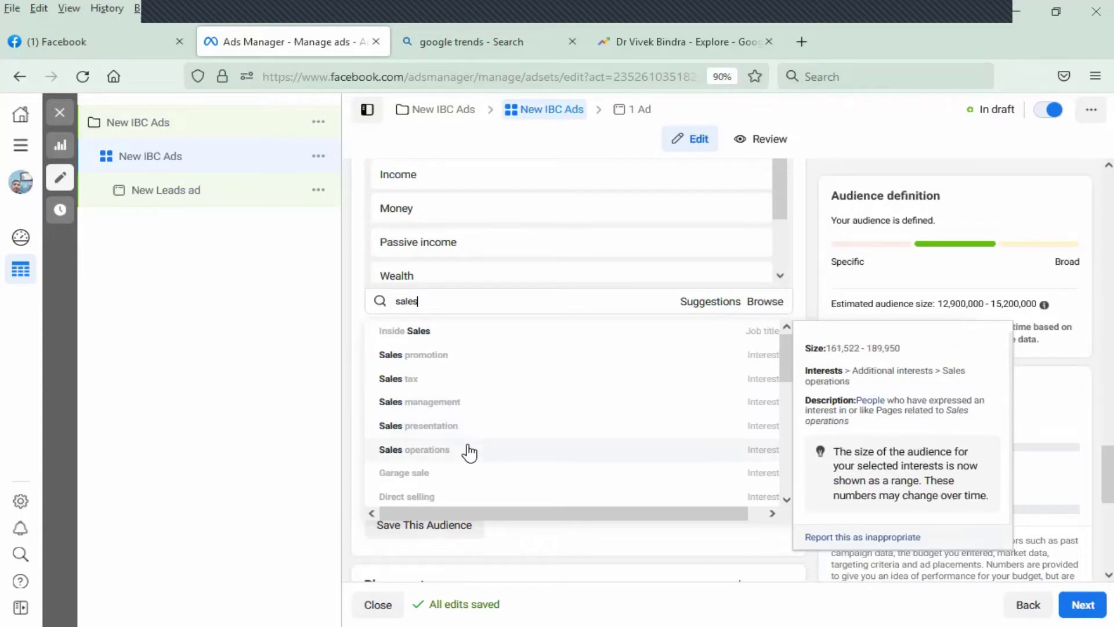
pyautogui.click(471, 413)
# Search the detailed targeting for sales again and add the Direct selling interest
pyautogui.write('sales')
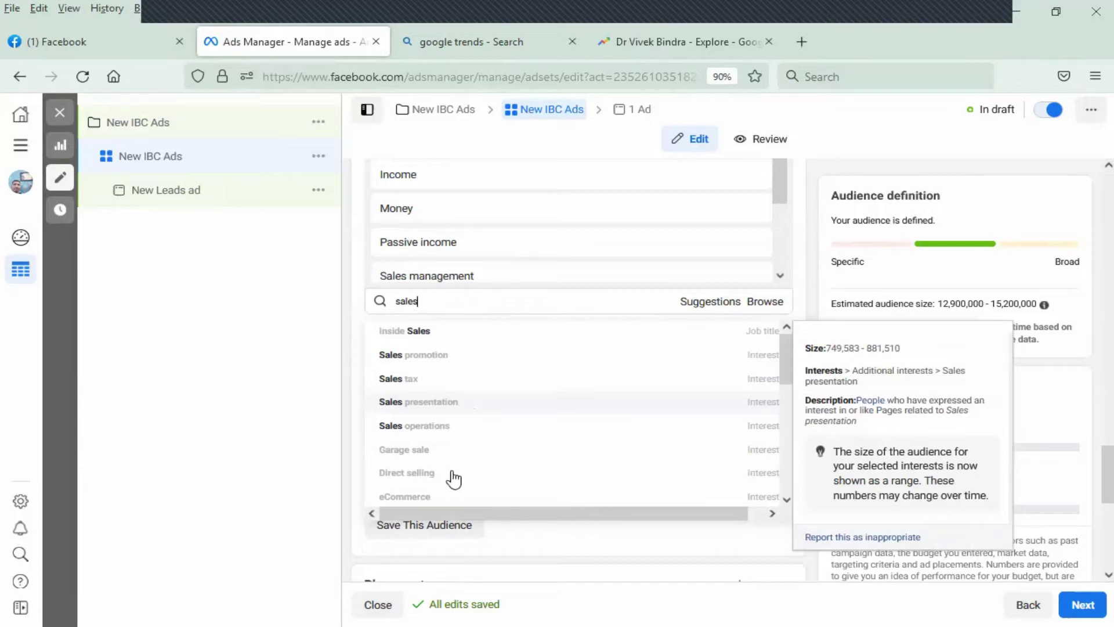
pyautogui.moveTo(454, 479)
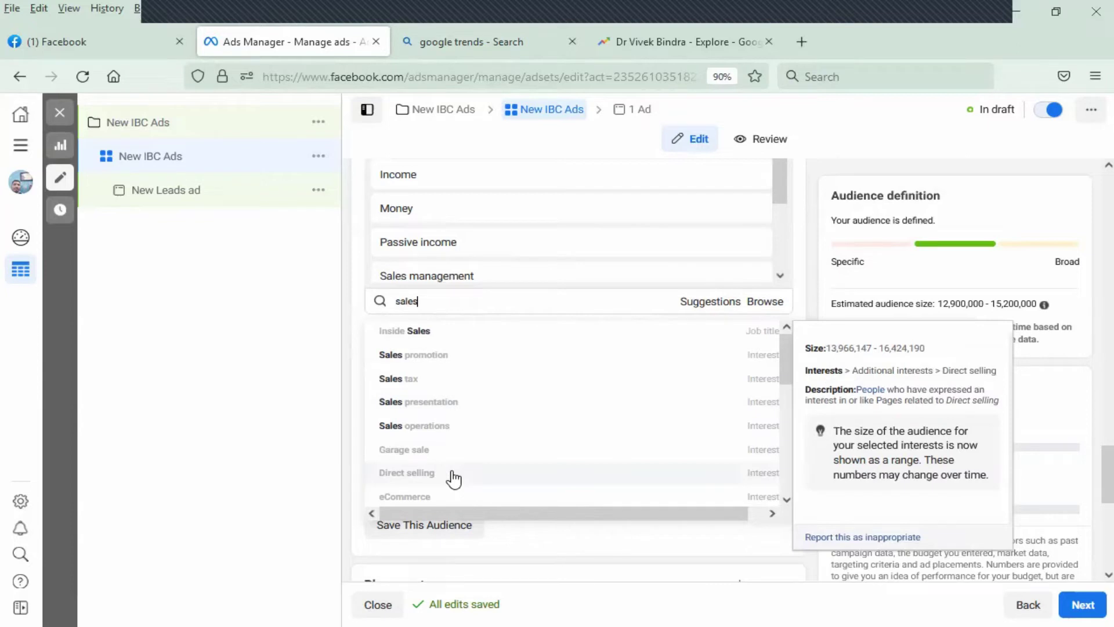
pyautogui.click(455, 479)
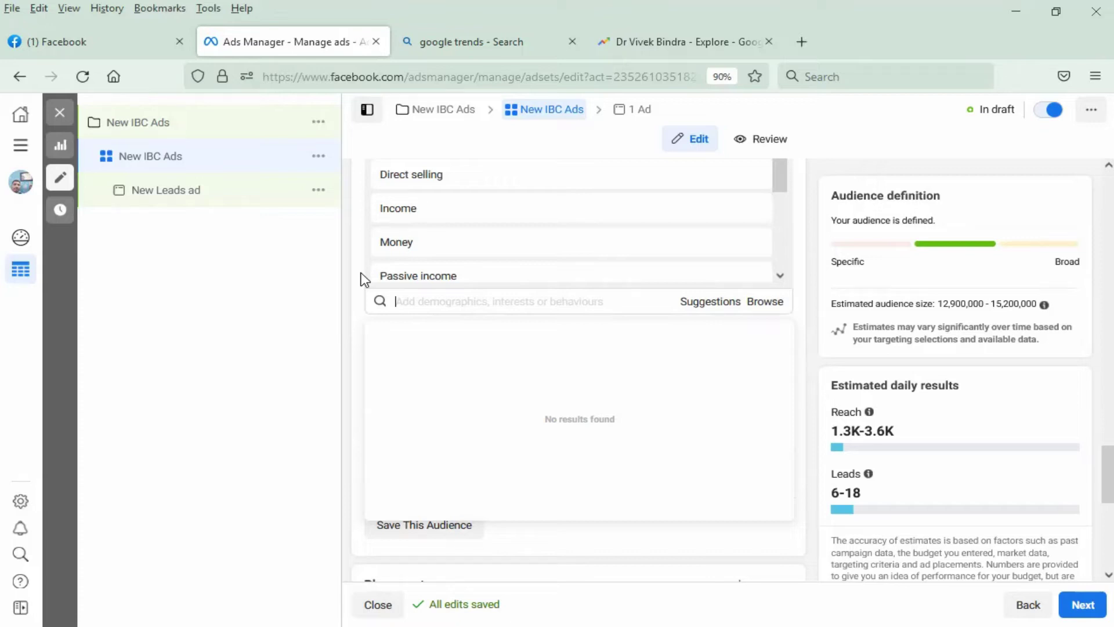
# Search the detailed targeting for career and add the interests Career and Career development
pyautogui.write('career')
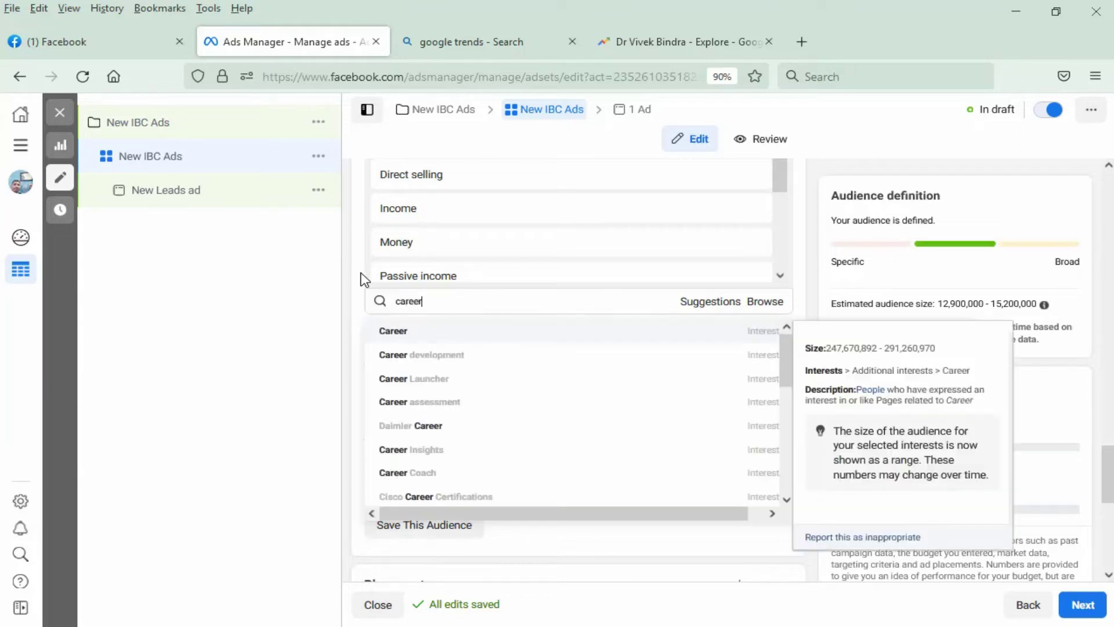
pyautogui.click(447, 343)
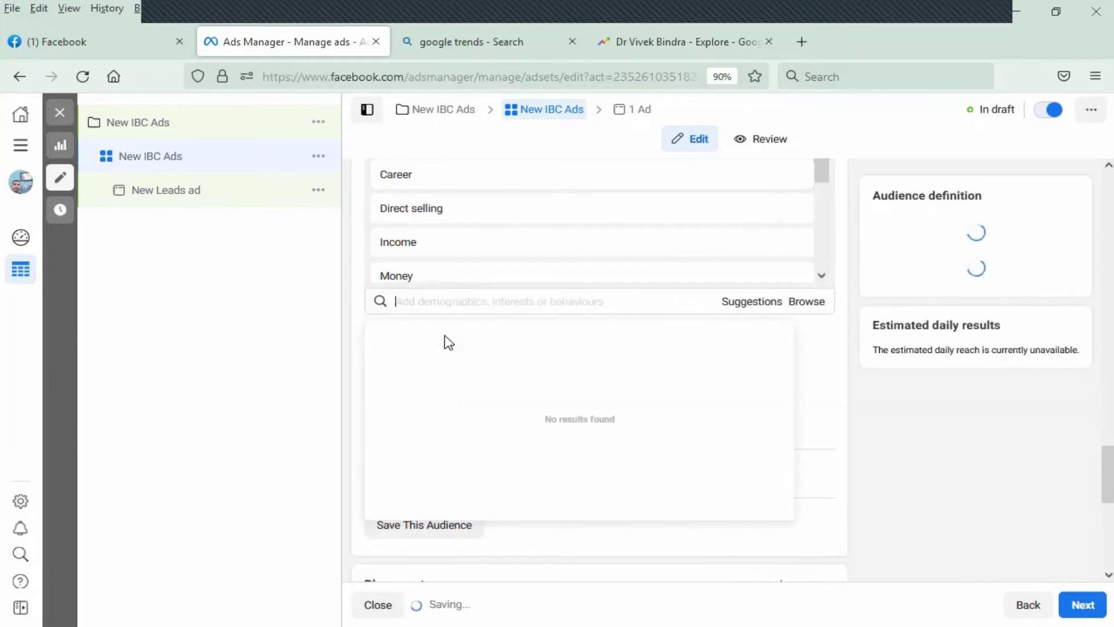
pyautogui.write('career')
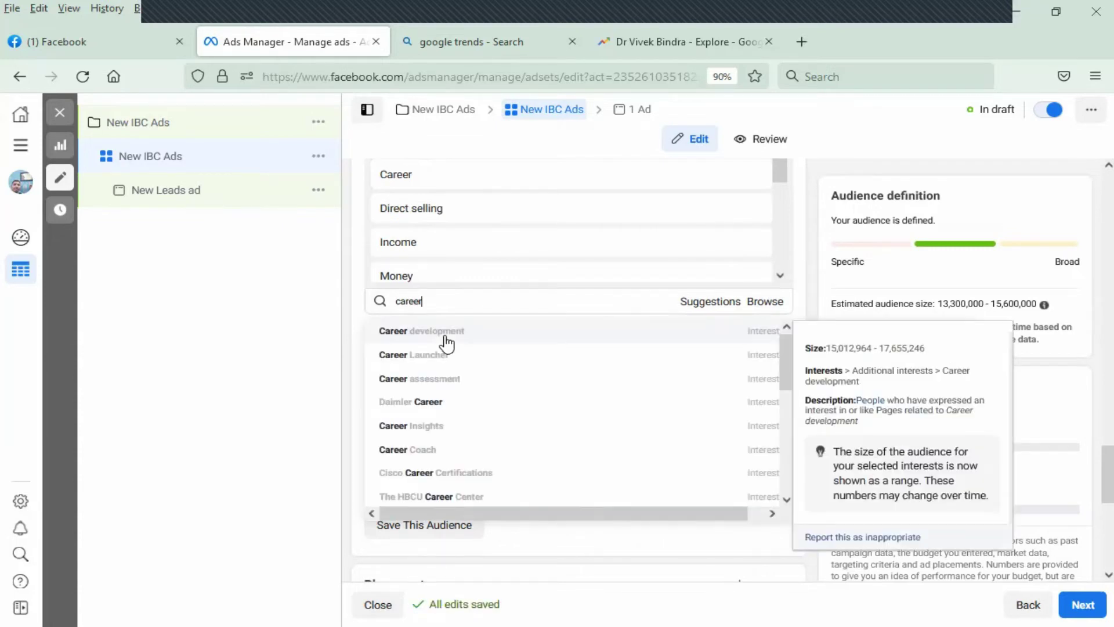
pyautogui.click(446, 342)
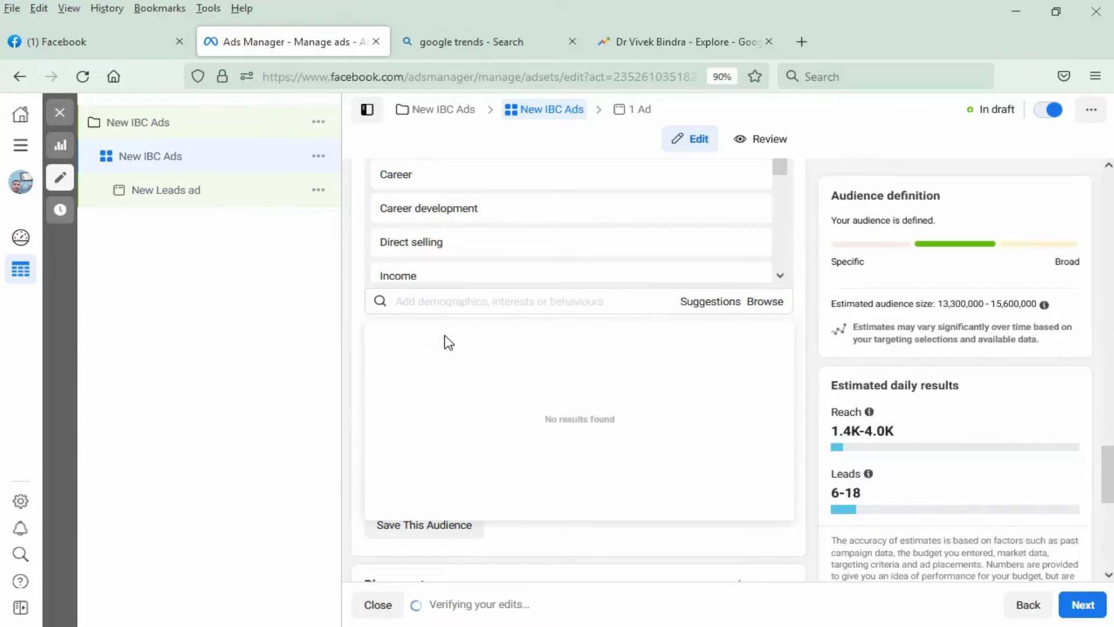
# Search the detailed targeting for sales and look through the remaining suggestions, then dismiss them without adding any
pyautogui.write('sales')
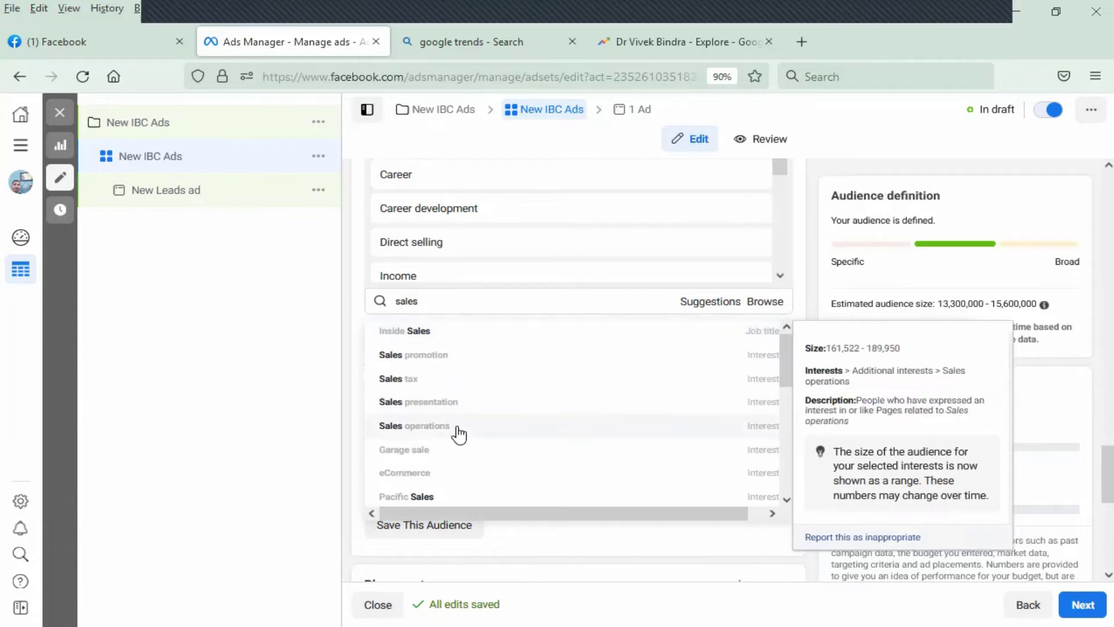
pyautogui.scroll(-3, 459, 434)
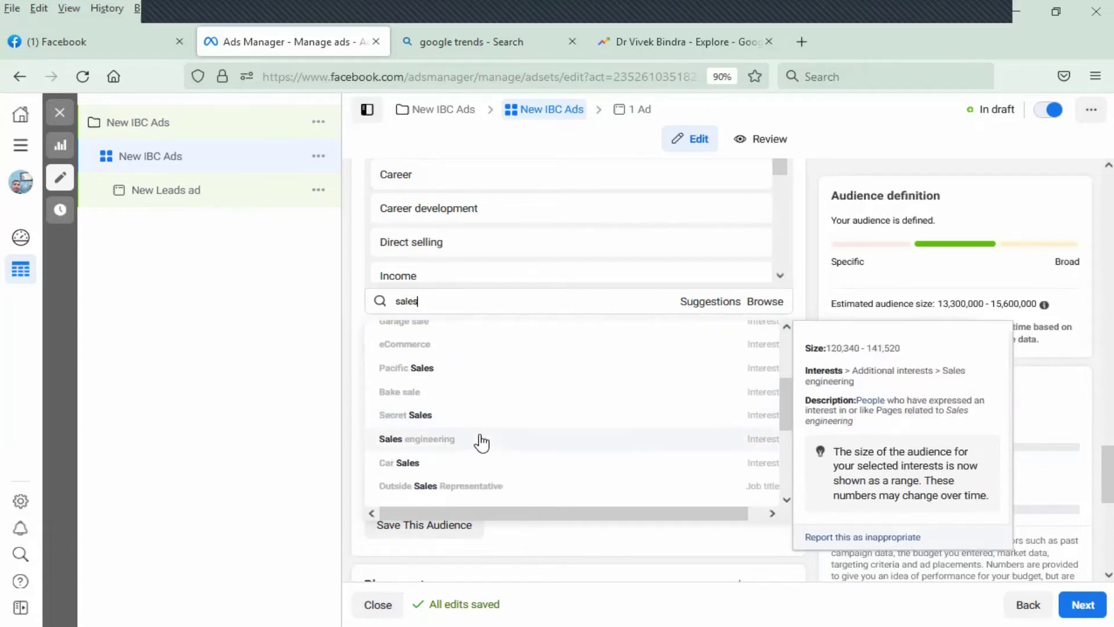
pyautogui.scroll(-2, 472, 447)
pyautogui.scroll(-4, 481, 452)
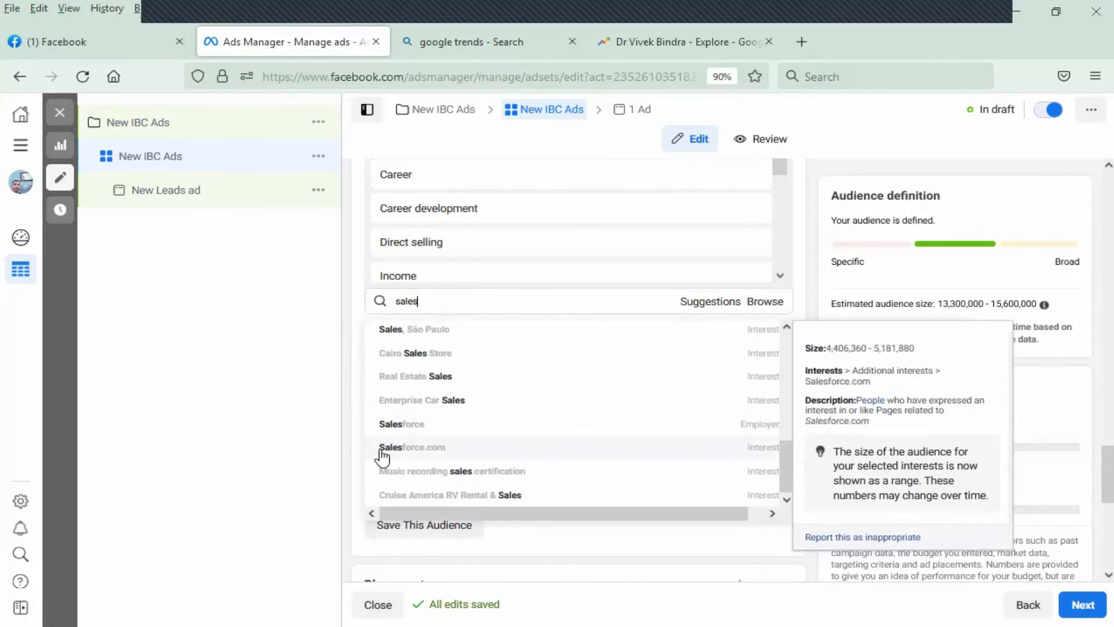
pyautogui.click(355, 393)
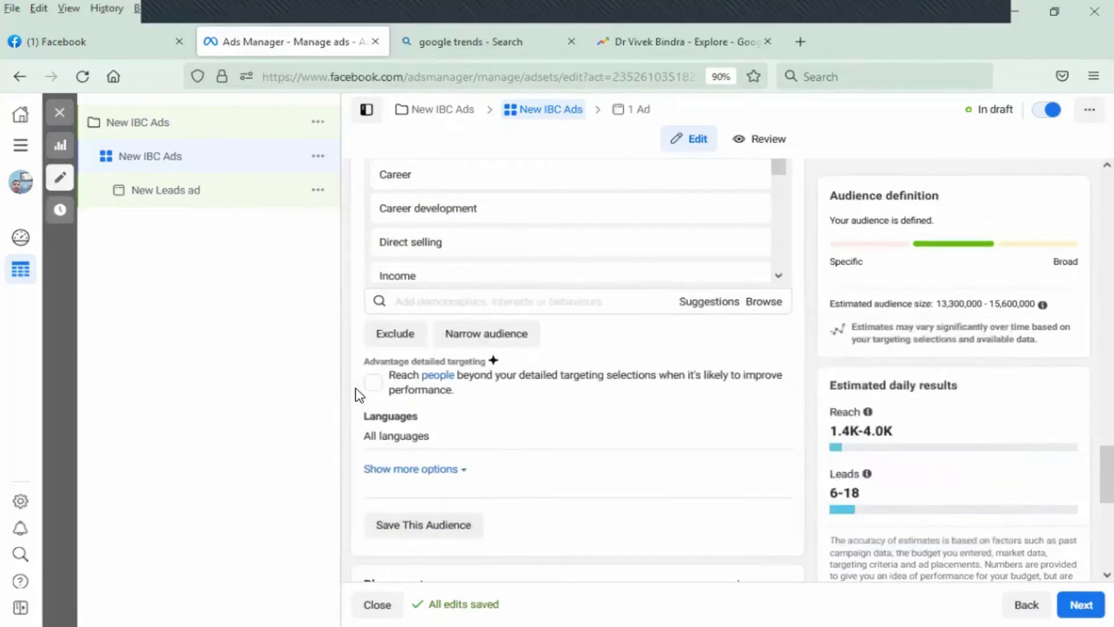
# Search the detailed targeting for marketing and add the interests Marketing and Affiliate marketing
pyautogui.click(430, 304)
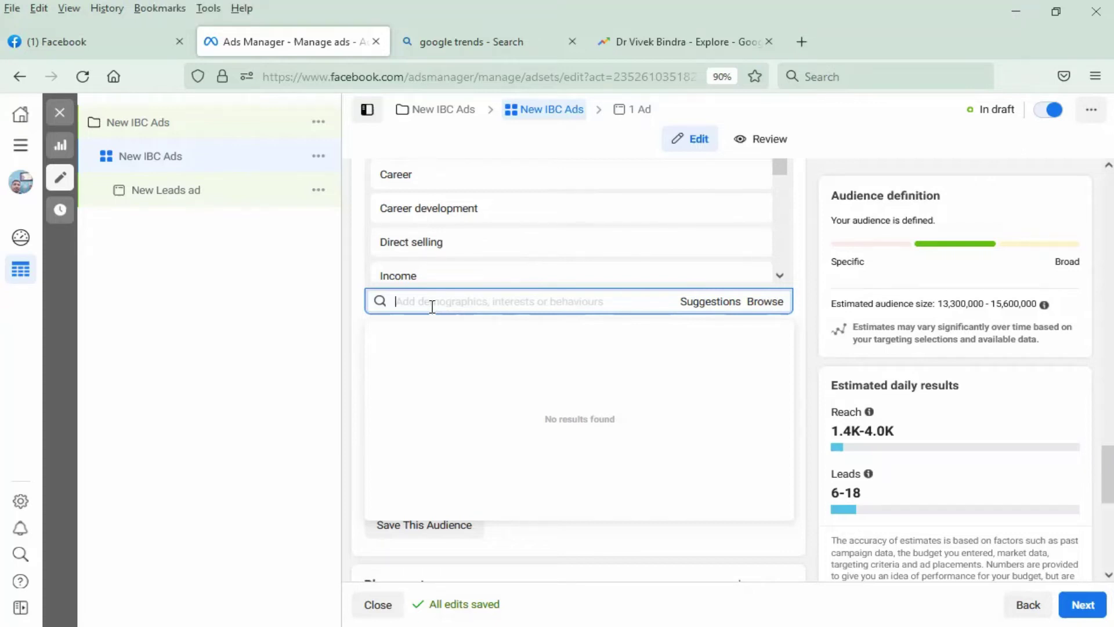
pyautogui.write('marketing')
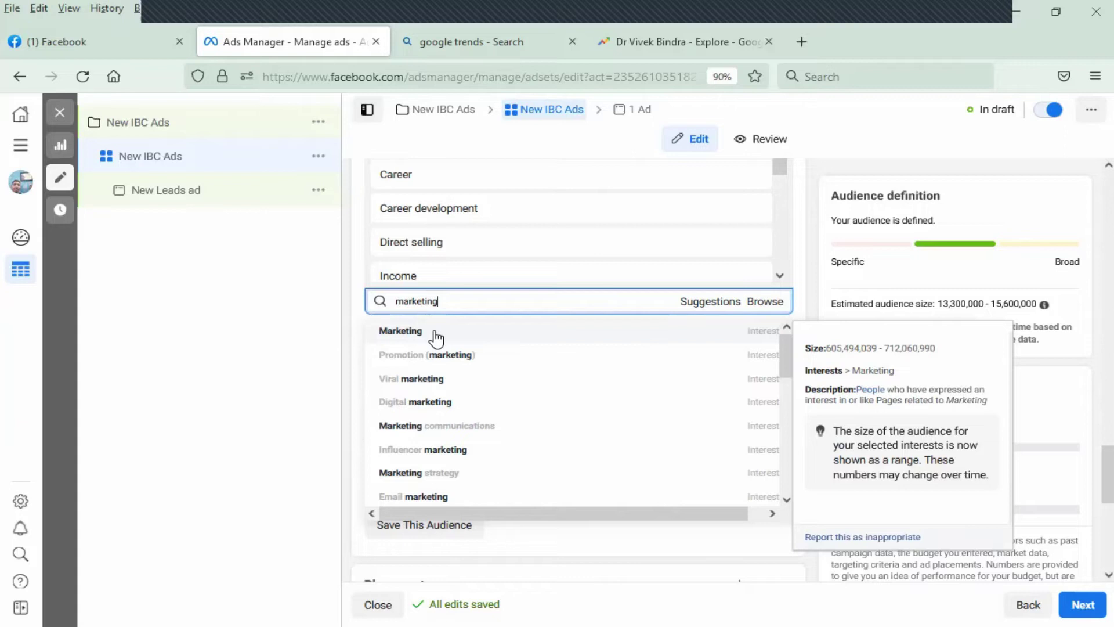
pyautogui.click(436, 337)
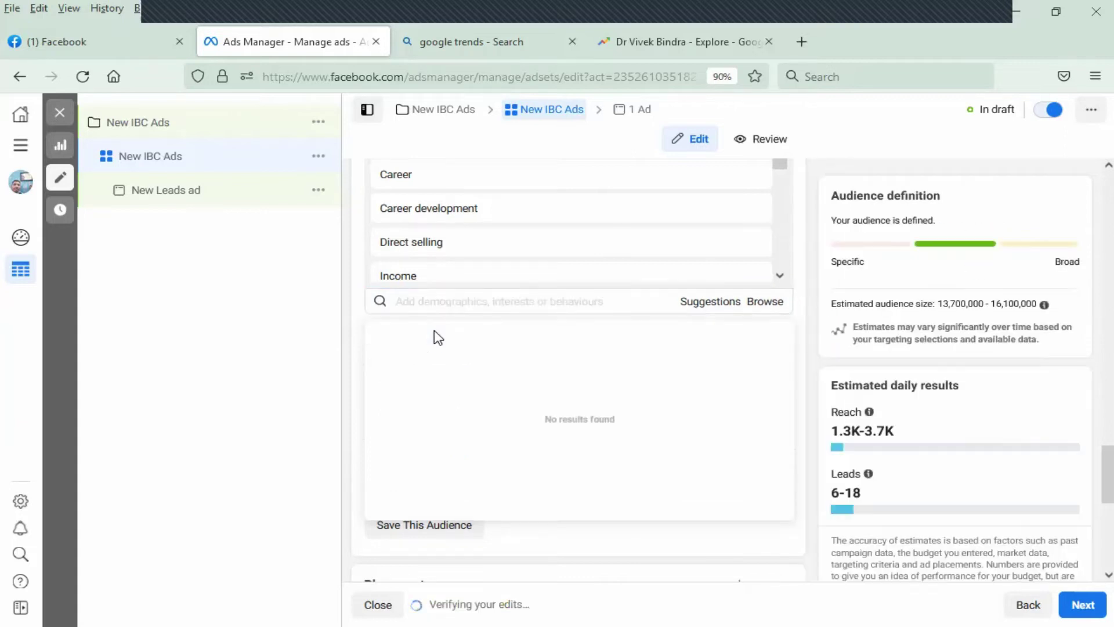
pyautogui.write('marketing')
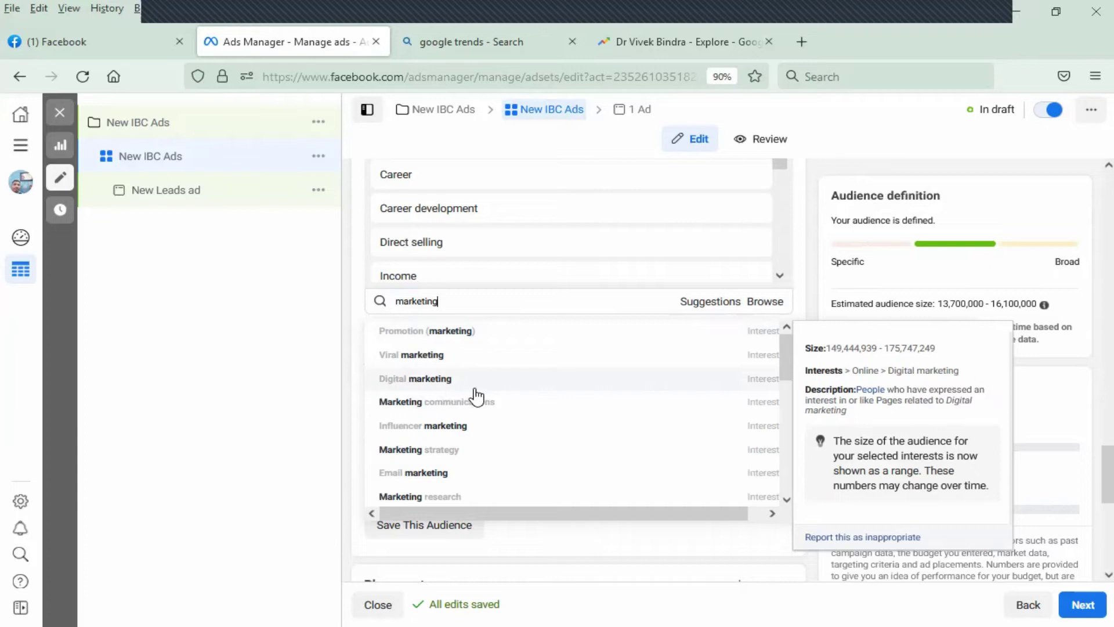
pyautogui.scroll(-1, 477, 397)
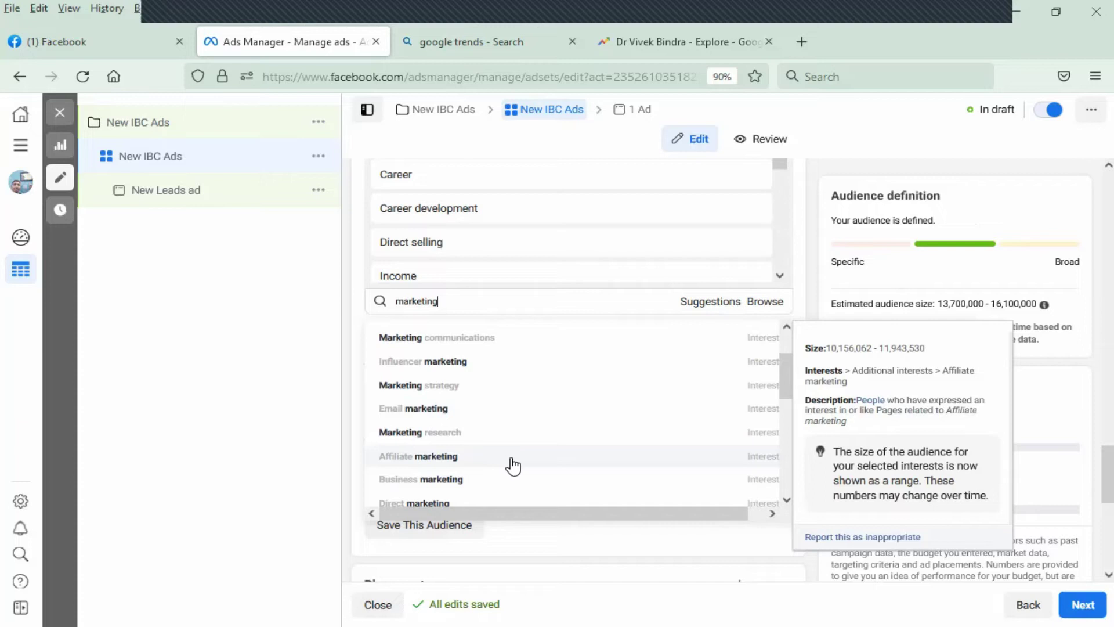
pyautogui.click(577, 467)
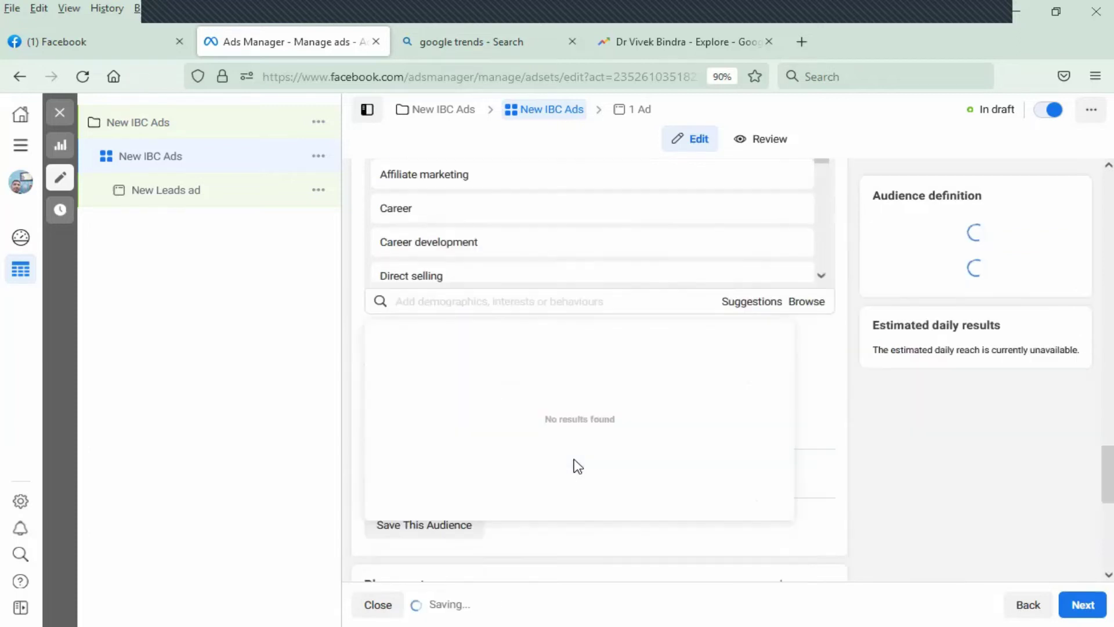
# Add the Business marketing and Direct marketing interests to the detailed targeting from searches for marketing
pyautogui.write('ma')
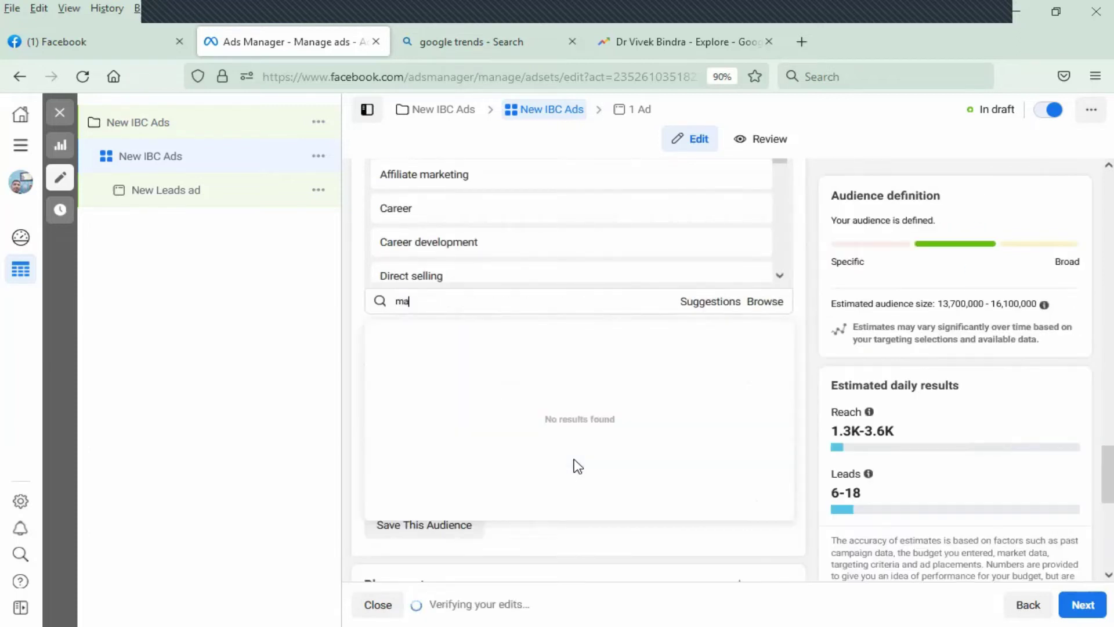
pyautogui.write('rketing')
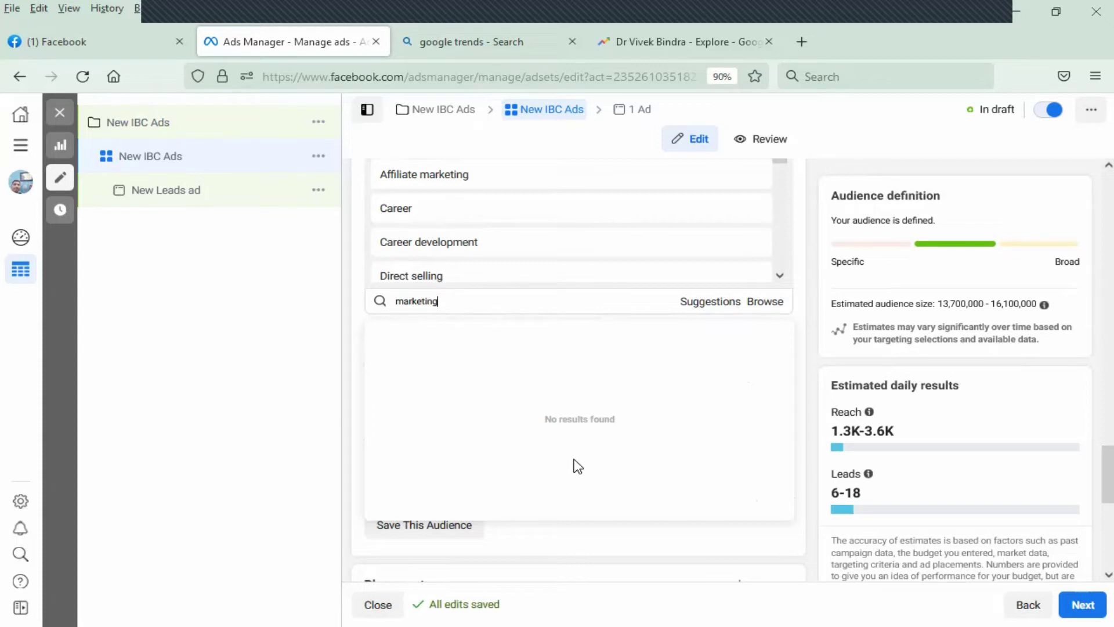
pyautogui.scroll(-3, 493, 456)
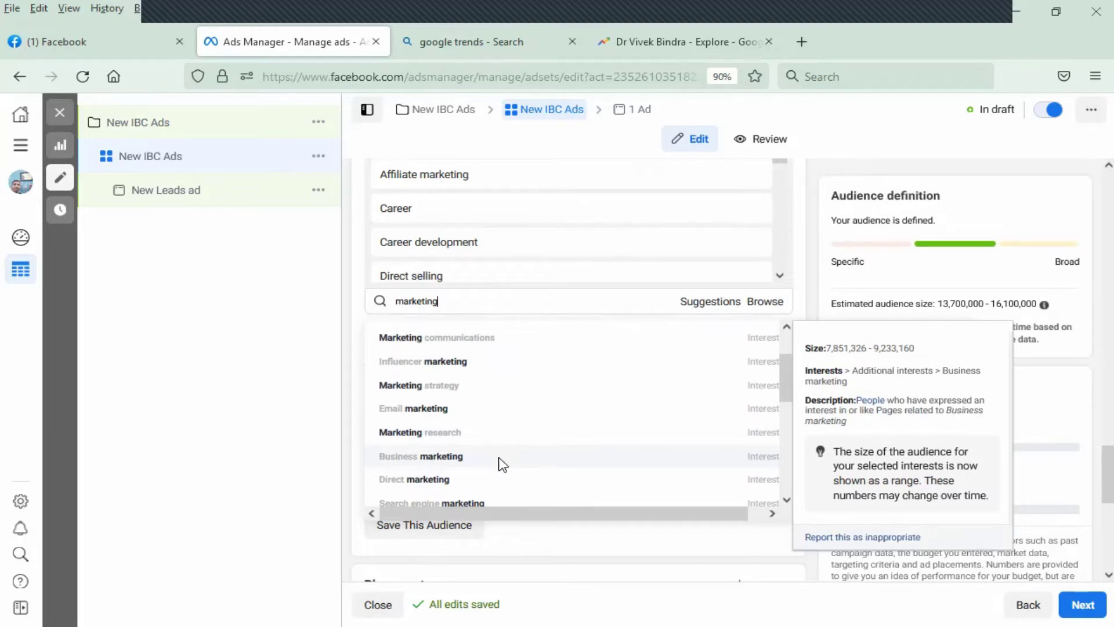
pyautogui.click(500, 463)
pyautogui.write('ma')
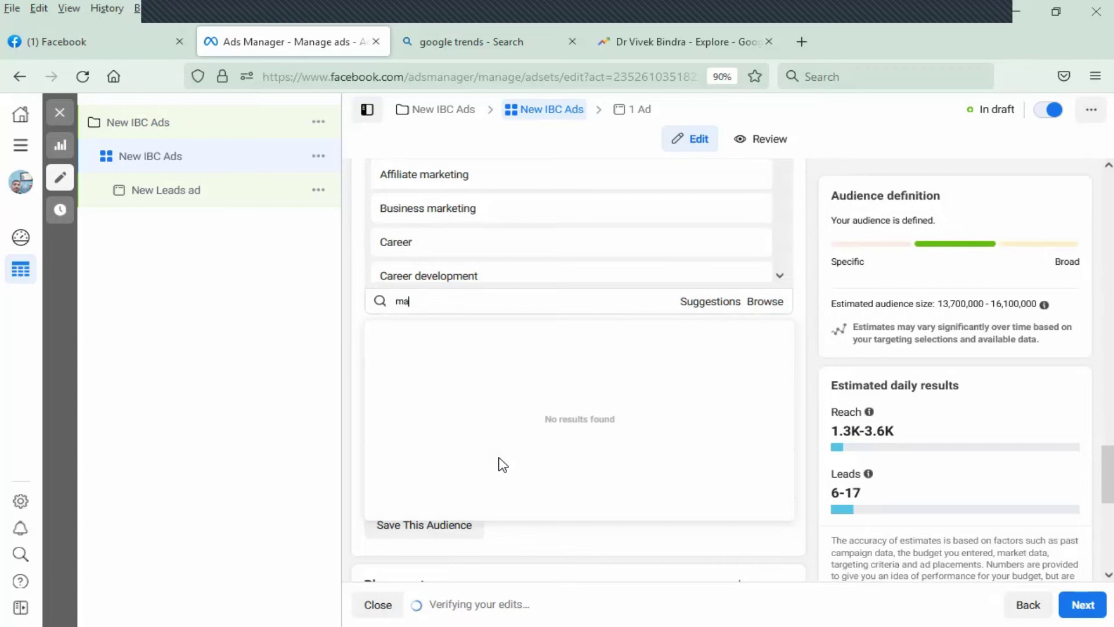
pyautogui.write('rketing')
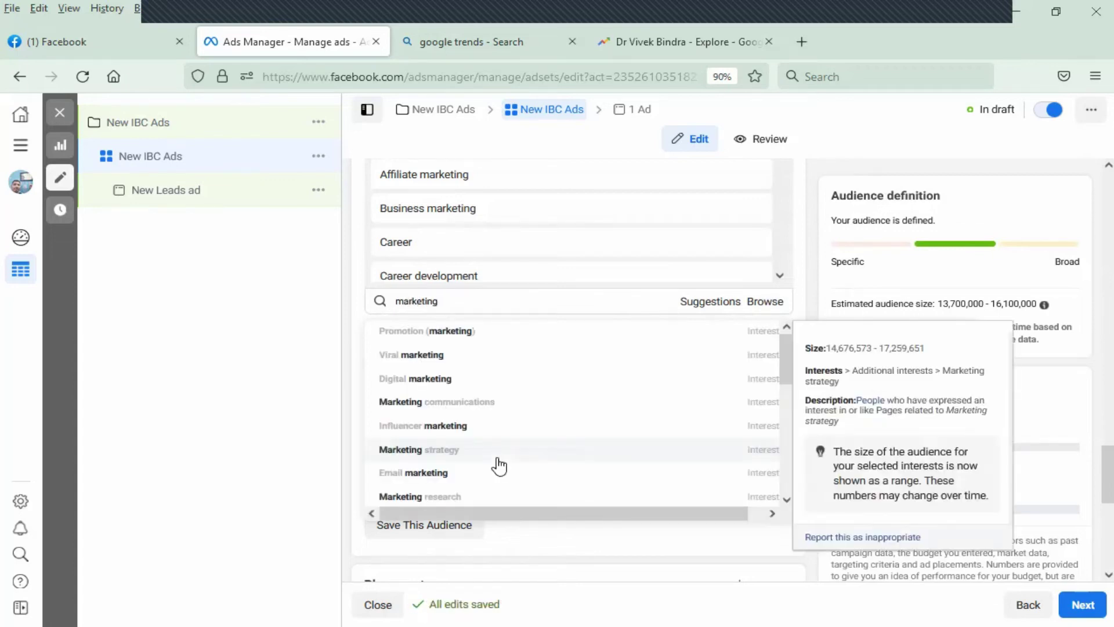
pyautogui.scroll(-2, 499, 464)
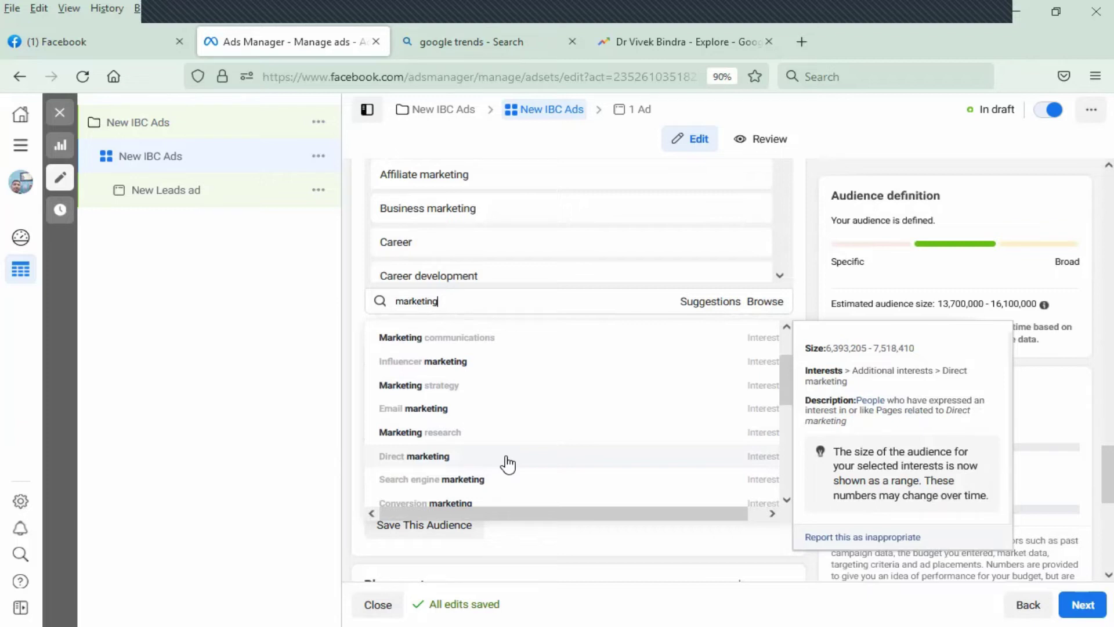
pyautogui.click(509, 463)
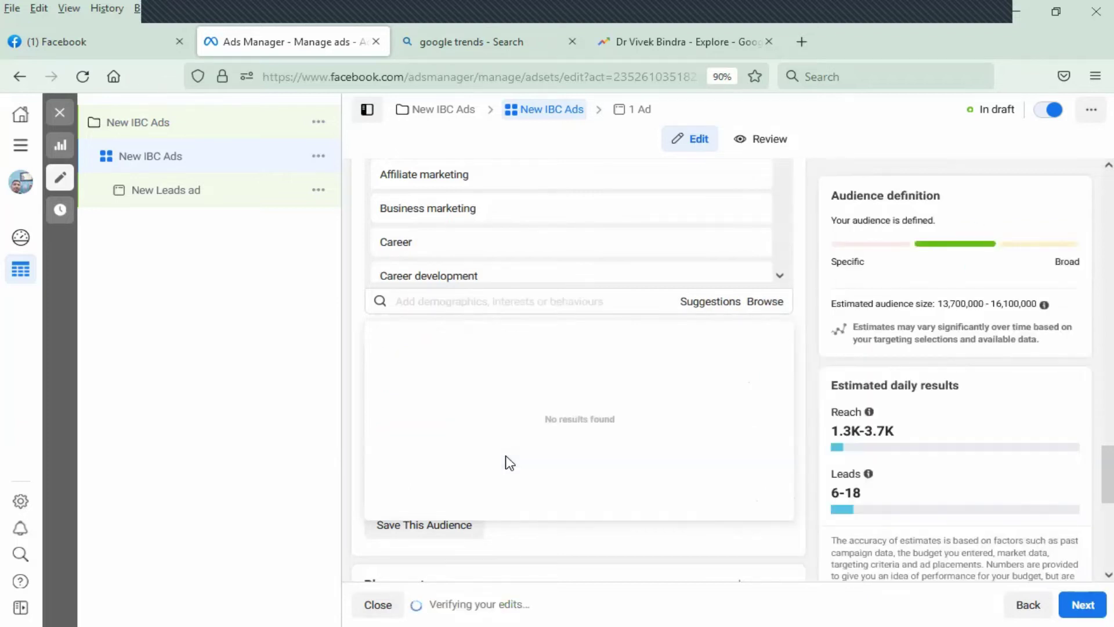
# Add the Influencer marketing and Marketing strategy interests from further marketing searches in the detailed targeting
pyautogui.write('marketing')
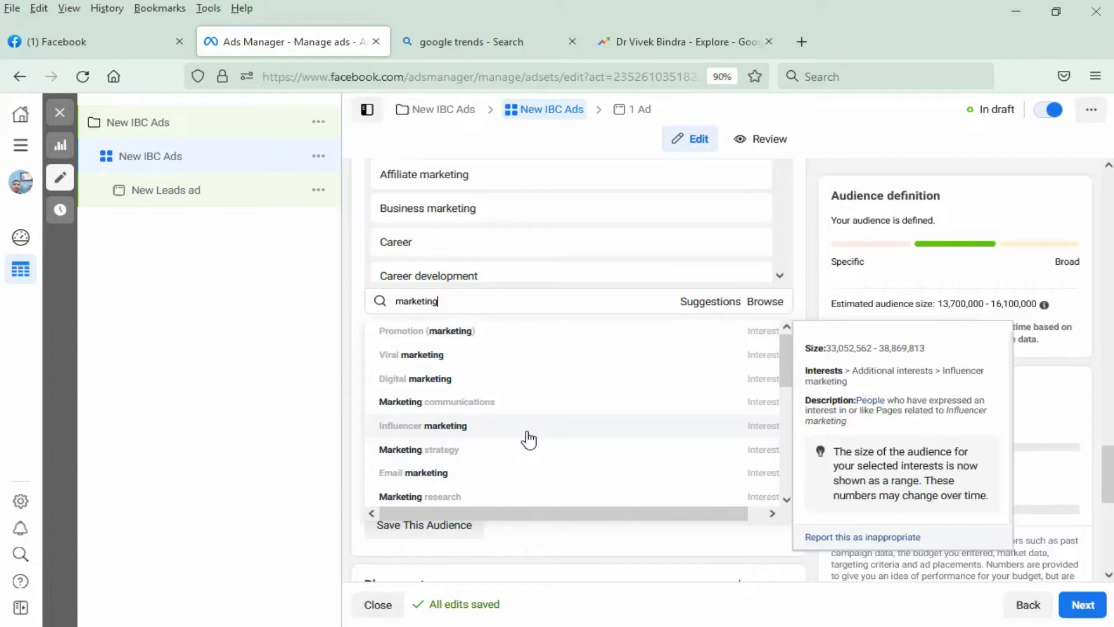
pyautogui.click(528, 440)
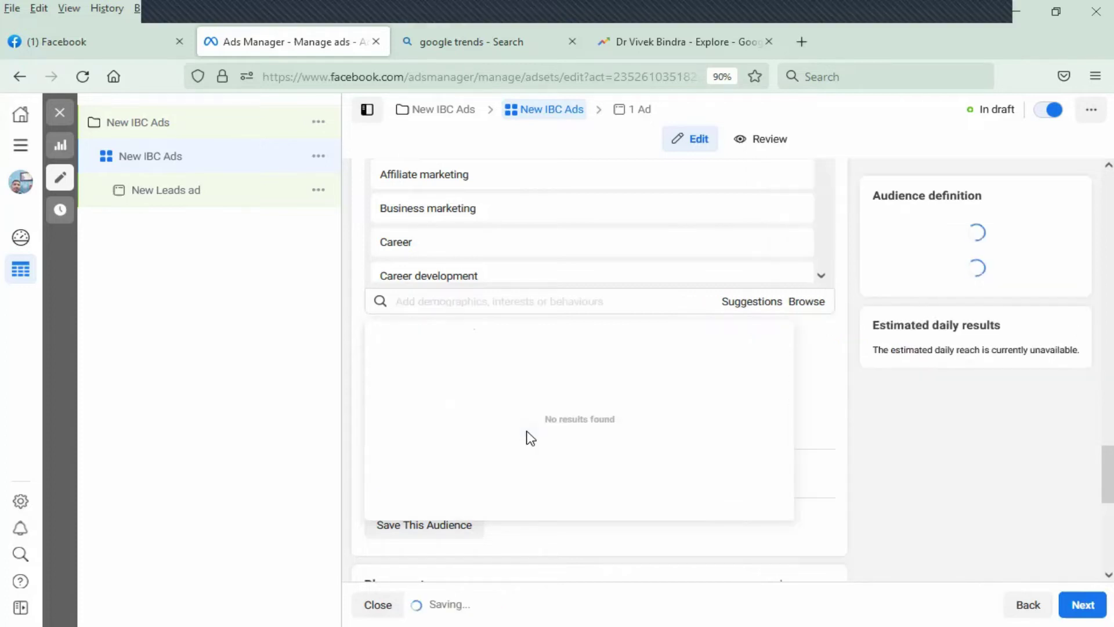
pyautogui.write('marketing')
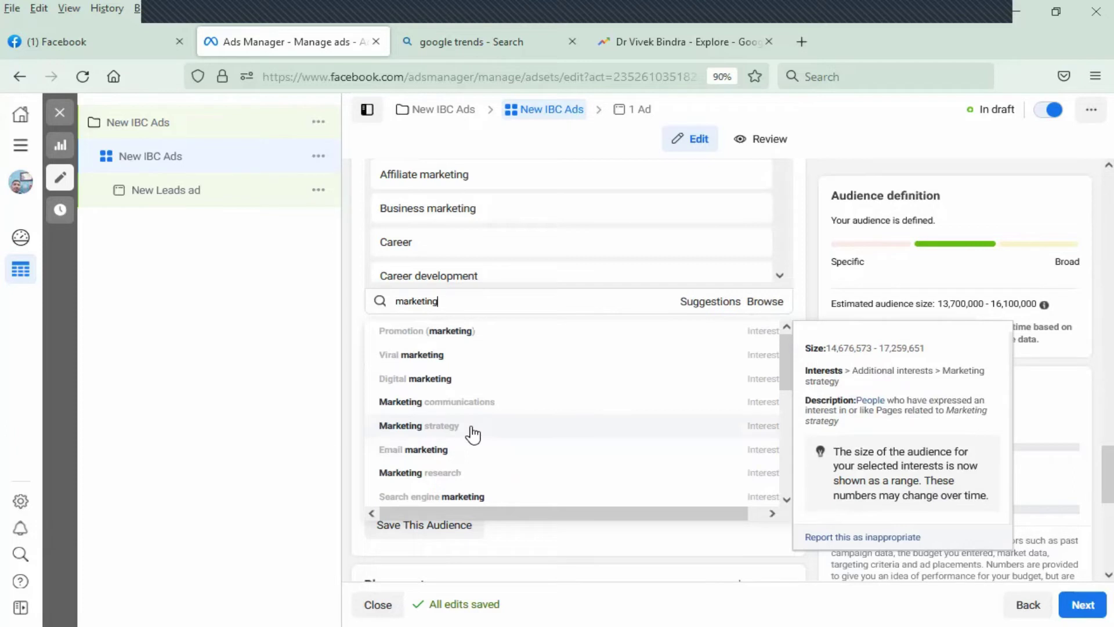
pyautogui.click(473, 432)
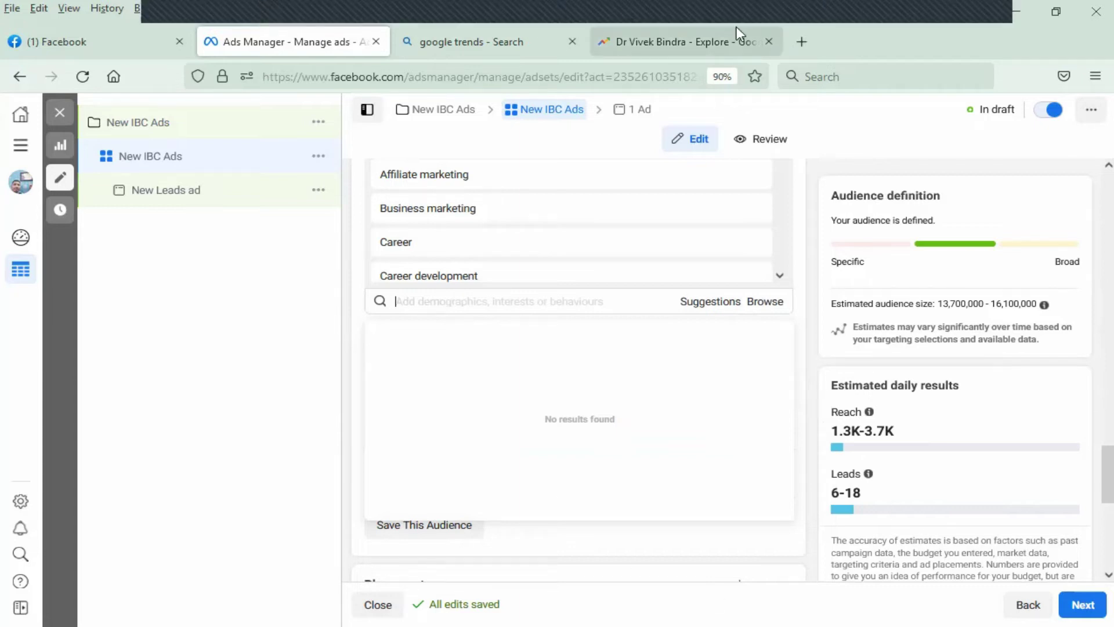
pyautogui.moveTo(839, 397)
pyautogui.mouseDown()
pyautogui.moveTo(841, 540)
pyautogui.moveTo(1007, 558)
pyautogui.moveTo(1087, 447)
pyautogui.moveTo(963, 397)
pyautogui.moveTo(850, 398)
pyautogui.mouseUp()
pyautogui.moveTo(819, 469)
pyautogui.mouseDown()
pyautogui.moveTo(850, 525)
pyautogui.moveTo(989, 468)
pyautogui.moveTo(855, 446)
pyautogui.moveTo(812, 463)
pyautogui.mouseUp()
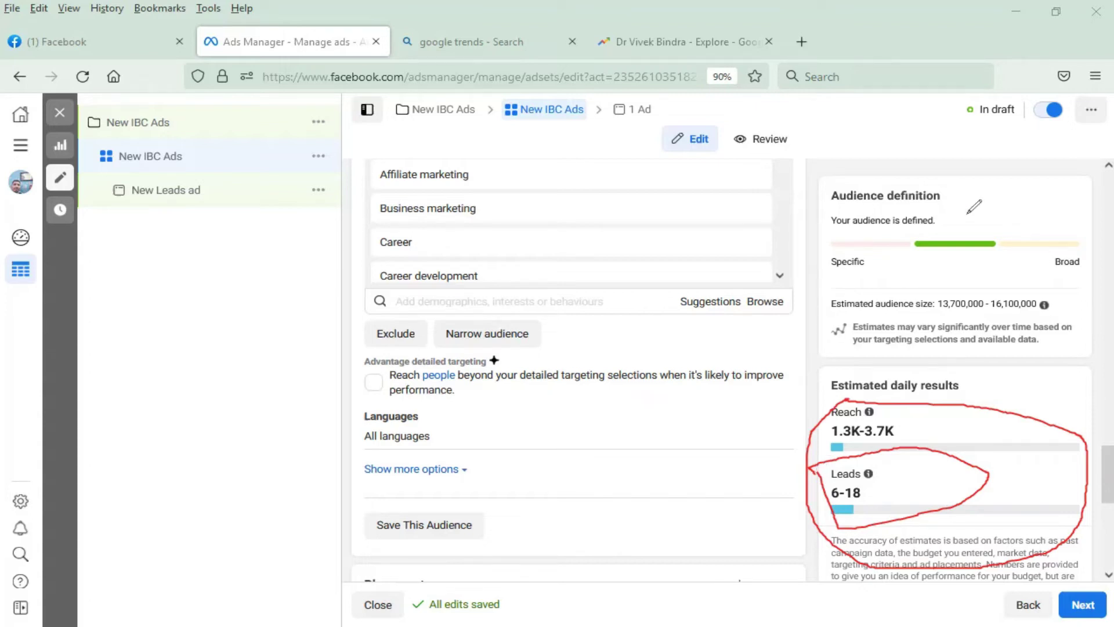
pyautogui.press('e')
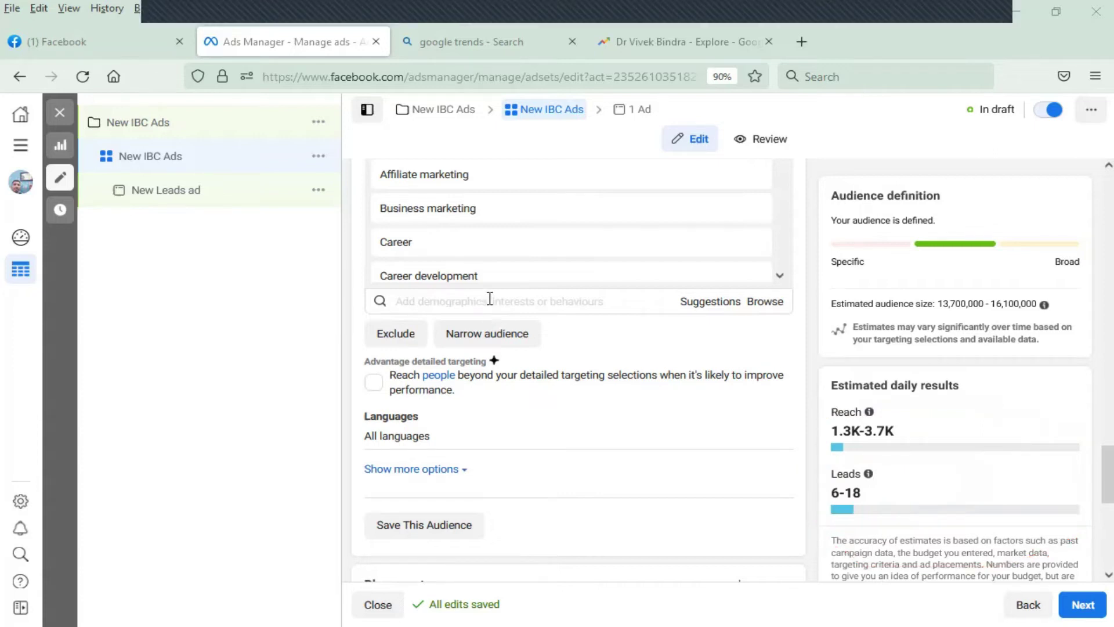
# Search the detailed targeting for education and add the education level University graduate
pyautogui.click(490, 299)
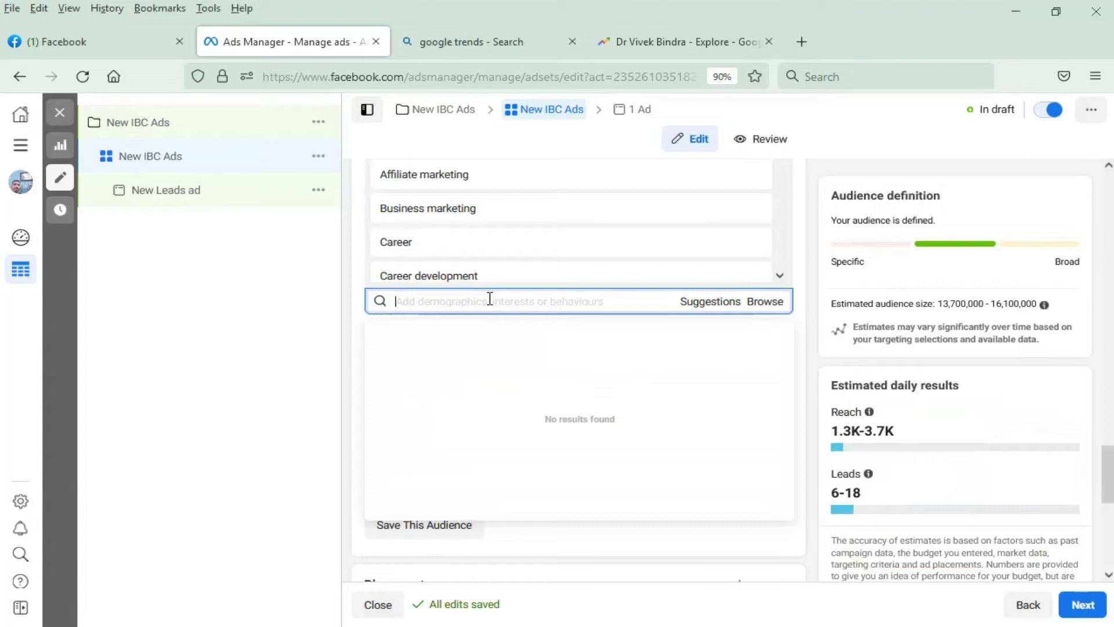
pyautogui.write('education')
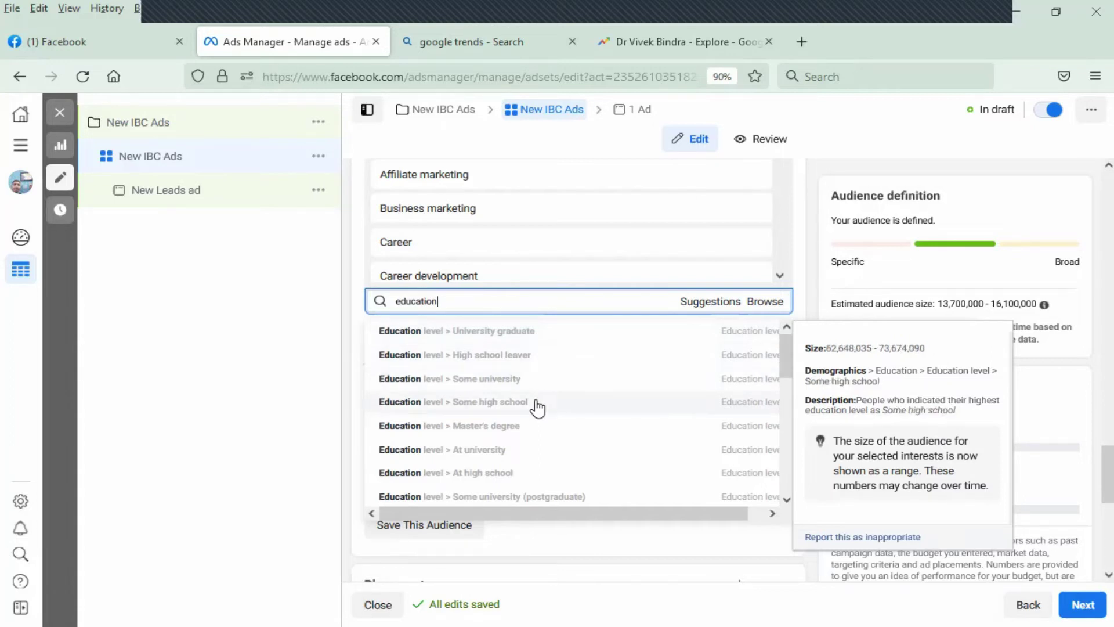
pyautogui.click(521, 340)
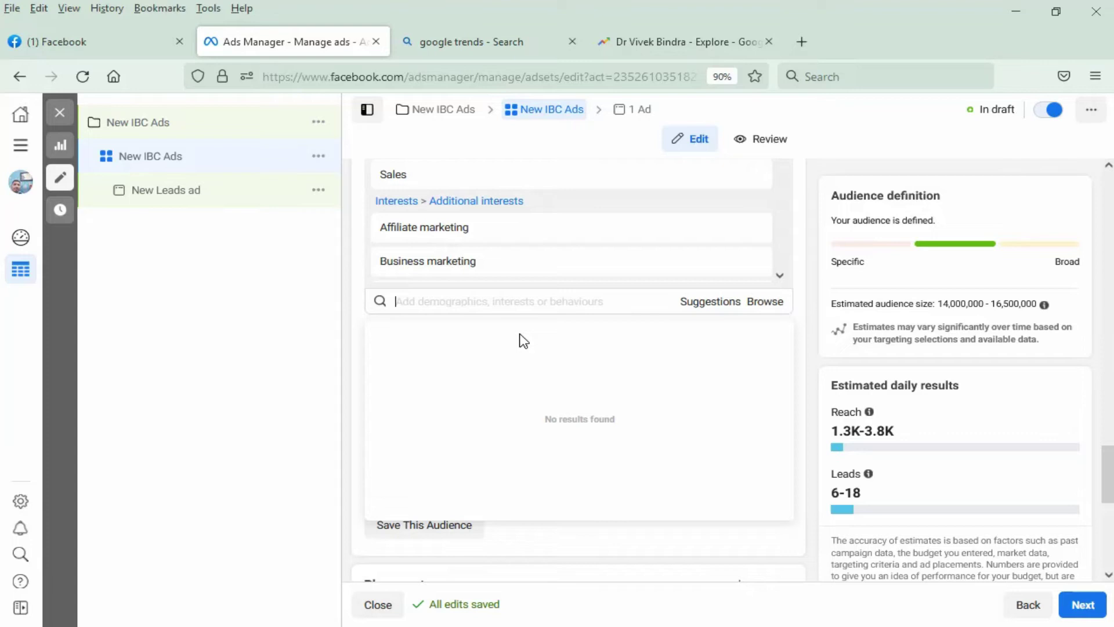
# Add the Startup company and START UP interests to the detailed targeting from searches for startup and start
pyautogui.write('s')
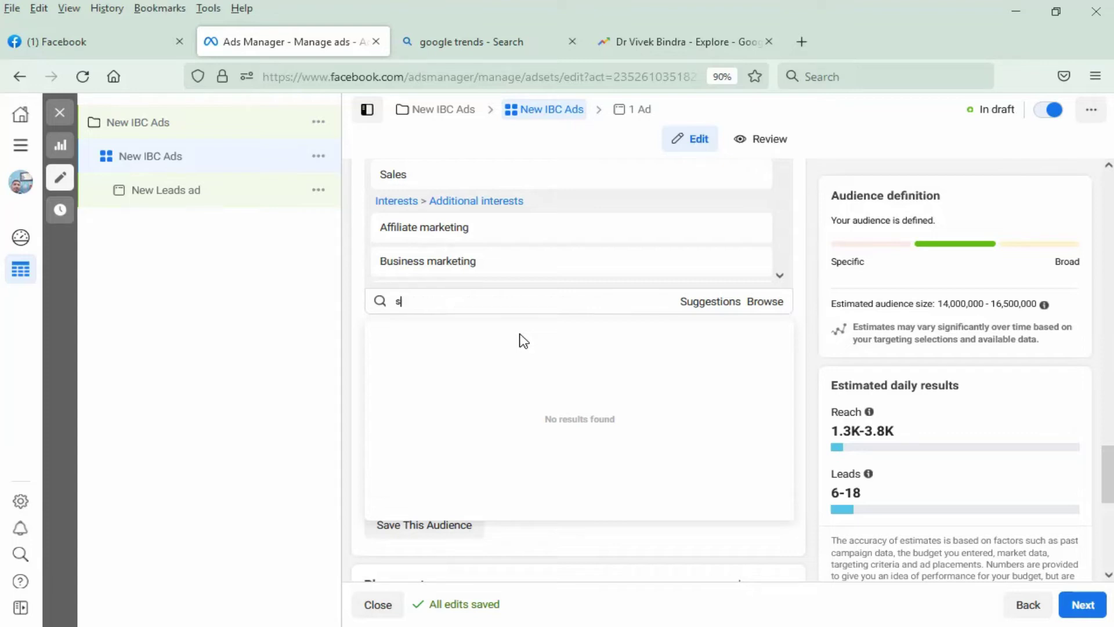
pyautogui.write('tartup')
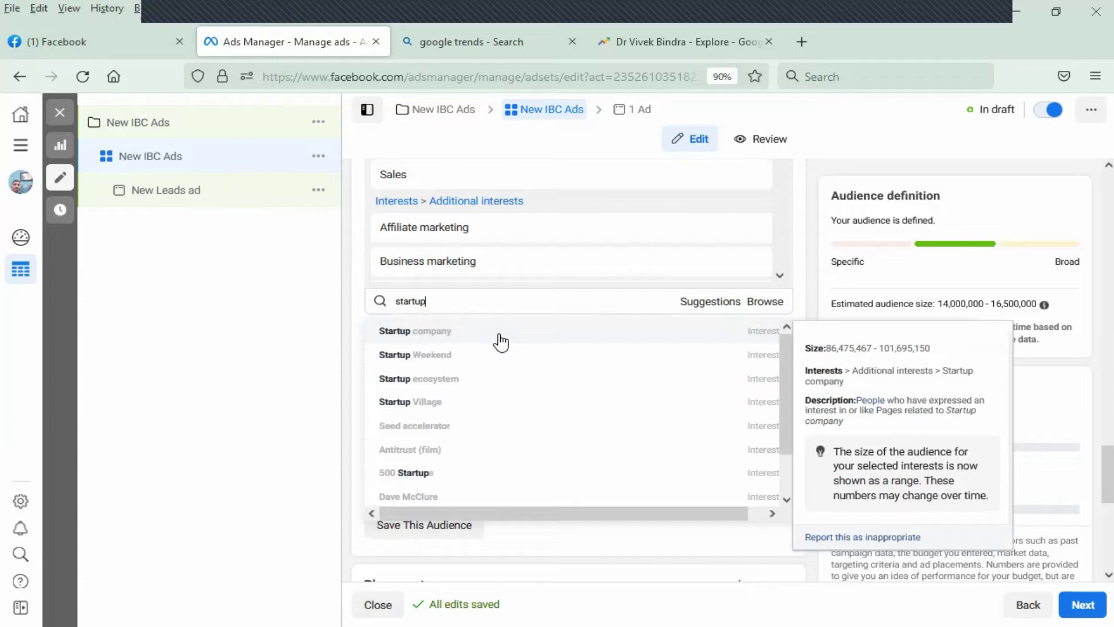
pyautogui.click(521, 343)
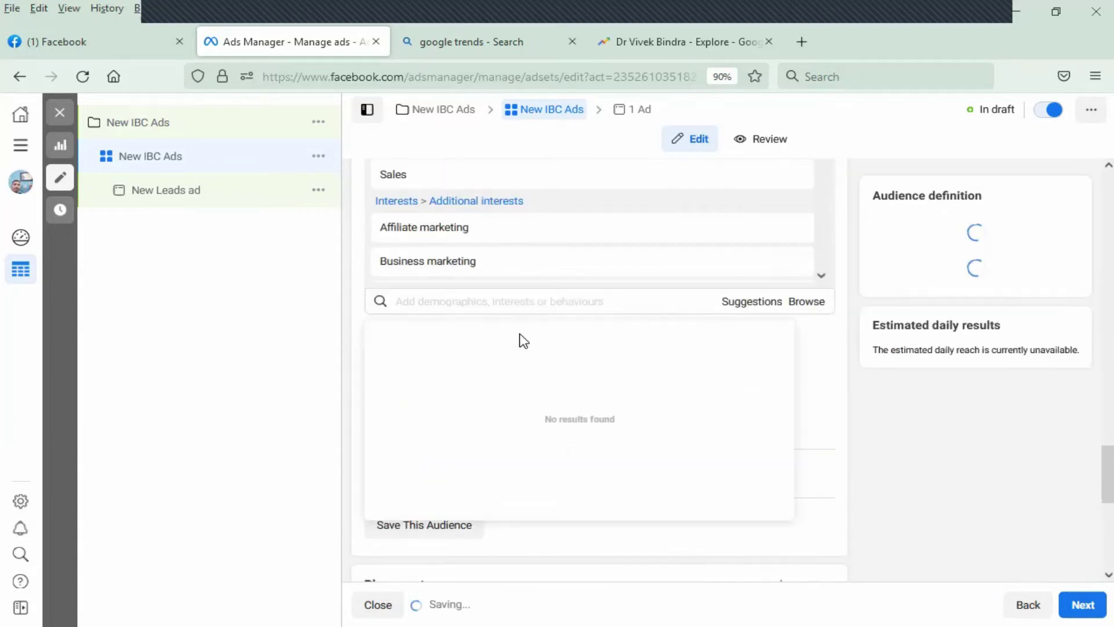
pyautogui.write('start')
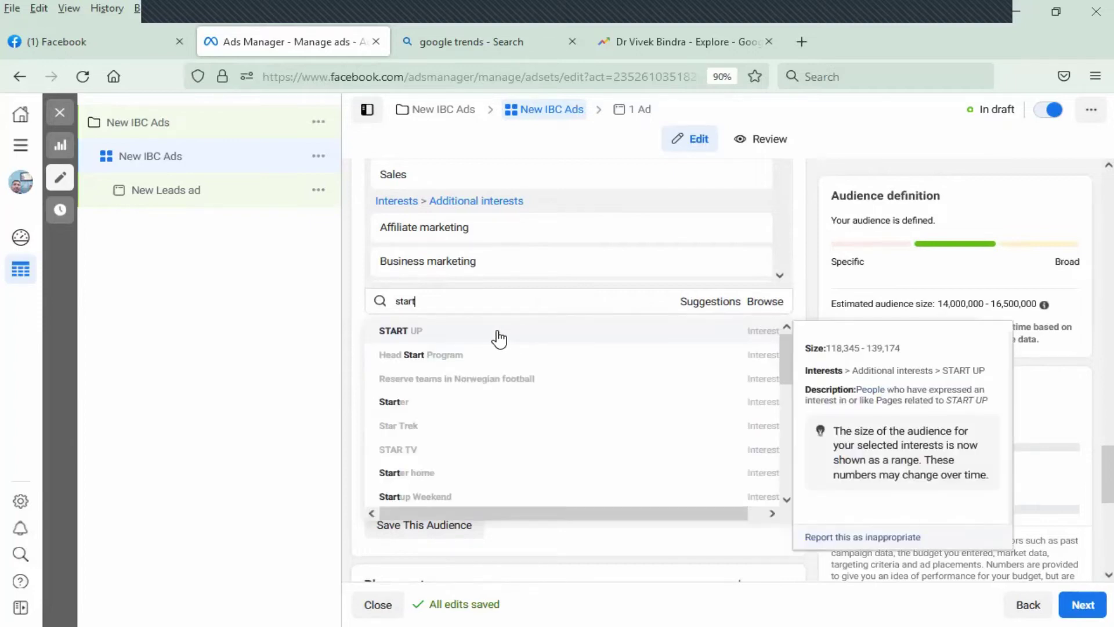
pyautogui.click(498, 339)
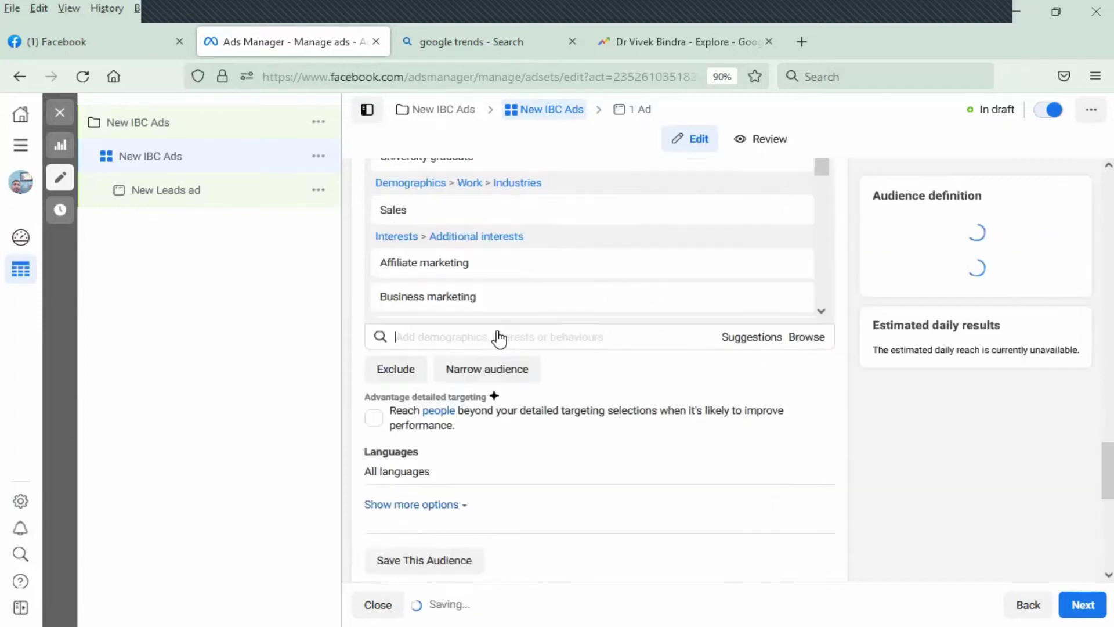
# Search the detailed targeting for entrepreneurship and add the Entrepreneurship interest
pyautogui.write('en')
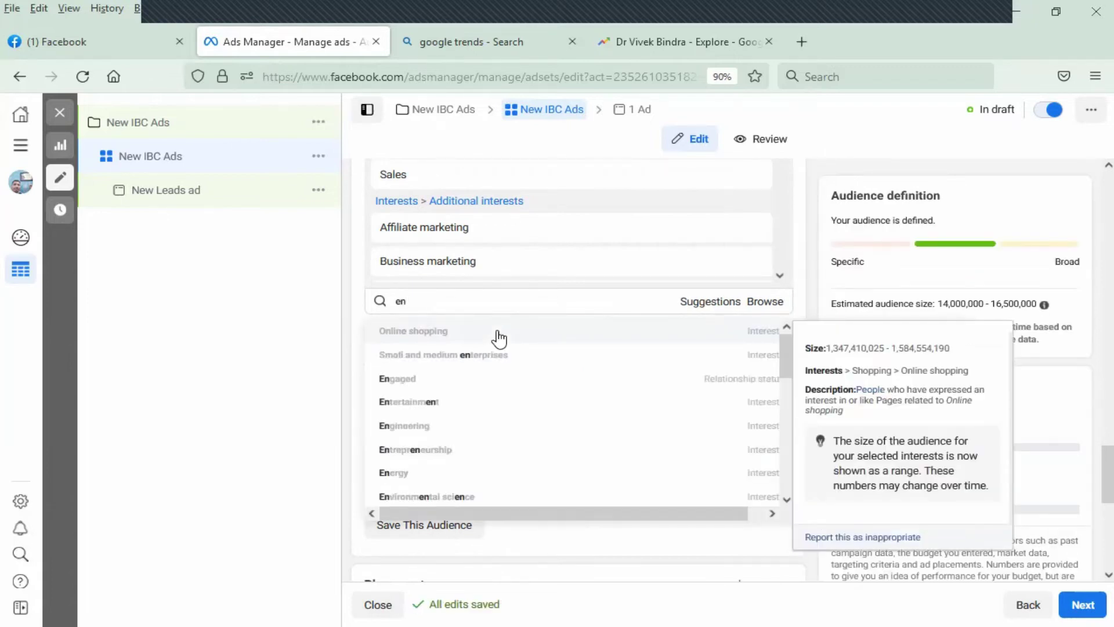
pyautogui.write('trepr')
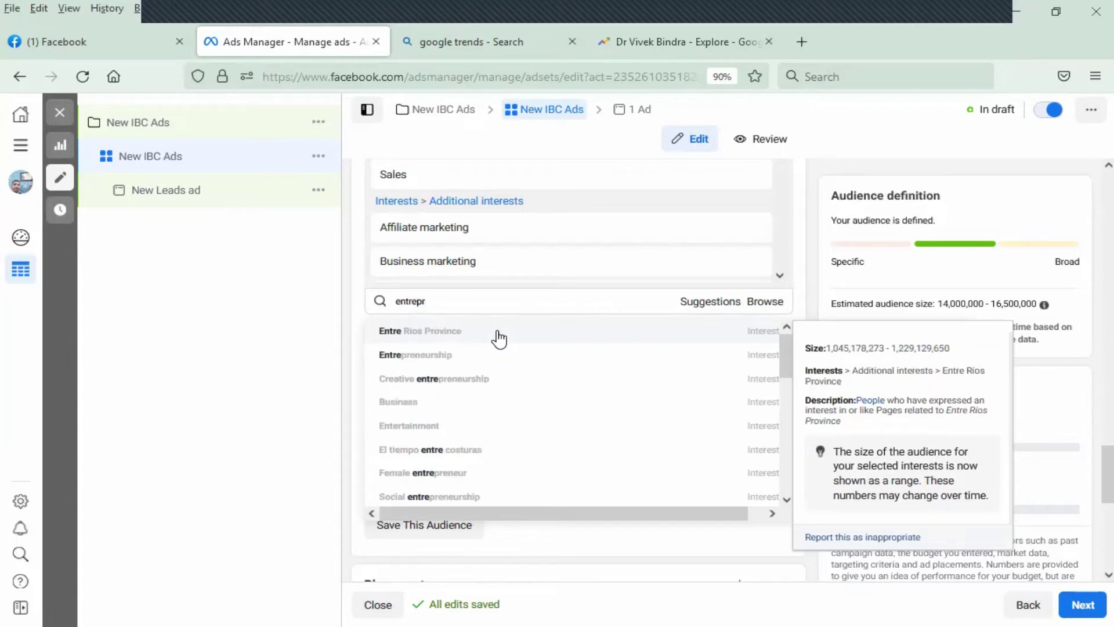
pyautogui.write('e')
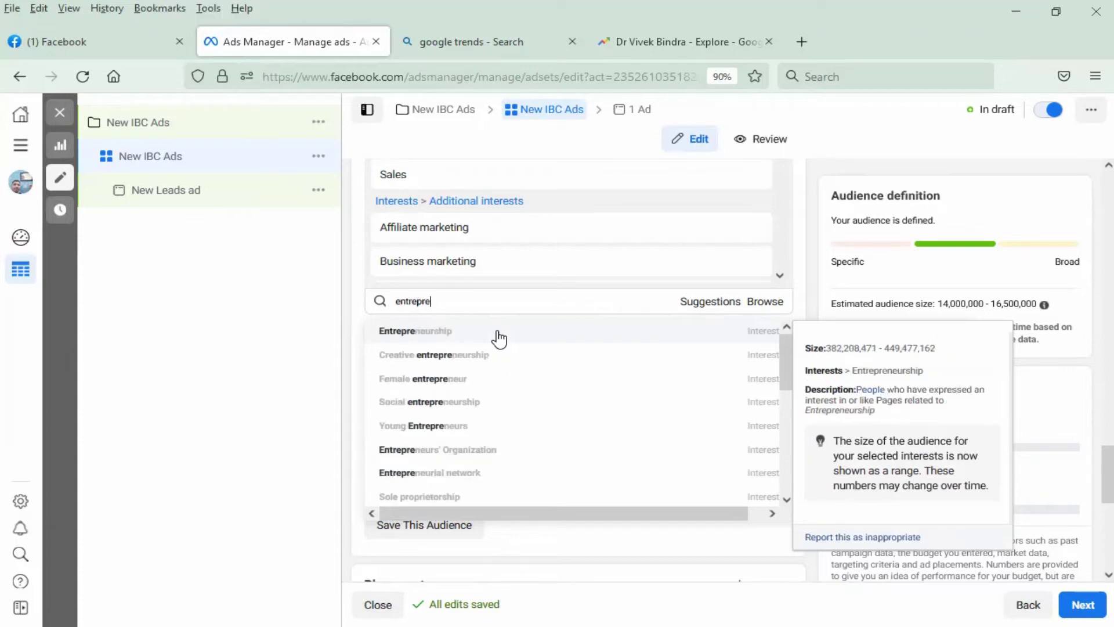
pyautogui.click(427, 333)
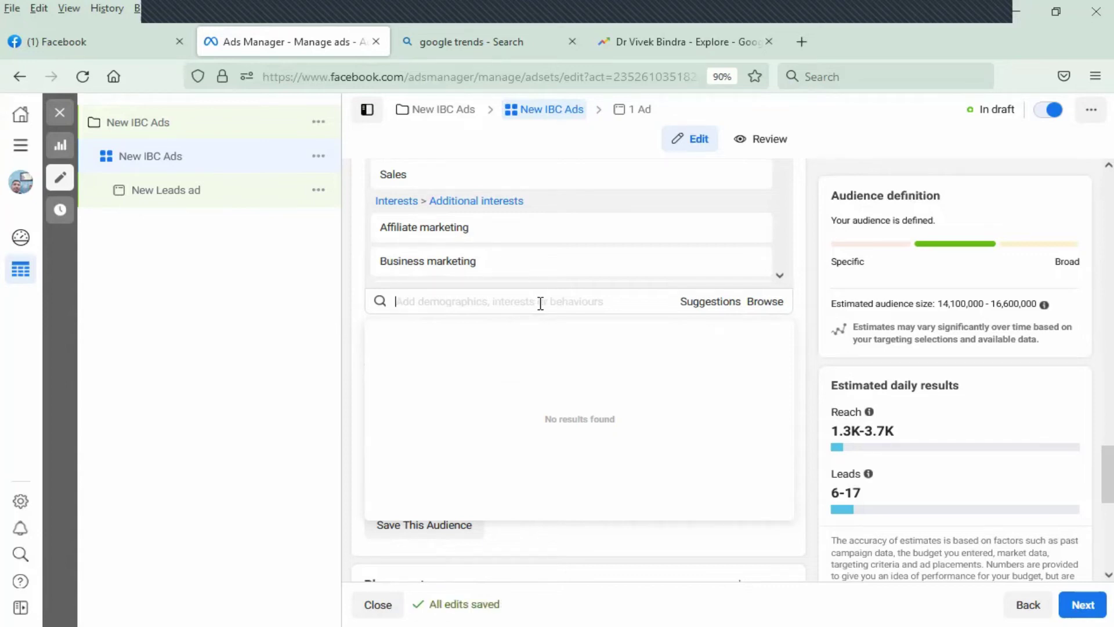
# Add the Business and Business-to-business interests to the detailed targeting from searches for business
pyautogui.write('busin')
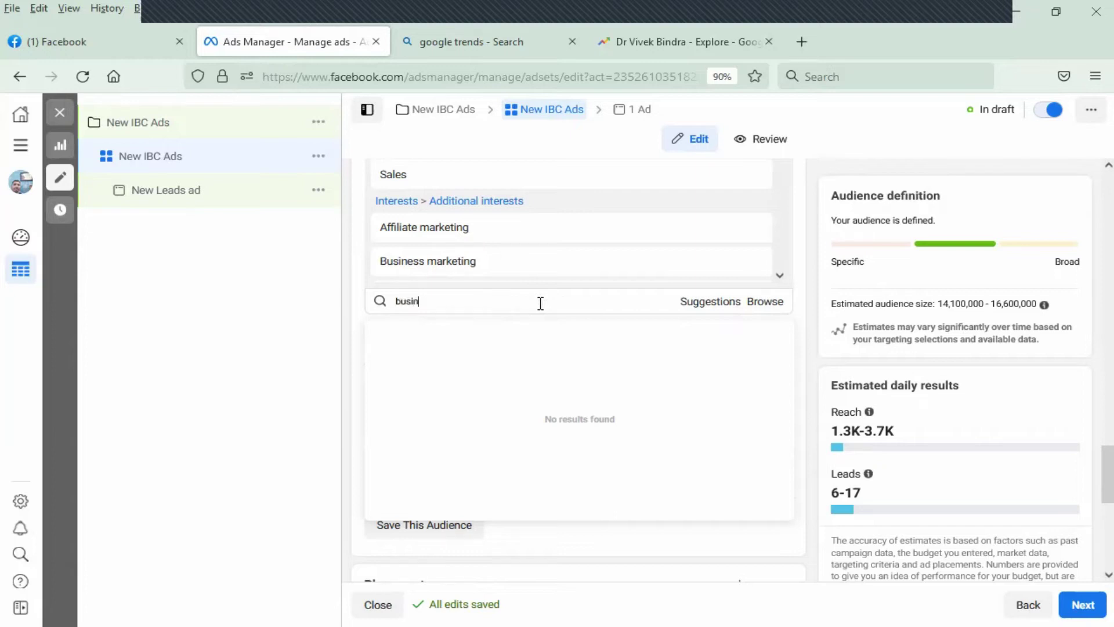
pyautogui.write('ess')
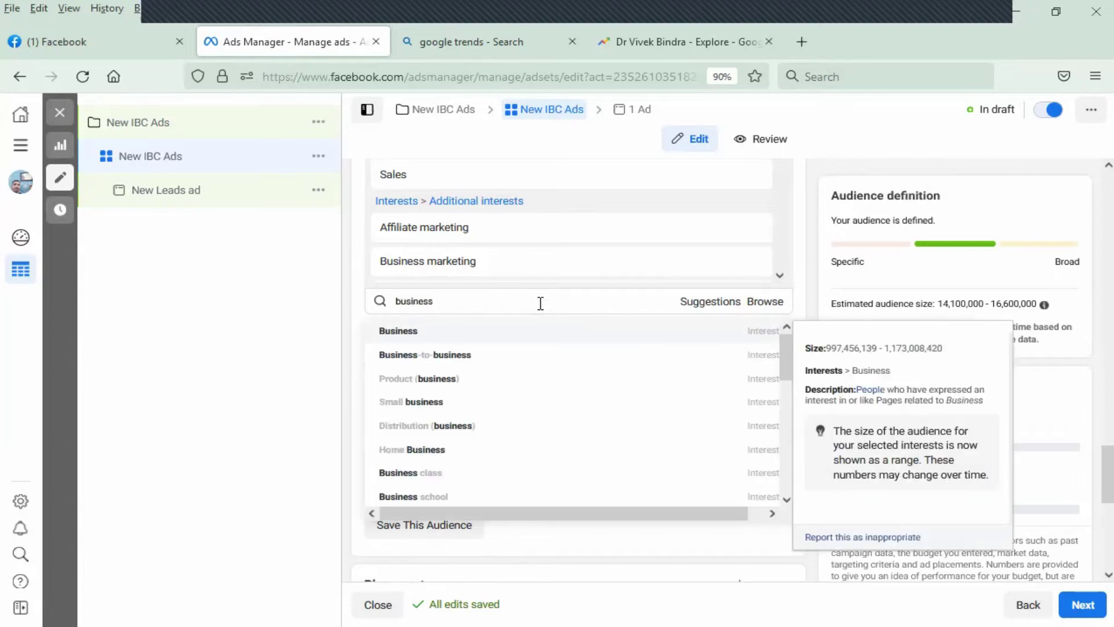
pyautogui.click(434, 335)
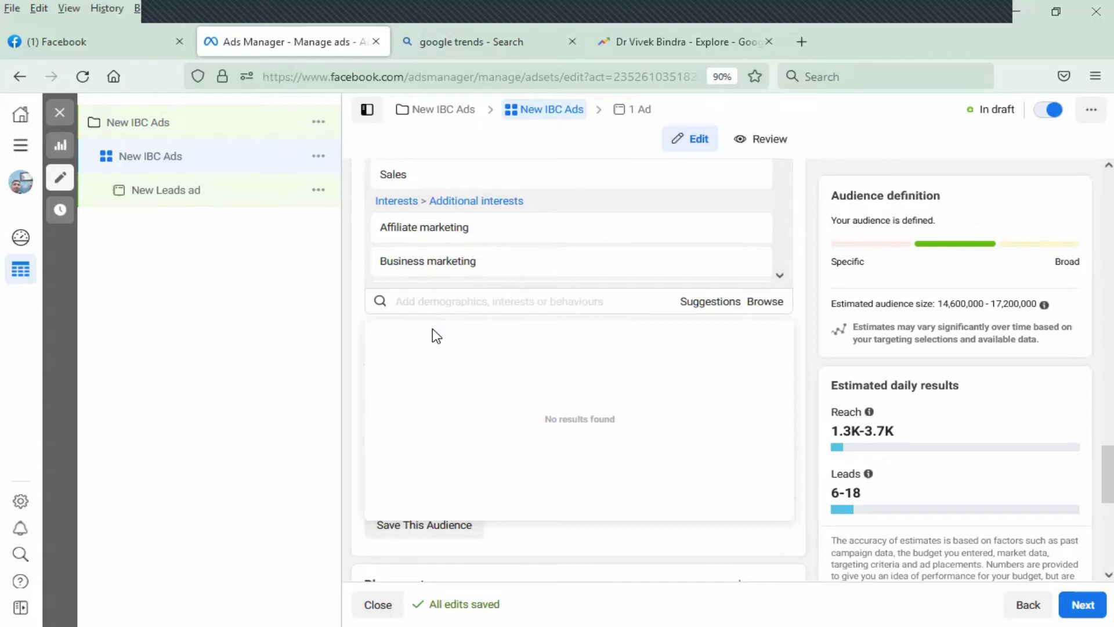
pyautogui.write('busine')
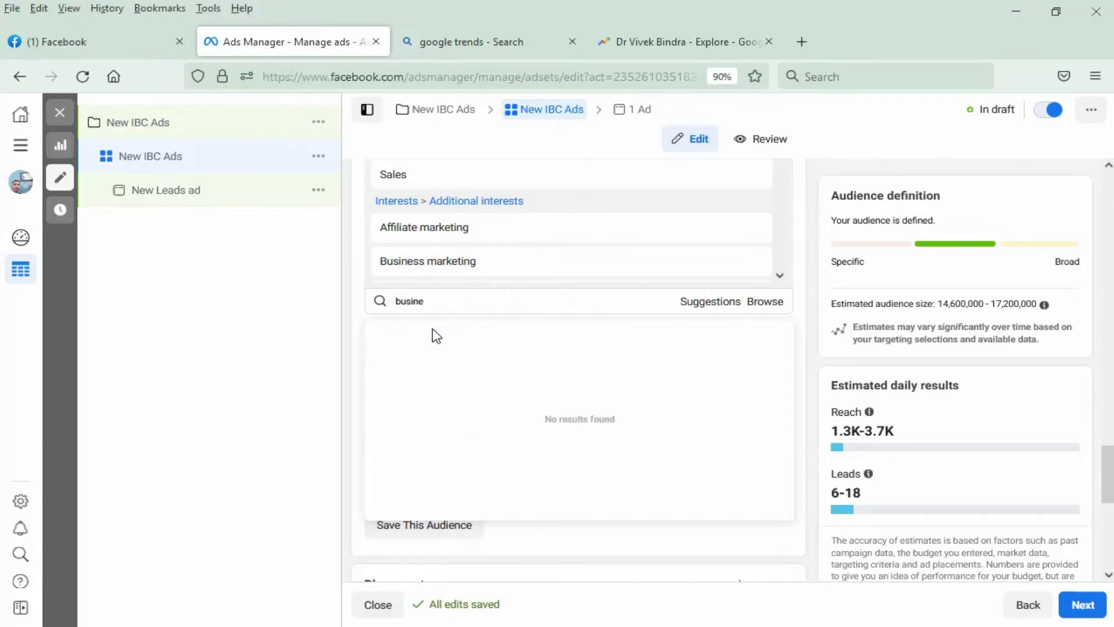
pyautogui.write('ss')
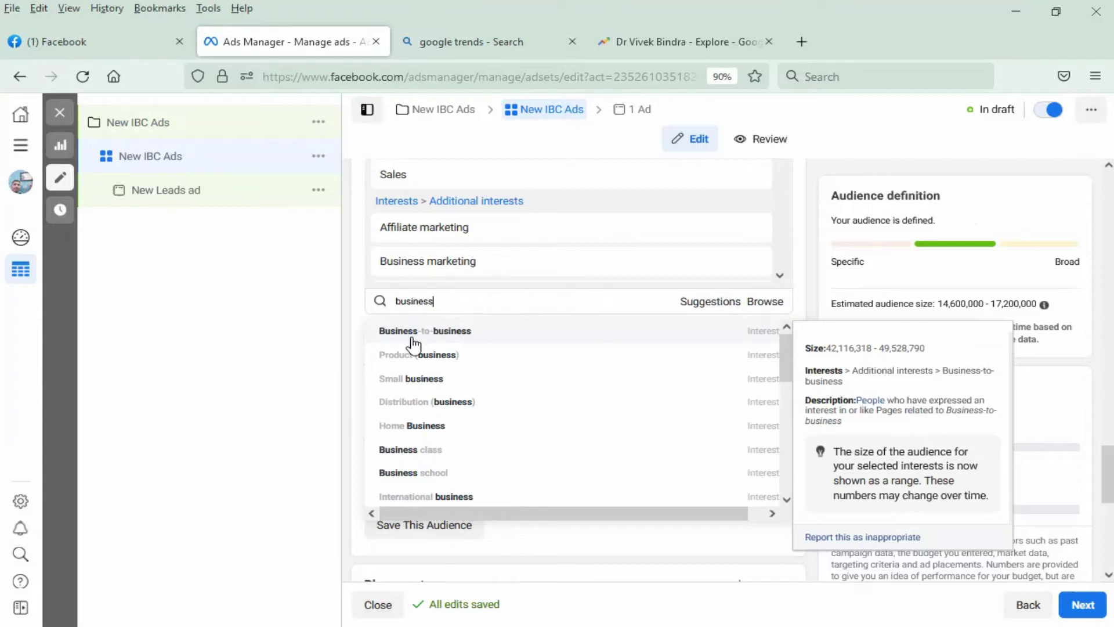
pyautogui.click(500, 334)
# Add the Small business and Business education interests from further business searches in the detailed targeting
pyautogui.write('business')
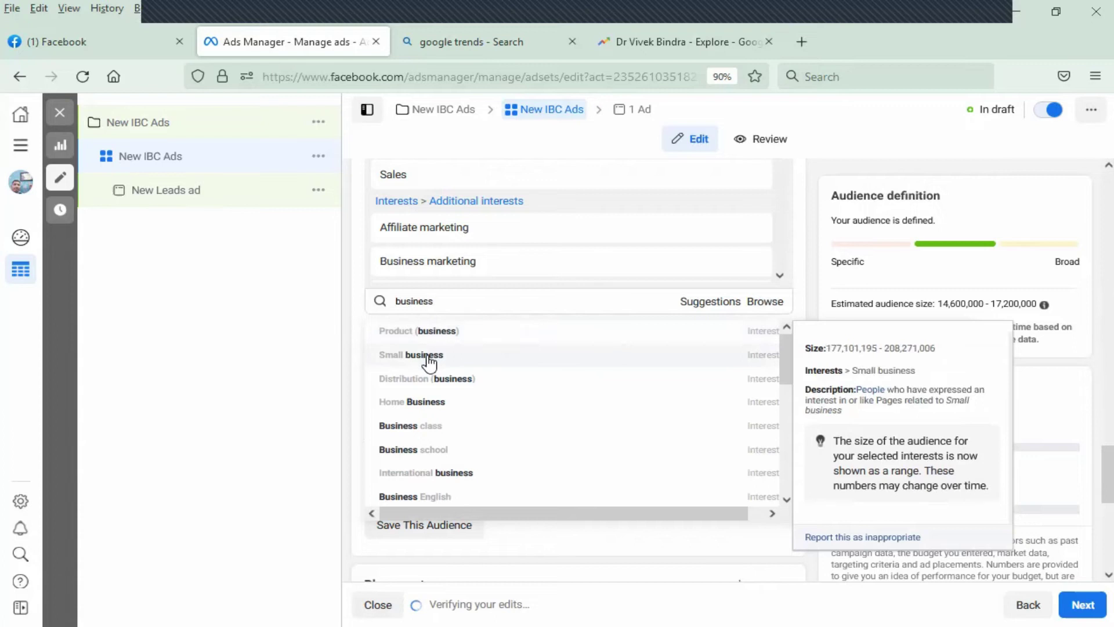
pyautogui.click(427, 356)
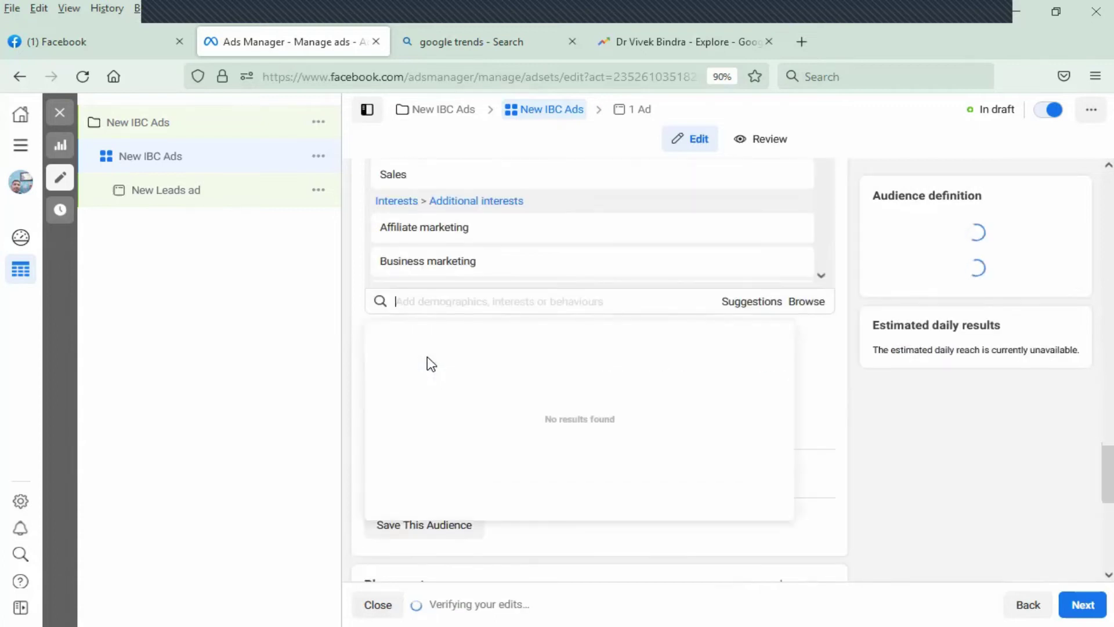
pyautogui.write('business')
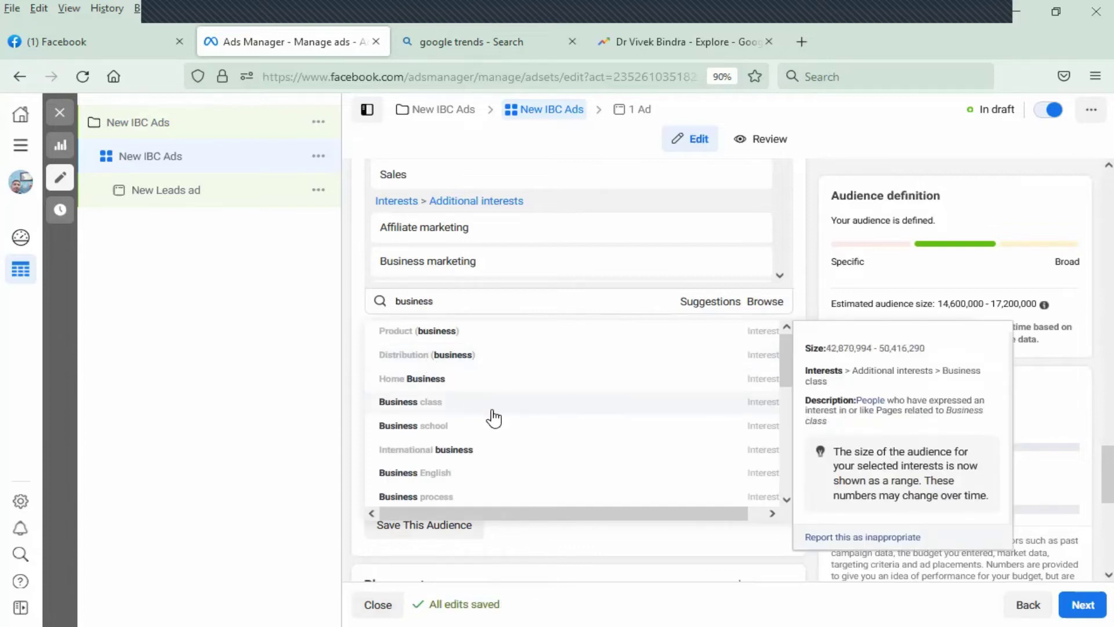
pyautogui.scroll(-2, 476, 432)
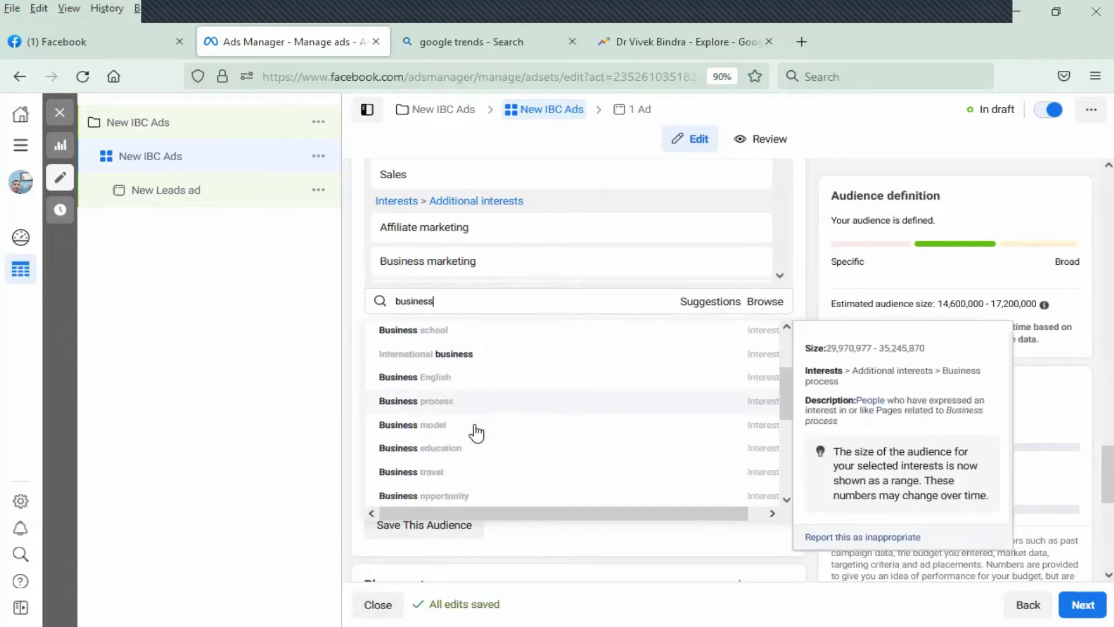
pyautogui.scroll(-1, 476, 433)
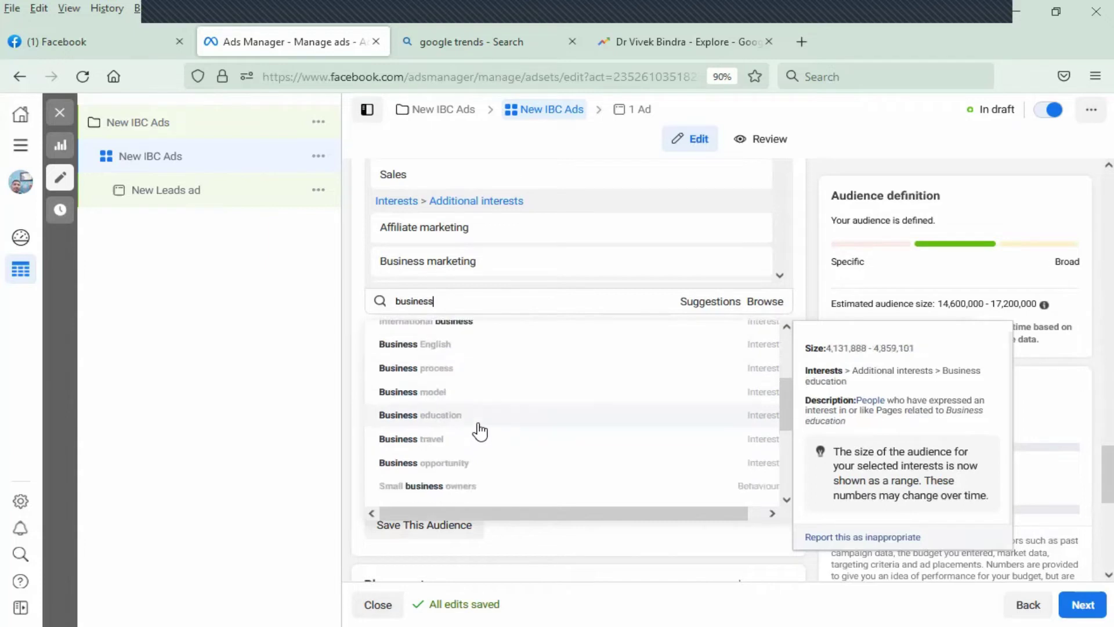
pyautogui.click(448, 423)
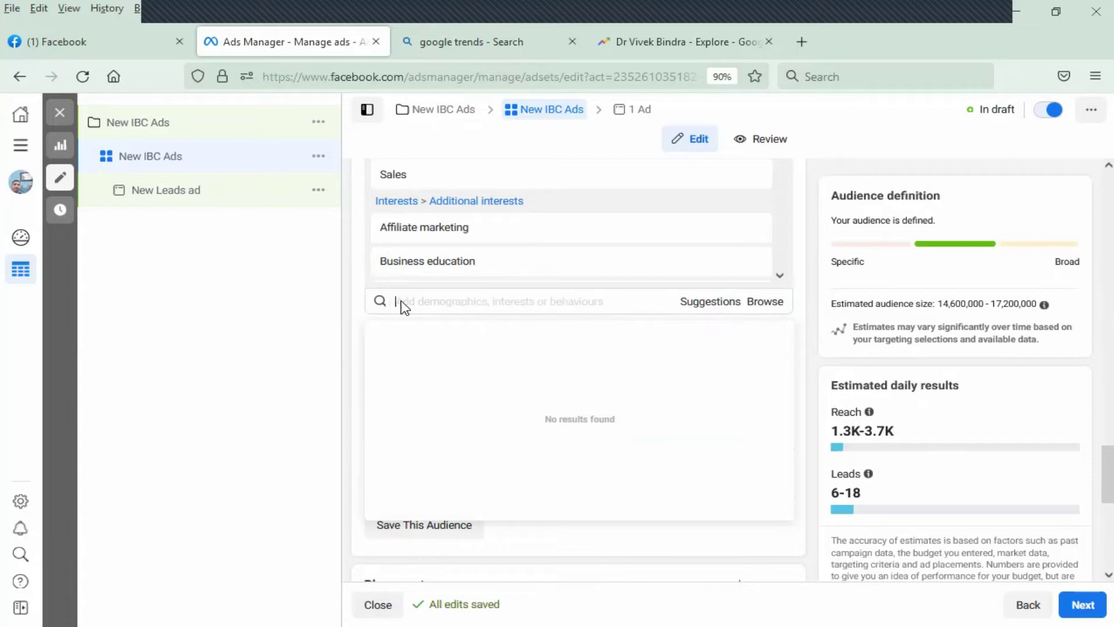
# Search the detailed targeting for job, look through the suggestions and add the Job hunting interest, then close the suggestion list
pyautogui.click(435, 302)
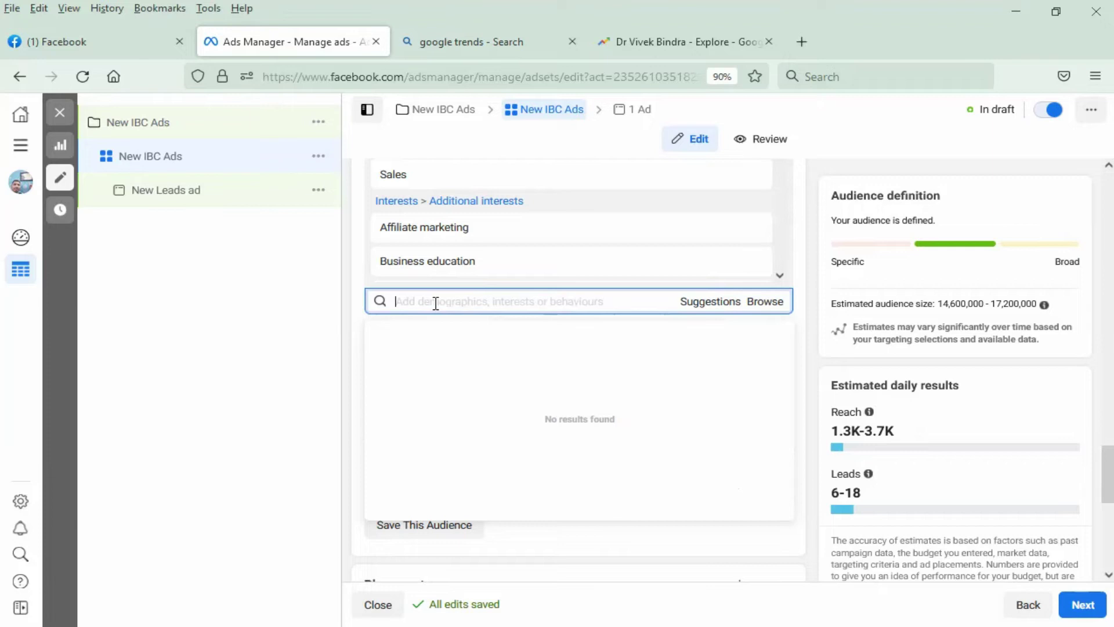
pyautogui.write('i')
pyautogui.write('ob')
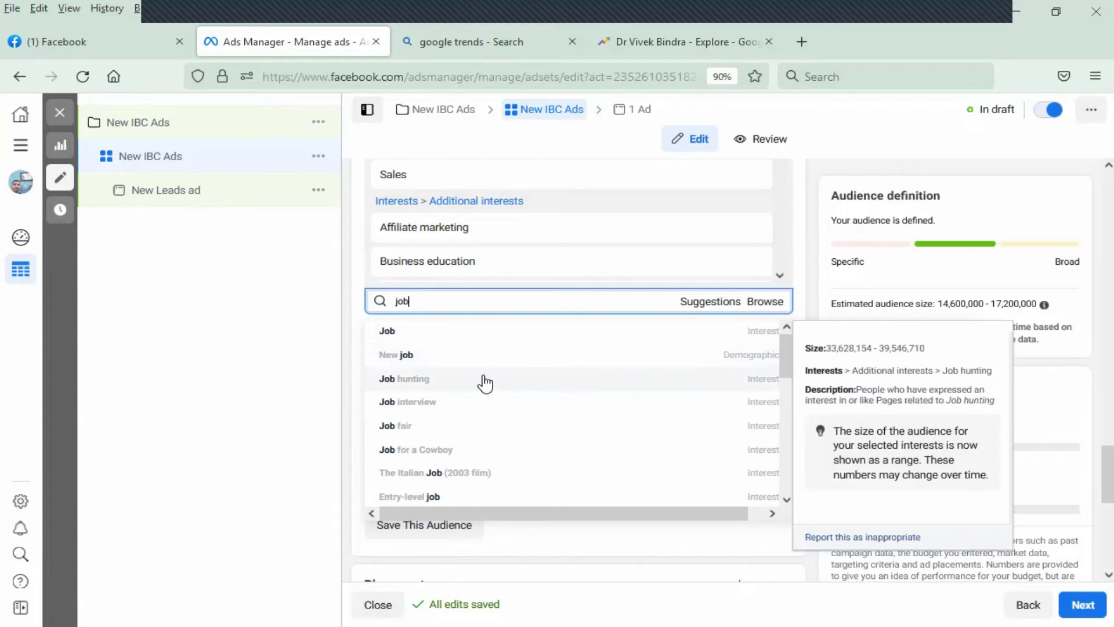
pyautogui.scroll(-2, 485, 383)
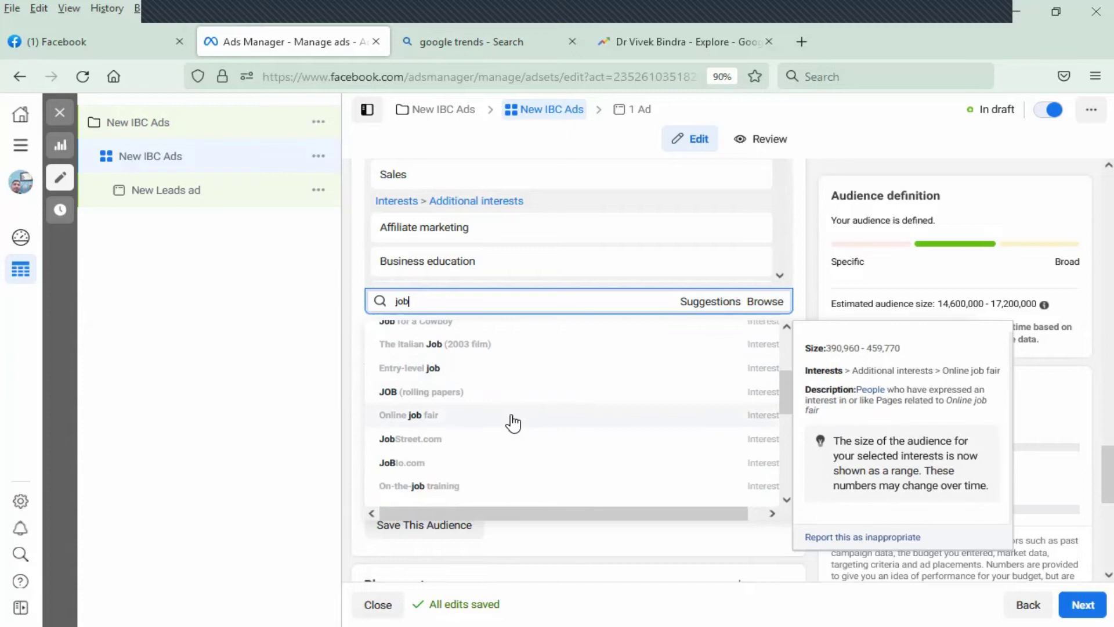
pyautogui.scroll(1, 512, 422)
pyautogui.scroll(1, 477, 397)
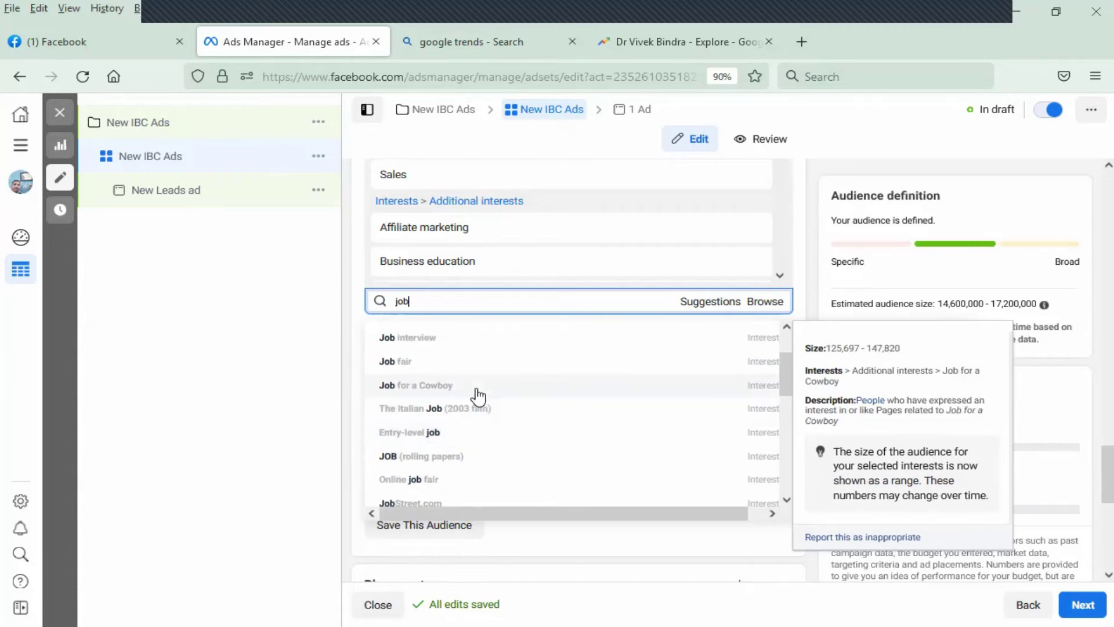
pyautogui.scroll(2, 511, 420)
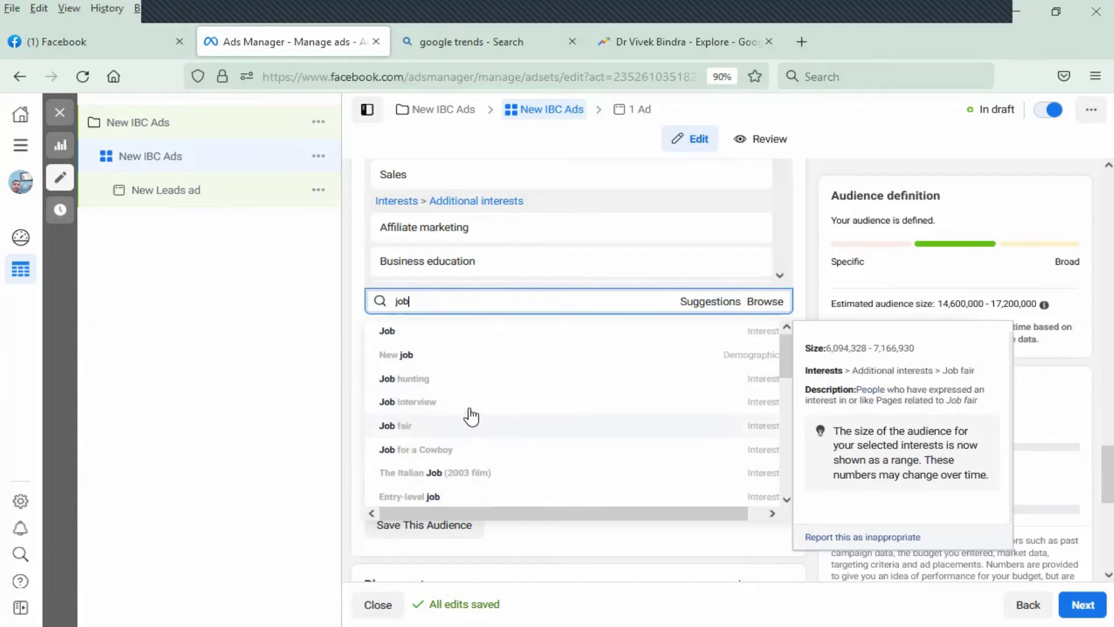
pyautogui.click(463, 379)
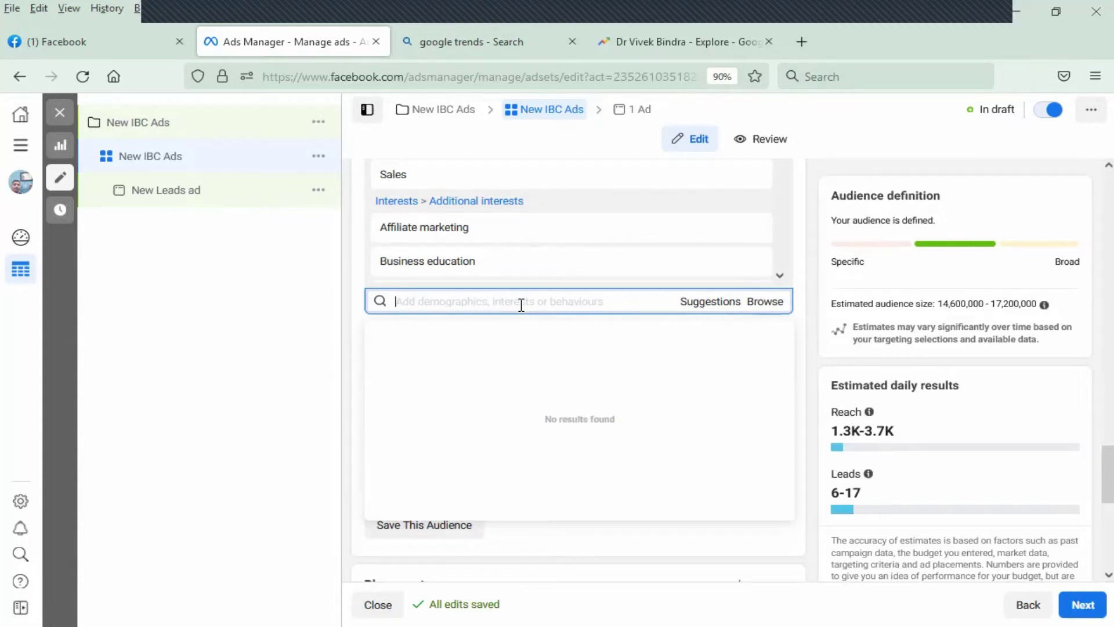
pyautogui.click(363, 271)
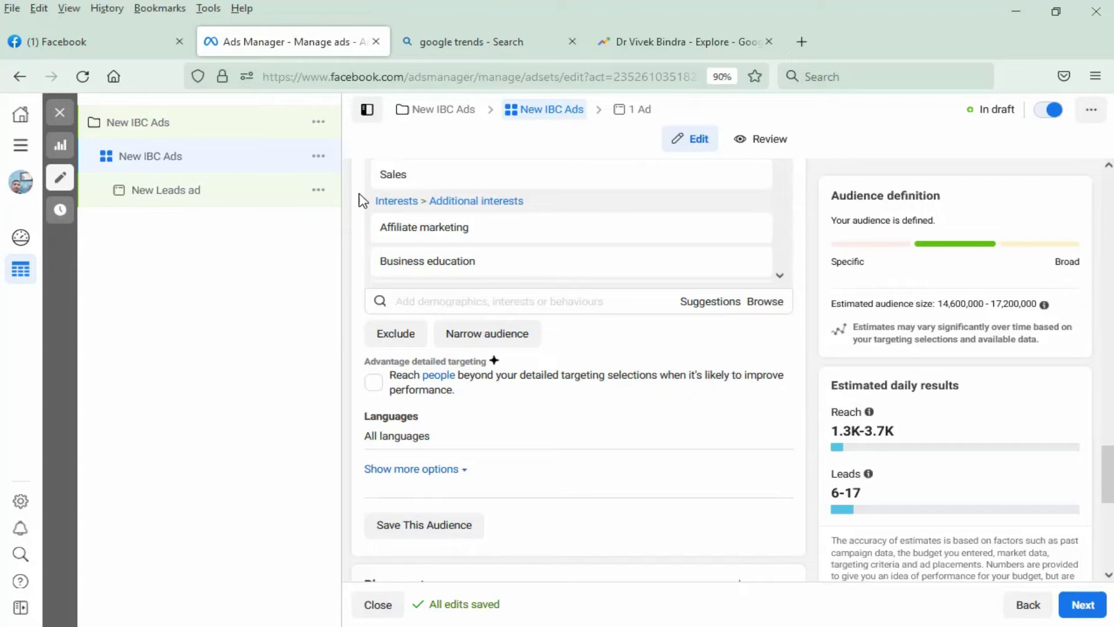
# Narrow the audience so that people must also match the mobile device behaviour Android: 360 degree media supported
pyautogui.click(494, 337)
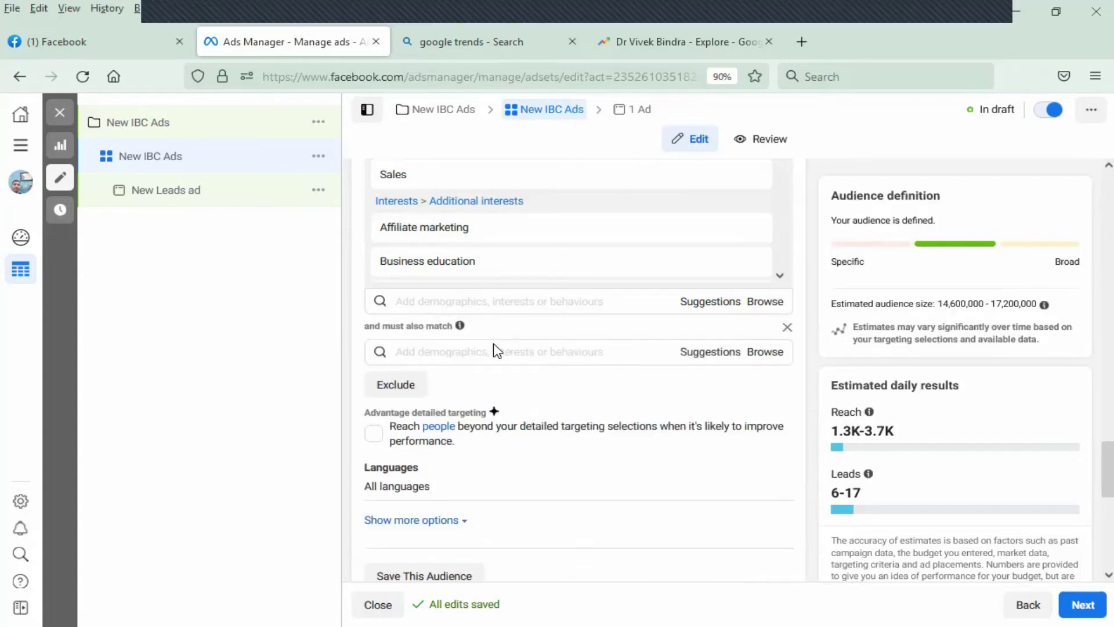
pyautogui.click(497, 350)
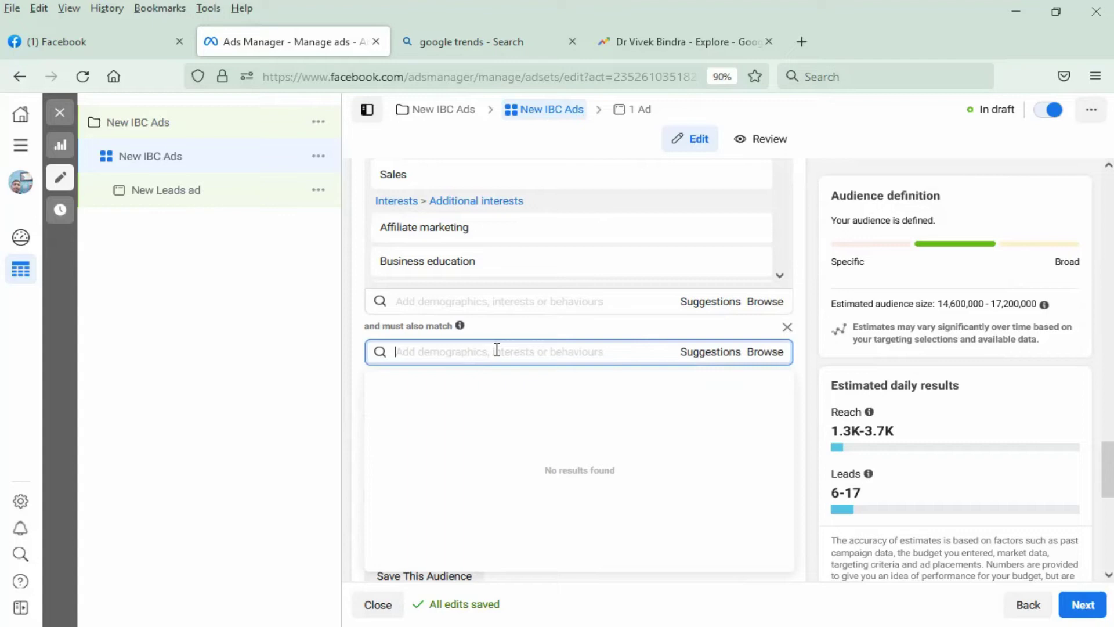
pyautogui.write('360 ')
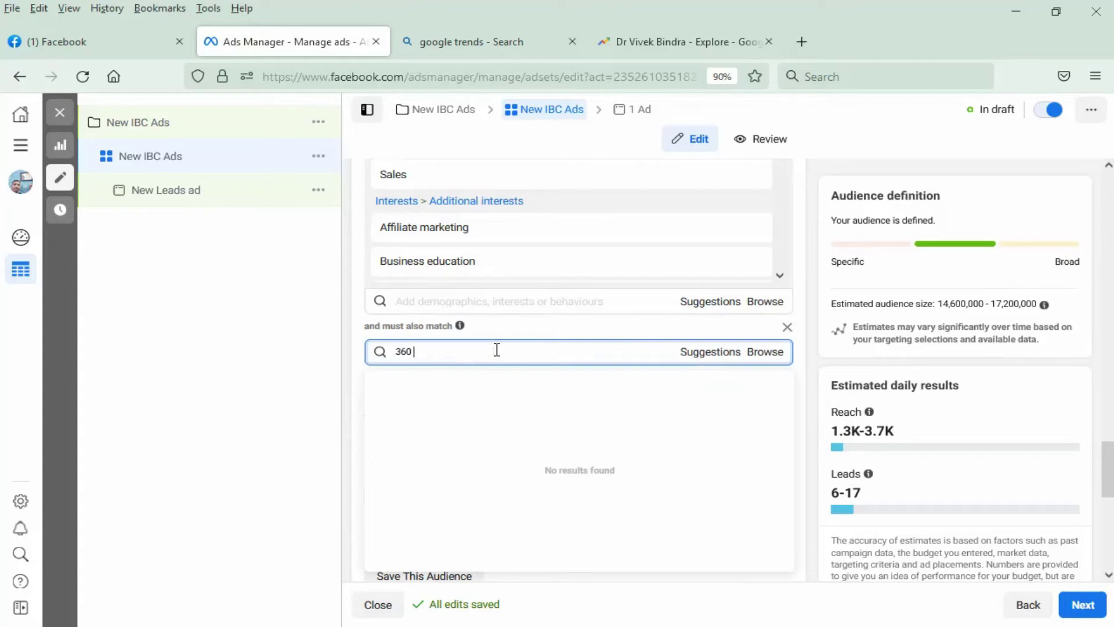
pyautogui.write('dgree')
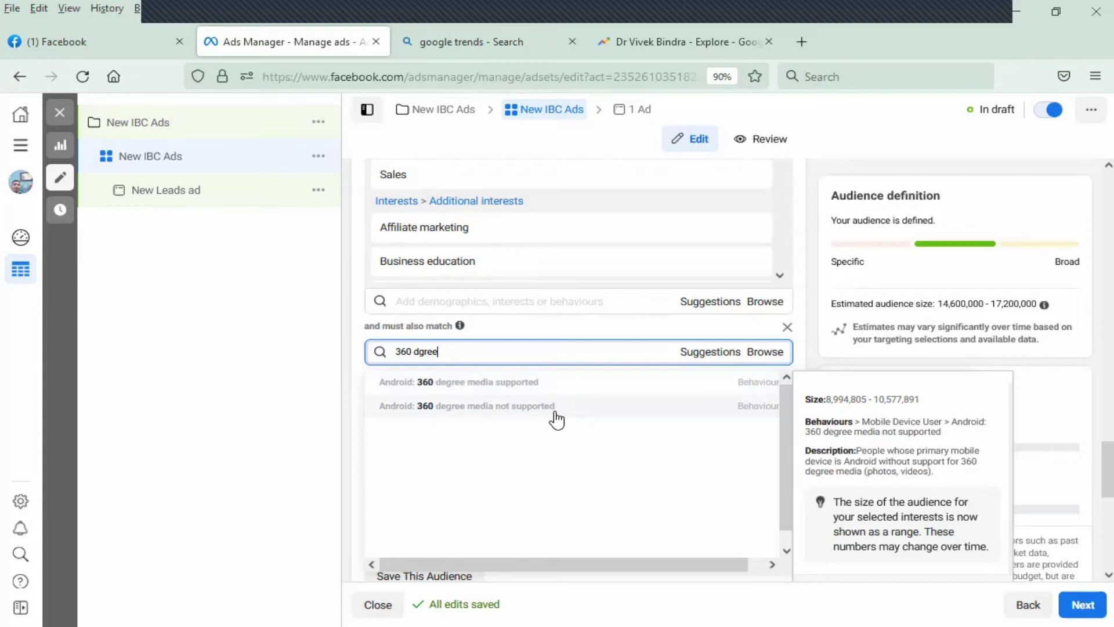
pyautogui.click(582, 383)
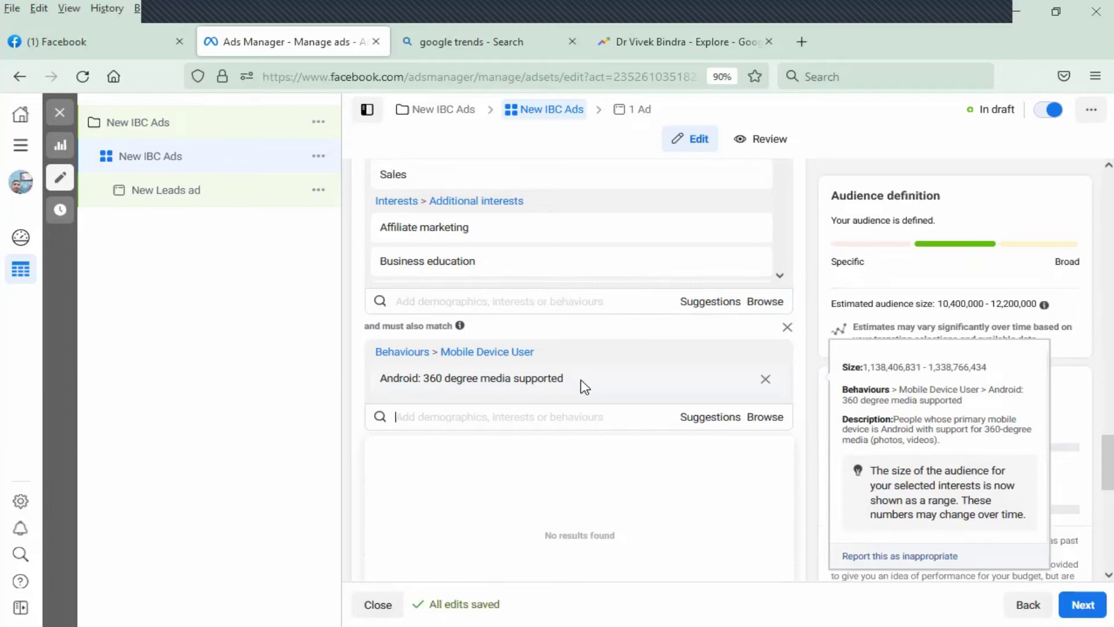
# Narrow the audience further so that people must also match the India consumer classification behaviour People in India who prefer mid- and high-value goods
pyautogui.click(361, 383)
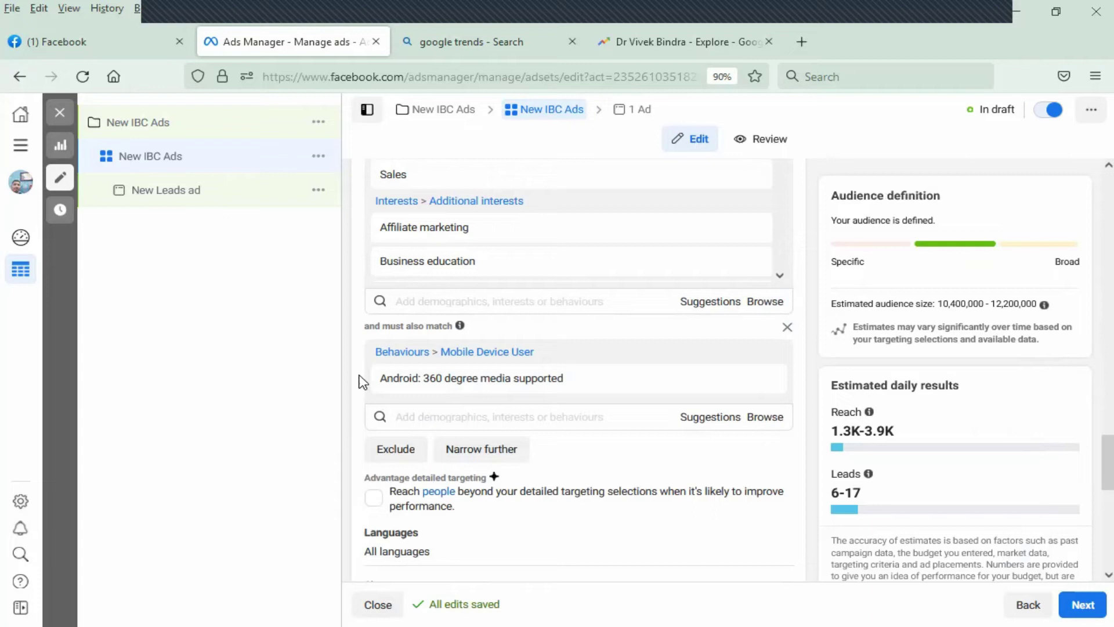
pyautogui.scroll(-1, 395, 395)
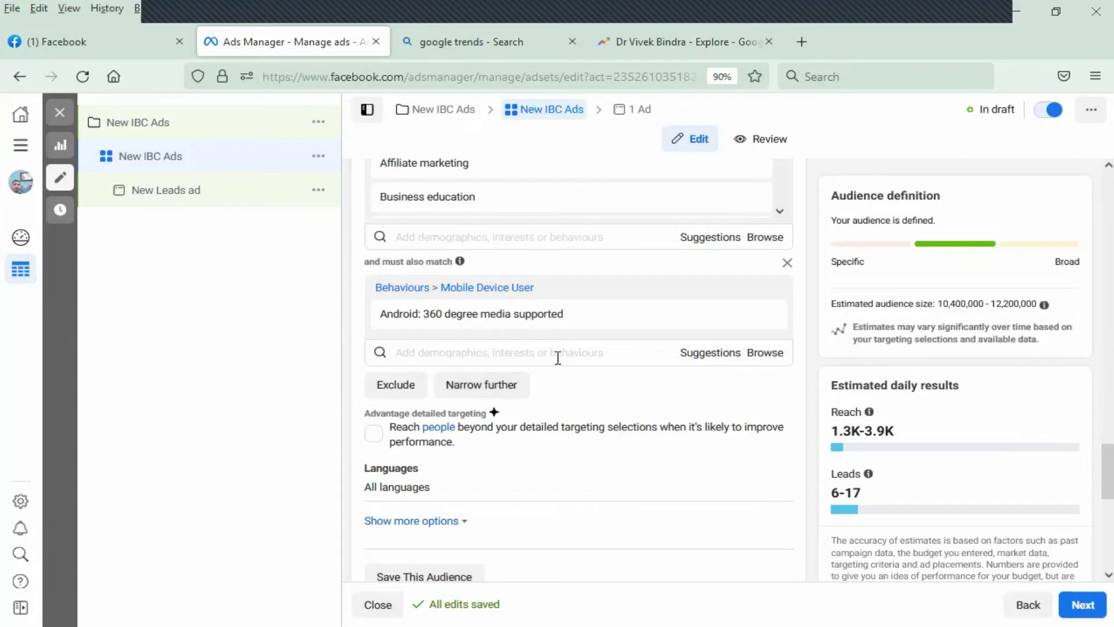
pyautogui.click(479, 392)
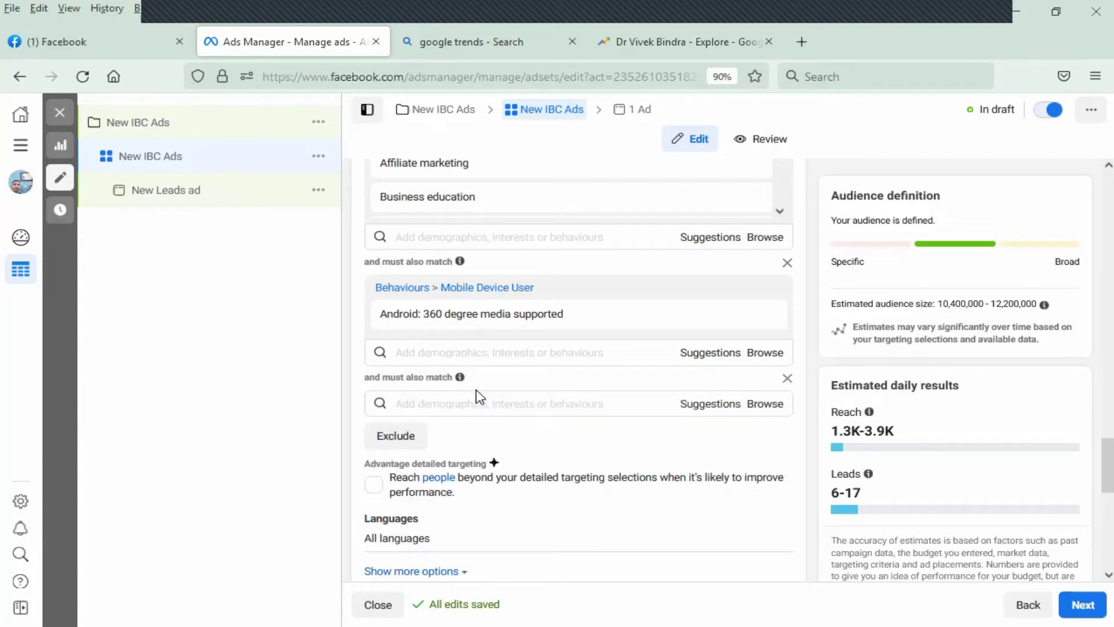
pyautogui.click(487, 403)
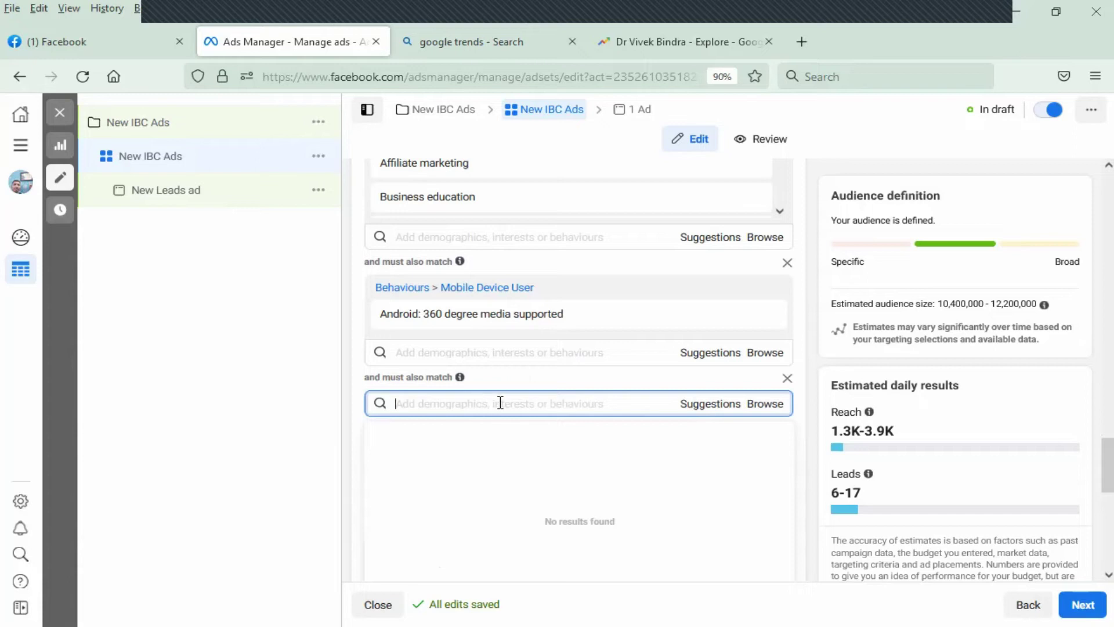
pyautogui.click(765, 404)
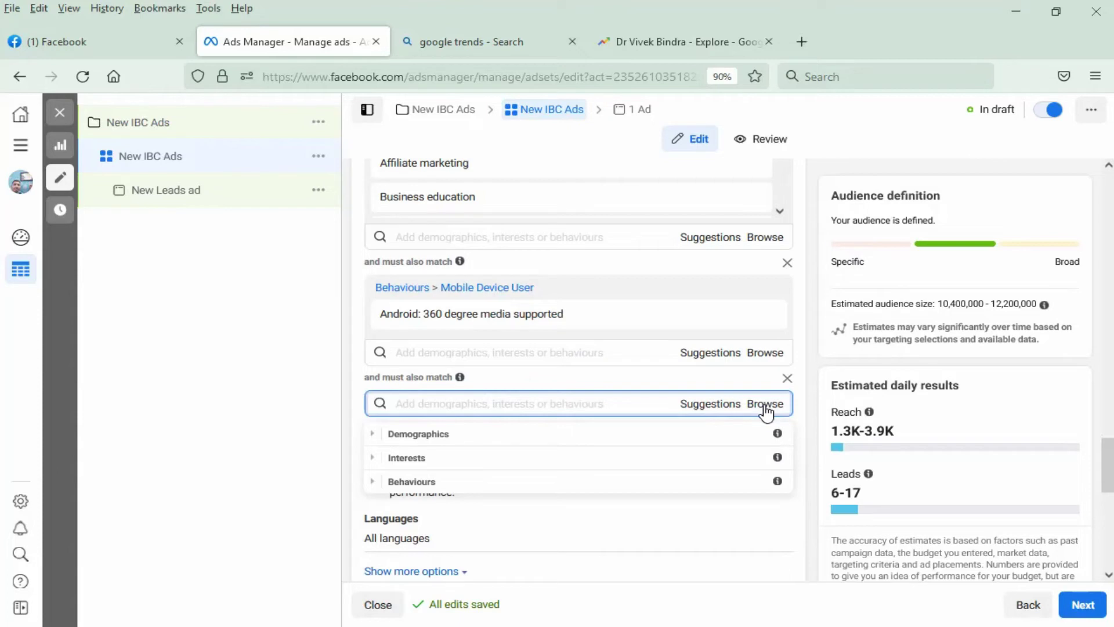
pyautogui.click(371, 483)
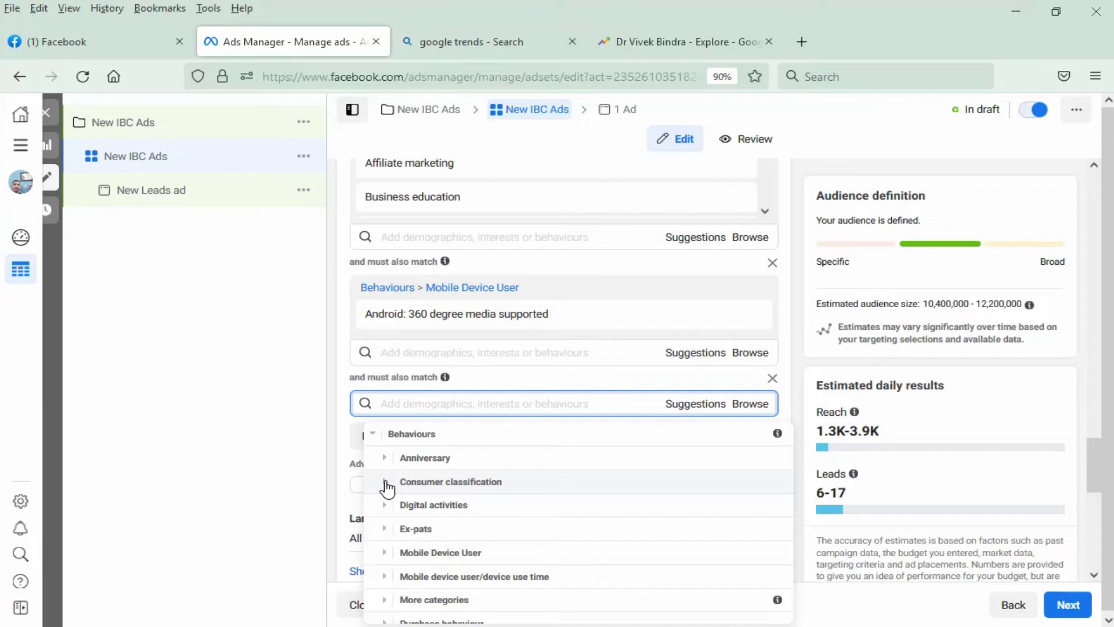
pyautogui.click(387, 488)
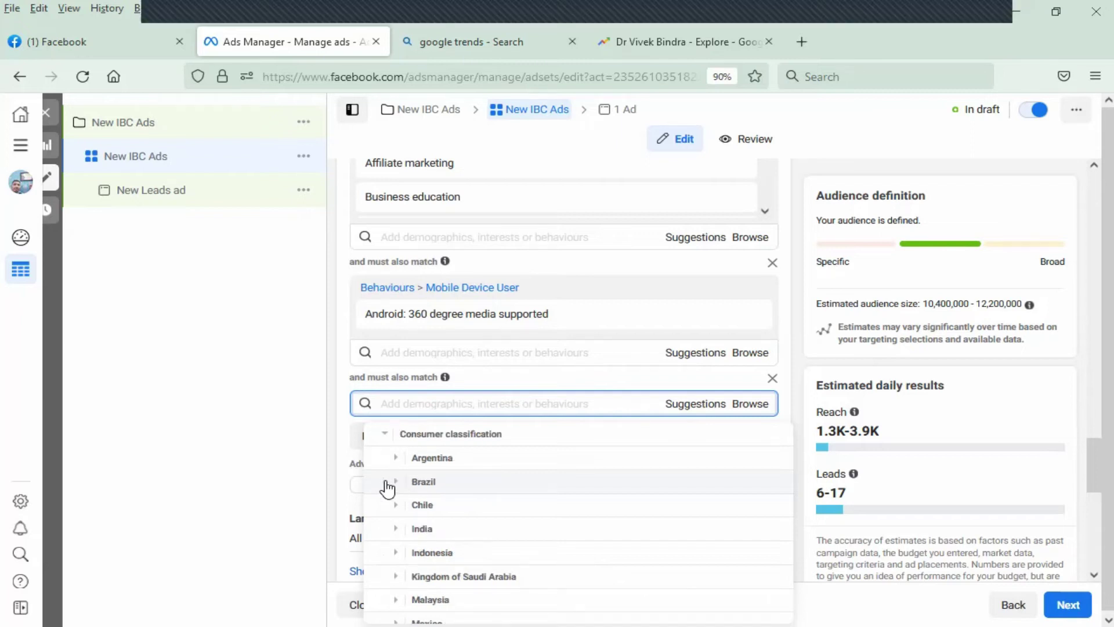
pyautogui.click(396, 531)
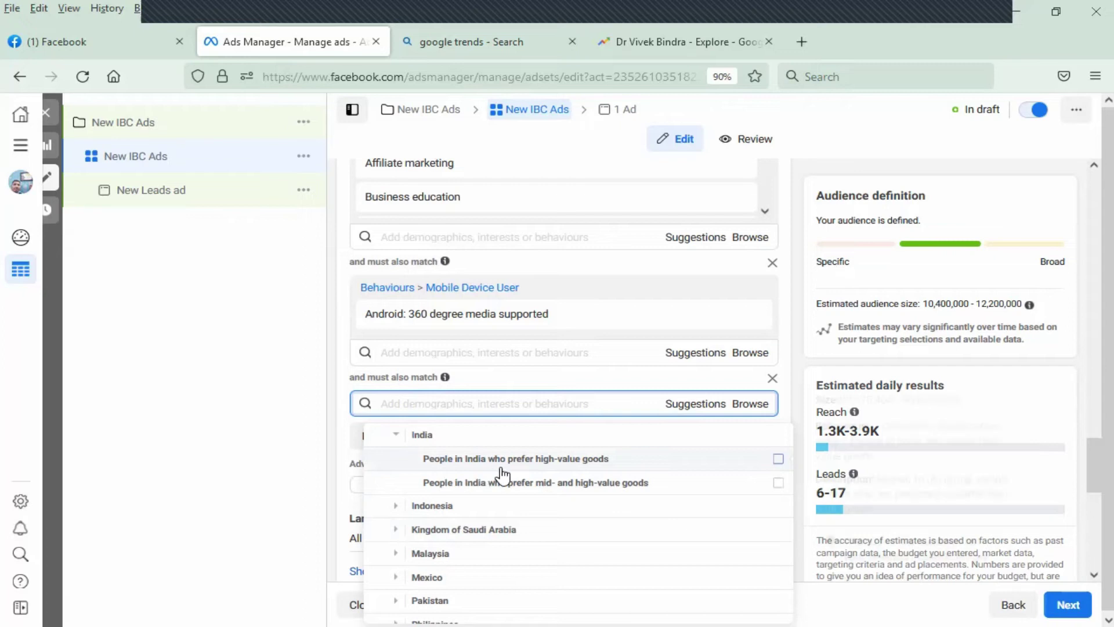
pyautogui.moveTo(574, 469)
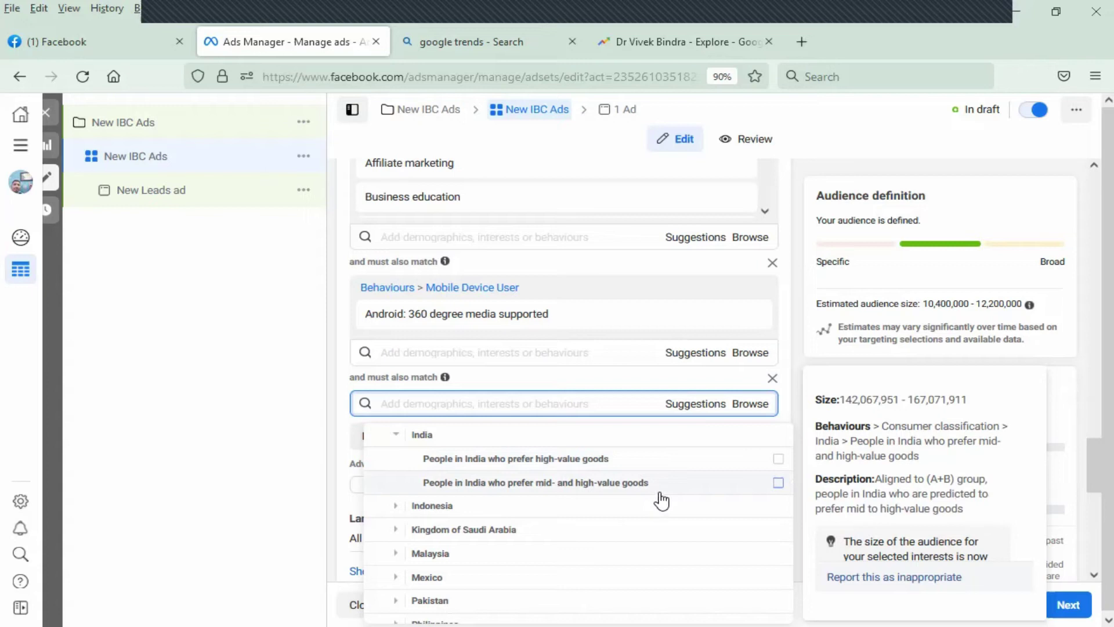
pyautogui.click(779, 483)
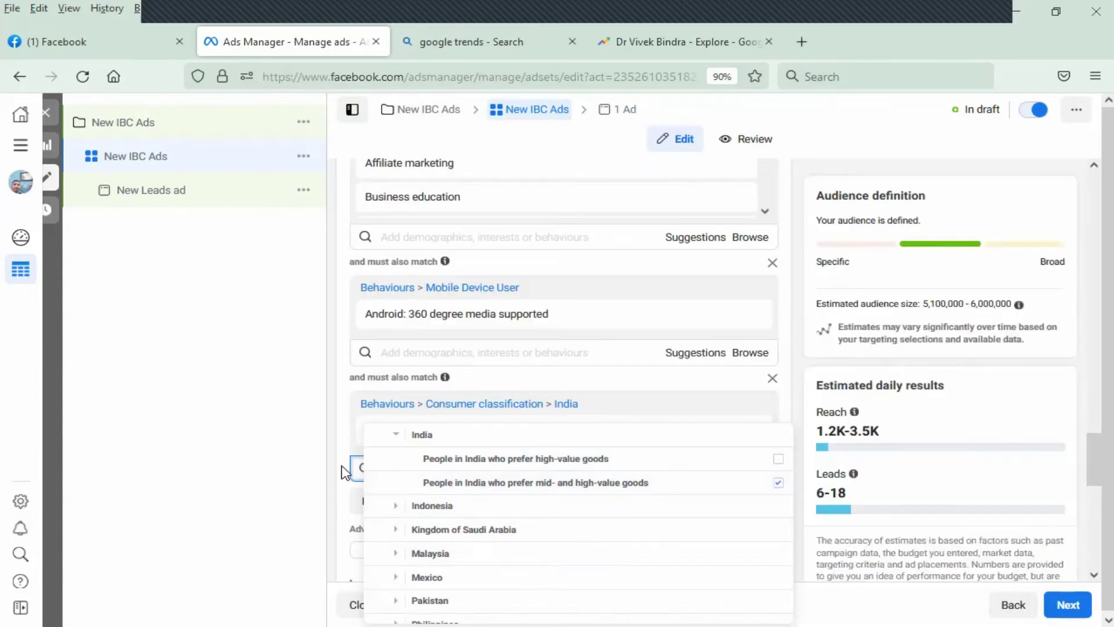
pyautogui.click(343, 438)
pyautogui.moveTo(557, 441)
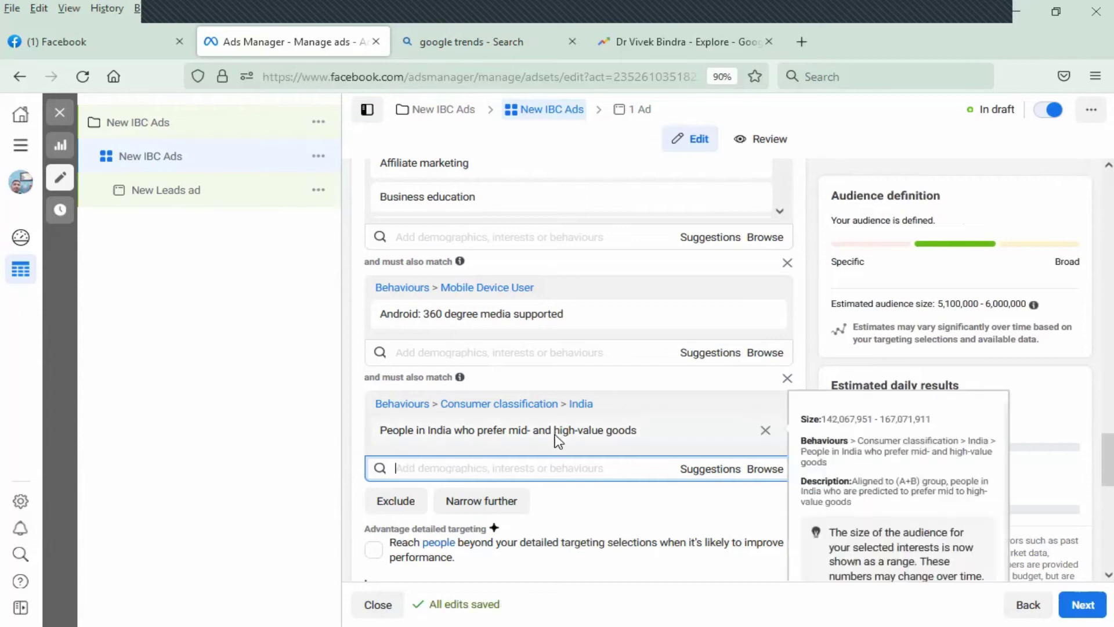
pyautogui.click(358, 438)
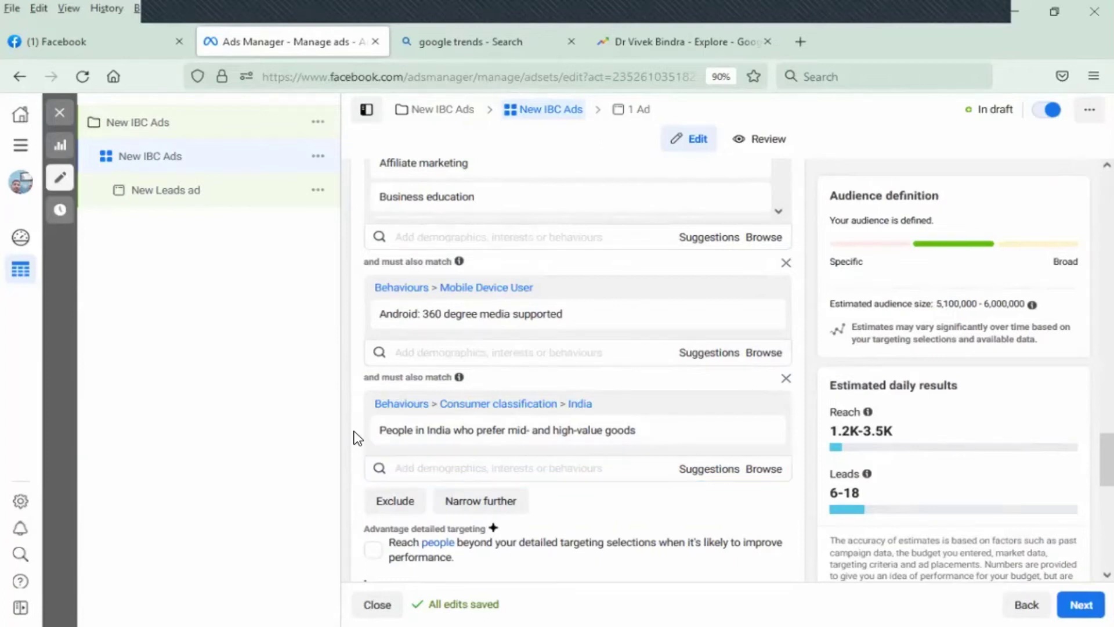
# Add another must-also-match condition below the India consumer classification and search its targeting options for bill
pyautogui.scroll(-2, 359, 438)
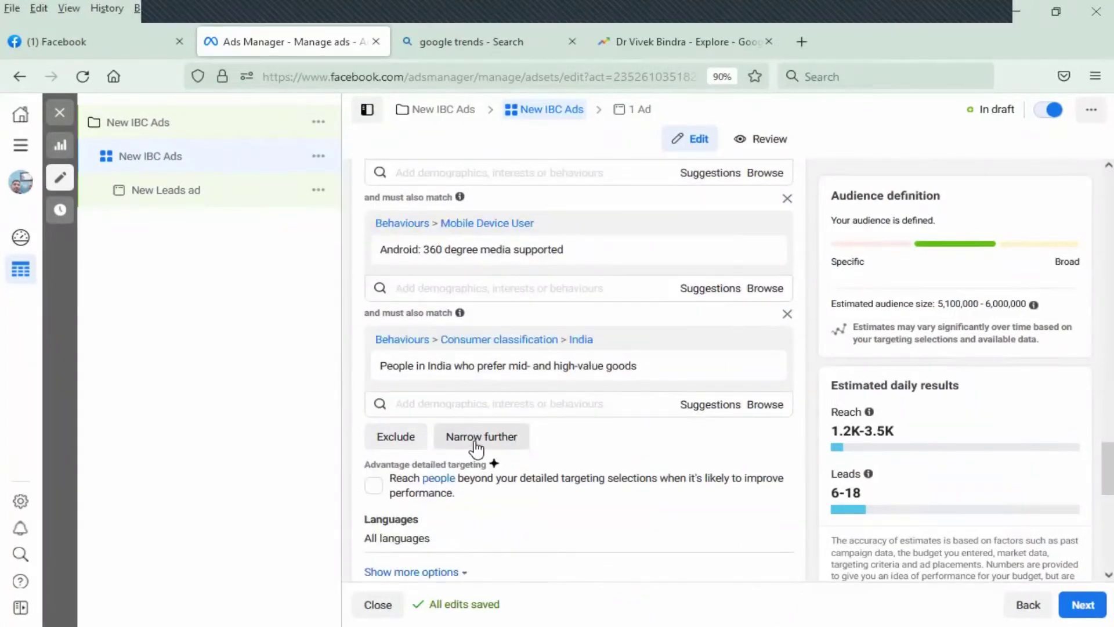
pyautogui.click(474, 441)
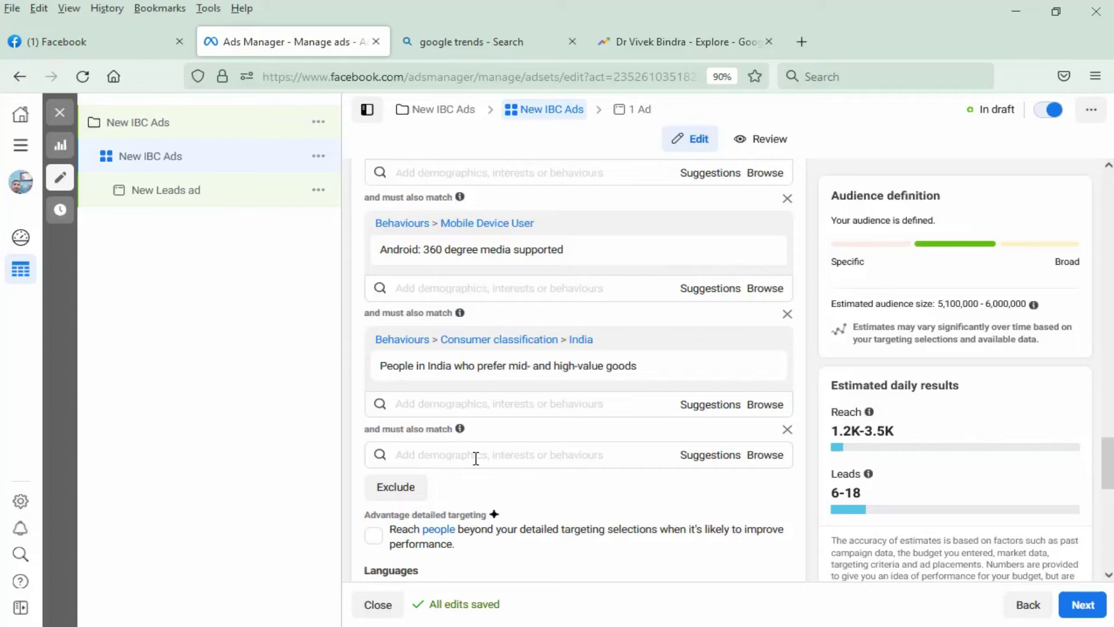
pyautogui.click(476, 459)
pyautogui.write('bill')
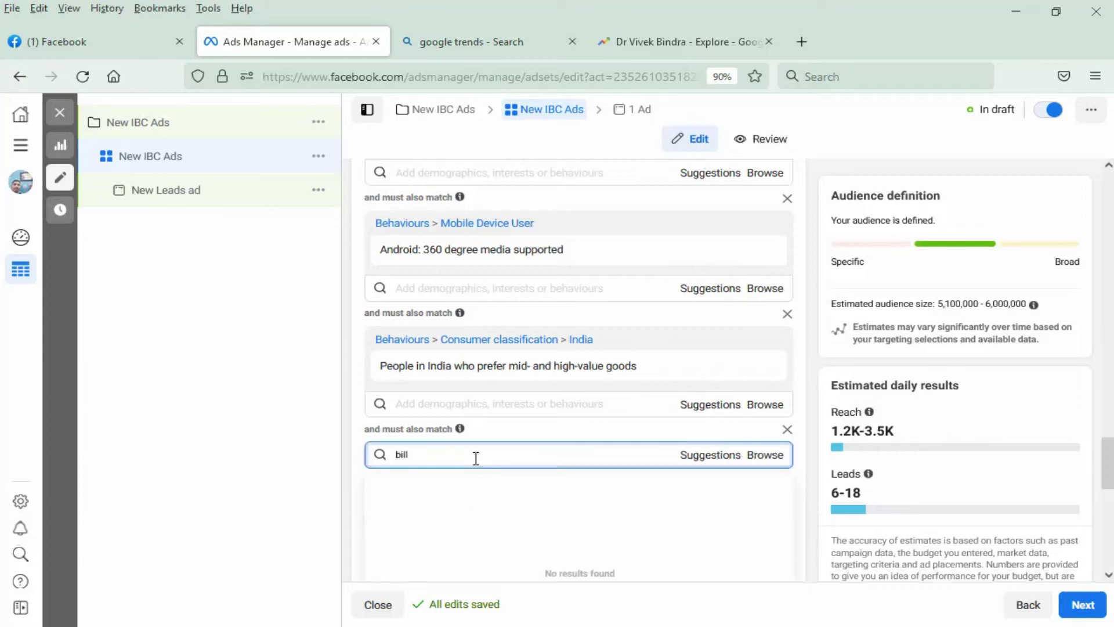
# Add the Bill Gates interest to the last "and must also match" group of the detailed targeting
pyautogui.write(' gets')
pyautogui.press('BackSpace')
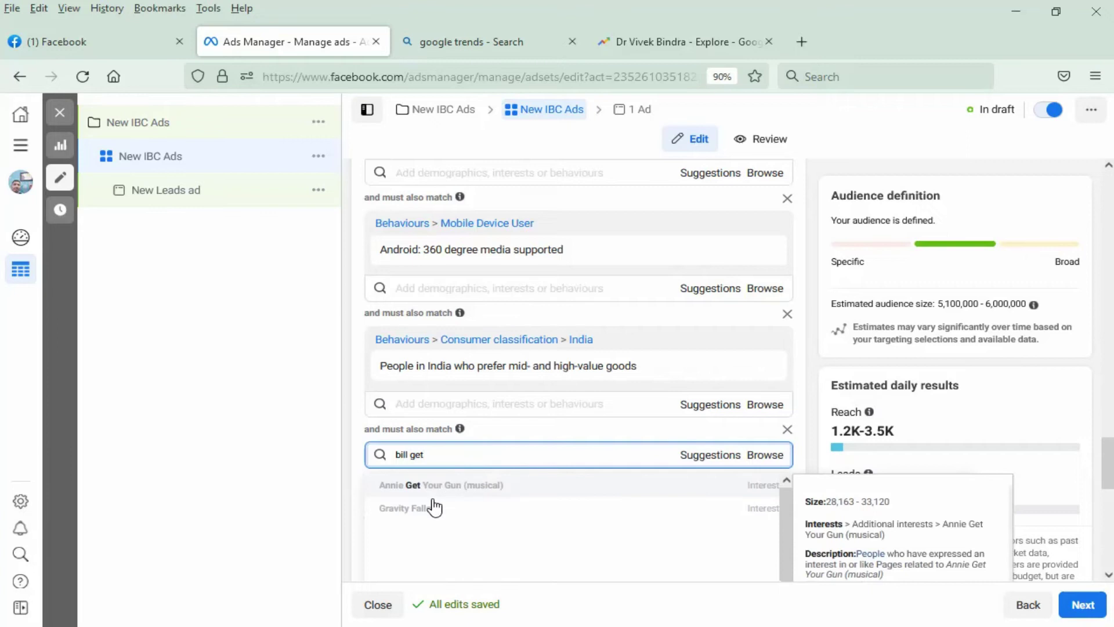
pyautogui.press('BackSpace')
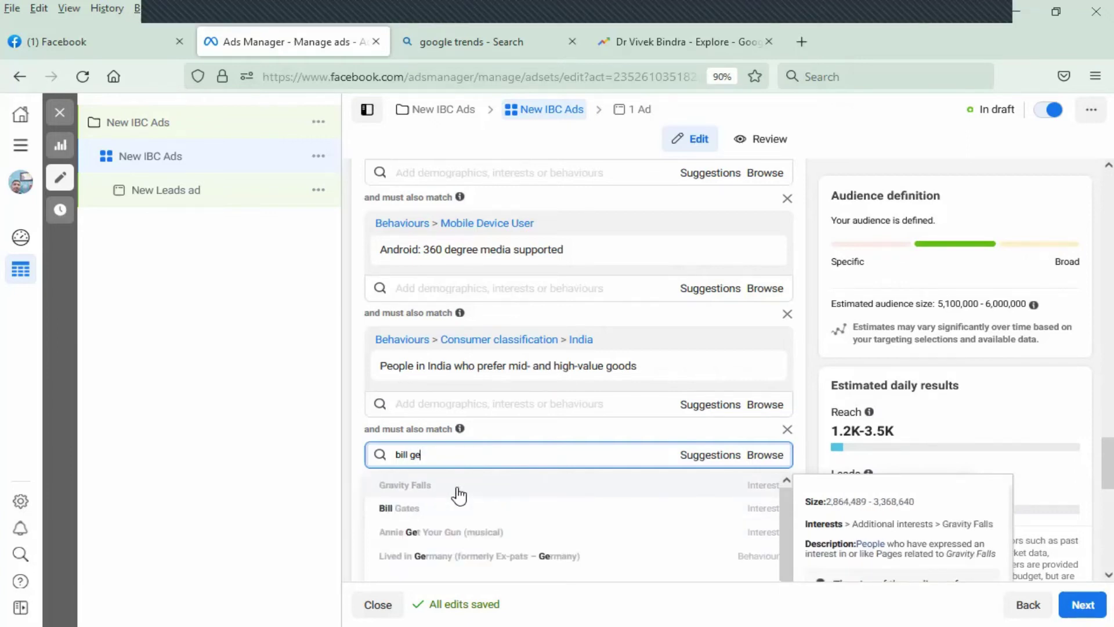
pyautogui.click(420, 508)
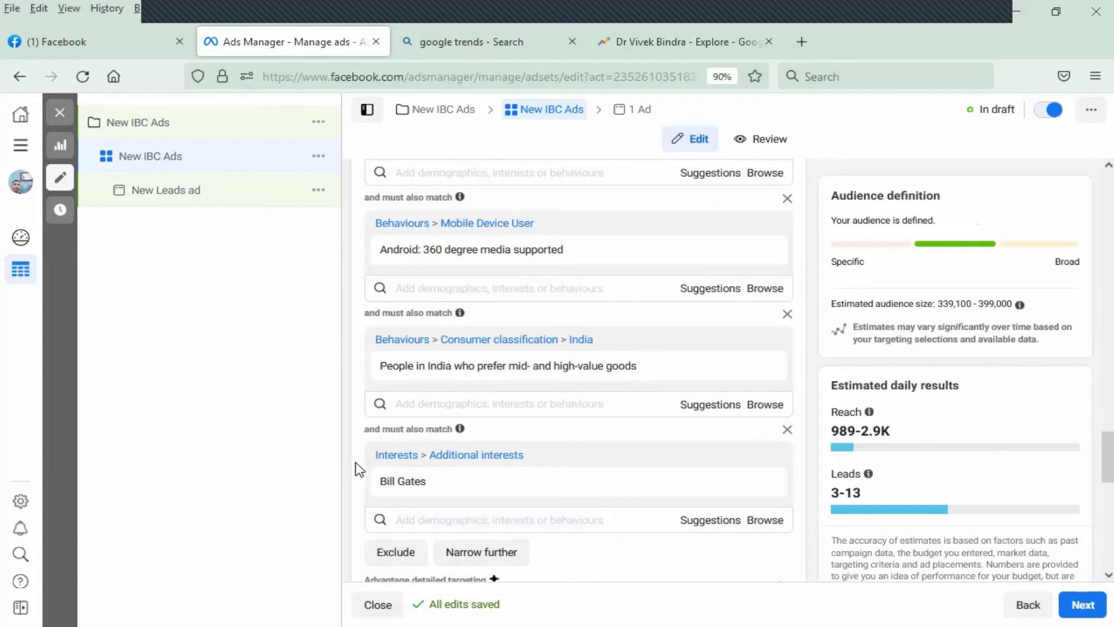
# Add the suggested interests Steve Jobs, Elon Musk, Jack Ma, Warren Buffett and Robert Kiyosaki to the Bill Gates group
pyautogui.scroll(-1, 359, 469)
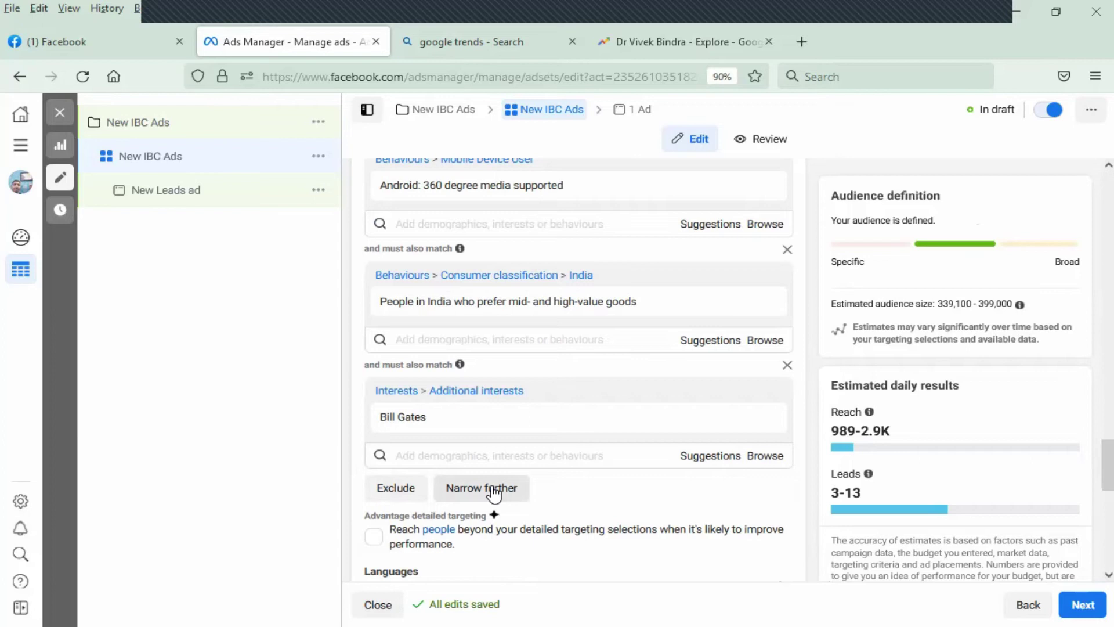
pyautogui.click(710, 456)
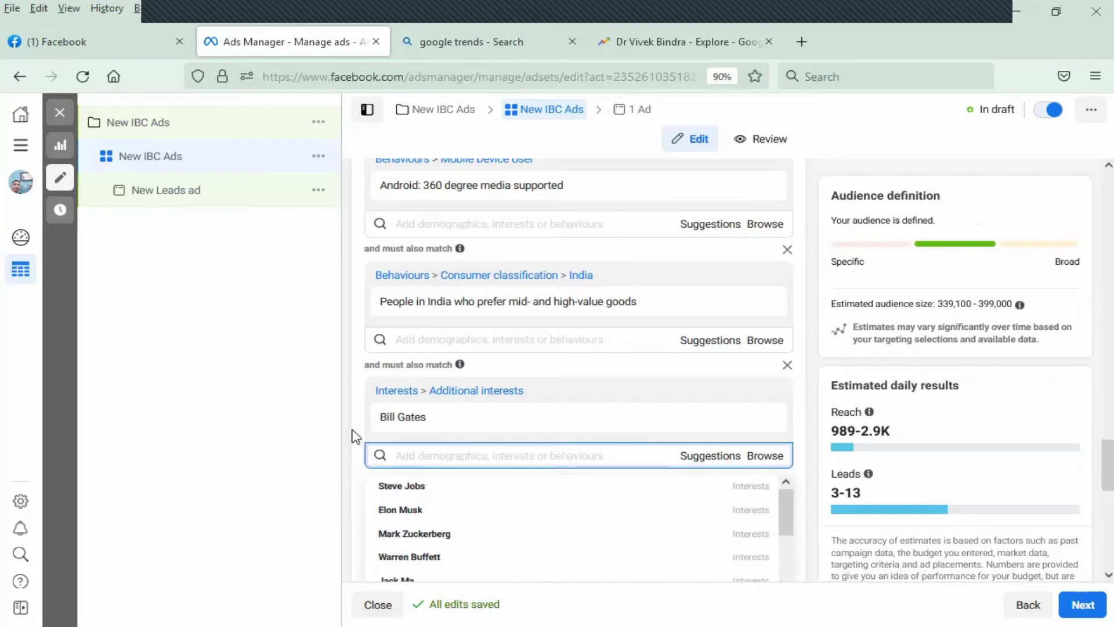
pyautogui.scroll(-1, 352, 436)
pyautogui.scroll(-1, 356, 436)
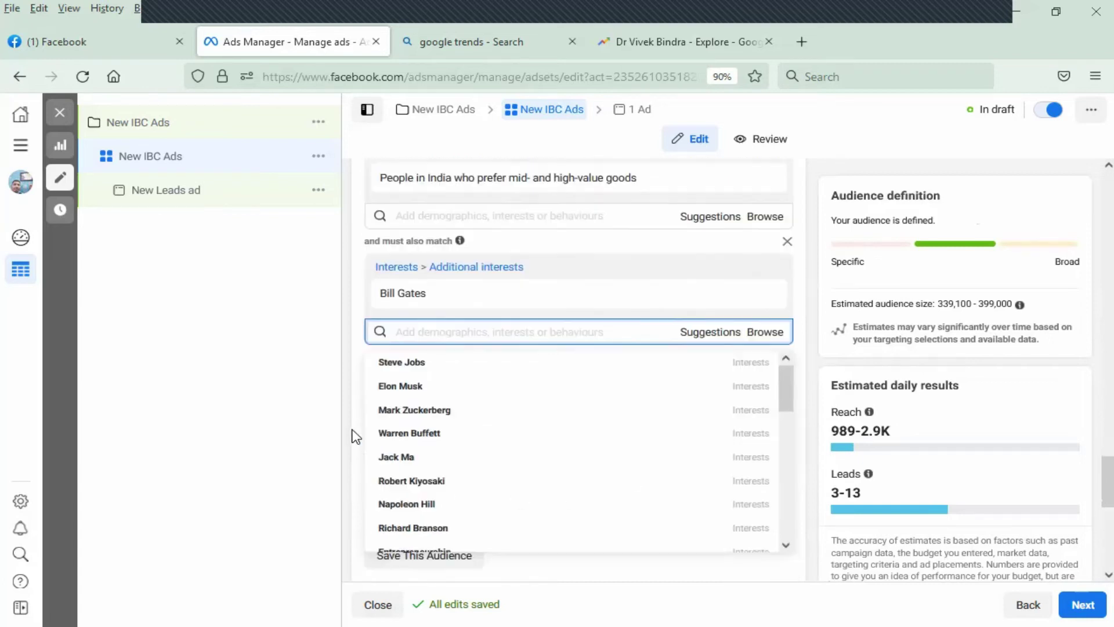
pyautogui.click(398, 358)
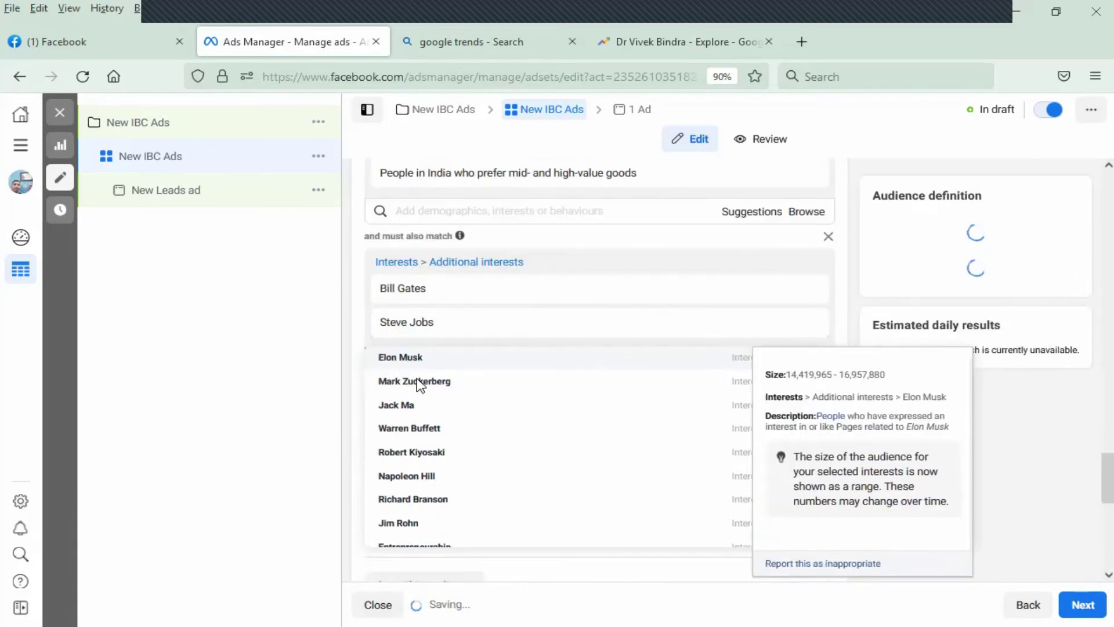
pyautogui.click(403, 391)
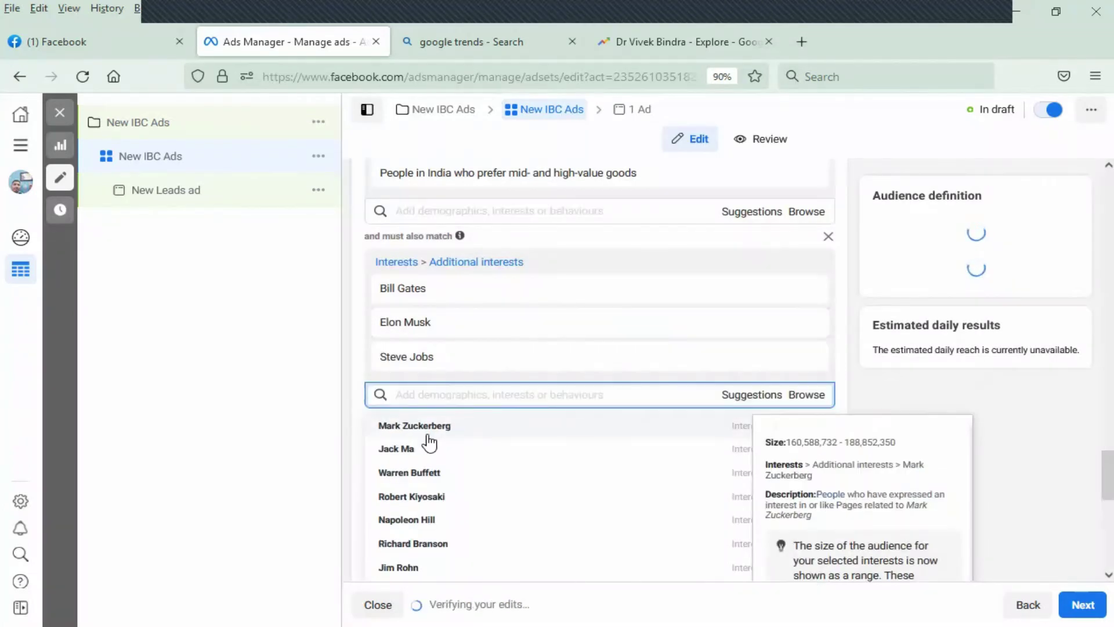
pyautogui.click(415, 456)
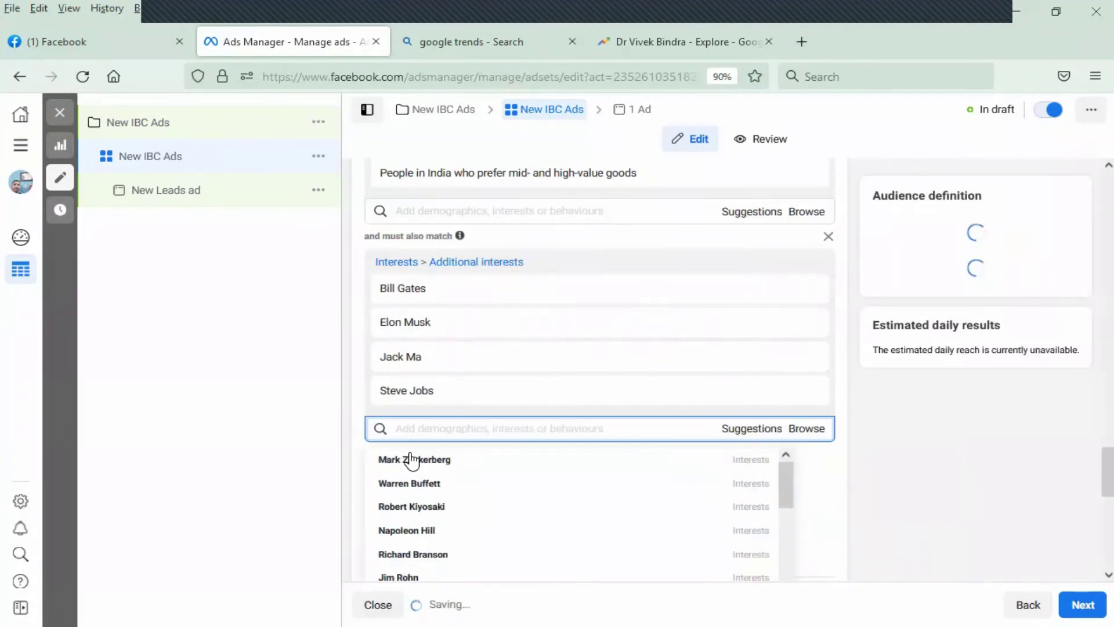
pyautogui.click(441, 491)
pyautogui.moveTo(438, 516)
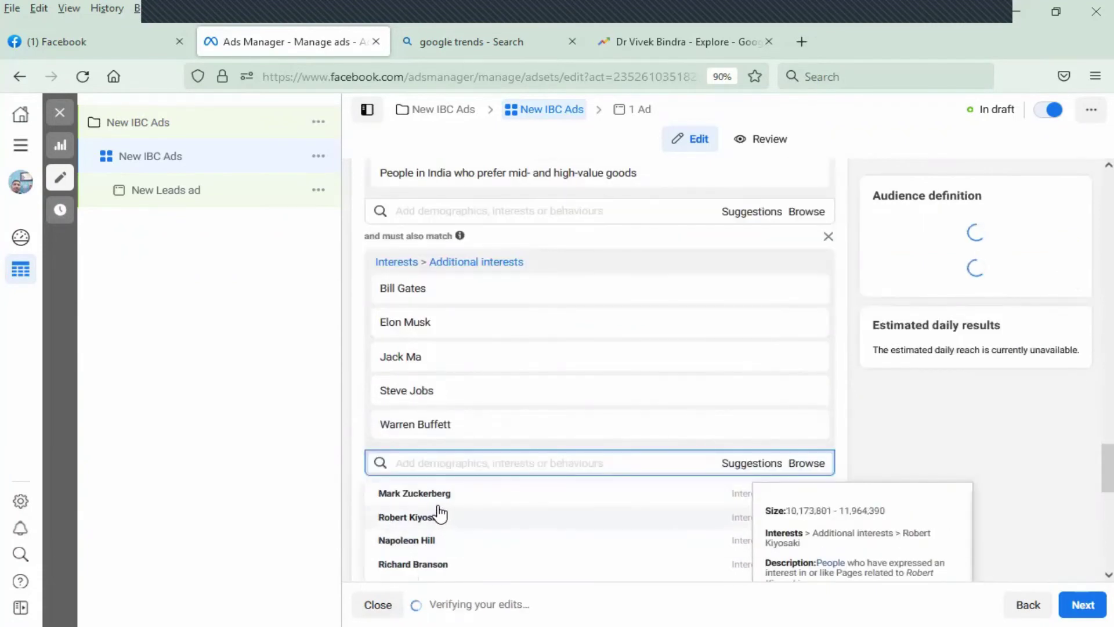
pyautogui.click(438, 524)
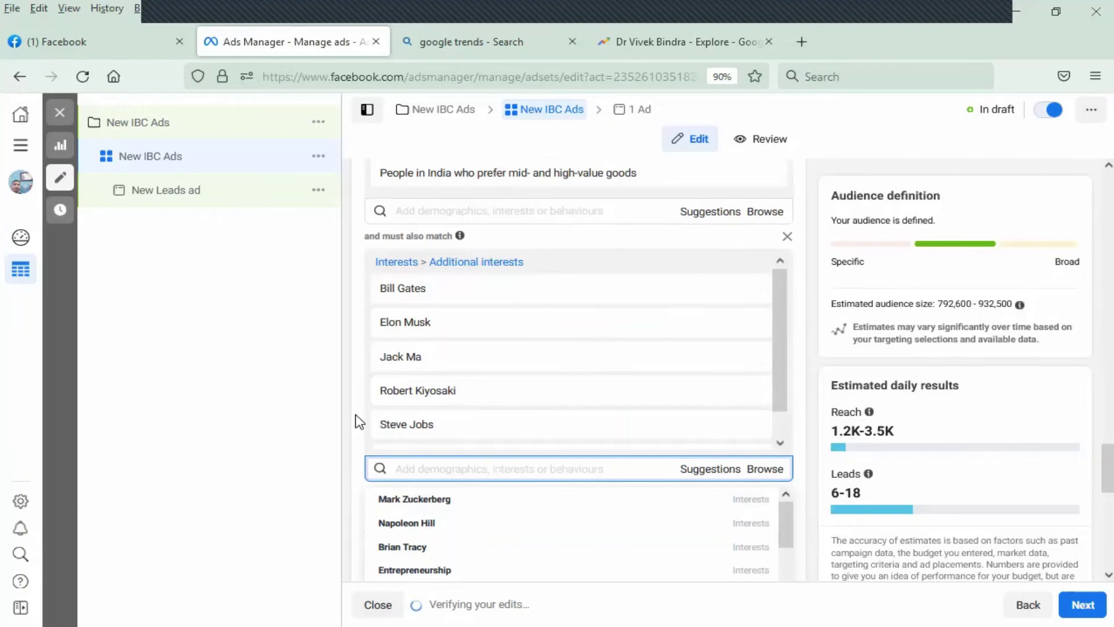
# Add Mark Zuckerberg from the suggested interests to the same narrowing group and close the suggestions
pyautogui.scroll(-1, 356, 421)
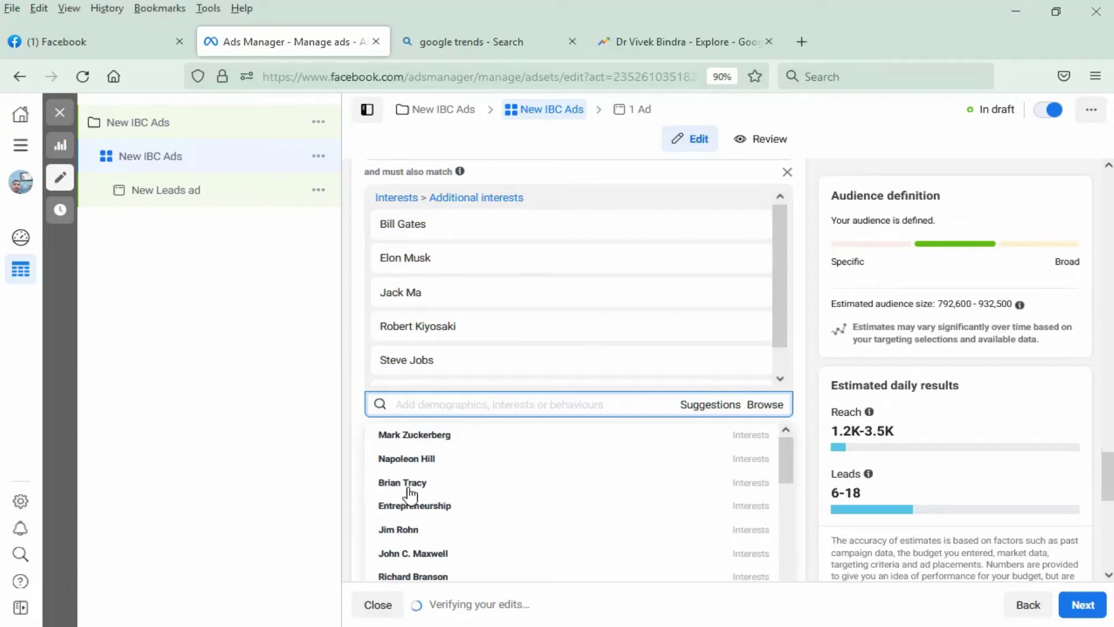
pyautogui.moveTo(411, 494)
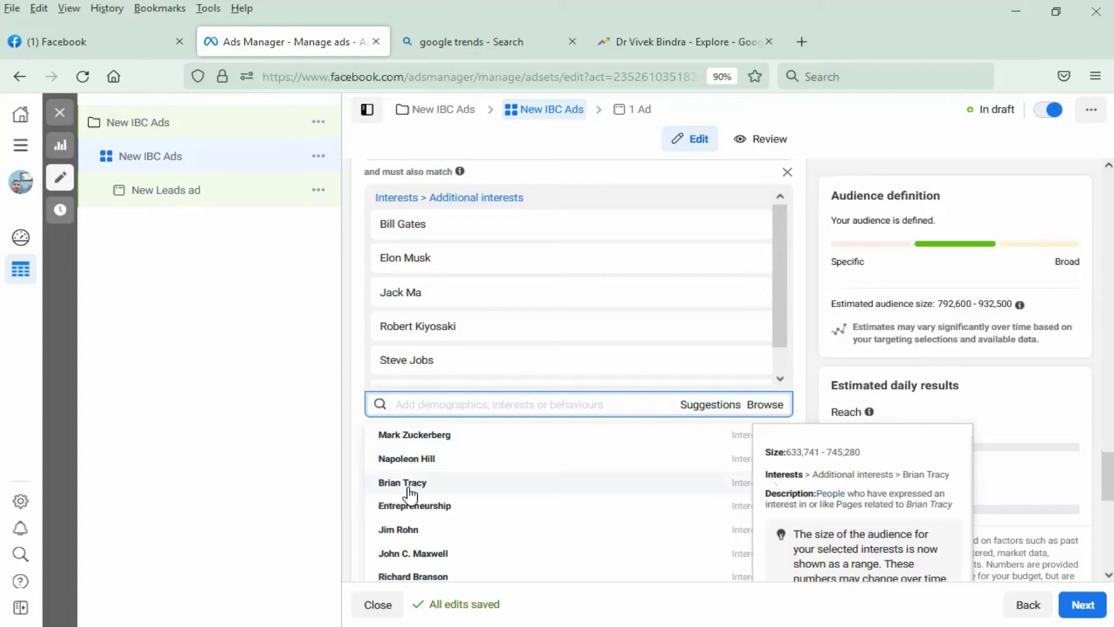
pyautogui.moveTo(460, 457)
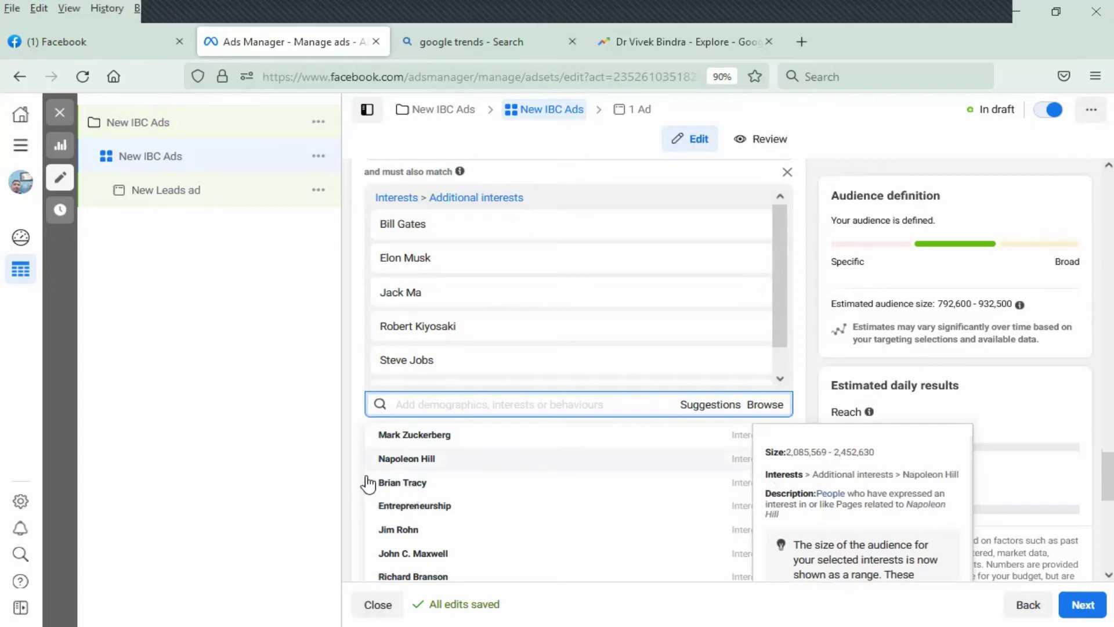
pyautogui.click(359, 438)
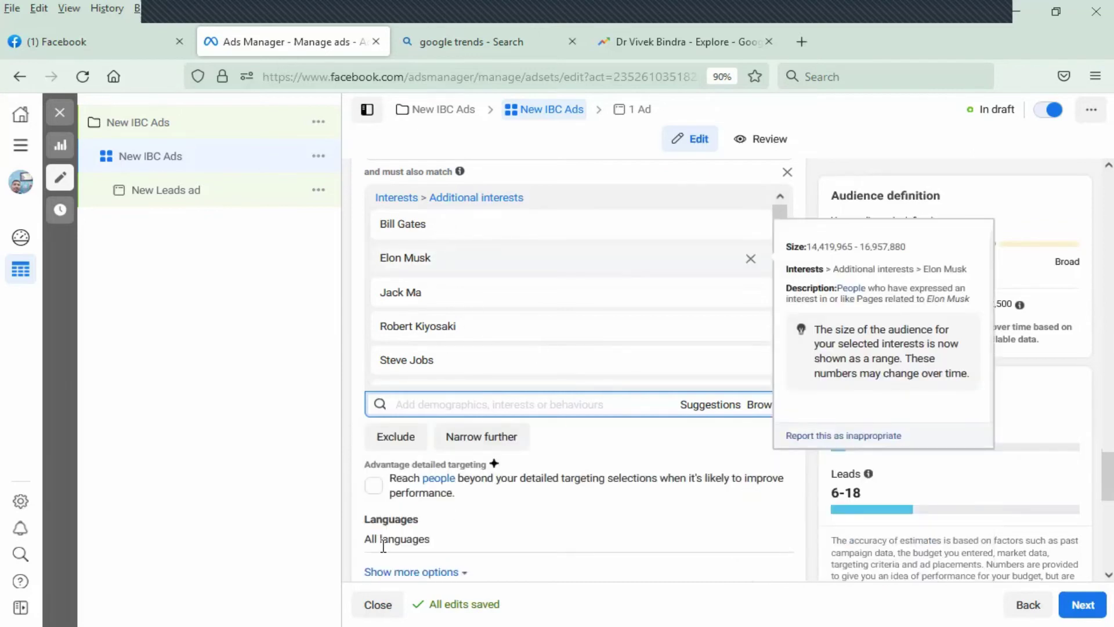
pyautogui.click(705, 407)
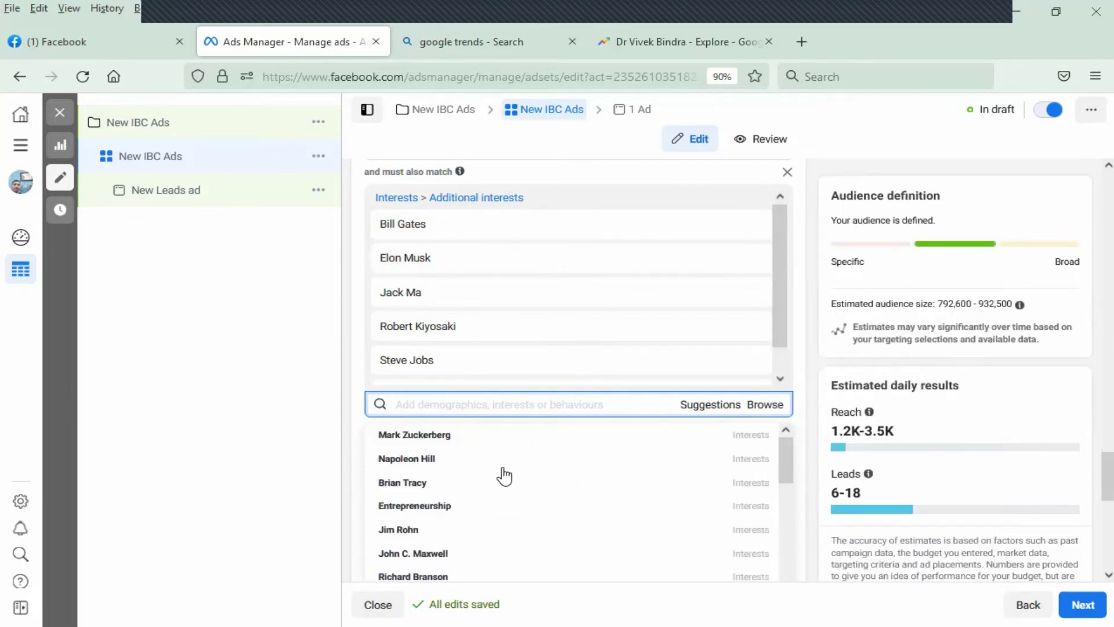
pyautogui.click(444, 440)
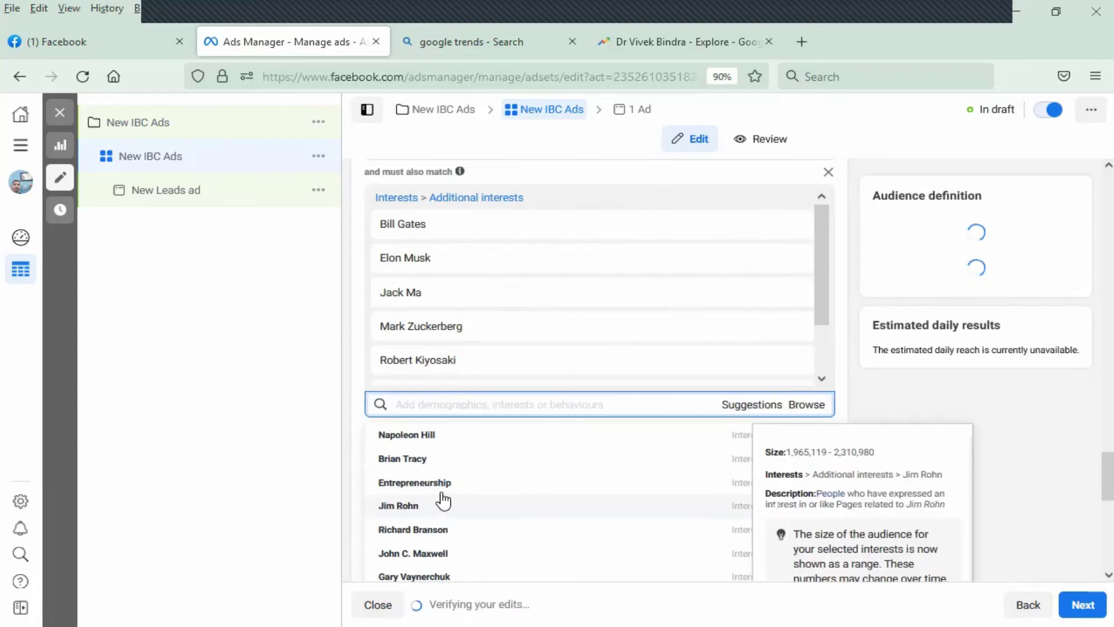
pyautogui.click(357, 485)
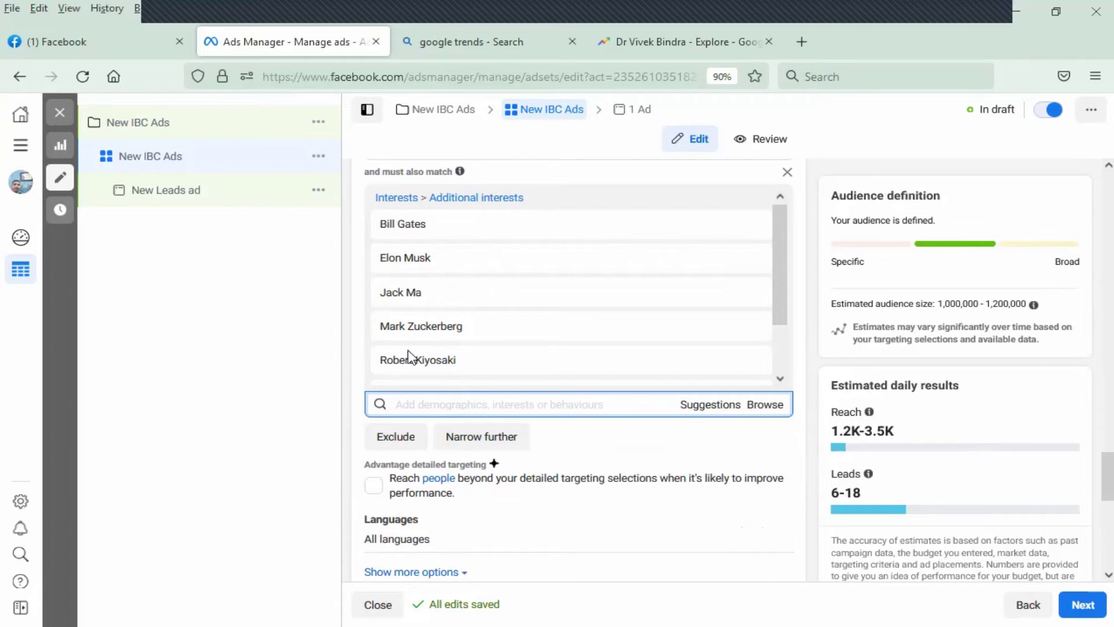
# Search the narrowing group's interests for "vivek bindra" and clear the query
pyautogui.scroll(-2, 514, 308)
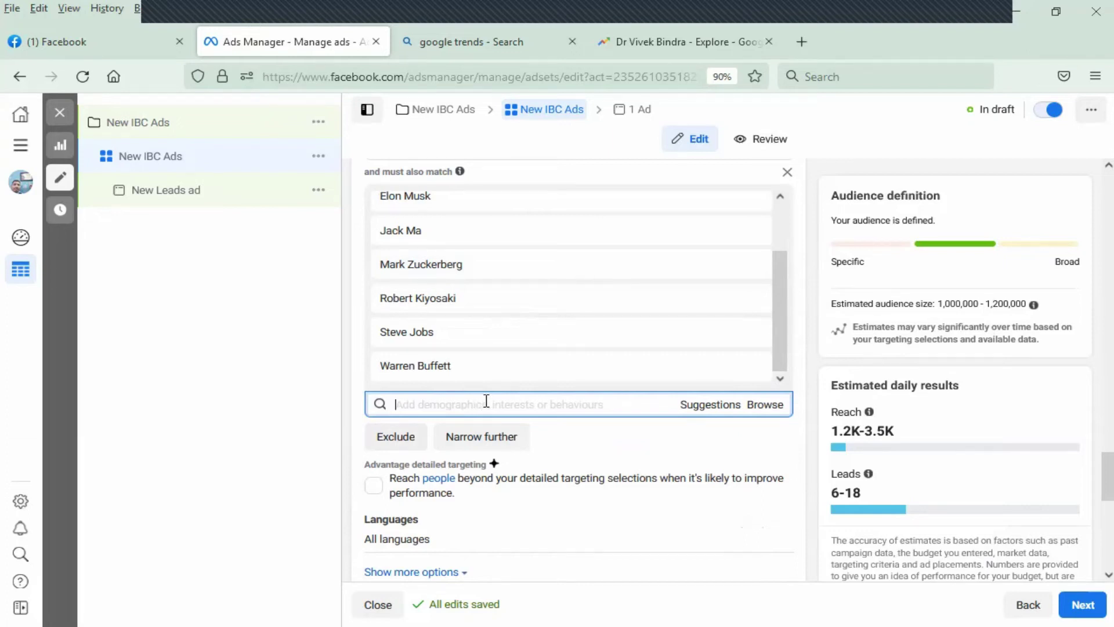
pyautogui.write('vivek bindra')
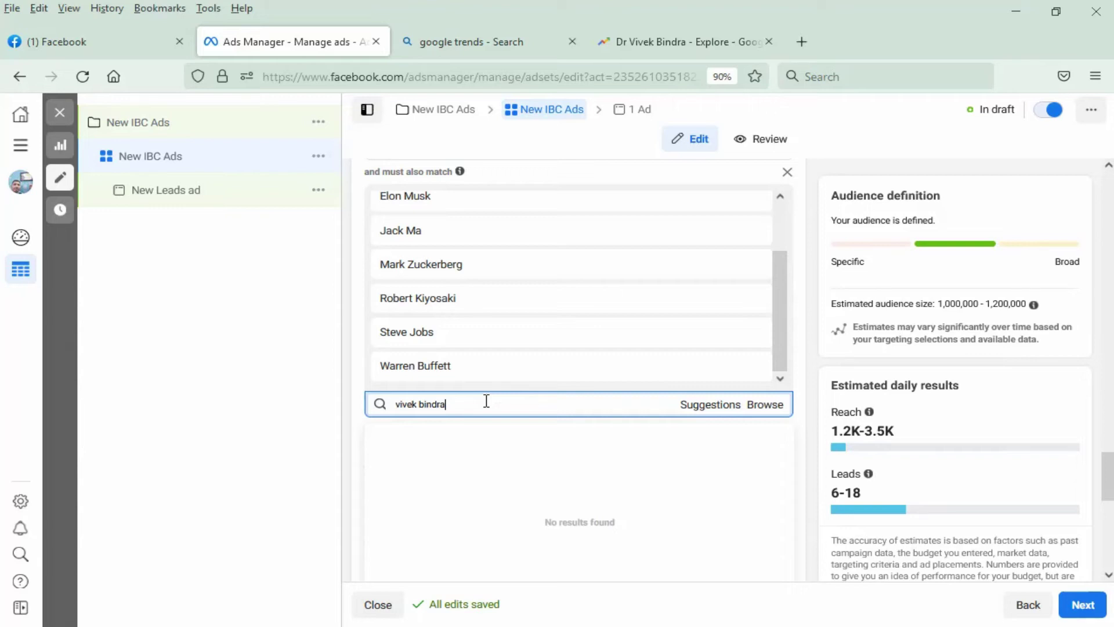
pyautogui.press('BackSpace')
pyautogui.press('BackSpace')
pyautogui.press('BackSpace')
pyautogui.press('BackSpace')
pyautogui.press('BackSpace')
pyautogui.press('BackSpace')
pyautogui.press('BackSpace')
pyautogui.press('BackSpace')
pyautogui.press('BackSpace')
pyautogui.press('BackSpace')
pyautogui.press('BackSpace')
pyautogui.press('BackSpace')
# Search the narrowing group's interests for "sandeep mah", clear the query and close the results
pyautogui.click(486, 401)
pyautogui.write('sandeep mah')
pyautogui.press('BackSpace')
pyautogui.press('BackSpace')
pyautogui.press('BackSpace')
pyautogui.press('BackSpace')
pyautogui.press('BackSpace')
pyautogui.press('BackSpace')
pyautogui.press('BackSpace')
pyautogui.press('BackSpace')
pyautogui.press('BackSpace')
pyautogui.press('BackSpace')
pyautogui.press('BackSpace')
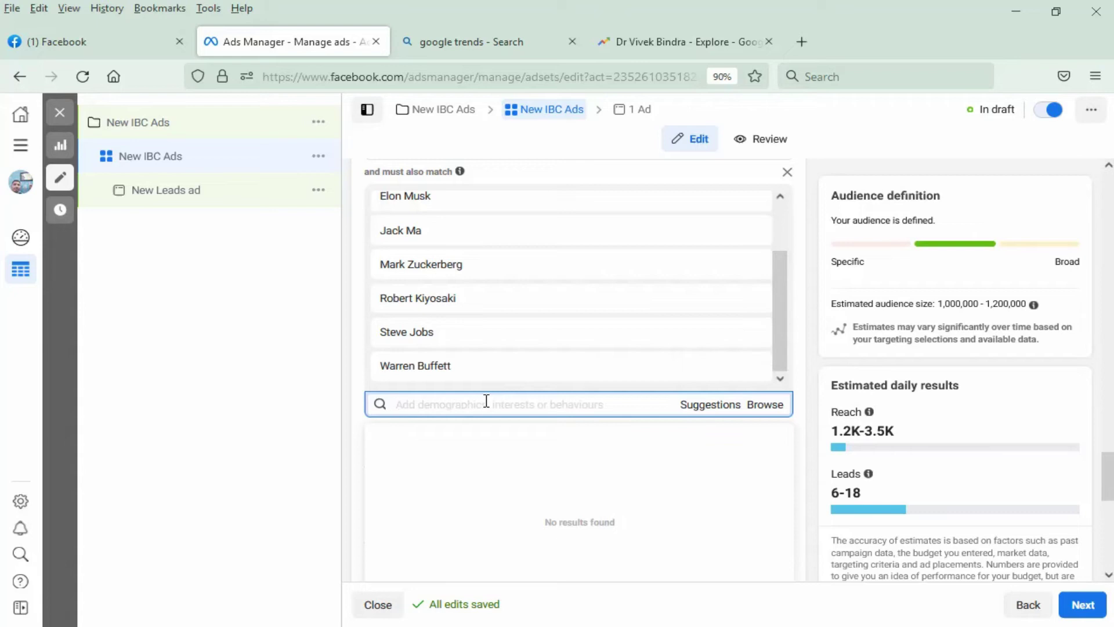
pyautogui.click(362, 364)
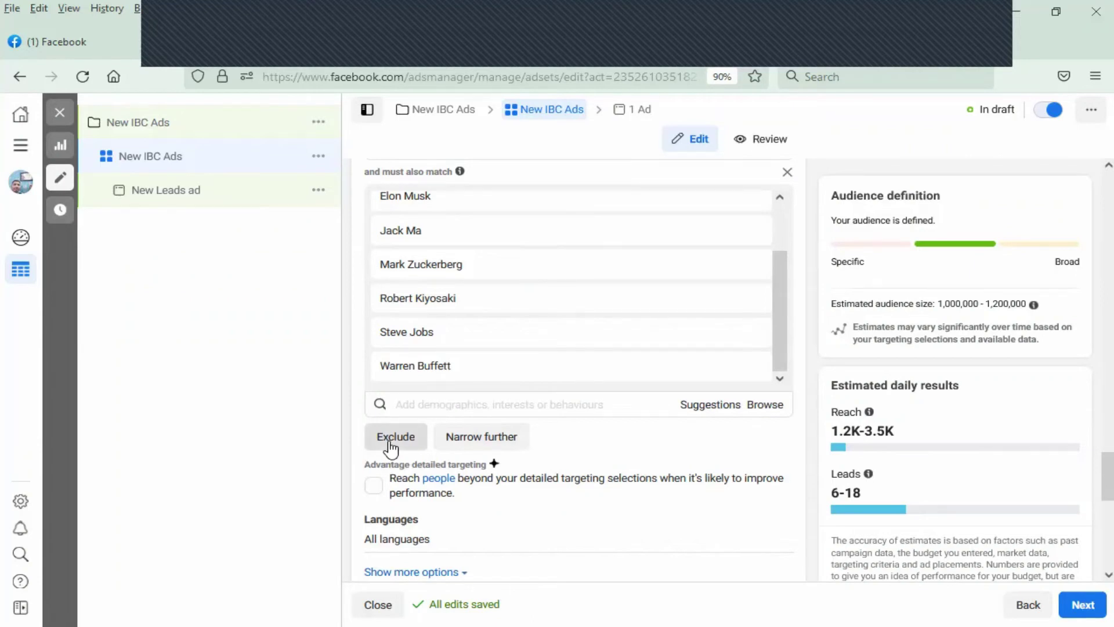
# Add an exclusion to the detailed targeting for people with the job title Affiliate
pyautogui.click(390, 442)
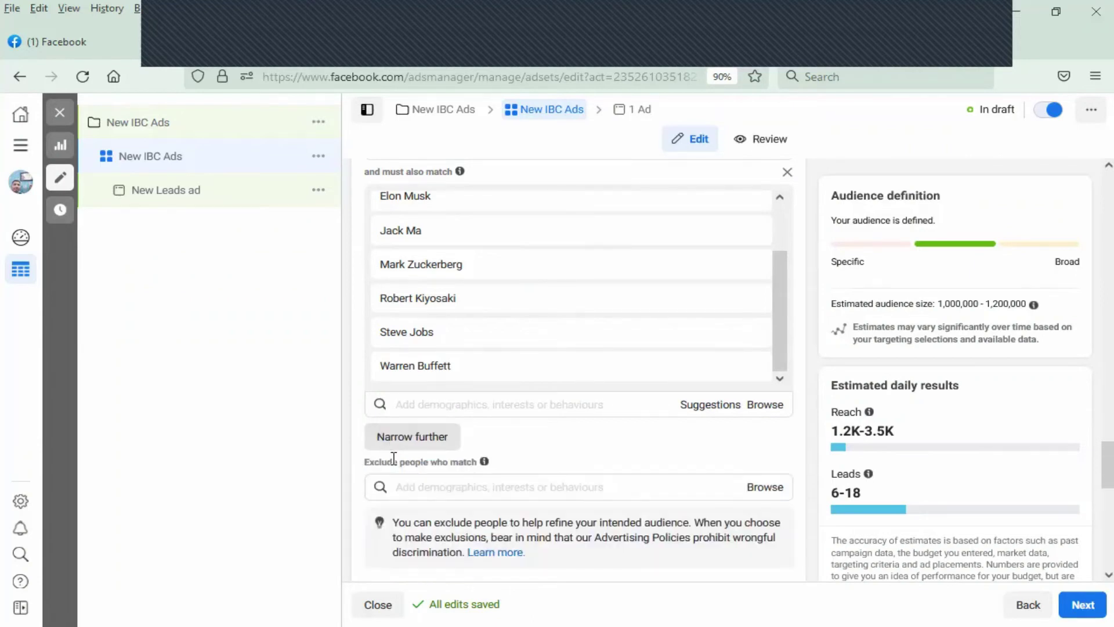
pyautogui.click(430, 492)
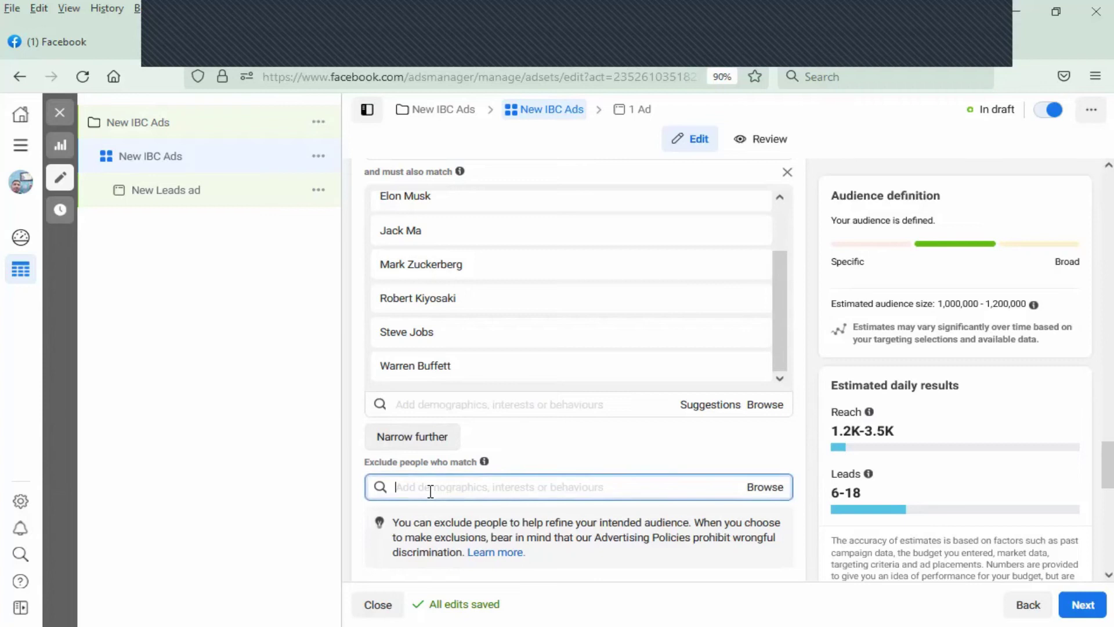
pyautogui.write('affili')
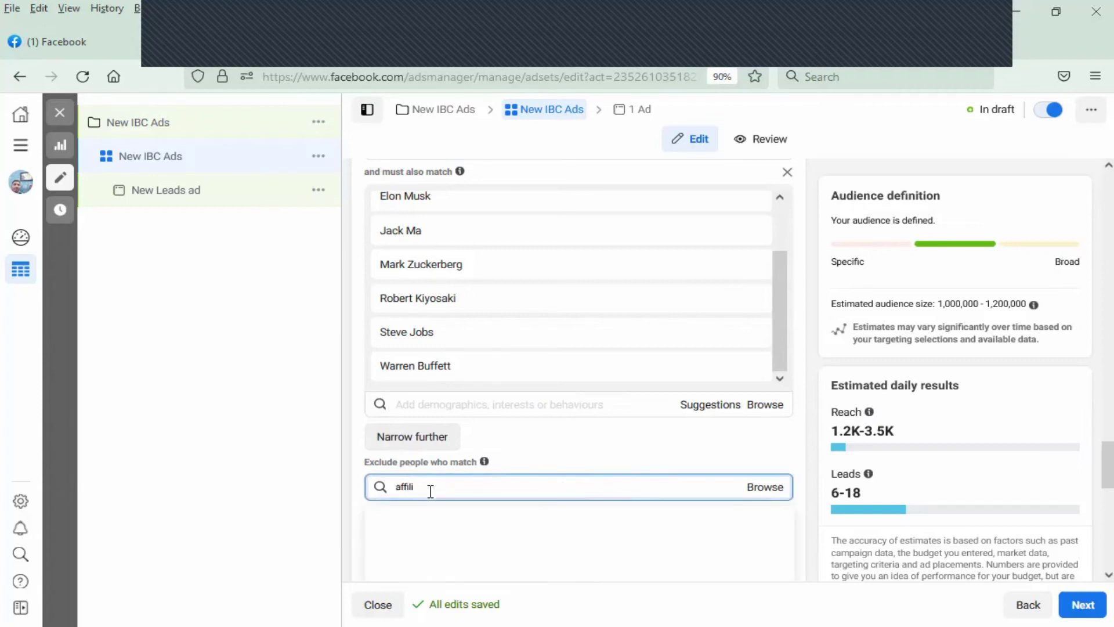
pyautogui.scroll(-2, 356, 463)
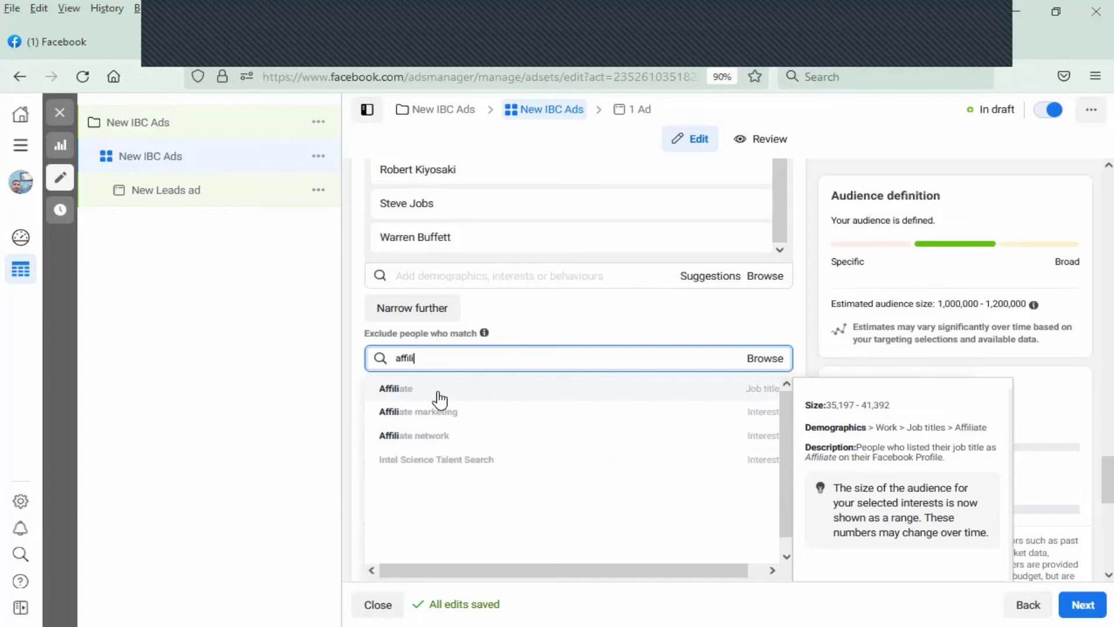
pyautogui.click(723, 400)
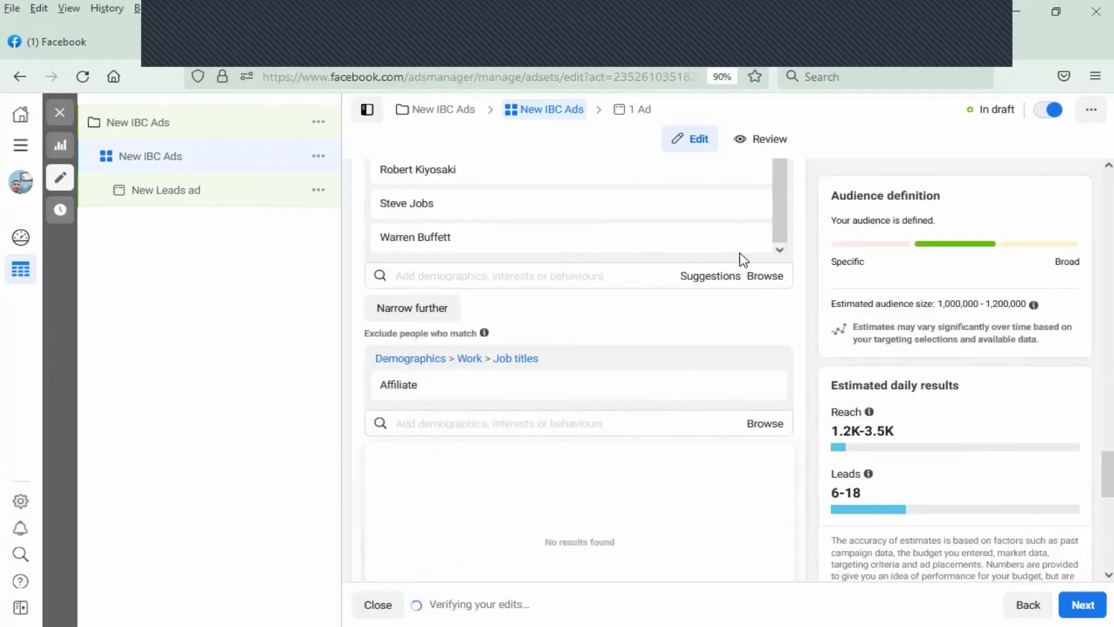
pyautogui.moveTo(441, 354)
pyautogui.mouseDown()
pyautogui.moveTo(428, 354)
pyautogui.moveTo(429, 464)
pyautogui.moveTo(805, 380)
pyautogui.moveTo(589, 353)
pyautogui.moveTo(424, 358)
pyautogui.mouseUp()
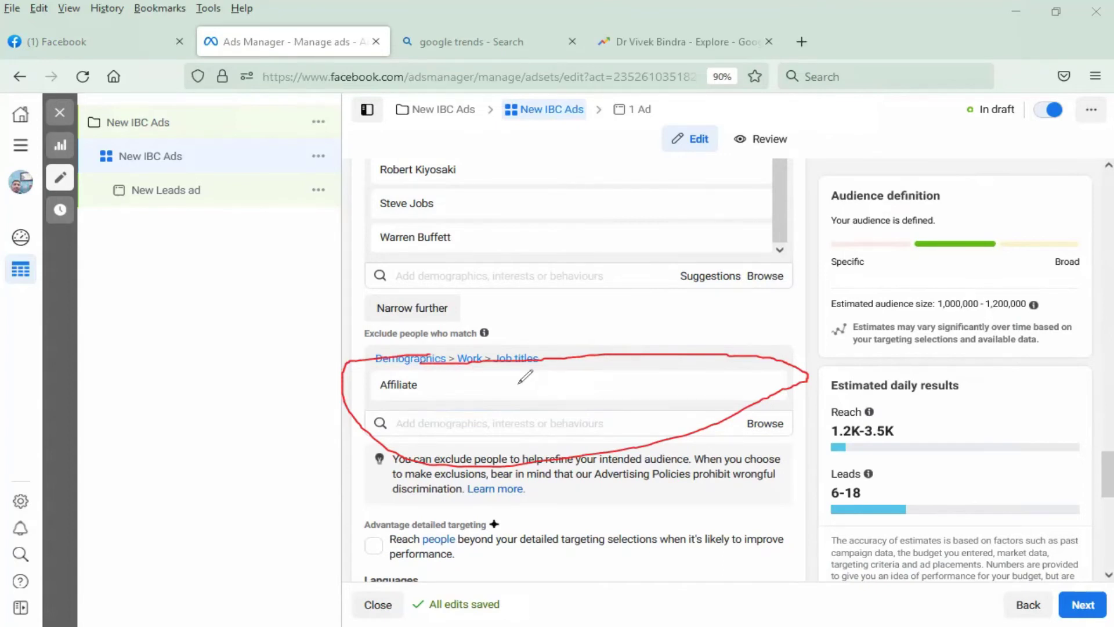
pyautogui.press('e')
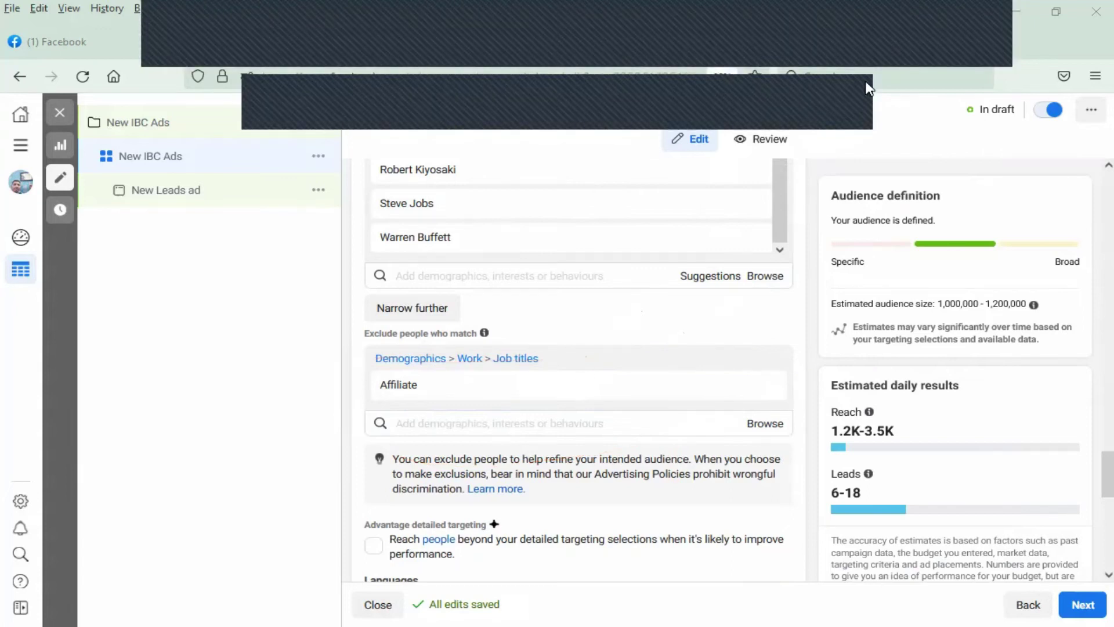
# Search the audience exclusions for "IBC" and clear the query
pyautogui.click(521, 428)
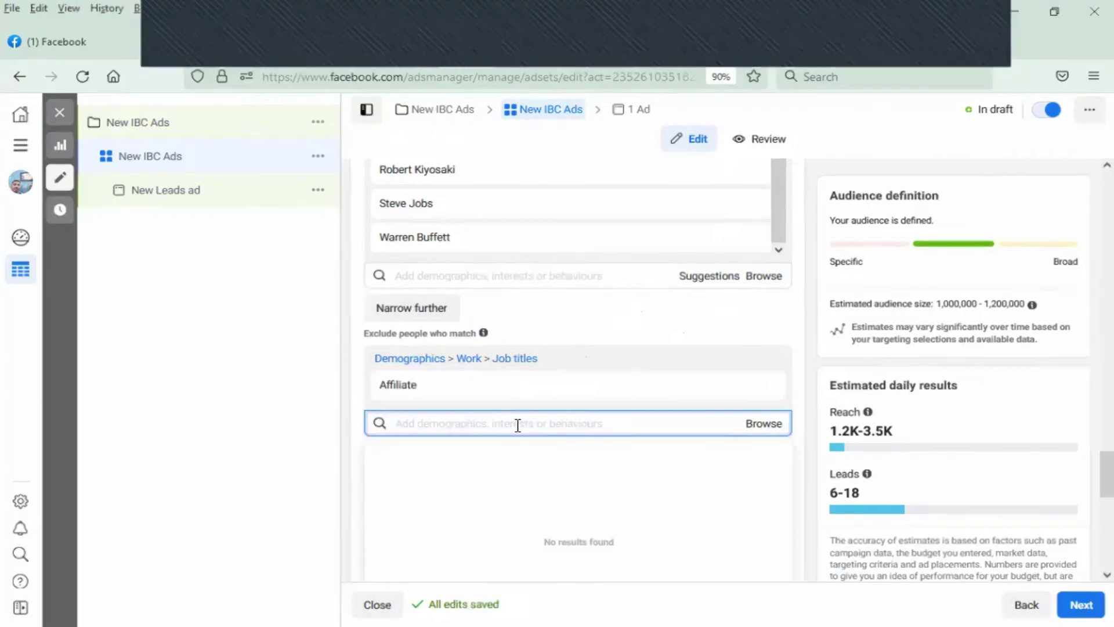
pyautogui.write('IBC')
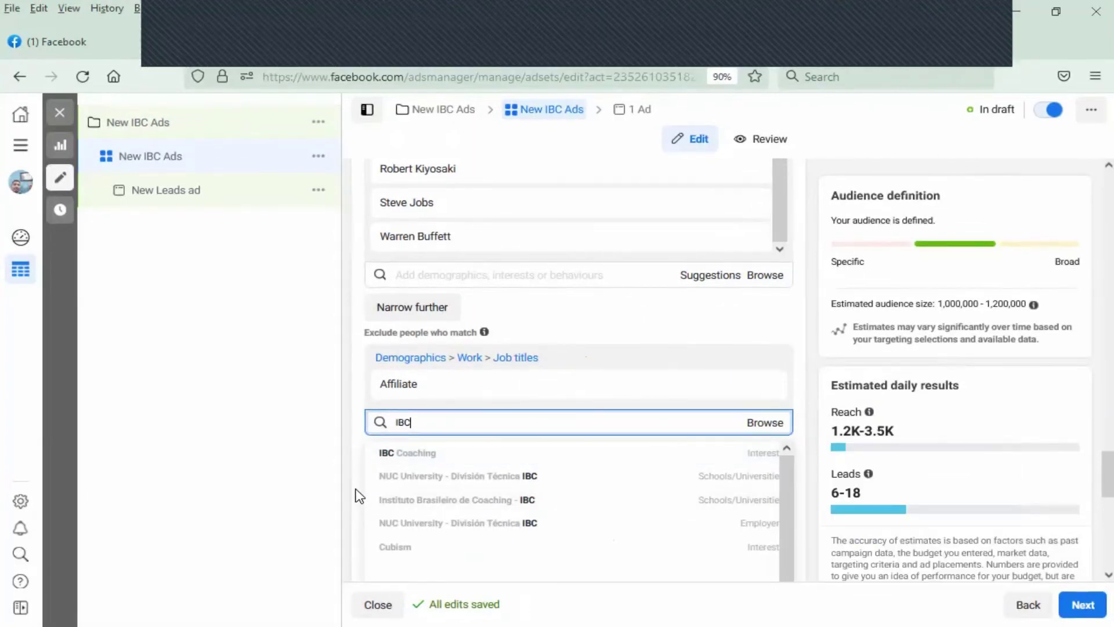
pyautogui.scroll(-1, 356, 493)
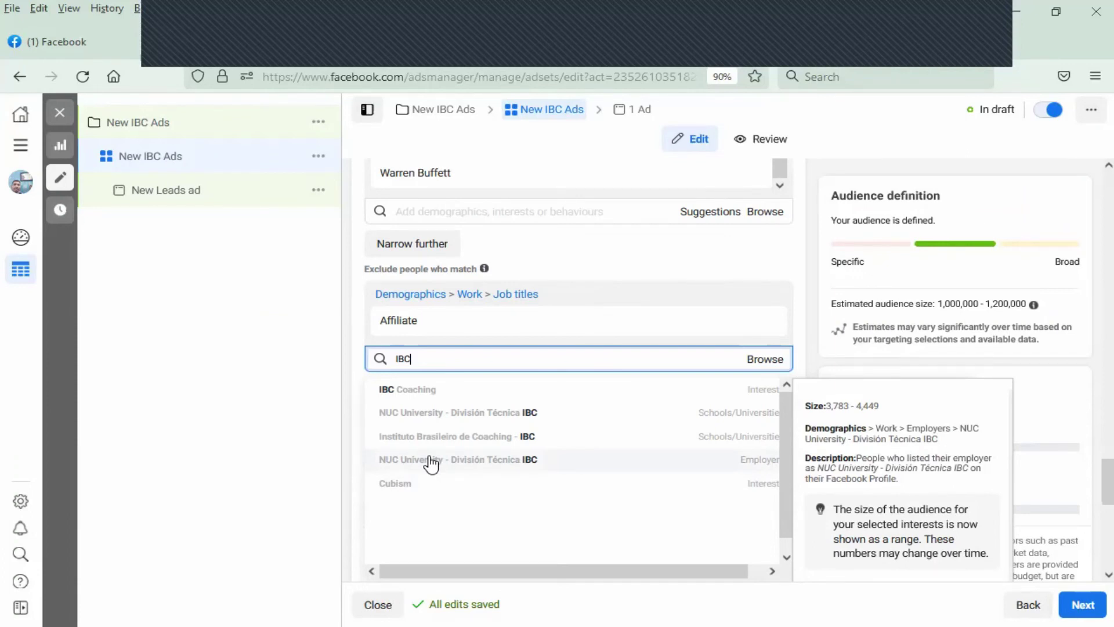
pyautogui.press('BackSpace')
pyautogui.press('BackSpace')
pyautogui.press('BackSpace')
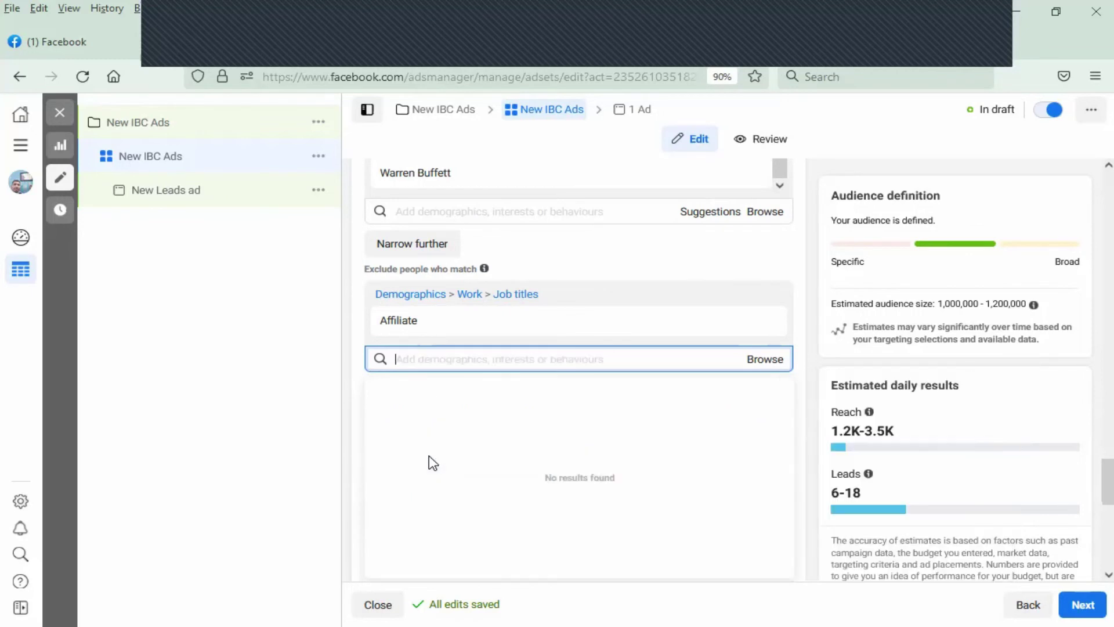
# Search the audience exclusions for "Business Consultant"
pyautogui.write('Business')
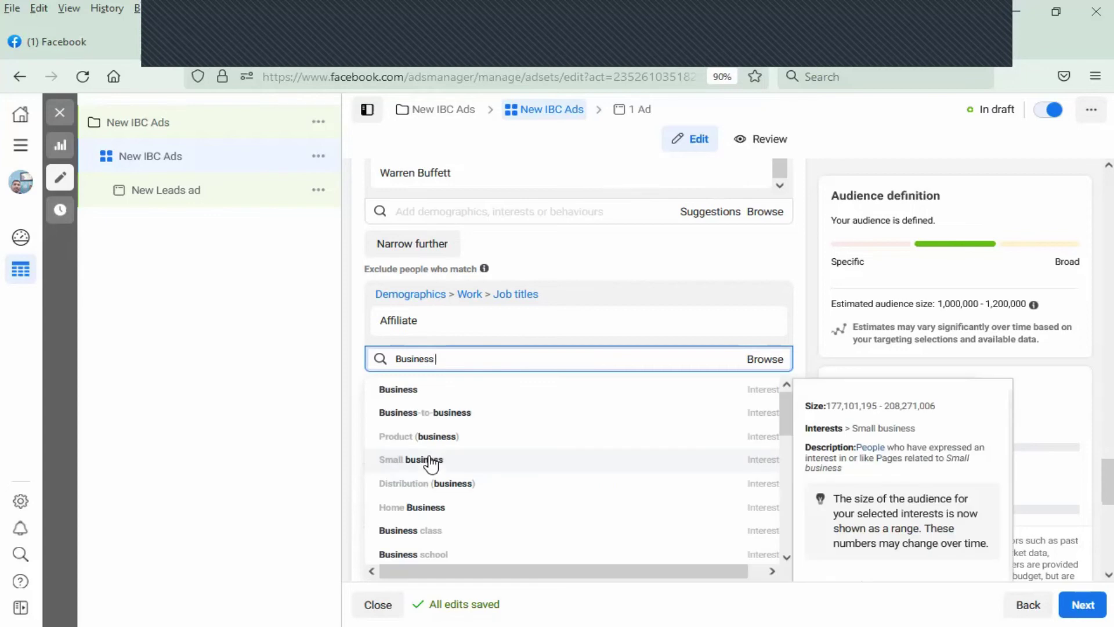
pyautogui.write(' Consu')
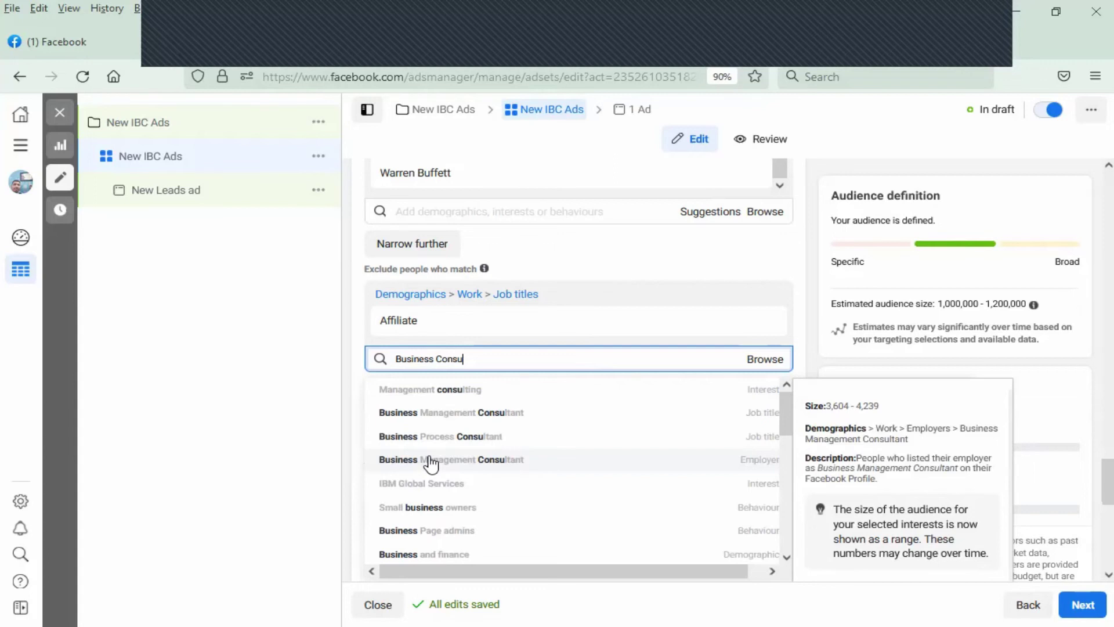
pyautogui.write('ltant')
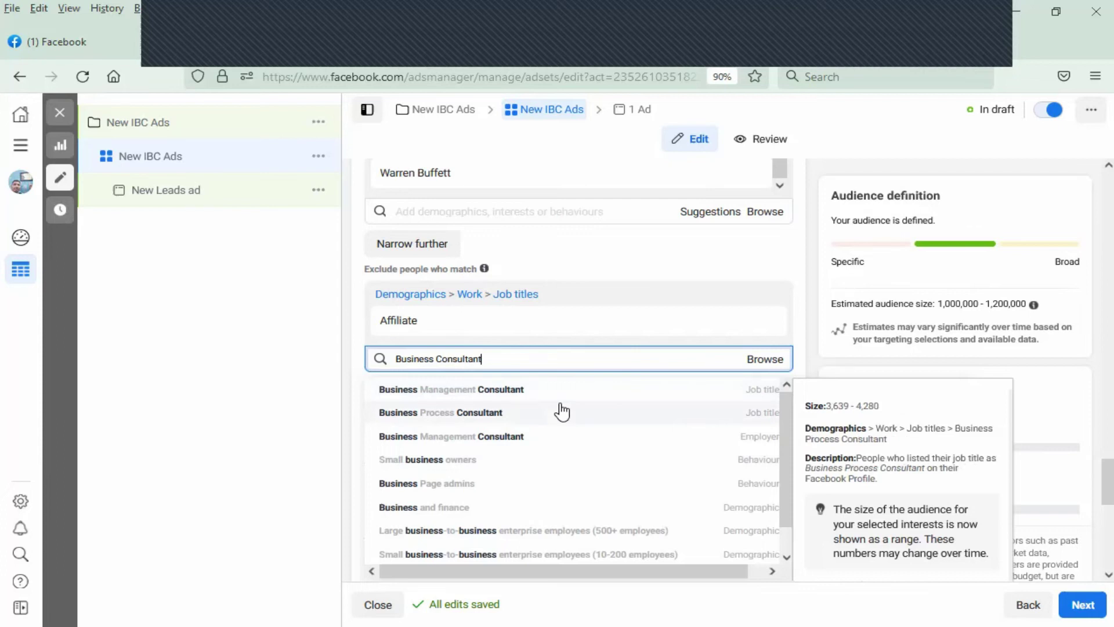
# Extend the exclusion search query to "Independent Business Consultant"
pyautogui.press('Left')
pyautogui.press('Left')
pyautogui.press('Left')
pyautogui.press('Left')
pyautogui.press('Left')
pyautogui.press('Left')
pyautogui.press('Left')
pyautogui.press('Left')
pyautogui.press('Left')
pyautogui.press('Left')
pyautogui.press('Left')
pyautogui.press('Left')
pyautogui.press('Left')
pyautogui.press('Left')
pyautogui.press('Left')
pyautogui.press('Left')
pyautogui.press('Left')
pyautogui.press('Left')
pyautogui.press('Left')
pyautogui.write('Independ')
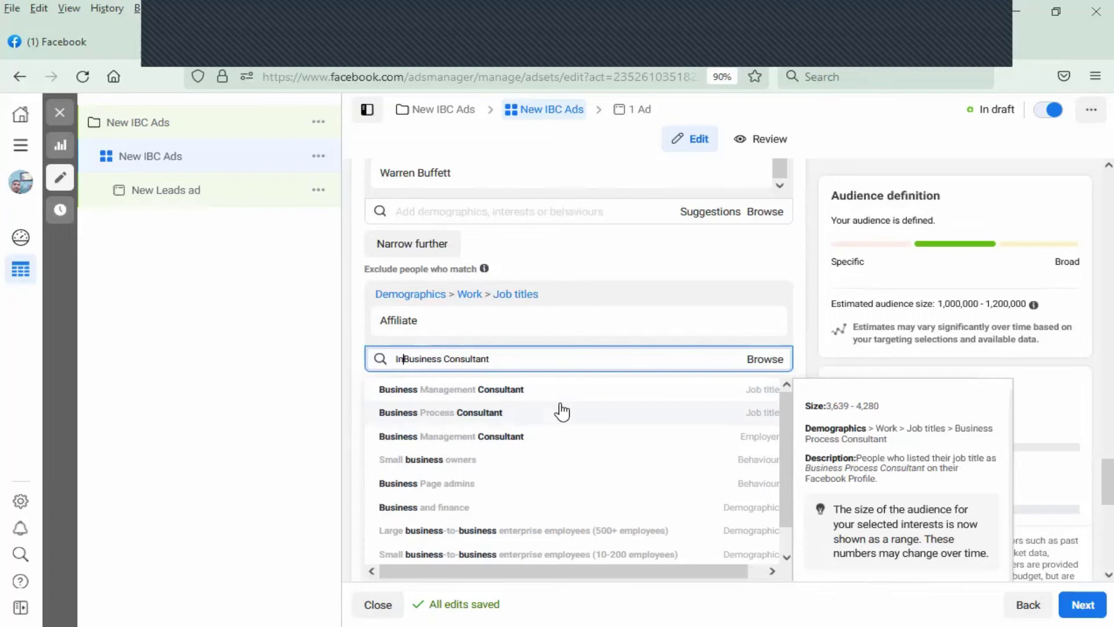
pyautogui.write('ent')
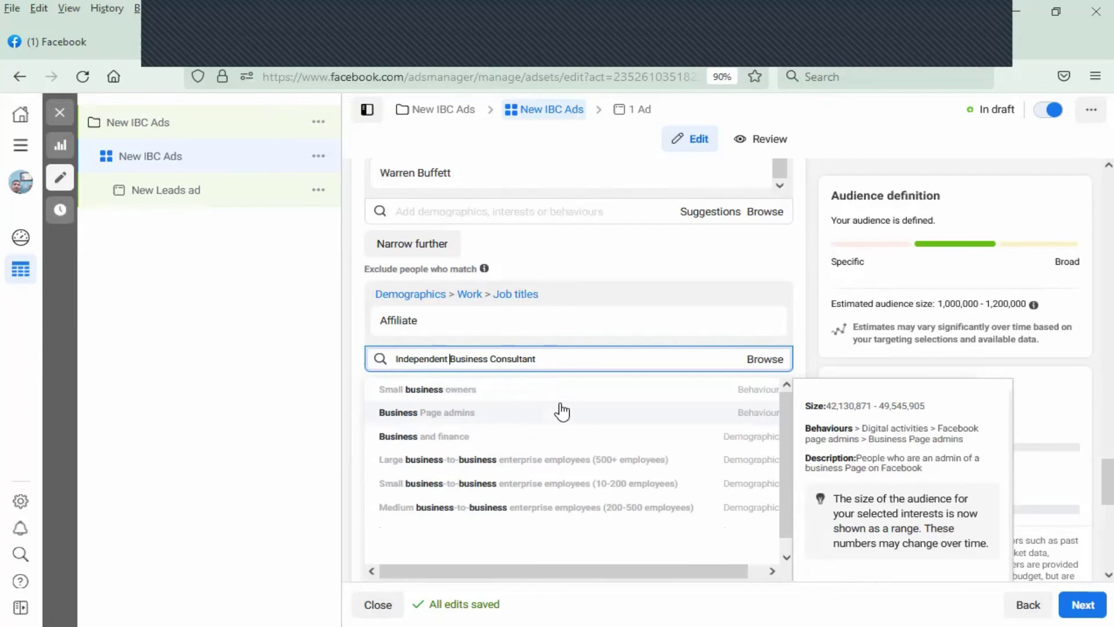
# Shorten the exclusion search query back to "Business Consultant" and look through the matching job titles and employers
pyautogui.press('BackSpace')
pyautogui.press('BackSpace')
pyautogui.press('BackSpace')
pyautogui.press('BackSpace')
pyautogui.press('BackSpace')
pyautogui.press('BackSpace')
pyautogui.press('BackSpace')
pyautogui.press('BackSpace')
pyautogui.press('BackSpace')
pyautogui.press('BackSpace')
pyautogui.press('BackSpace')
pyautogui.press('BackSpace')
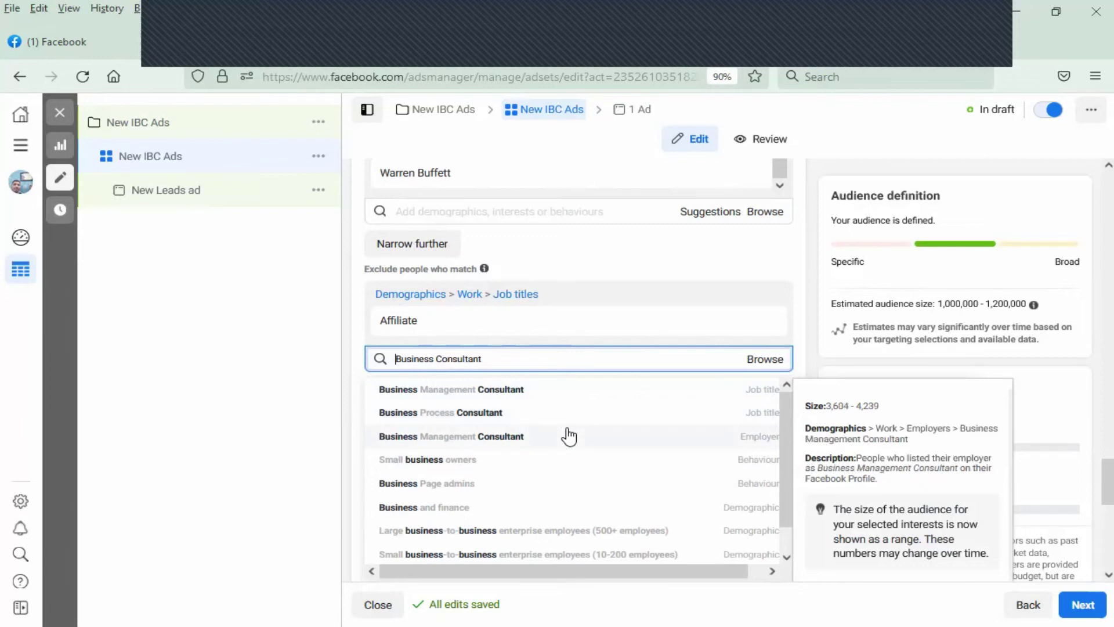
pyautogui.scroll(-1, 568, 436)
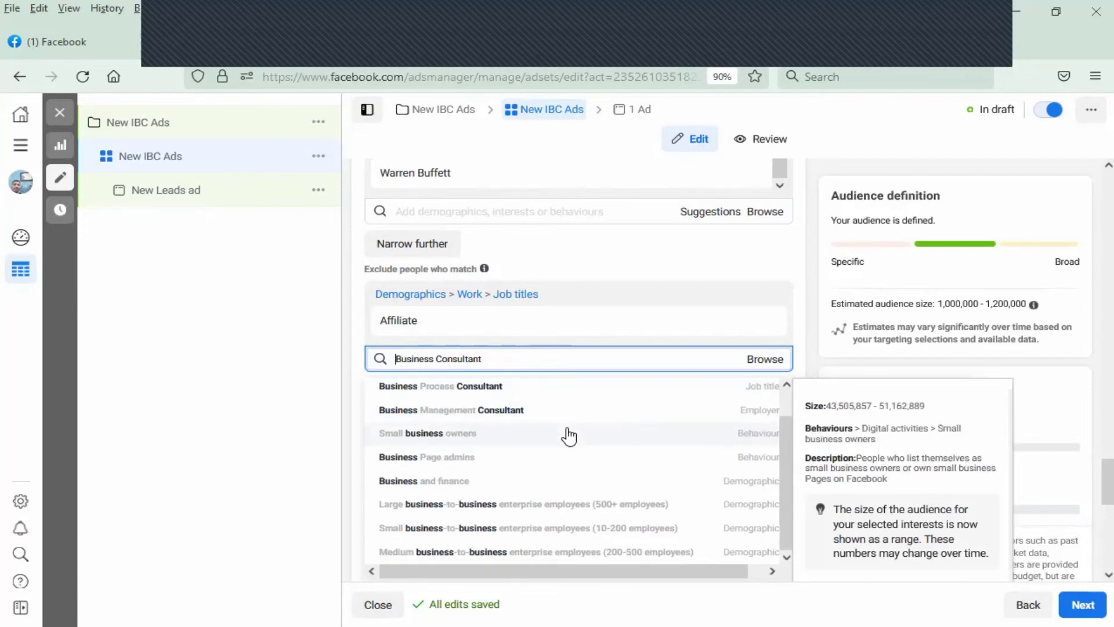
pyautogui.scroll(1, 569, 437)
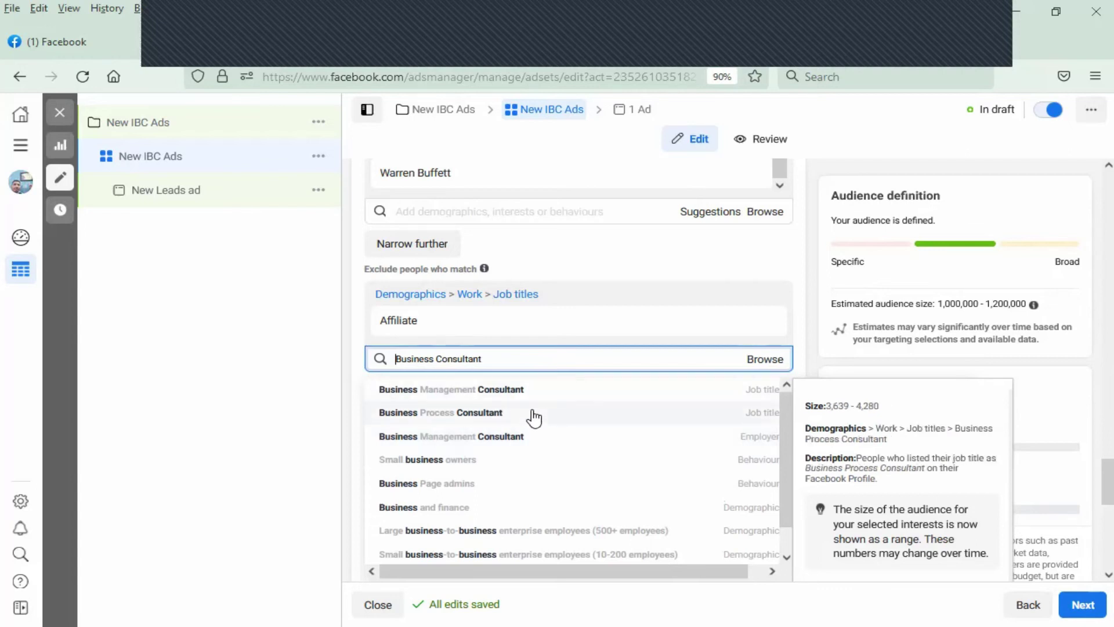
# Close the exclusion search results and remove the Affiliate job title from the audience exclusions
pyautogui.click(362, 329)
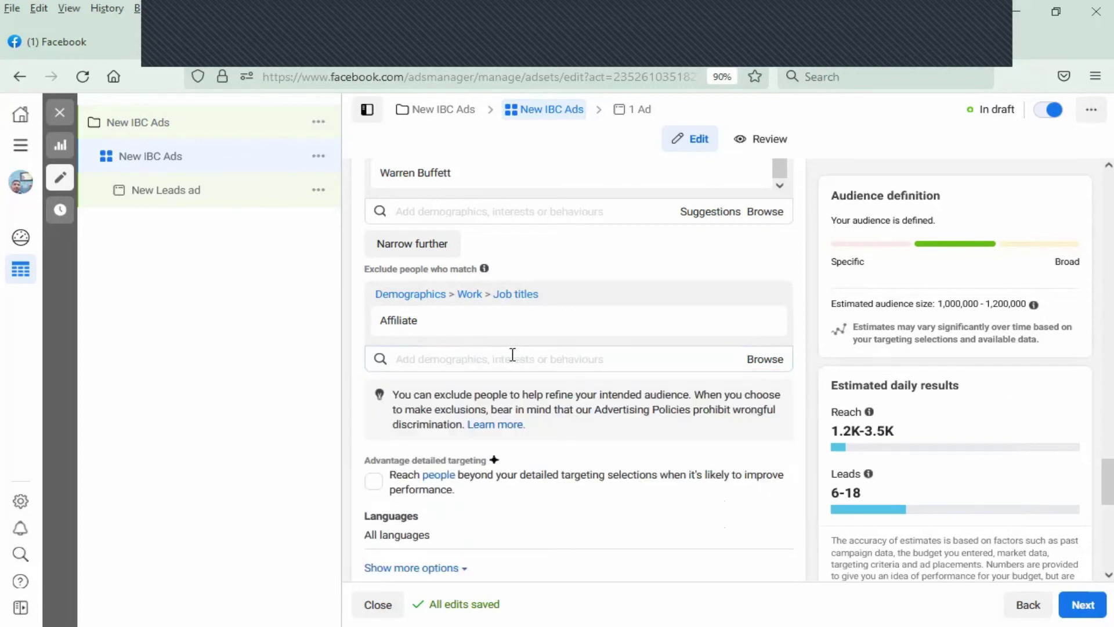
pyautogui.click(766, 323)
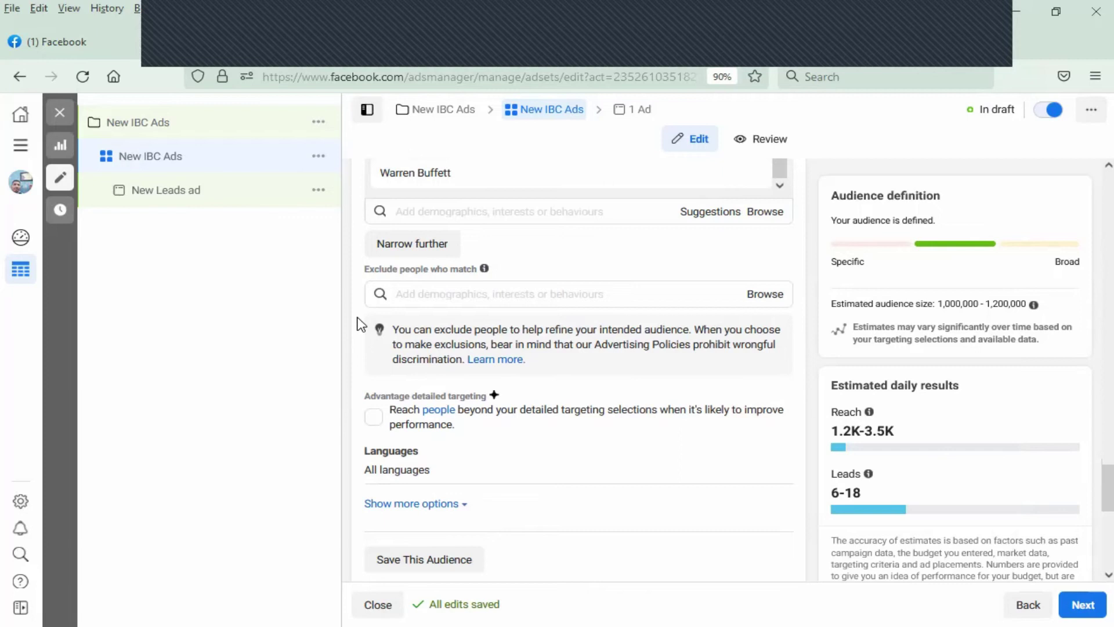
# Set the audience's languages to English (All) and Hindi
pyautogui.scroll(-1, 360, 325)
pyautogui.moveTo(729, 406)
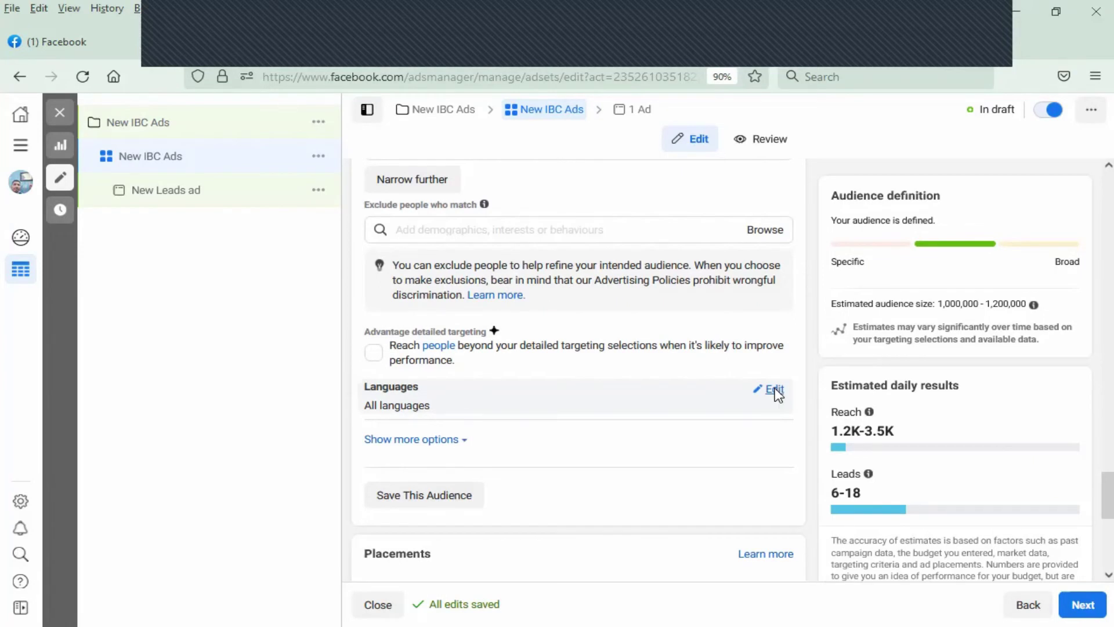
pyautogui.click(775, 390)
pyautogui.click(737, 414)
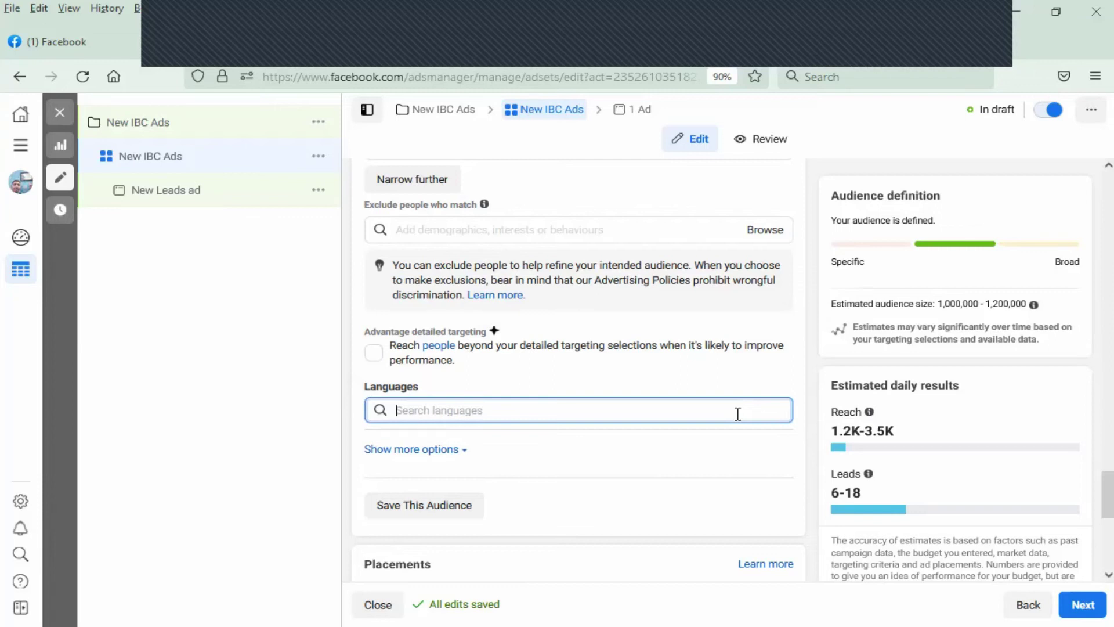
pyautogui.write('english')
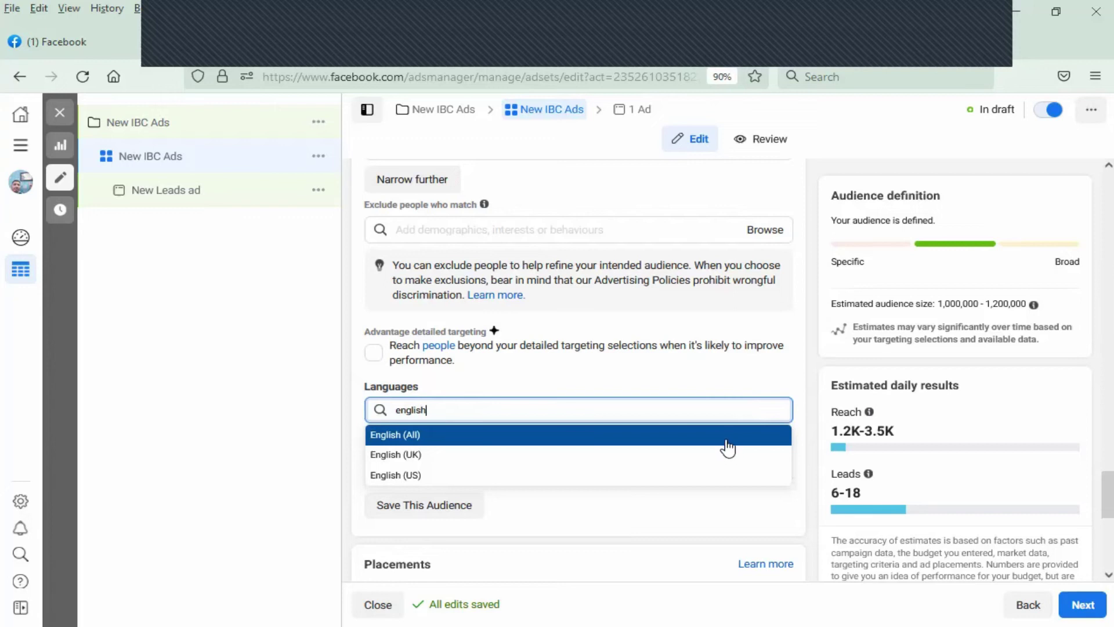
pyautogui.click(731, 440)
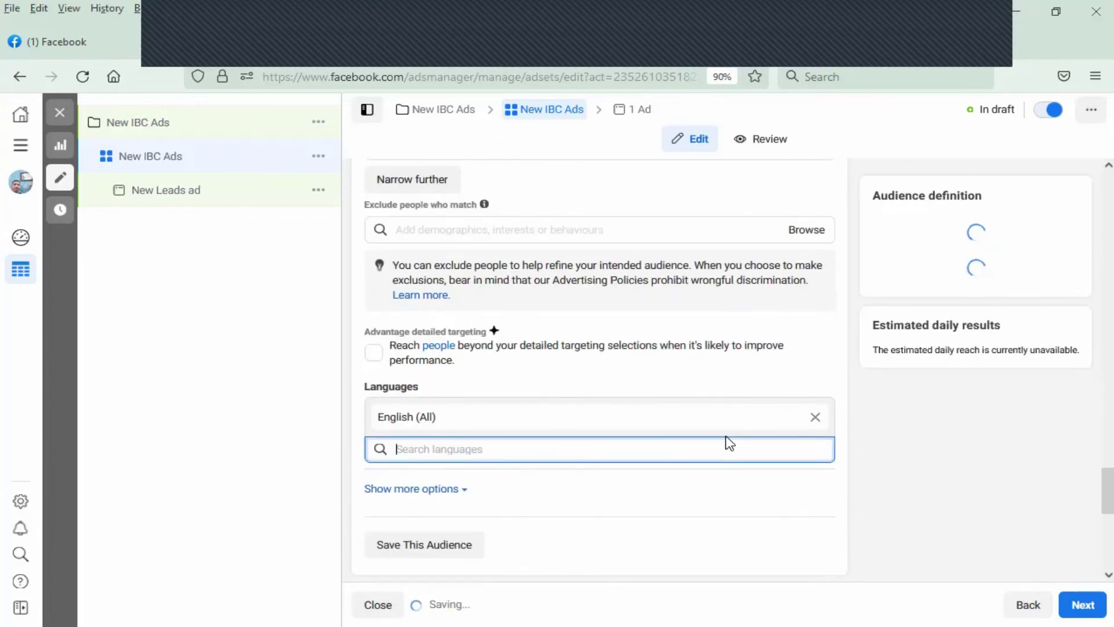
pyautogui.write('hindi')
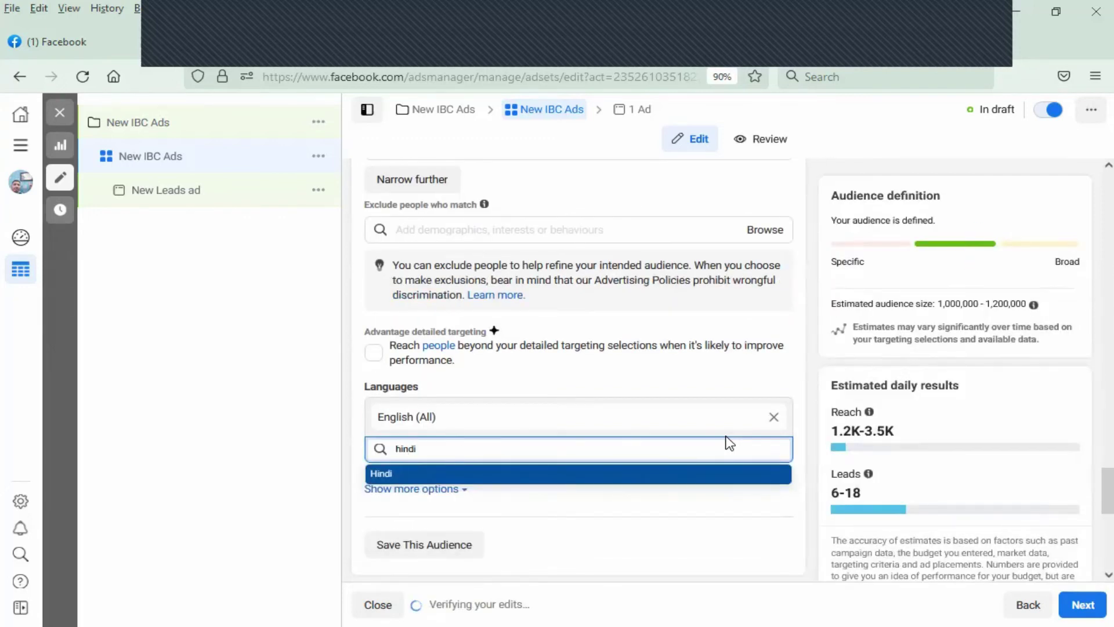
pyautogui.click(718, 475)
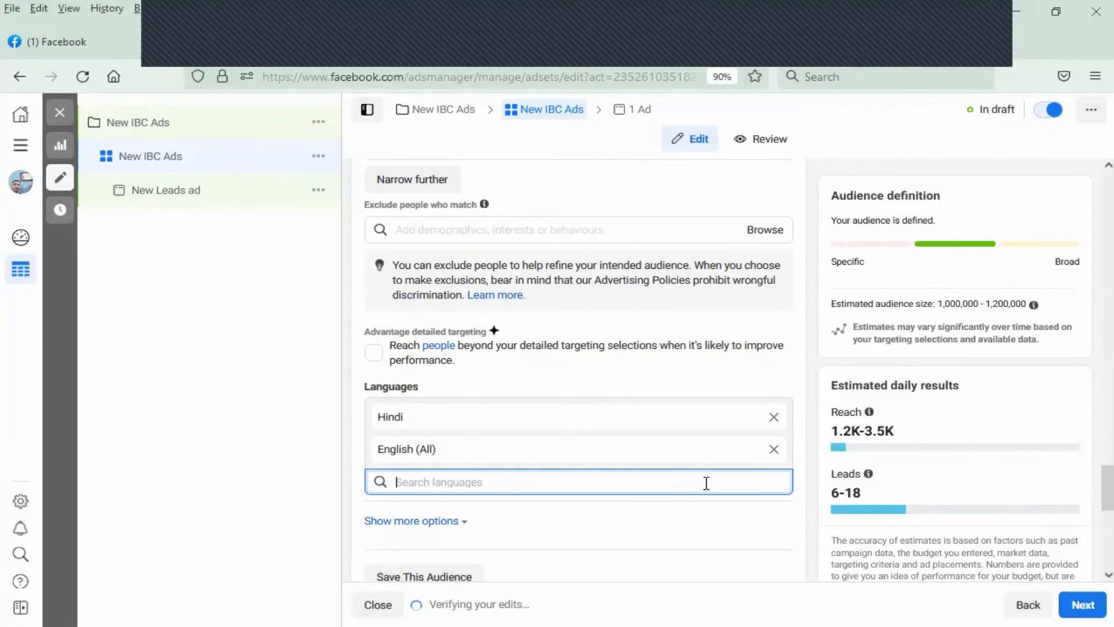
# Add Gujarati to the audience's languages and remove it again
pyautogui.write('gujarat')
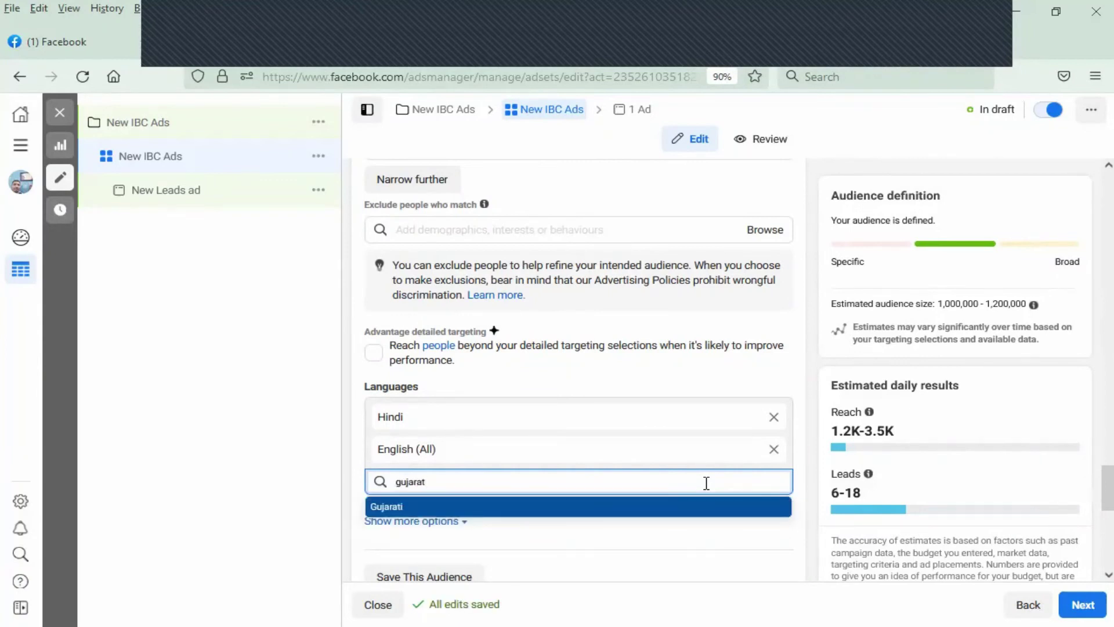
pyautogui.click(609, 511)
pyautogui.scroll(-1, 394, 432)
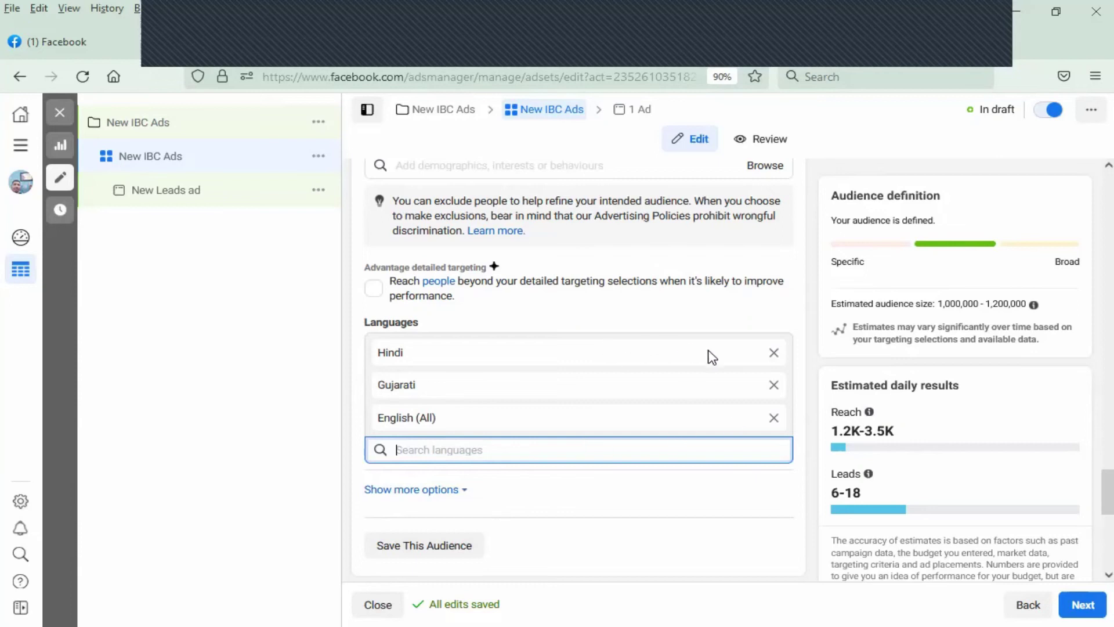
pyautogui.click(775, 387)
pyautogui.click(776, 387)
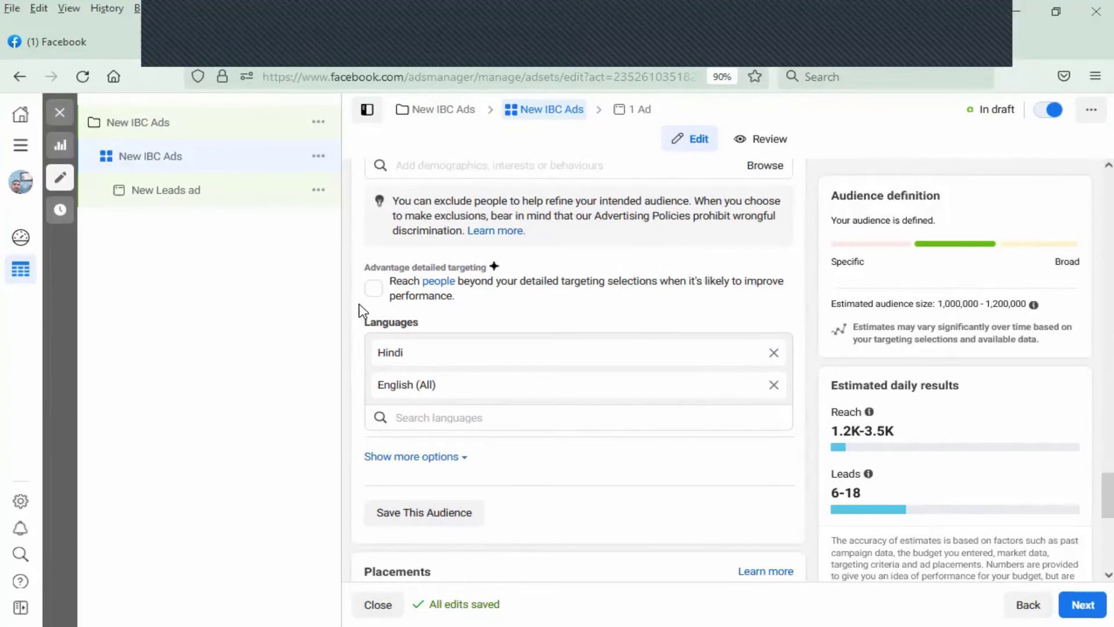
# Review the ad set's locations, age range, detailed targeting groups, exclusions and languages
pyautogui.scroll(-2, 638, 464)
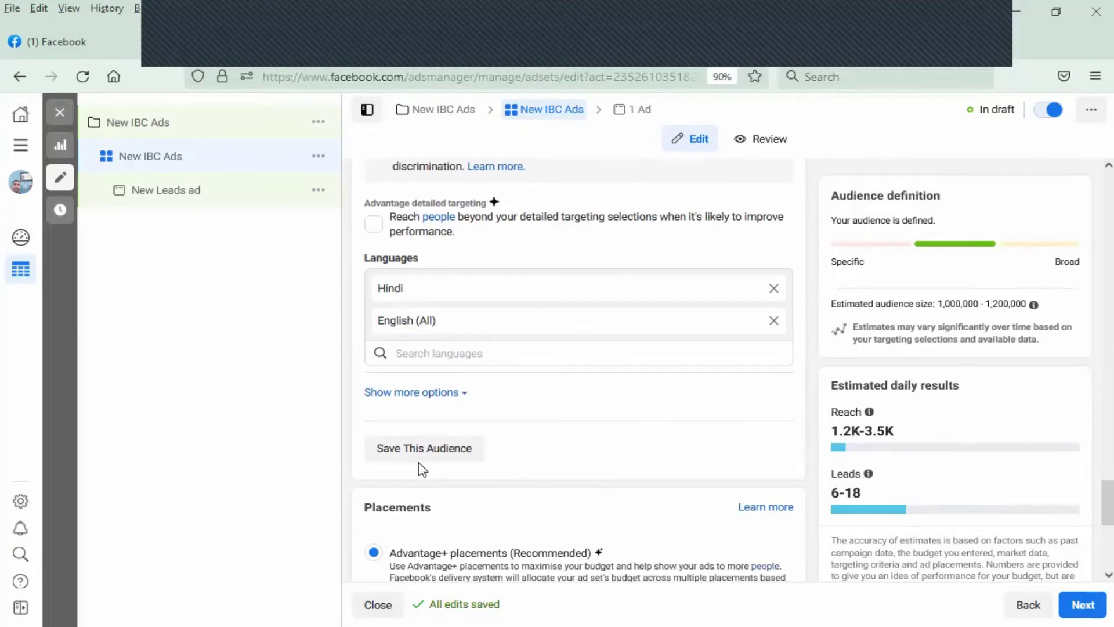
pyautogui.scroll(15, 588, 457)
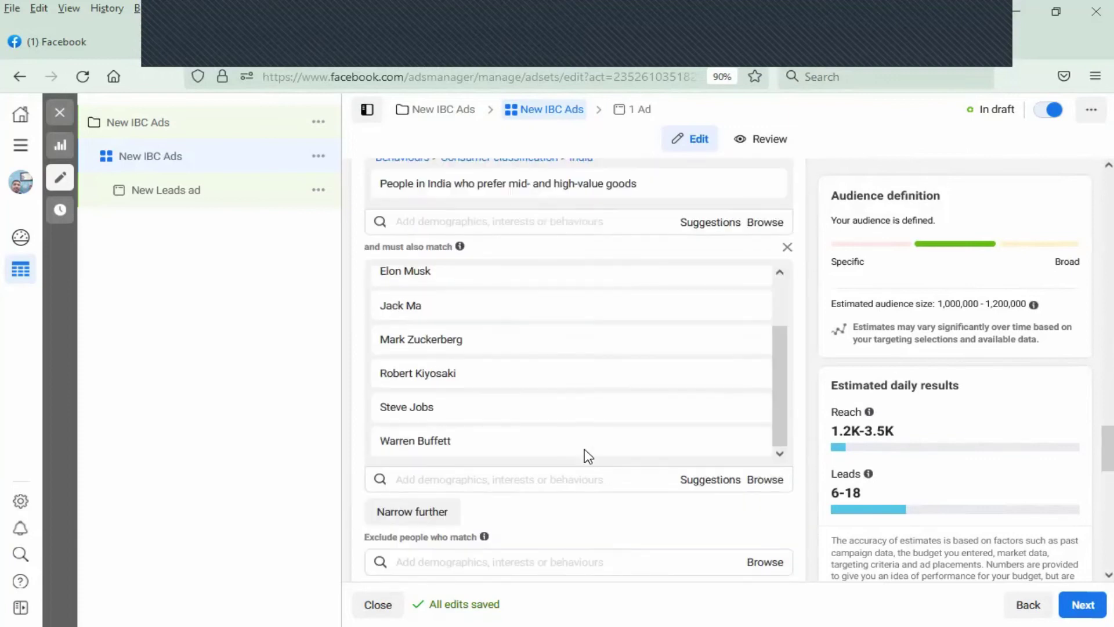
pyautogui.scroll(10, 593, 420)
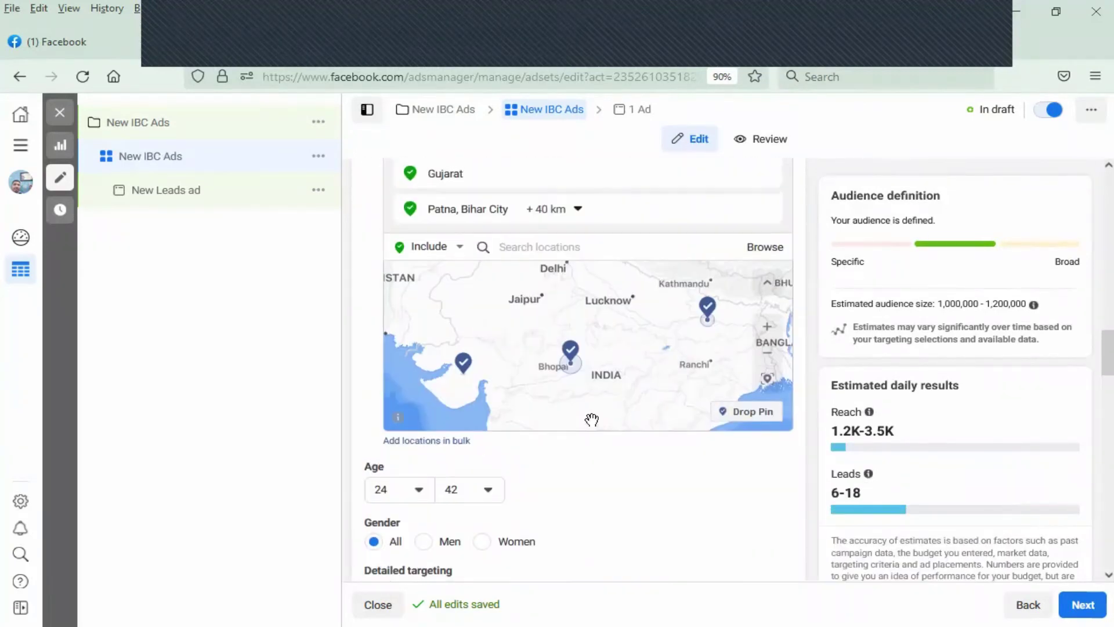
pyautogui.scroll(-14, 652, 532)
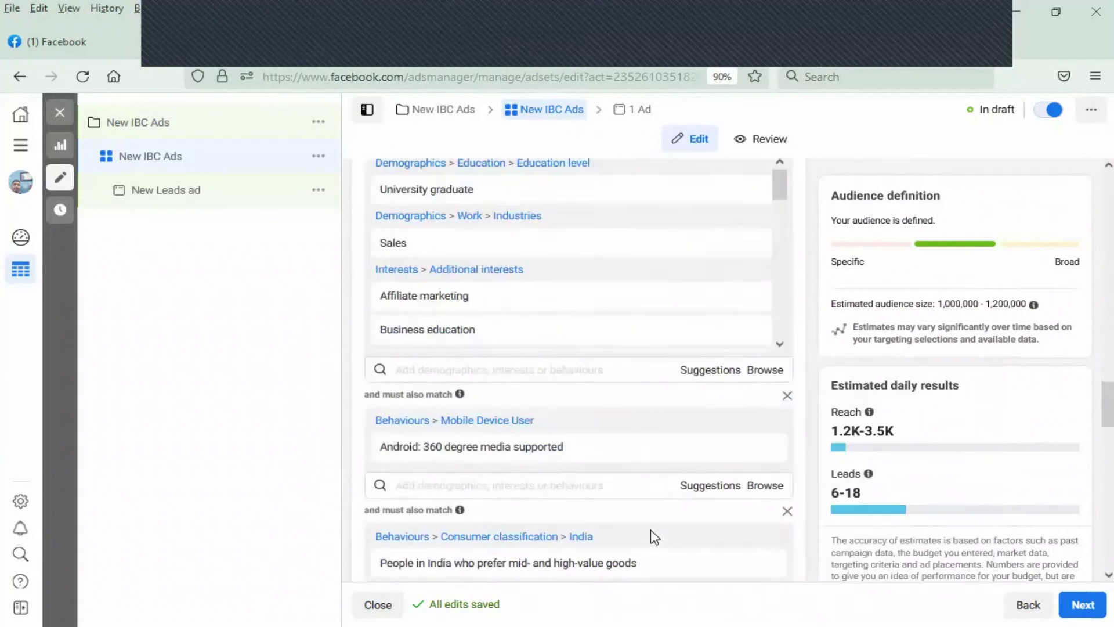
pyautogui.scroll(-2, 650, 532)
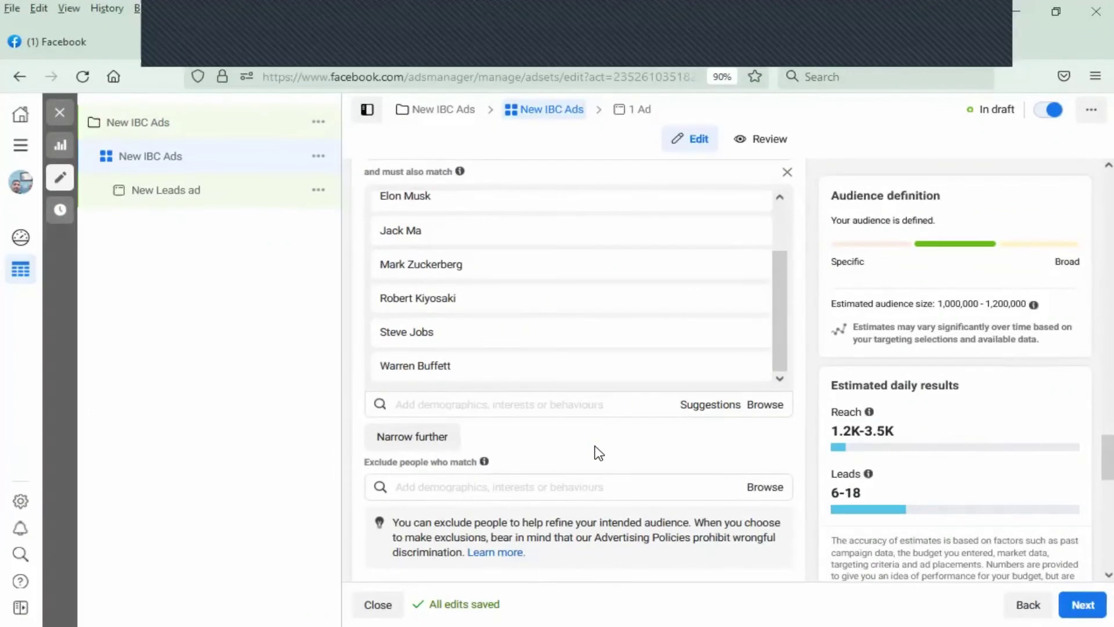
pyautogui.scroll(-3, 599, 453)
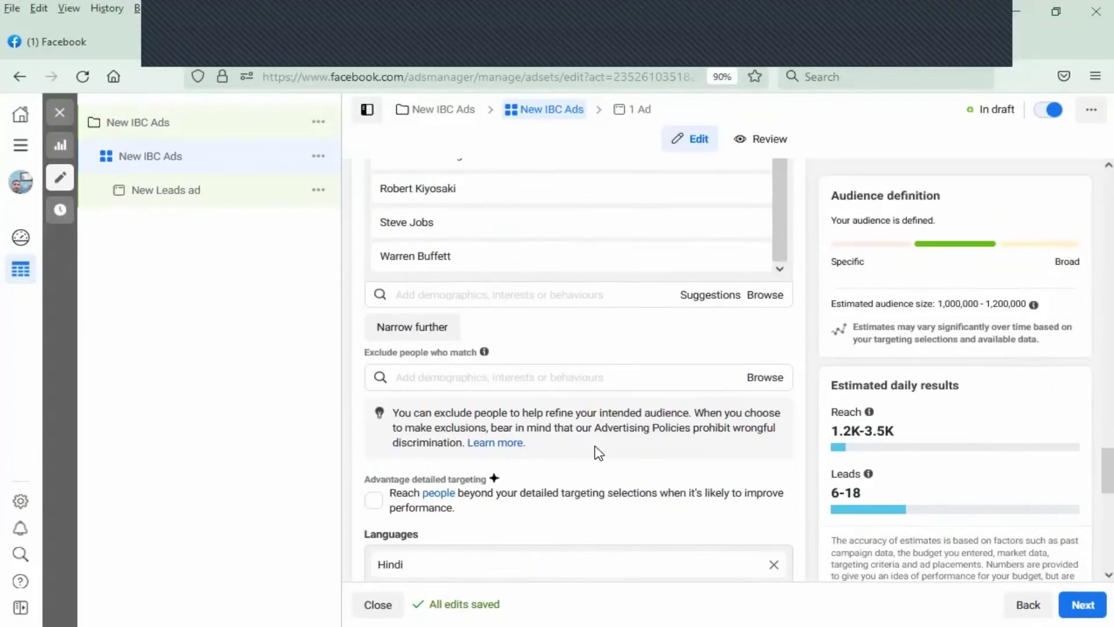
pyautogui.scroll(-1, 599, 453)
pyautogui.scroll(-1, 599, 452)
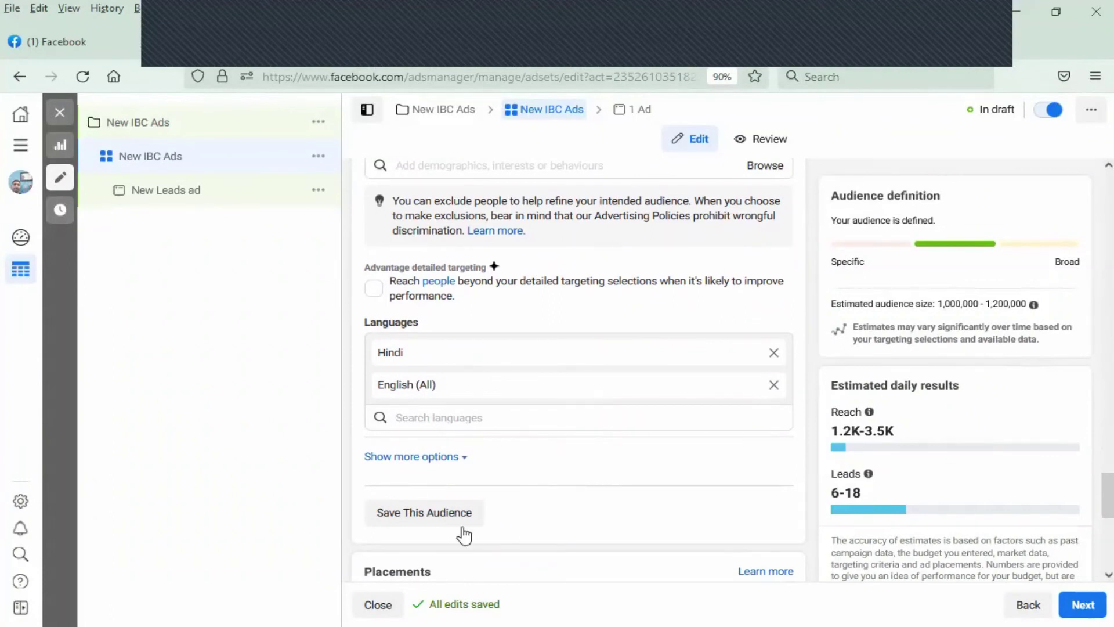
# Save this audience with "IBC Ads" inserted before the person's name in the audience name
pyautogui.click(410, 514)
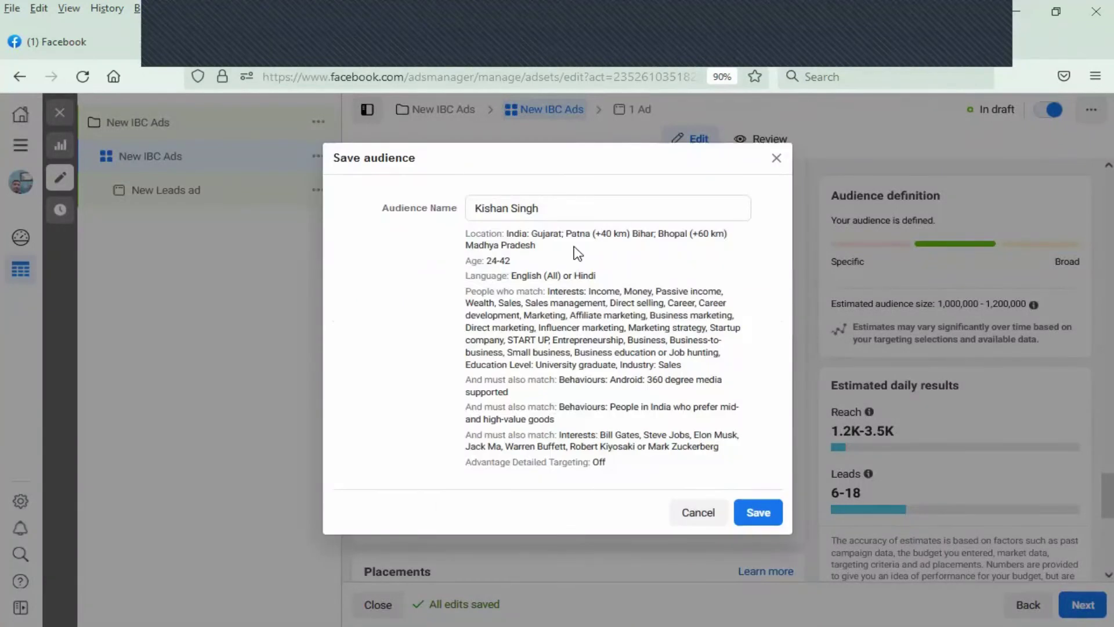
pyautogui.click(581, 207)
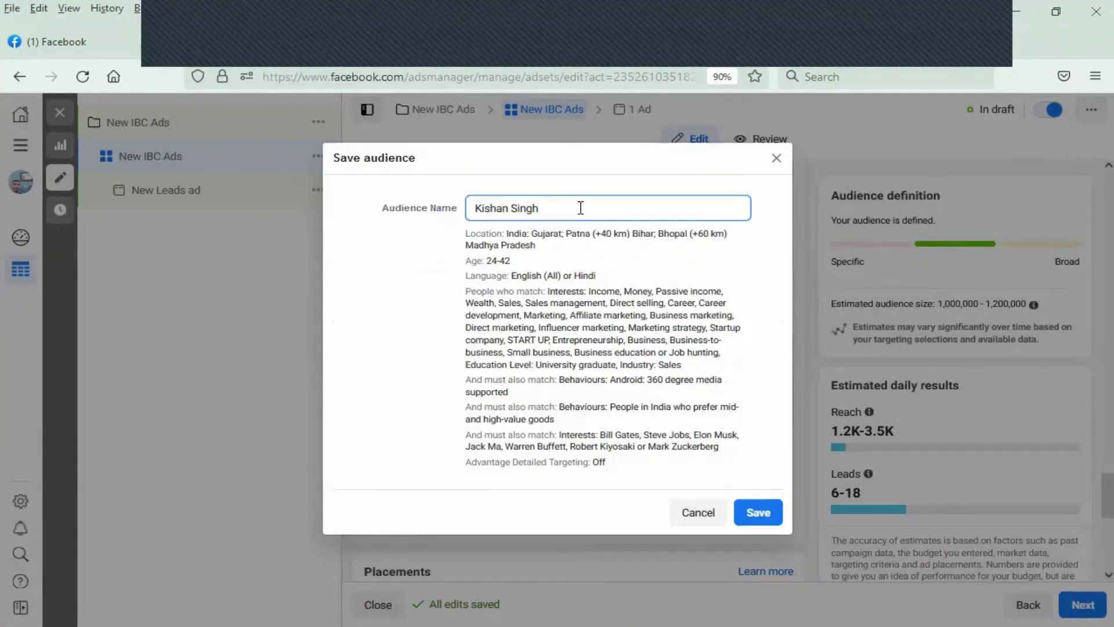
pyautogui.press('Left')
pyautogui.press('Left')
pyautogui.press('Left')
pyautogui.press('Left')
pyautogui.press('Left')
pyautogui.press('Left')
pyautogui.press('Left')
pyautogui.press('Left')
pyautogui.press('Left')
pyautogui.press('Left')
pyautogui.write('IBC Ads')
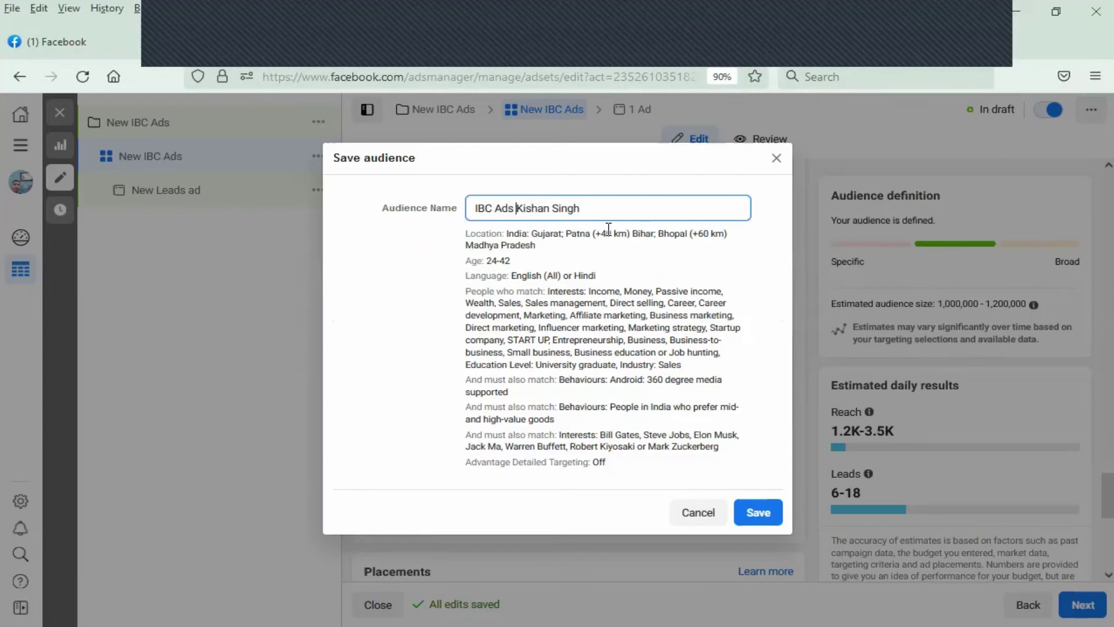
pyautogui.click(761, 525)
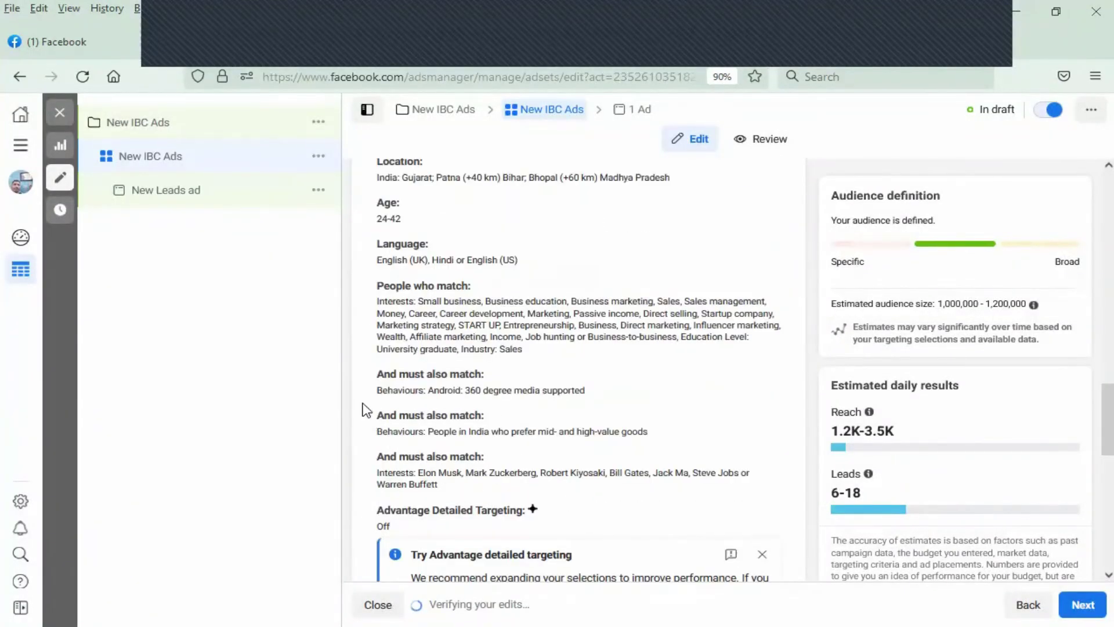
# Switch the ad set to manual placements and deselect the Audience Network platform
pyautogui.scroll(-2, 363, 405)
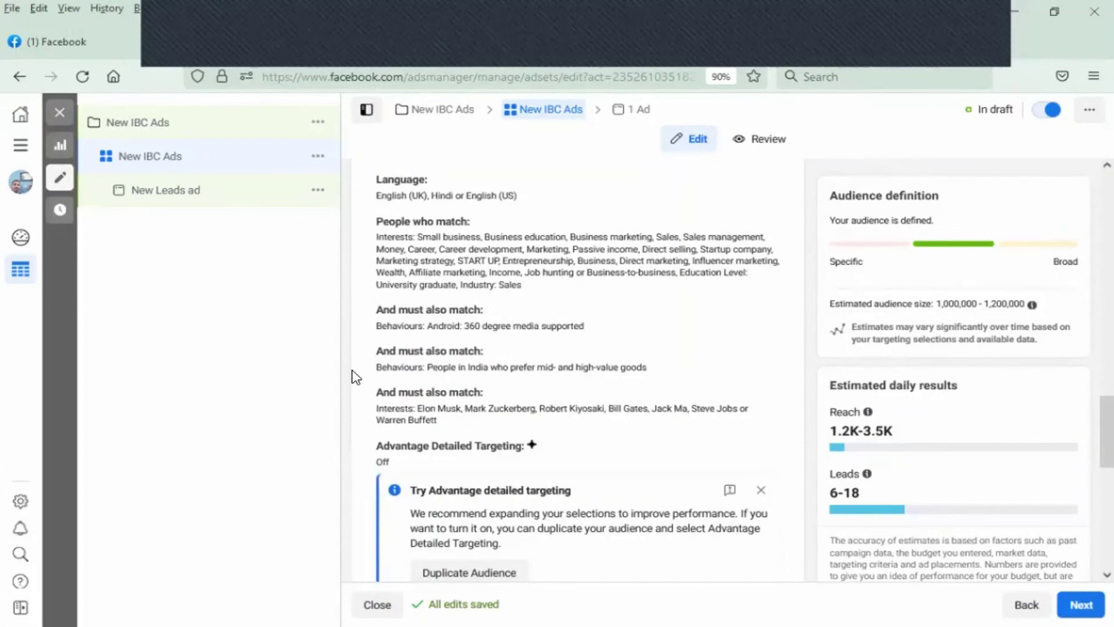
pyautogui.scroll(-8, 360, 376)
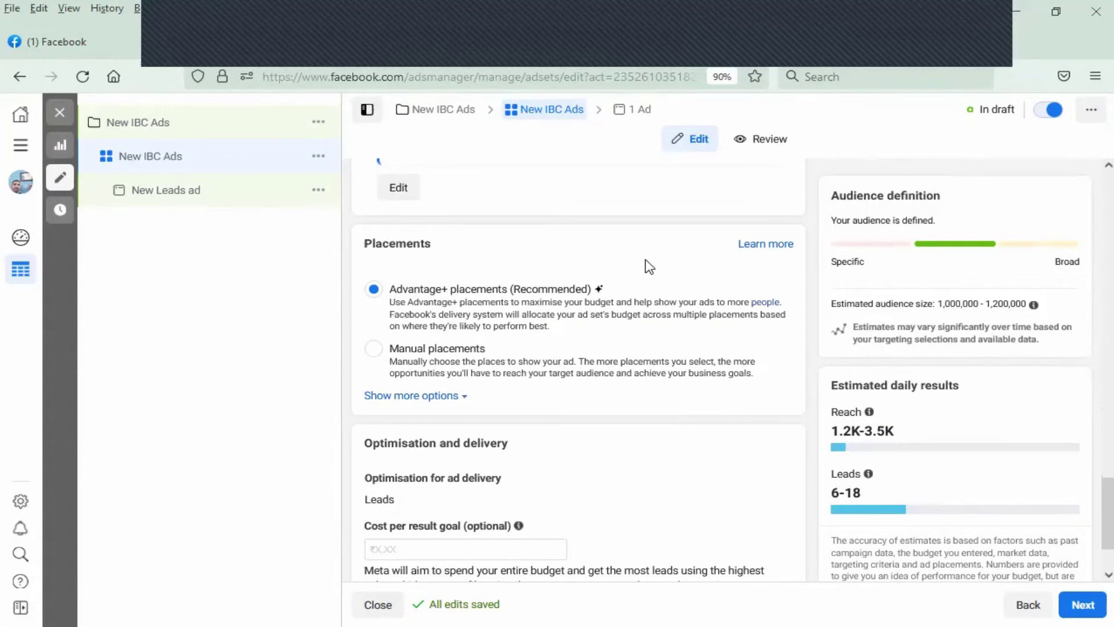
pyautogui.click(375, 350)
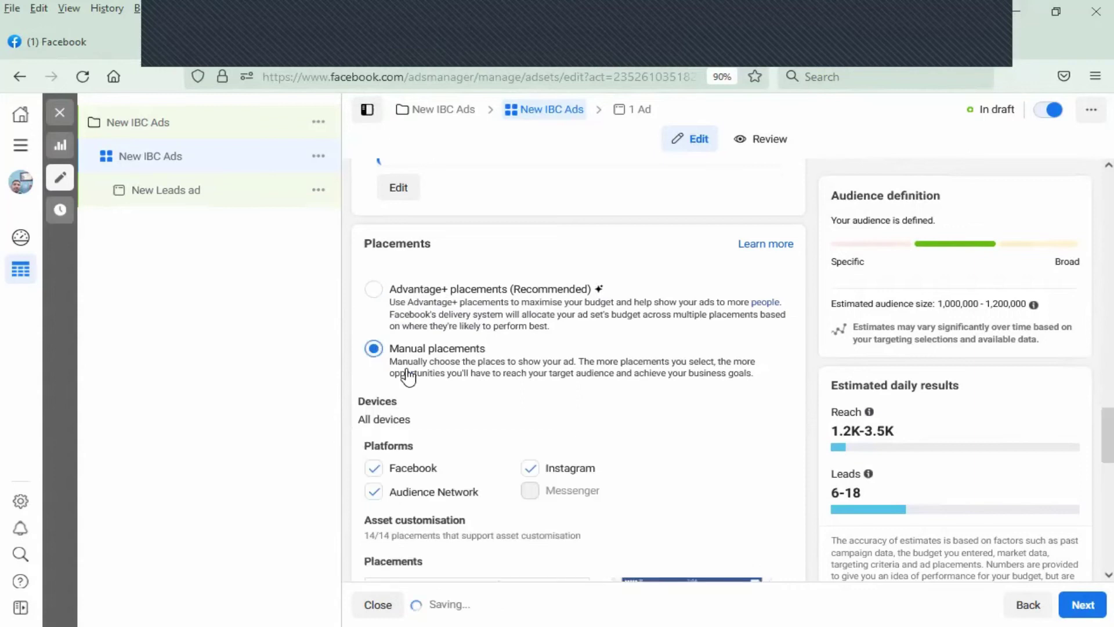
pyautogui.scroll(-1, 800, 362)
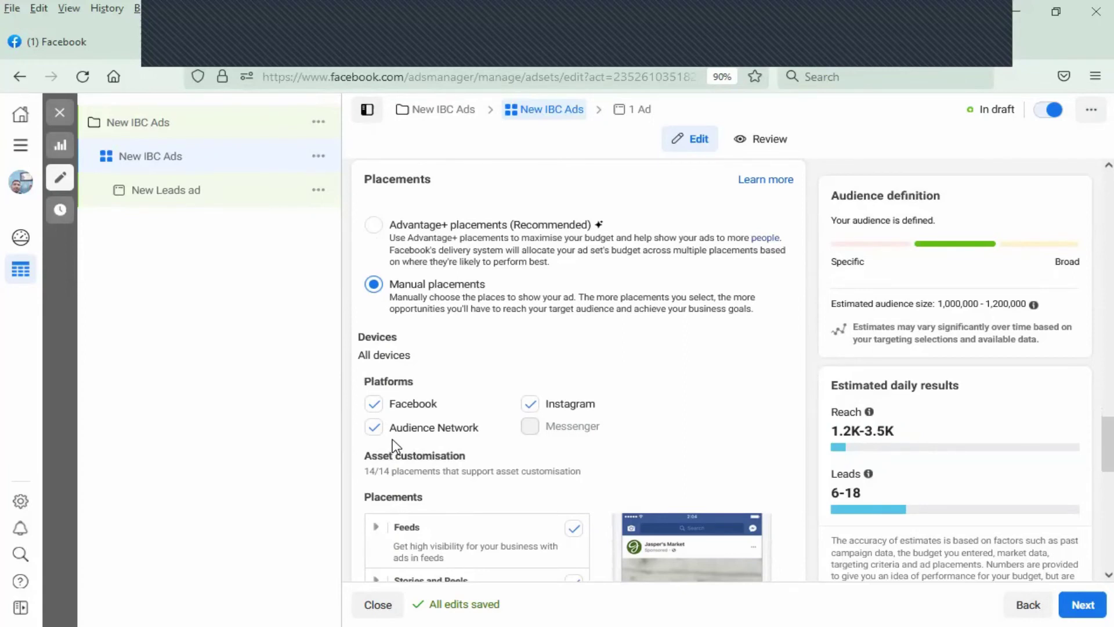
pyautogui.click(374, 428)
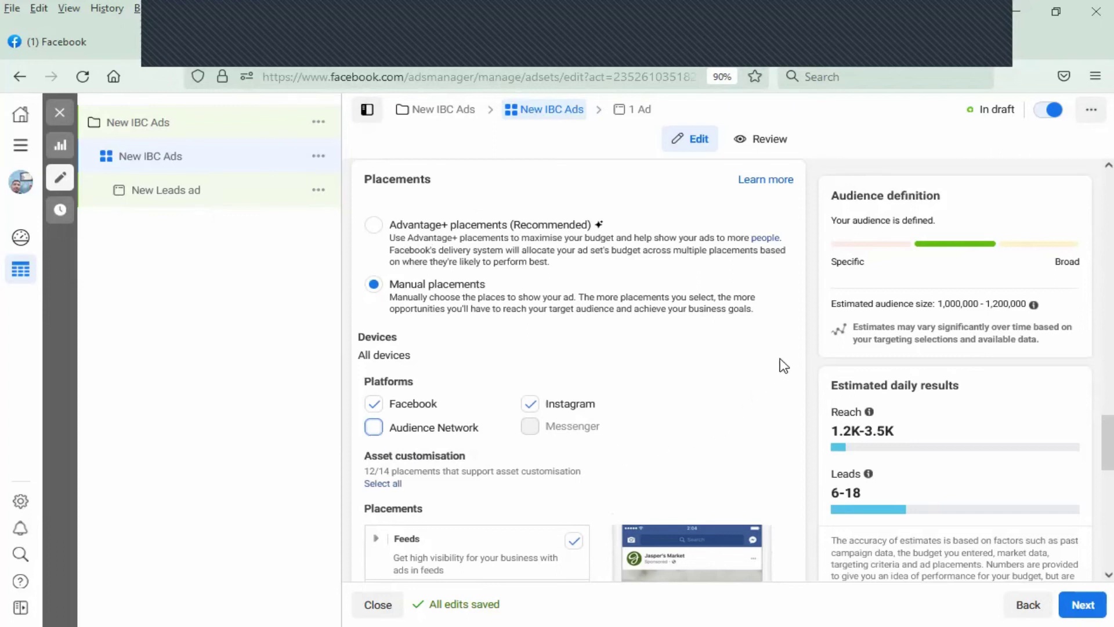
# Deselect the Instagram platform and select it again to compare the estimated daily results
pyautogui.scroll(-2, 783, 364)
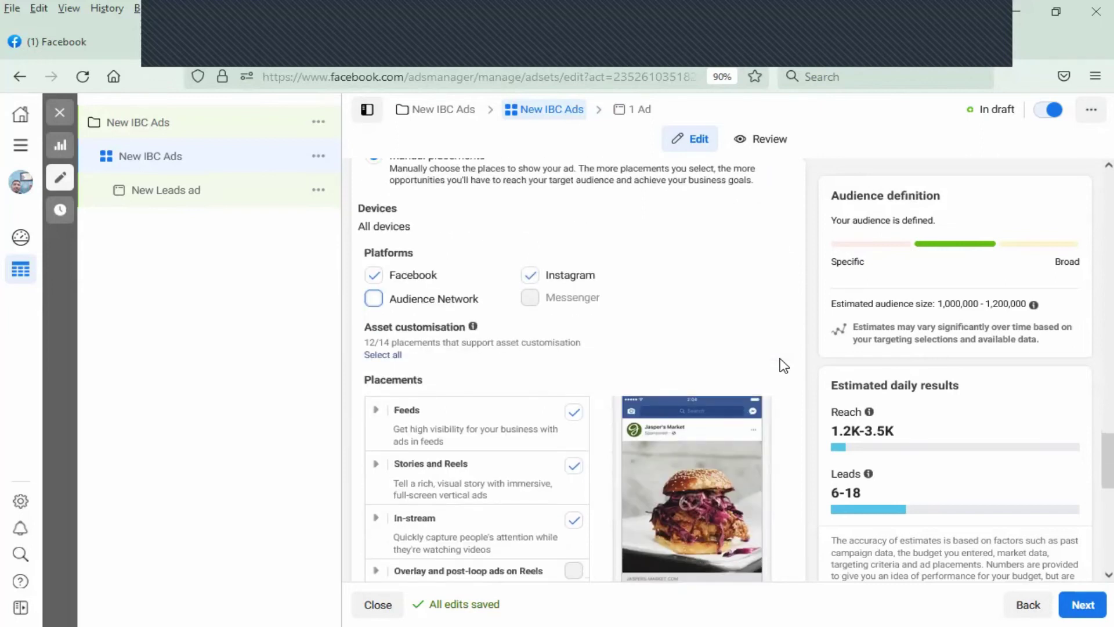
pyautogui.click(530, 284)
pyautogui.moveTo(464, 328)
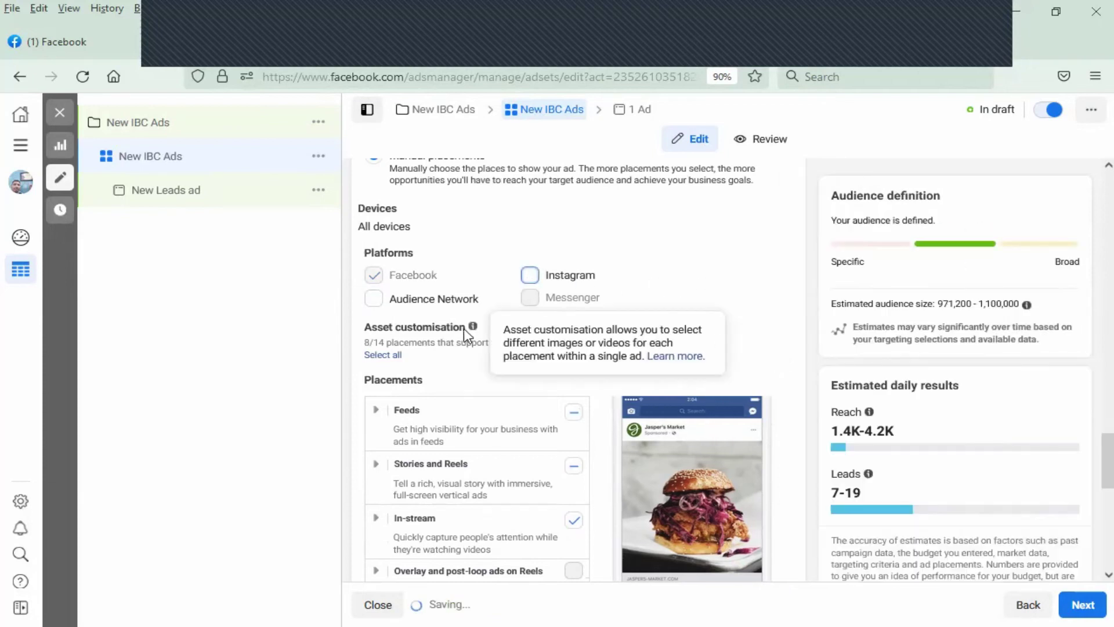
pyautogui.click(530, 275)
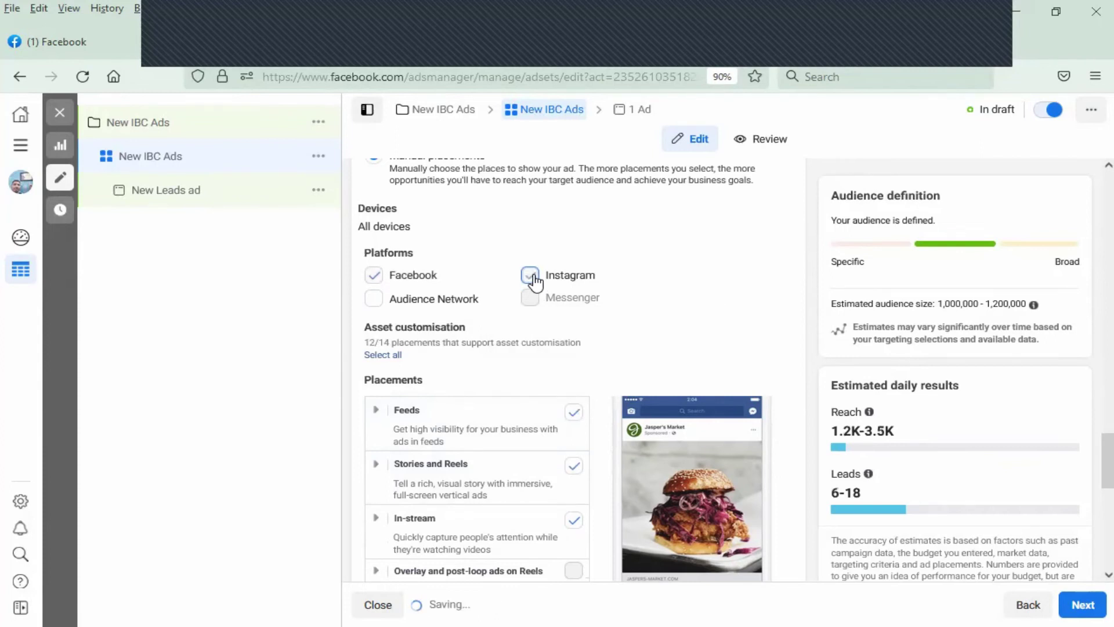
pyautogui.click(530, 276)
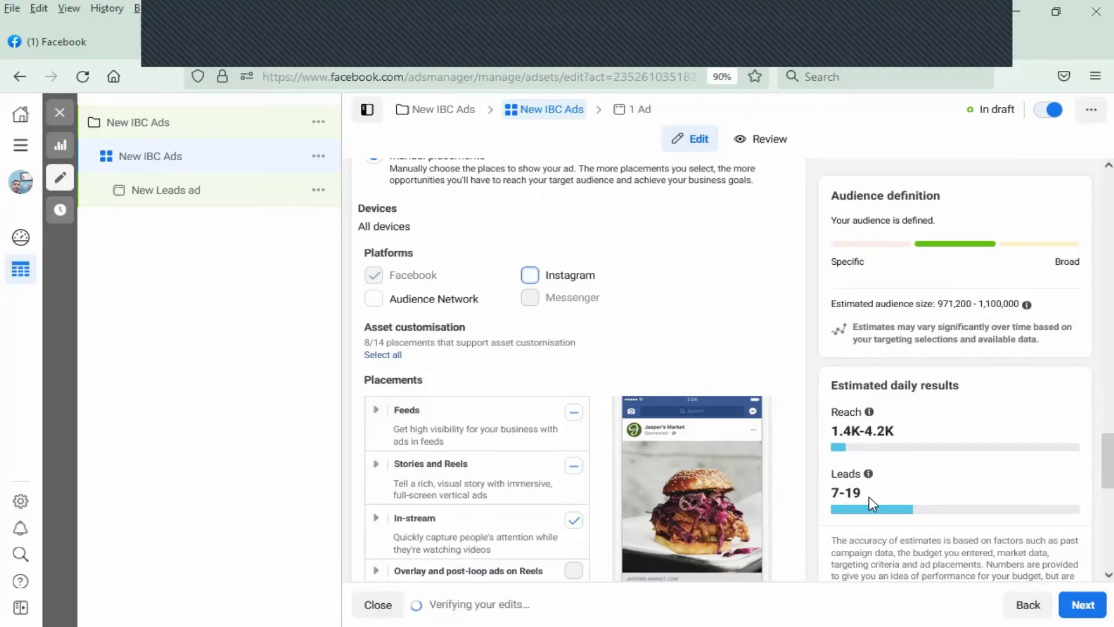
pyautogui.click(530, 277)
pyautogui.click(531, 277)
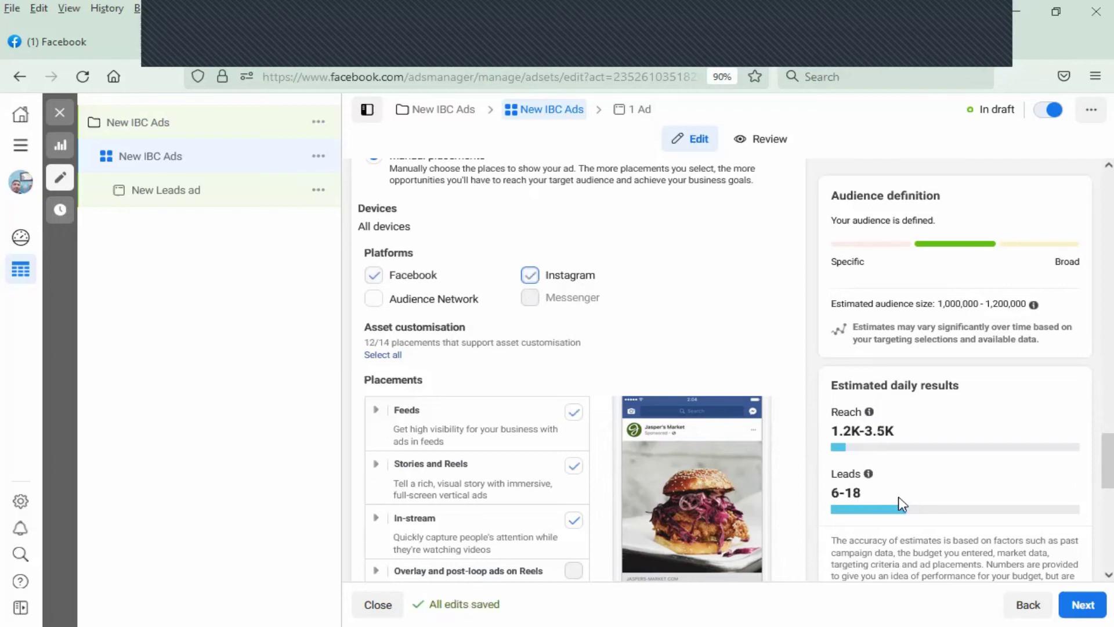
# Deselect the Facebook platform to check the Instagram-only estimates and select it again
pyautogui.click(374, 275)
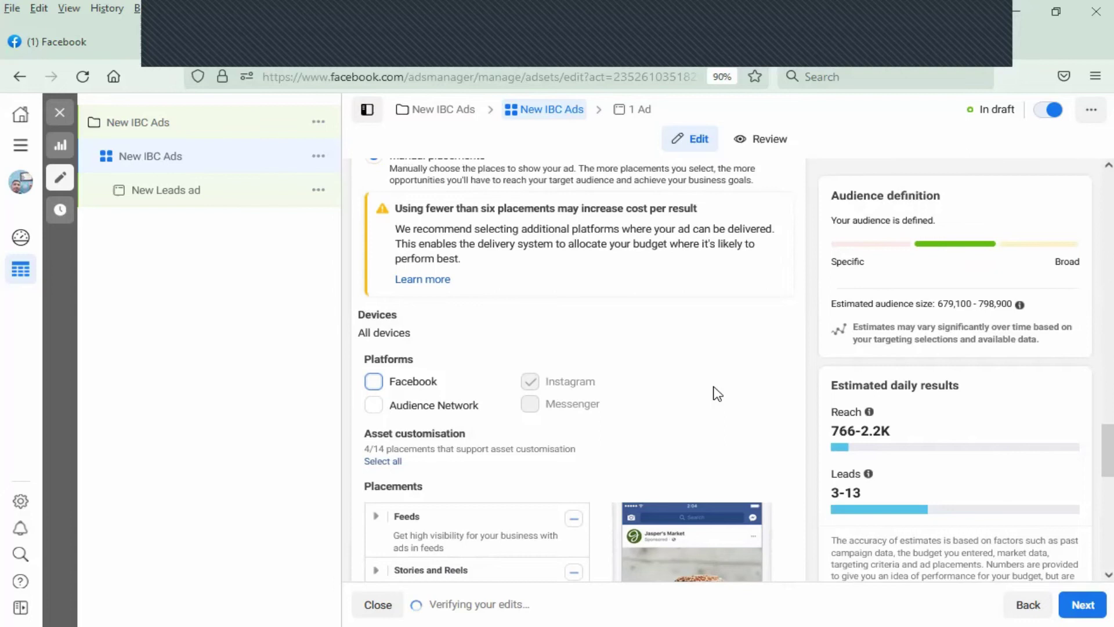
pyautogui.scroll(-2, 718, 393)
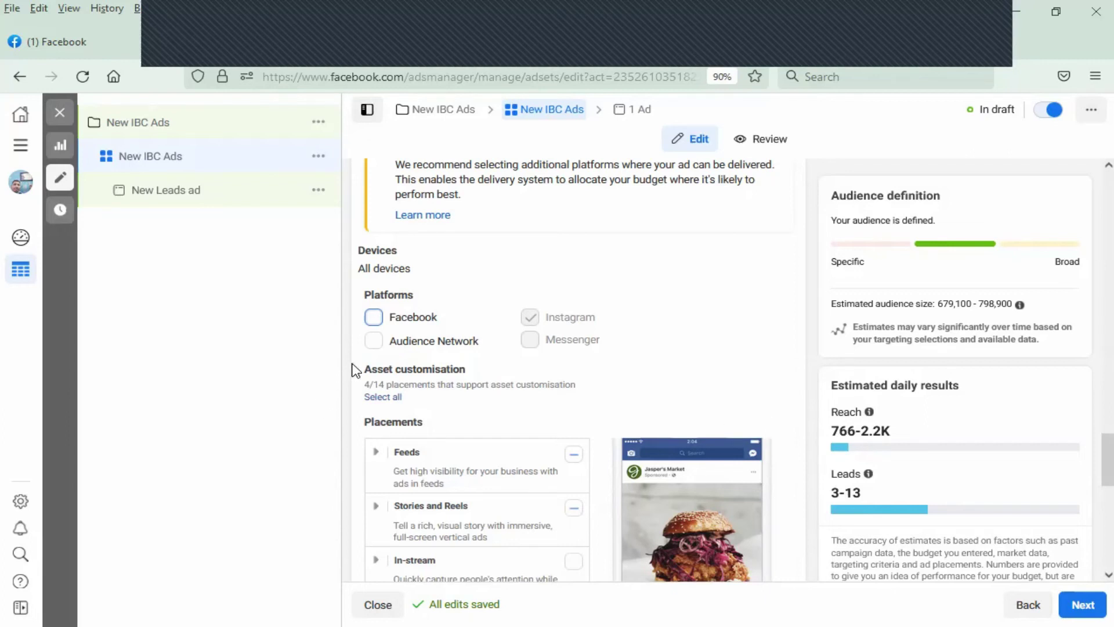
pyautogui.click(374, 318)
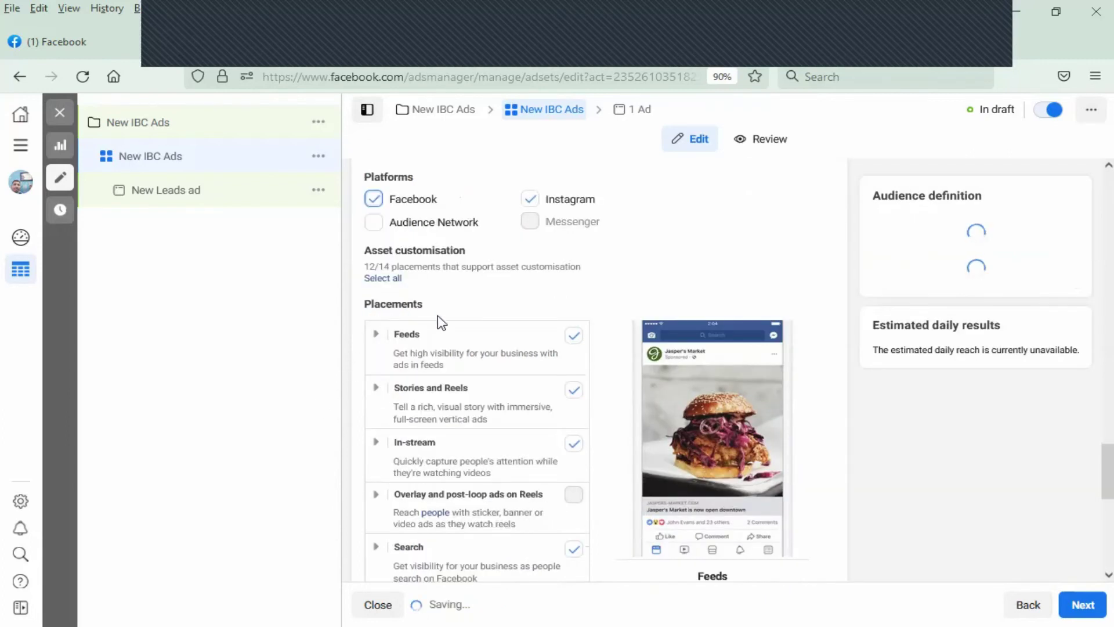
# Look through the placement groups, expand the Feeds placements and deselect Facebook Marketplace
pyautogui.scroll(-3, 534, 298)
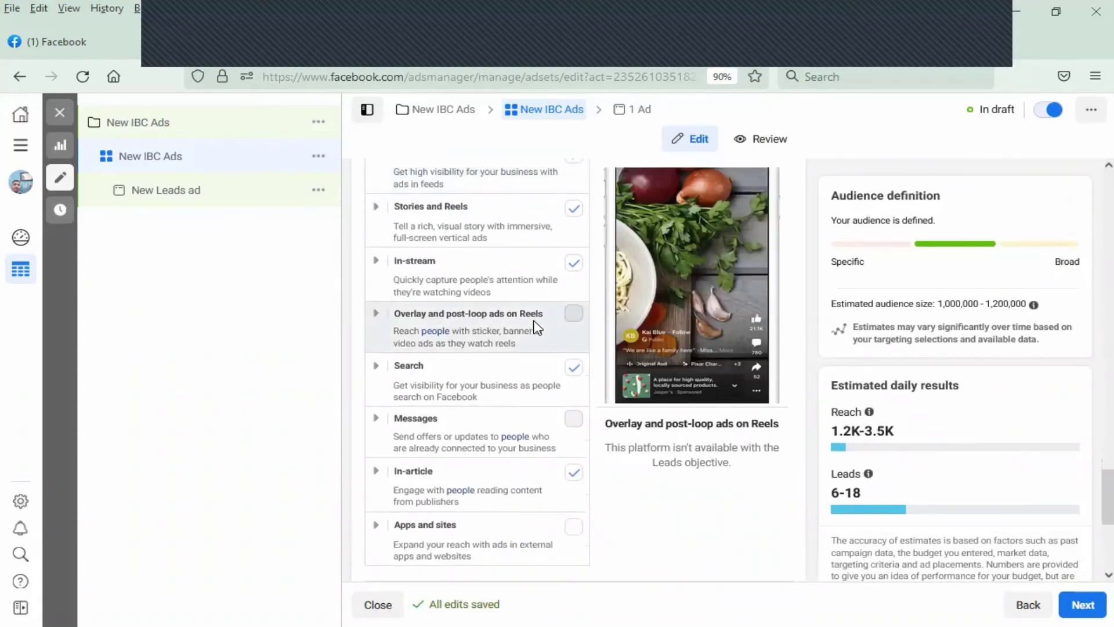
pyautogui.scroll(-1, 534, 325)
pyautogui.scroll(3, 535, 323)
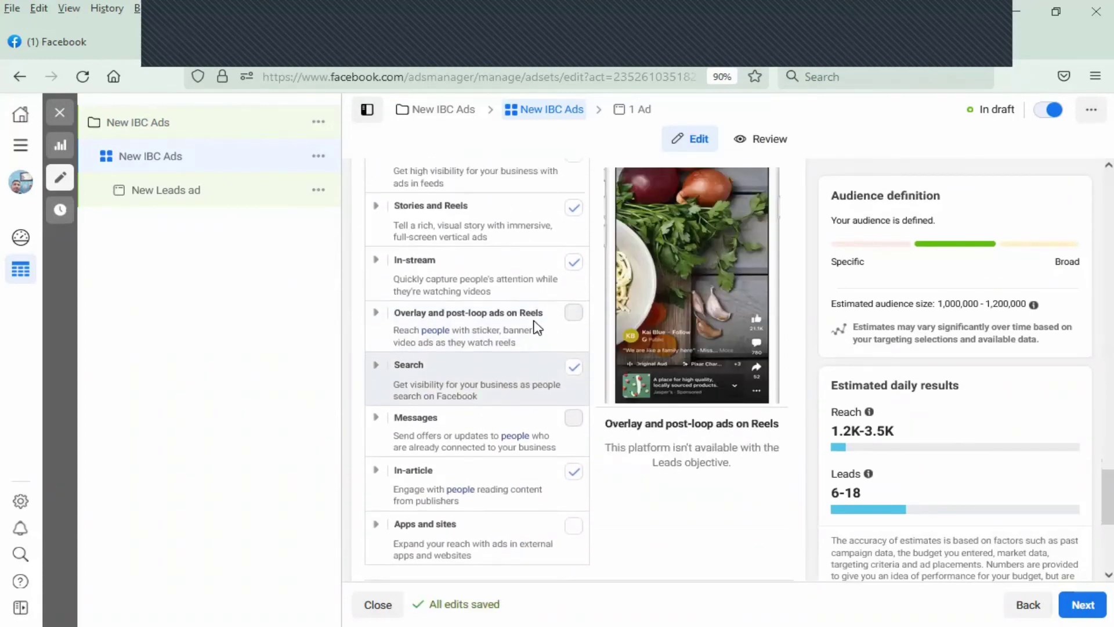
pyautogui.scroll(1, 534, 323)
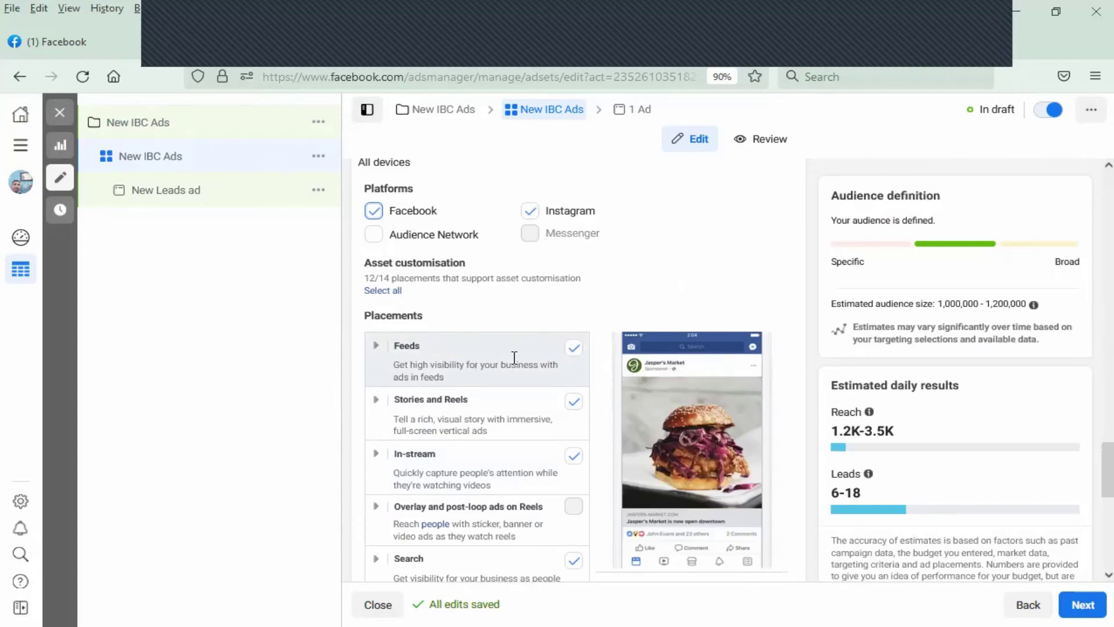
pyautogui.click(376, 346)
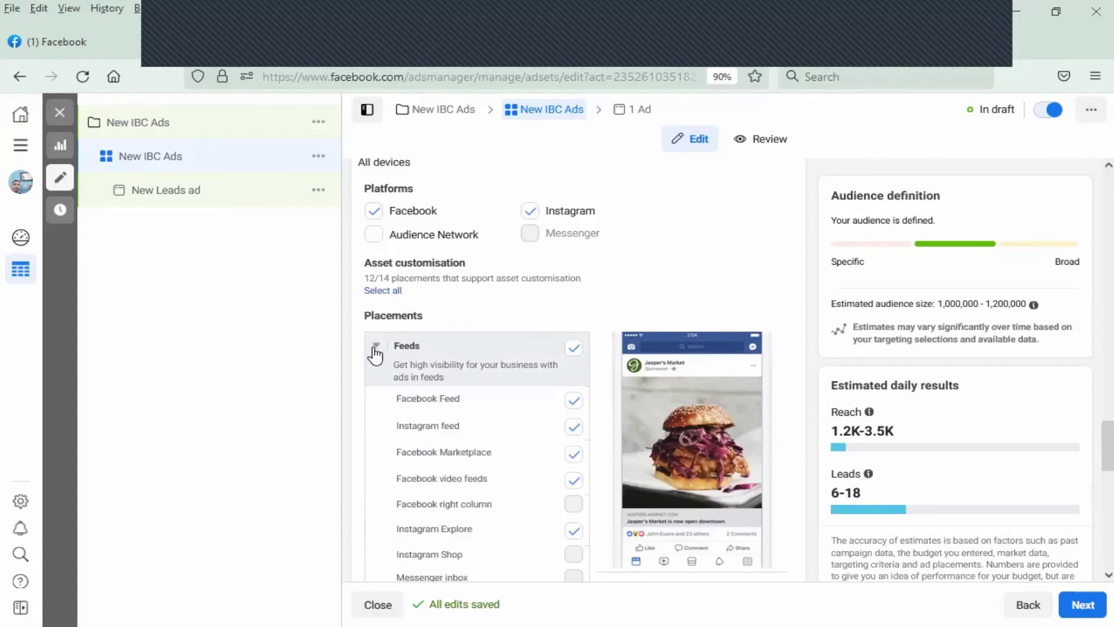
pyautogui.scroll(-1, 351, 436)
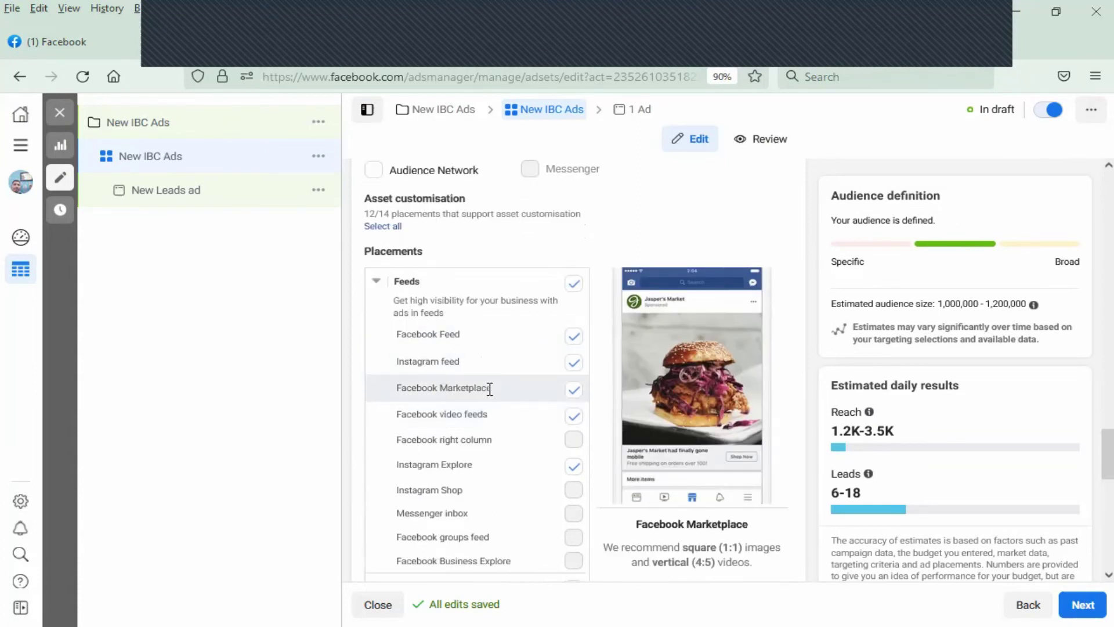
pyautogui.click(578, 393)
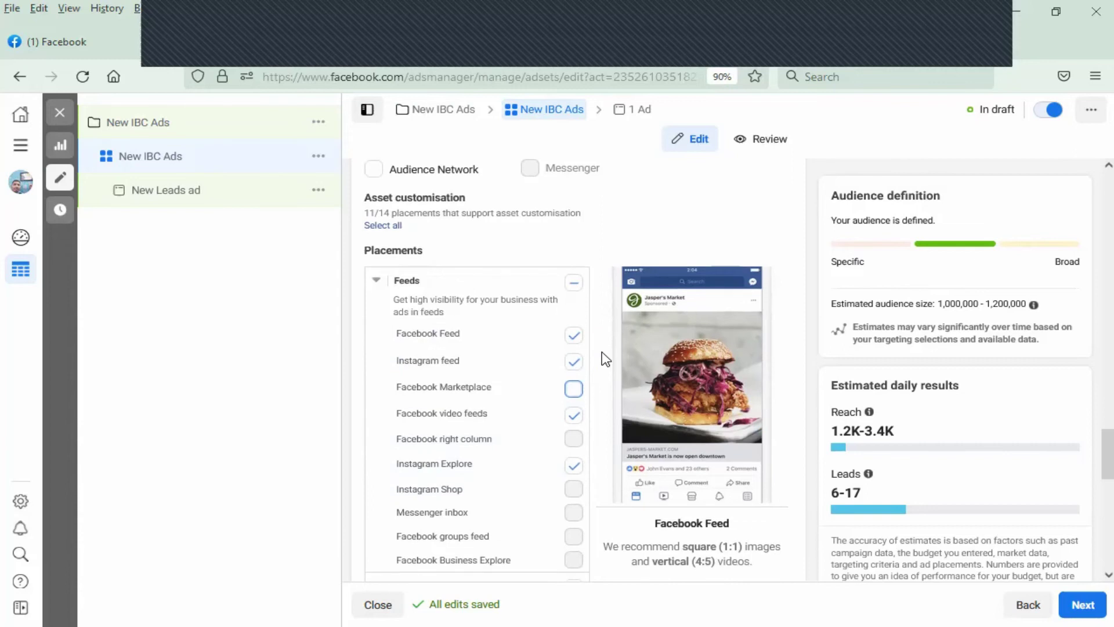
# Check the individual Stories and Reels and In-stream placements and deselect the In-article placement
pyautogui.scroll(-4, 603, 359)
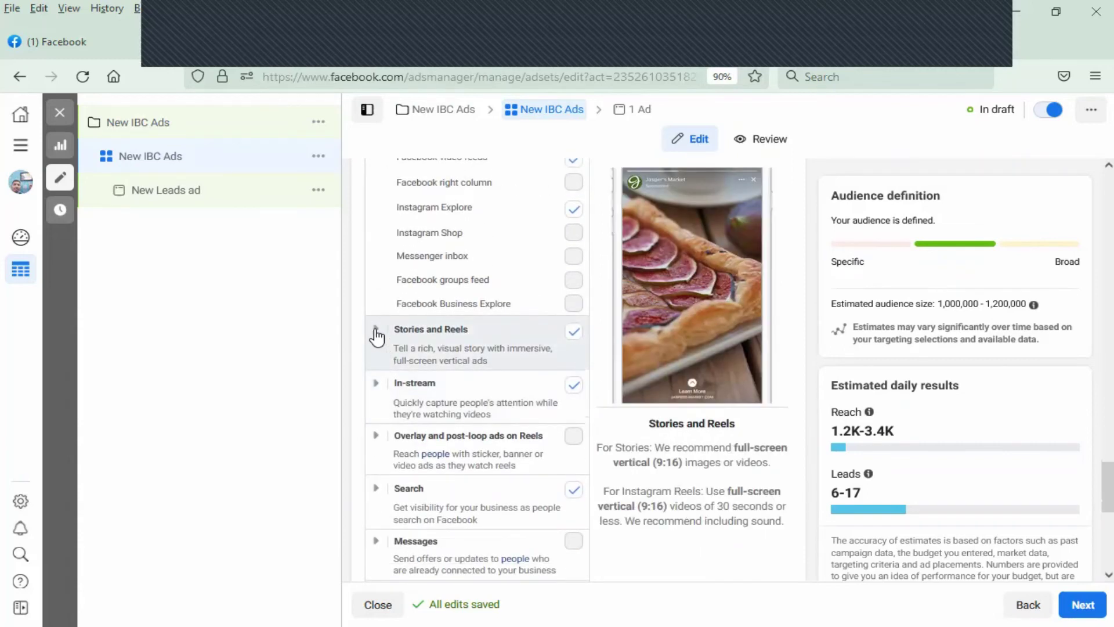
pyautogui.click(376, 331)
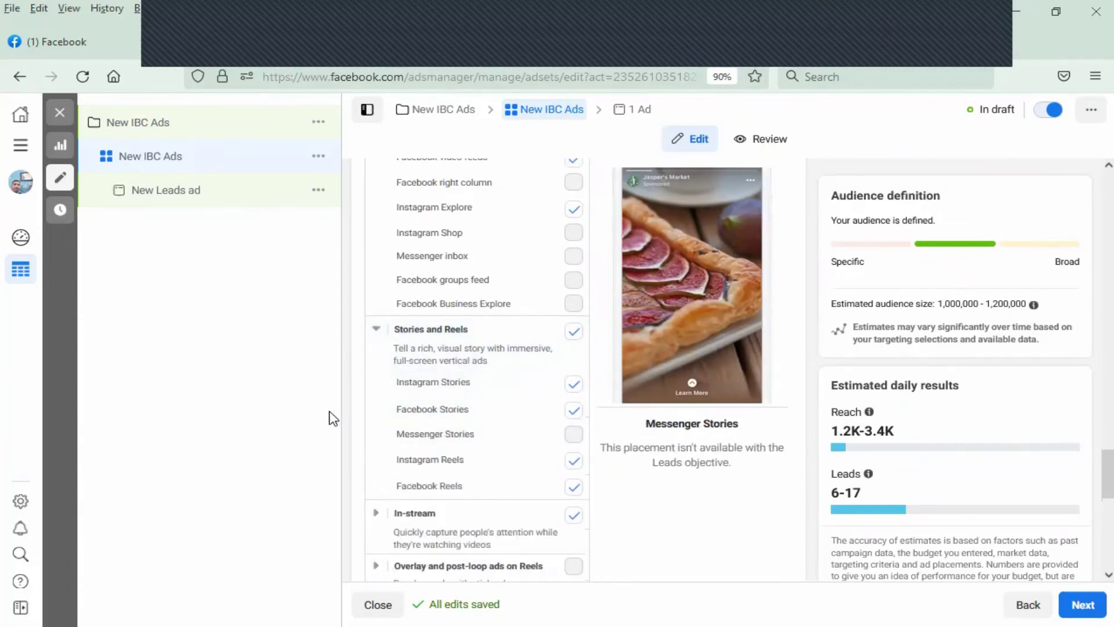
pyautogui.scroll(-2, 353, 423)
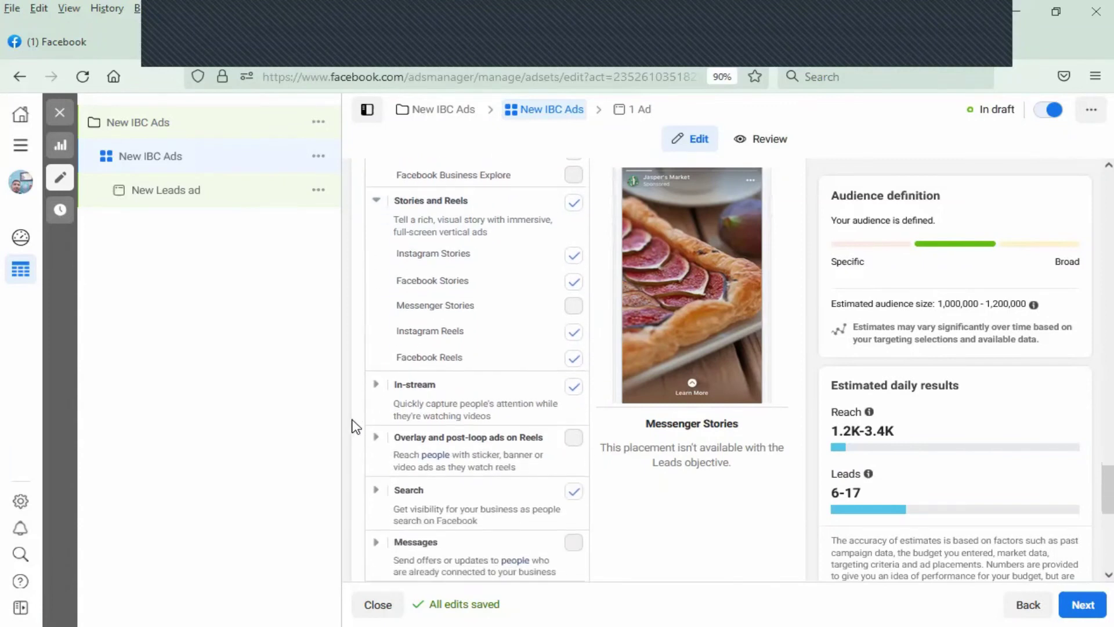
pyautogui.click(376, 386)
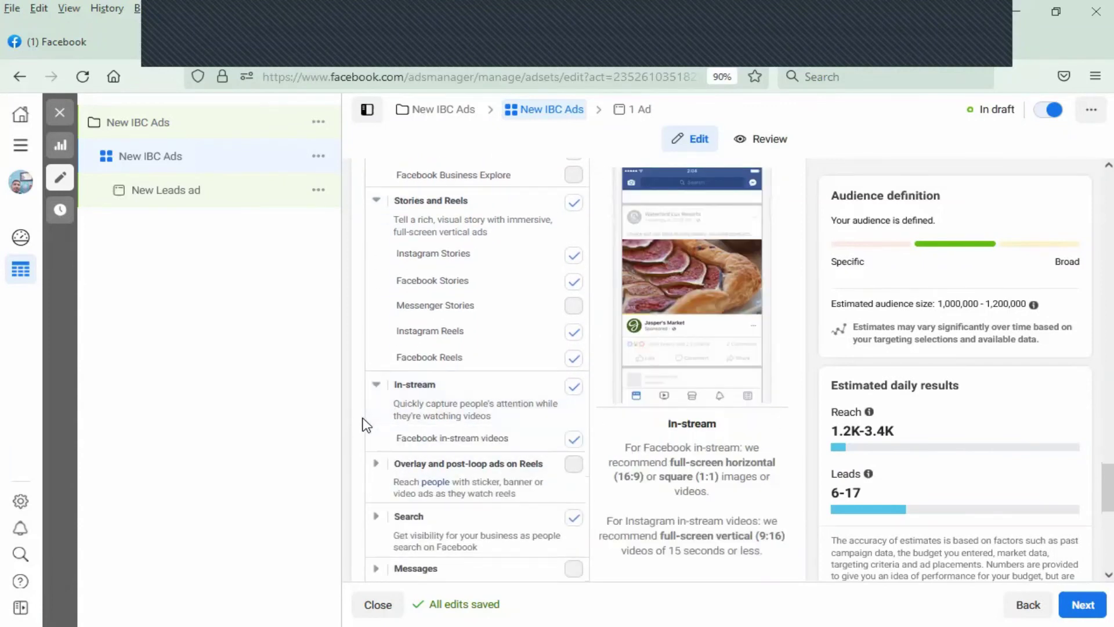
pyautogui.scroll(-1, 366, 425)
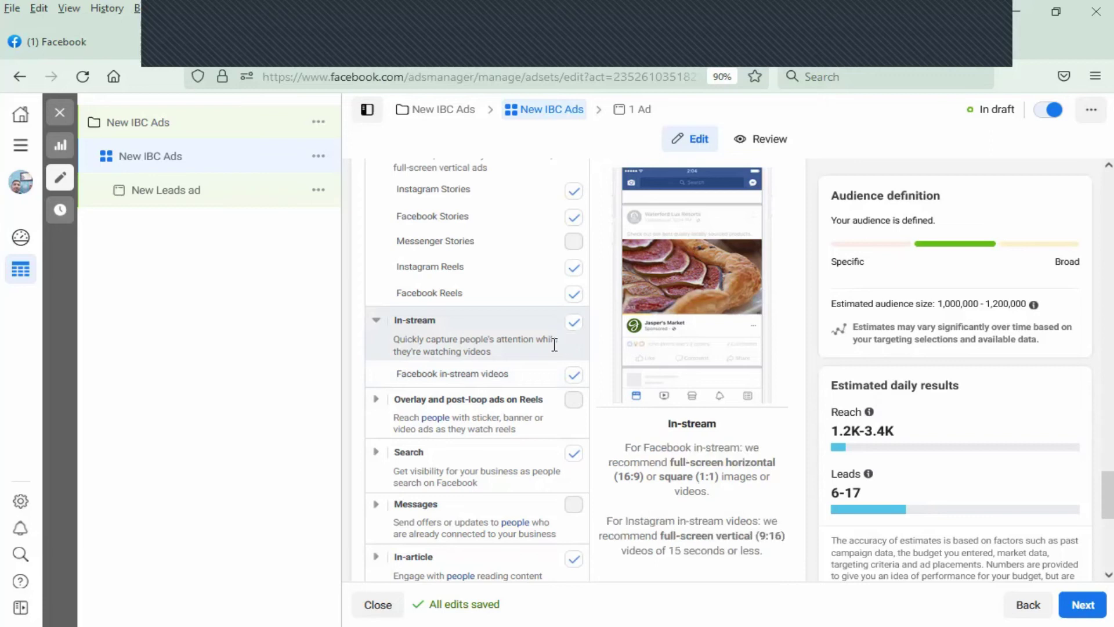
pyautogui.scroll(-1, 464, 348)
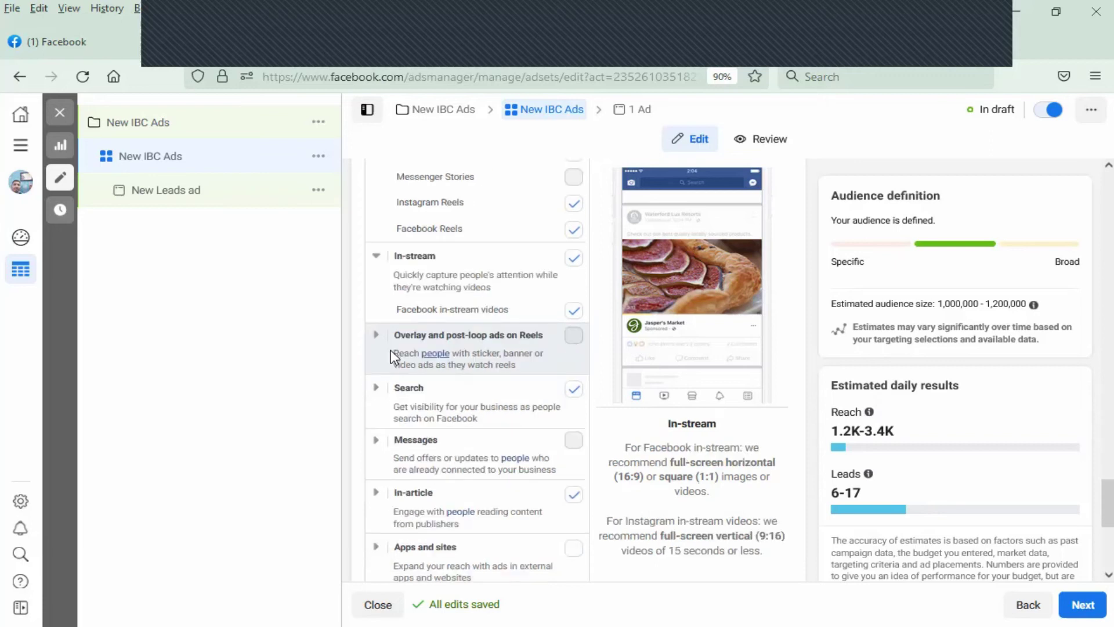
pyautogui.scroll(-1, 354, 386)
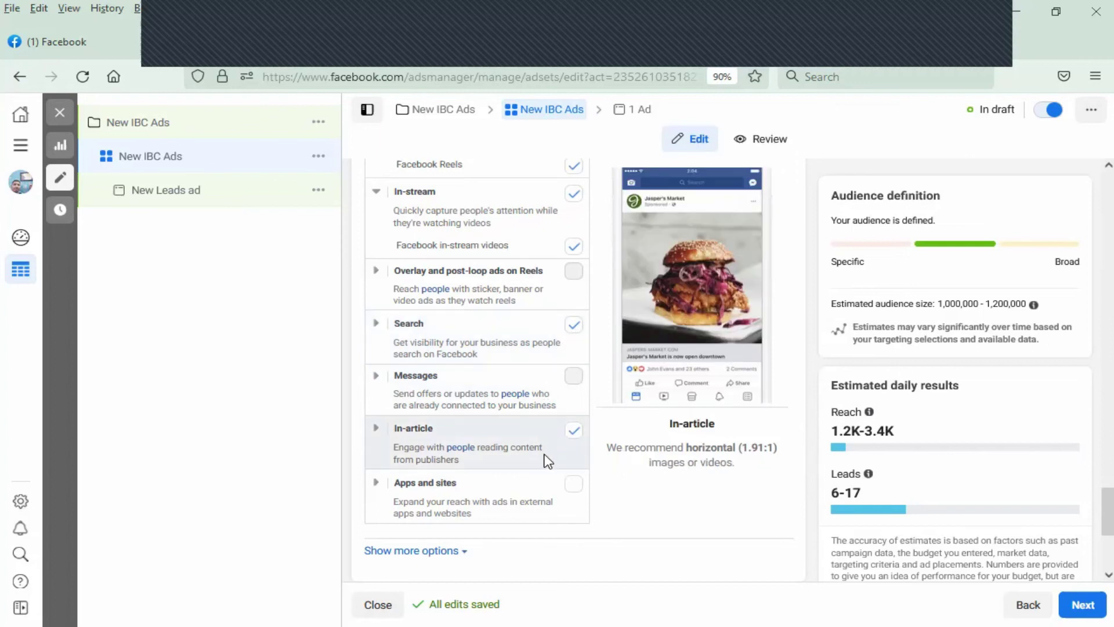
pyautogui.scroll(-1, 516, 441)
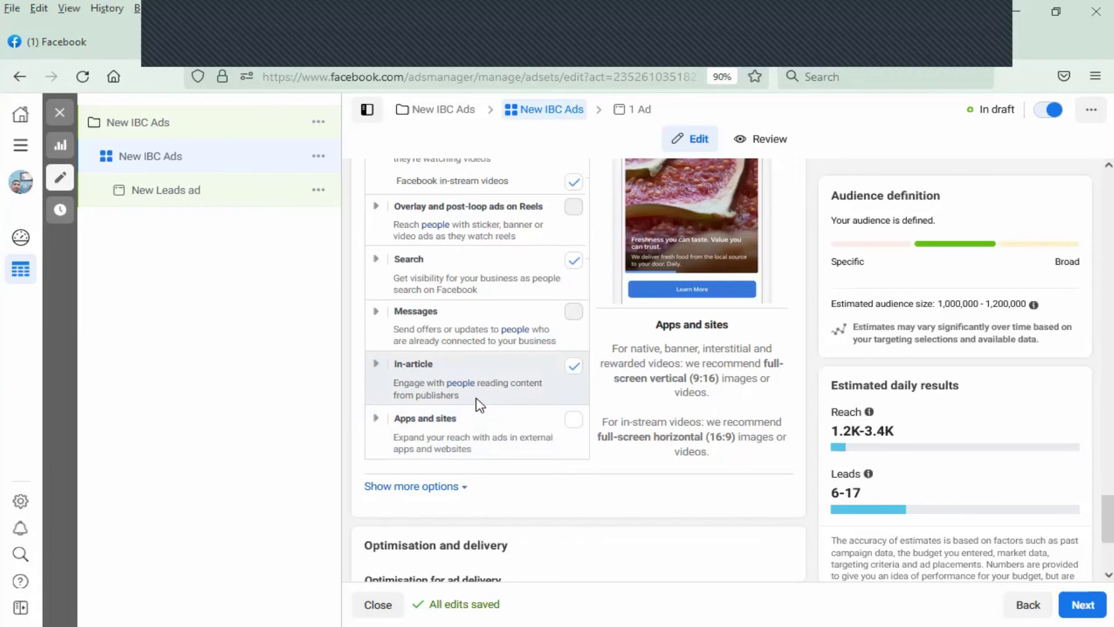
pyautogui.click(574, 367)
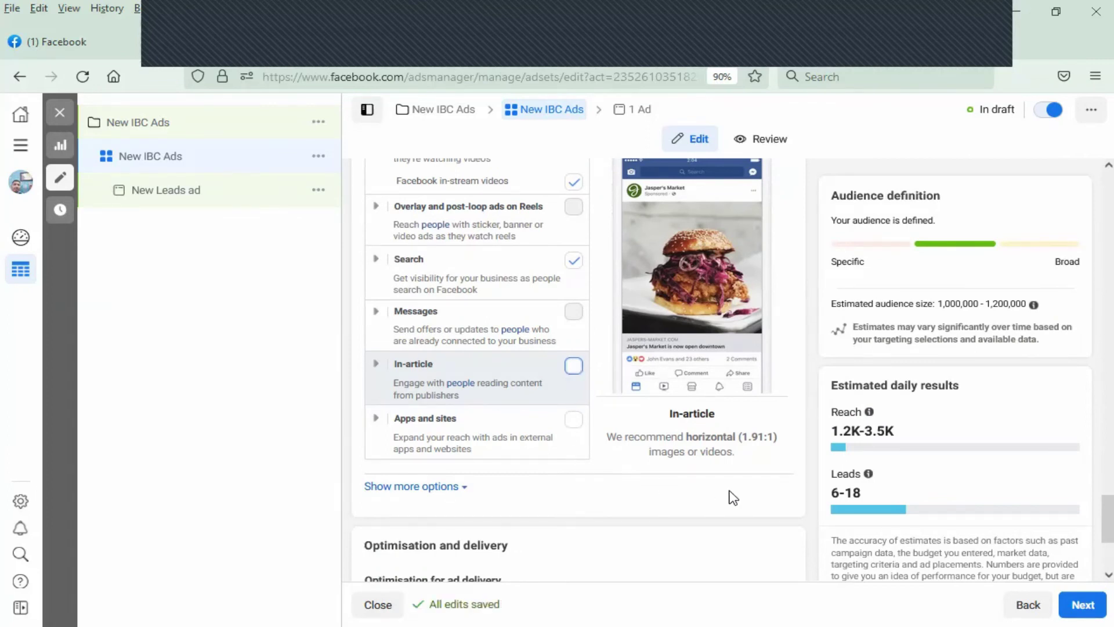
# Review the selected placements from In-article back up to Feeds and continue to the New Leads ad
pyautogui.scroll(2, 750, 493)
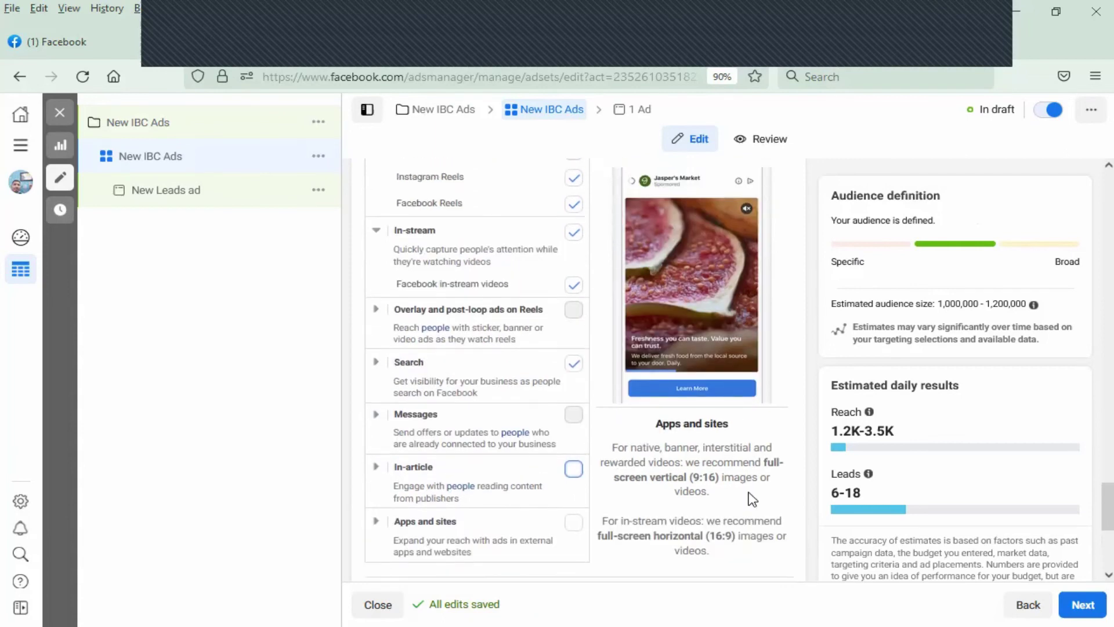
pyautogui.scroll(1, 753, 499)
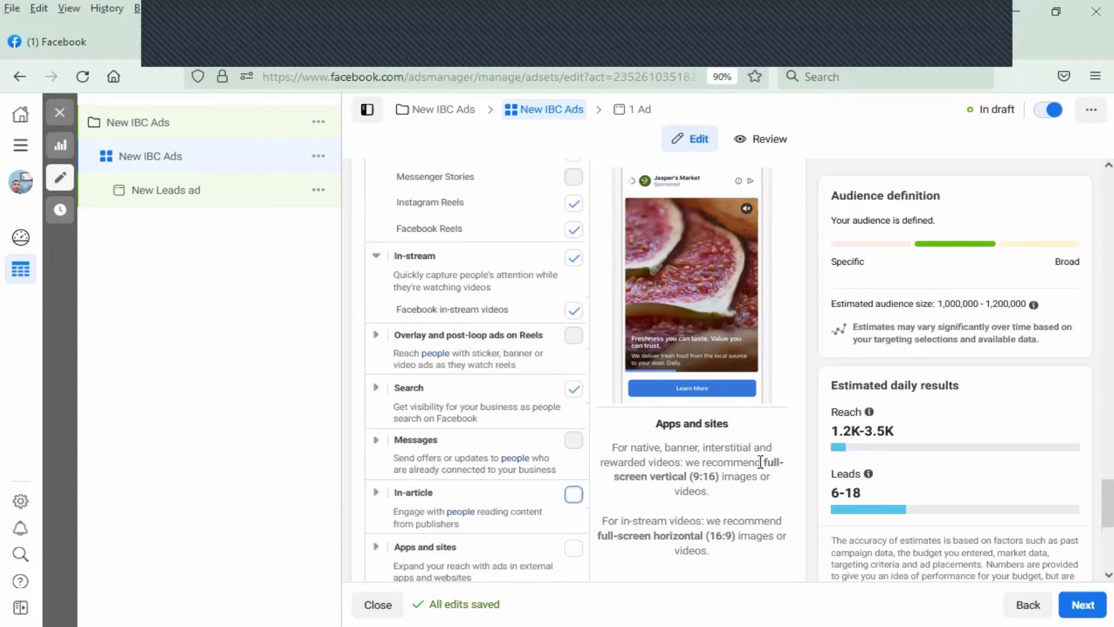
pyautogui.scroll(4, 758, 462)
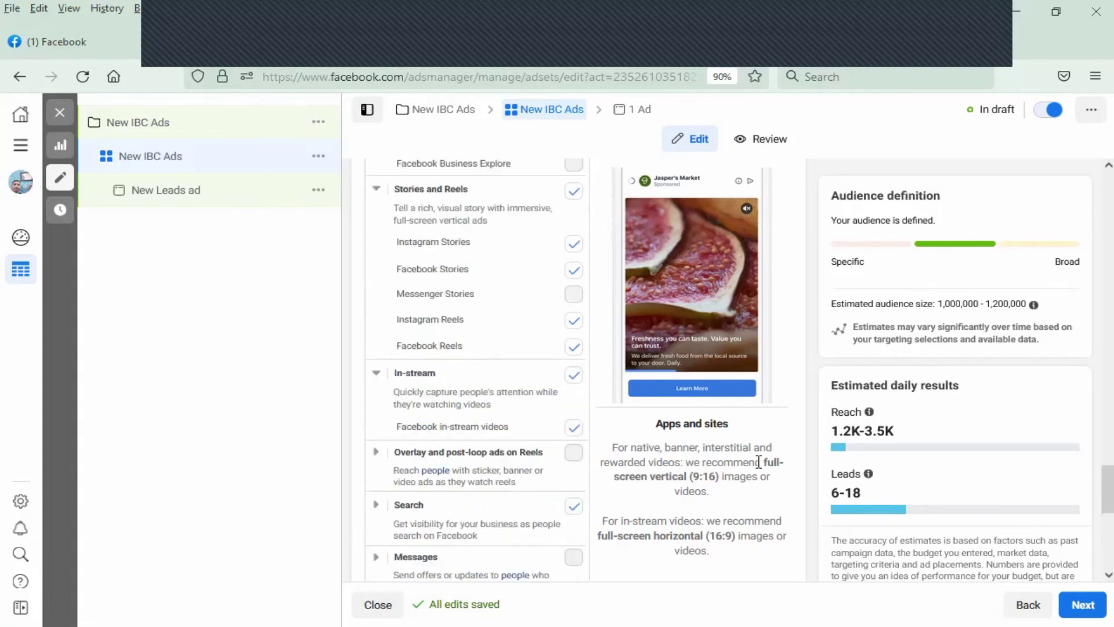
pyautogui.scroll(5, 759, 462)
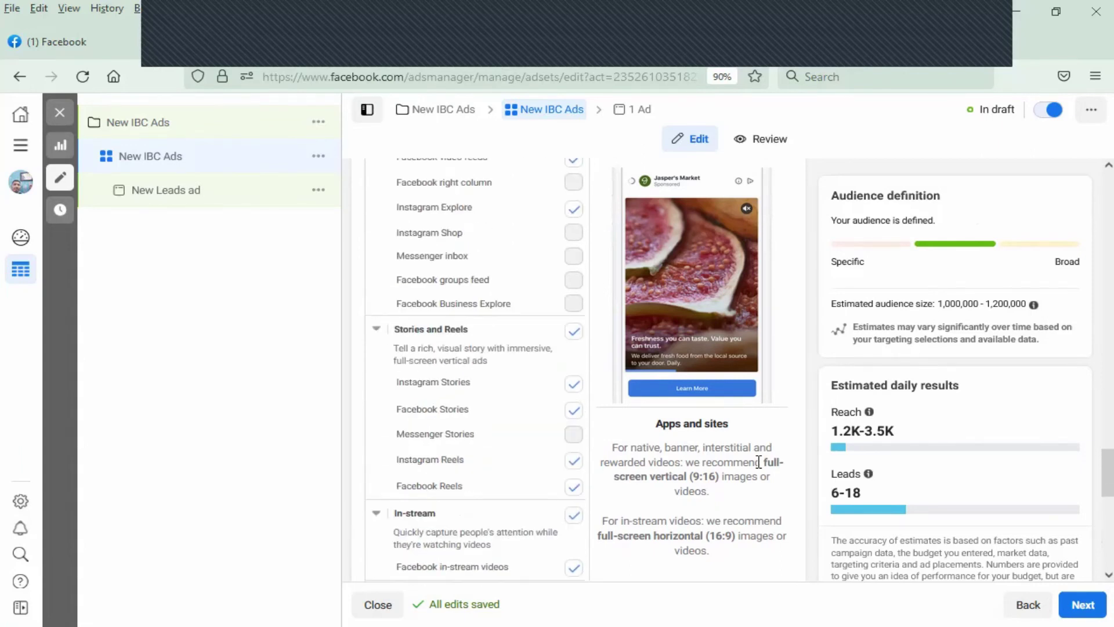
pyautogui.scroll(2, 759, 462)
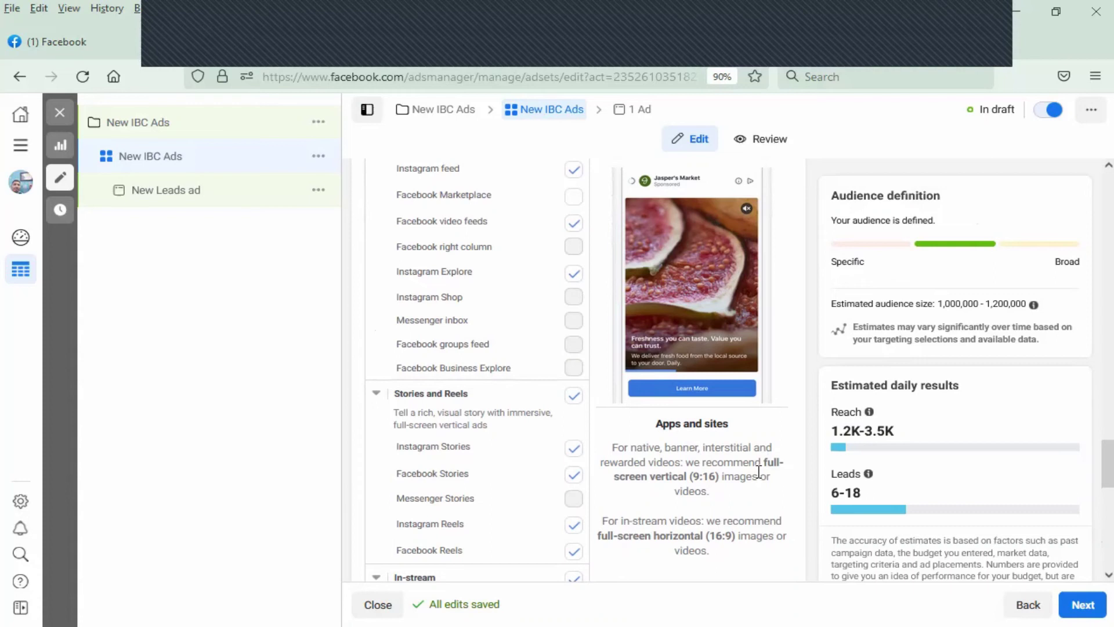
pyautogui.scroll(2, 758, 472)
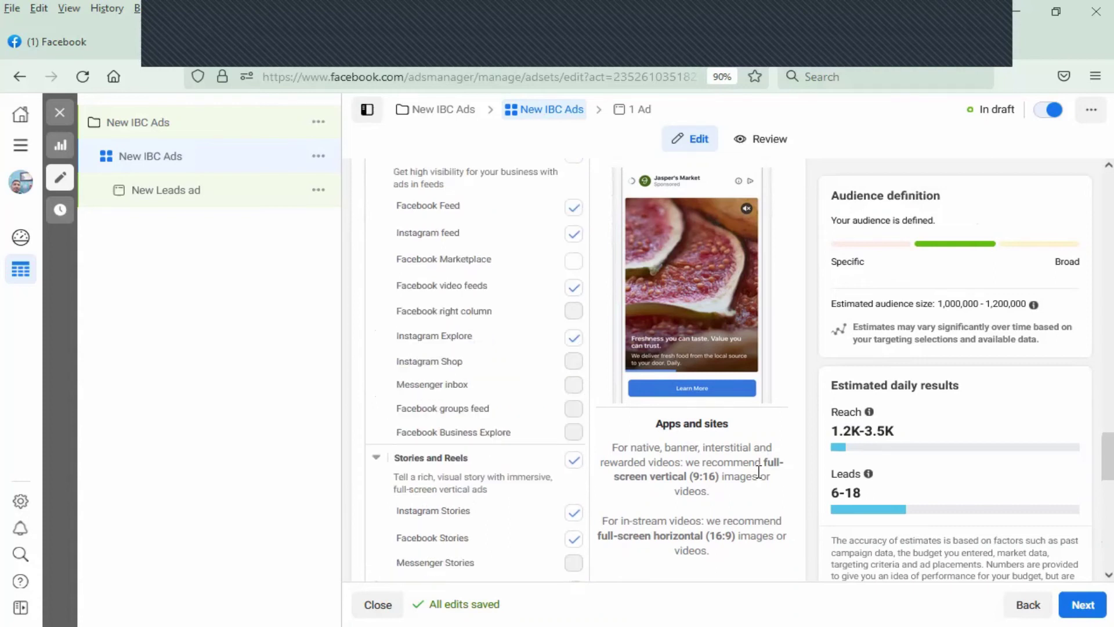
pyautogui.scroll(2, 761, 477)
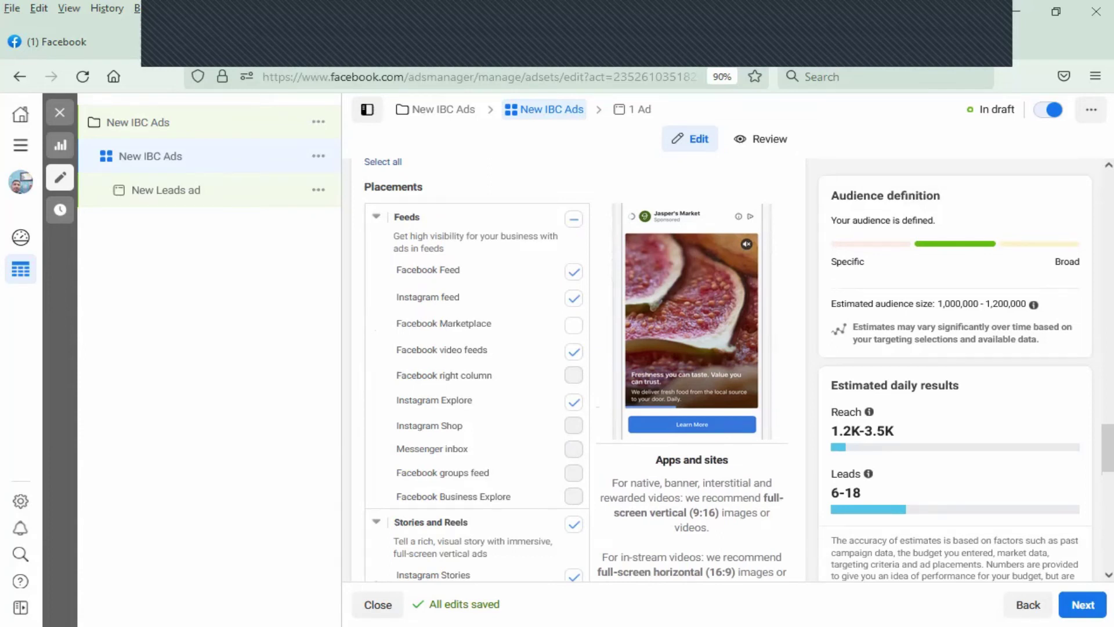
pyautogui.click(1083, 605)
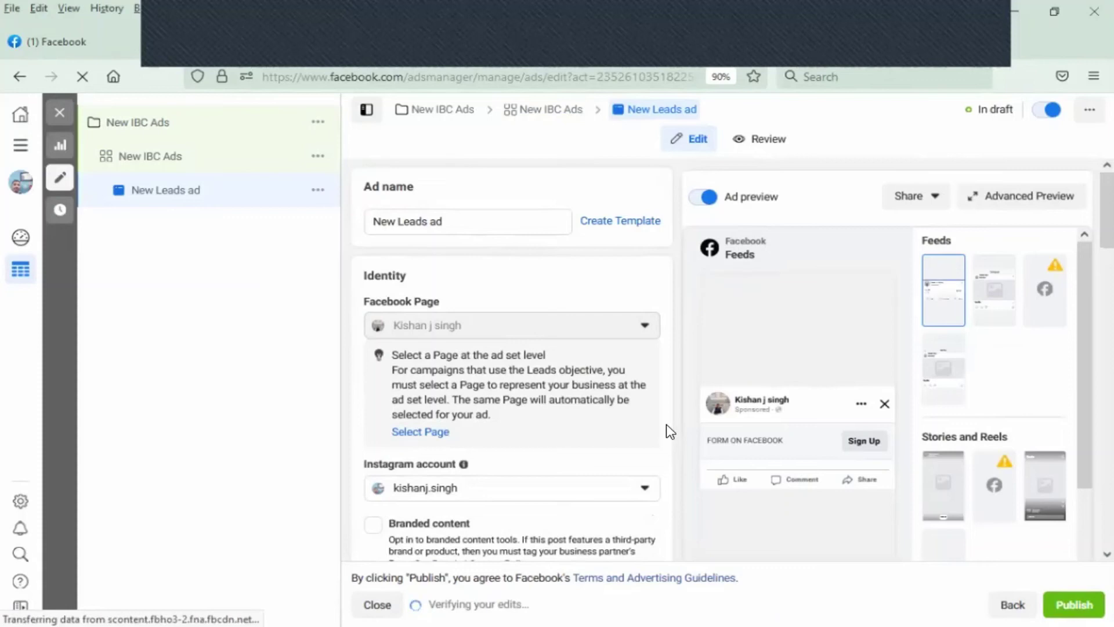
# Review the Facebook Page and Instagram account chosen in the ad's Identity section
pyautogui.scroll(-2, 670, 431)
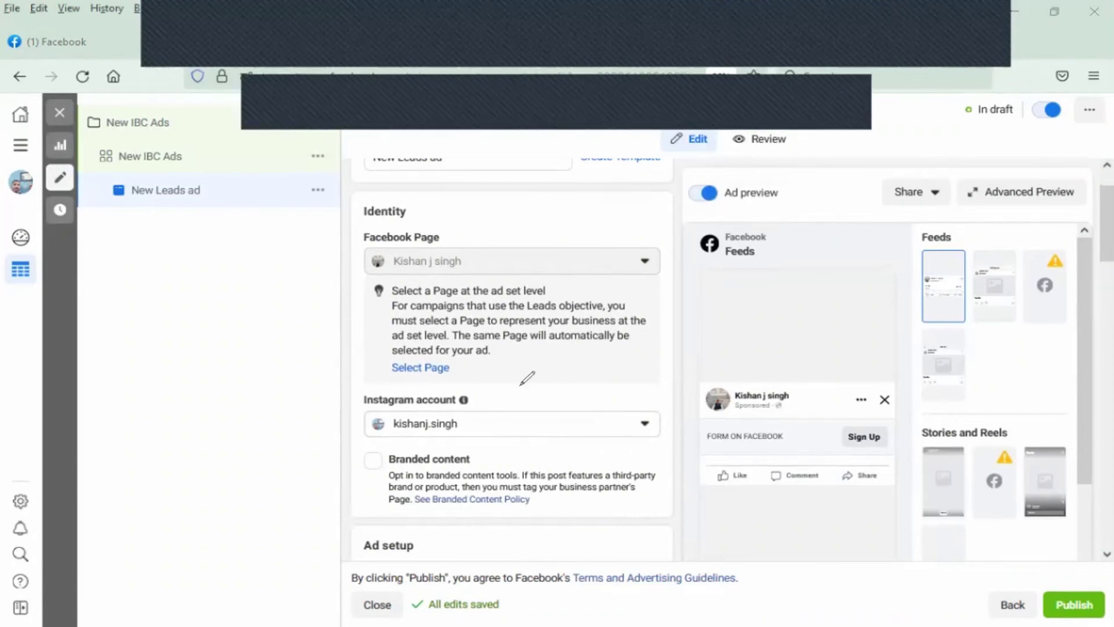
pyautogui.moveTo(481, 385)
pyautogui.mouseDown()
pyautogui.moveTo(410, 385)
pyautogui.moveTo(317, 426)
pyautogui.moveTo(511, 462)
pyautogui.moveTo(679, 427)
pyautogui.moveTo(639, 386)
pyautogui.moveTo(463, 375)
pyautogui.mouseUp()
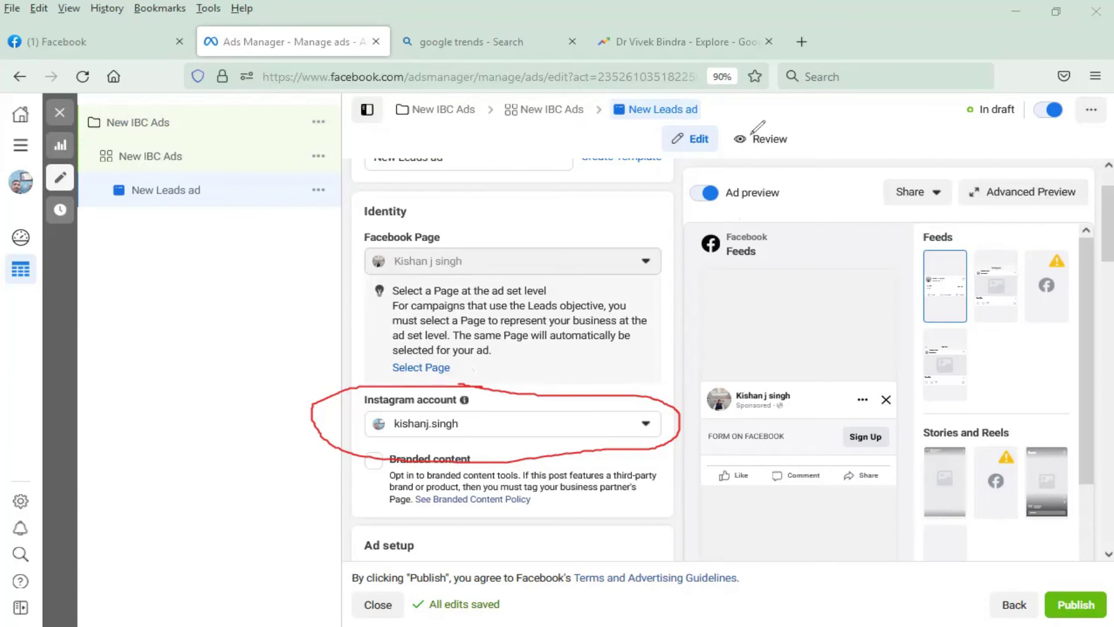
pyautogui.press('Escape')
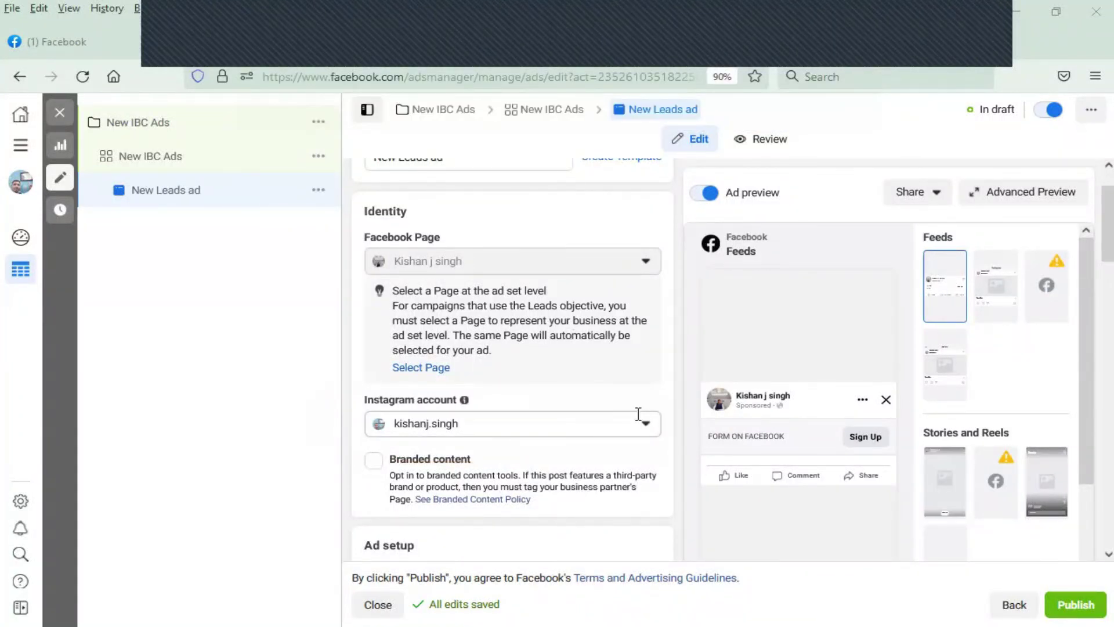
pyautogui.scroll(-1, 650, 429)
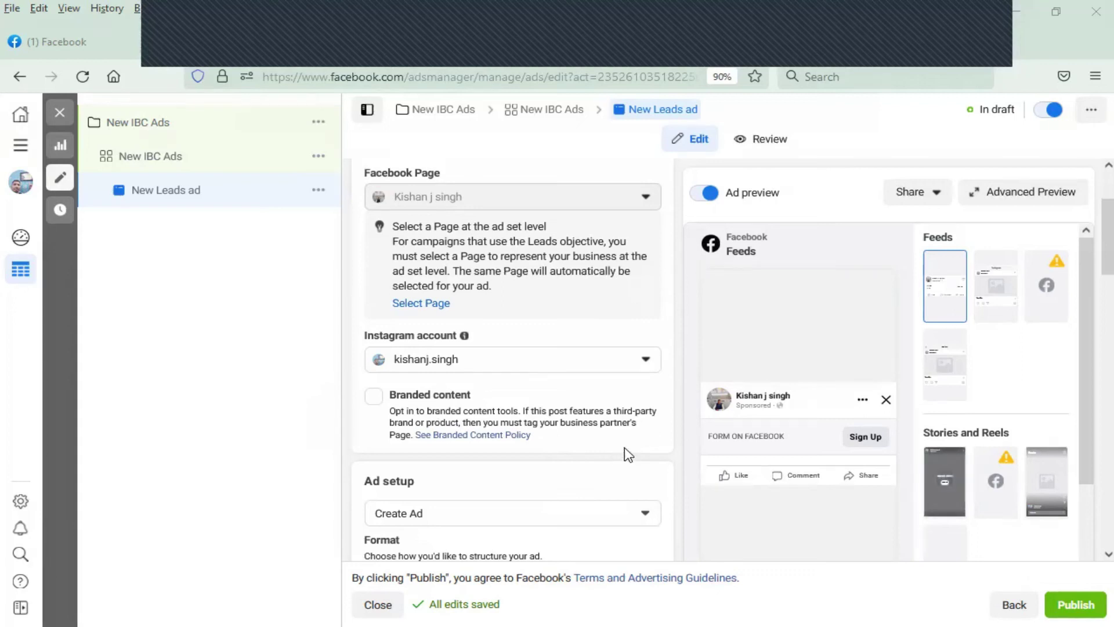
# Review the ad's format options and look at the choices for adding media in the Ad creative section
pyautogui.scroll(-2, 625, 448)
pyautogui.scroll(-6, 624, 447)
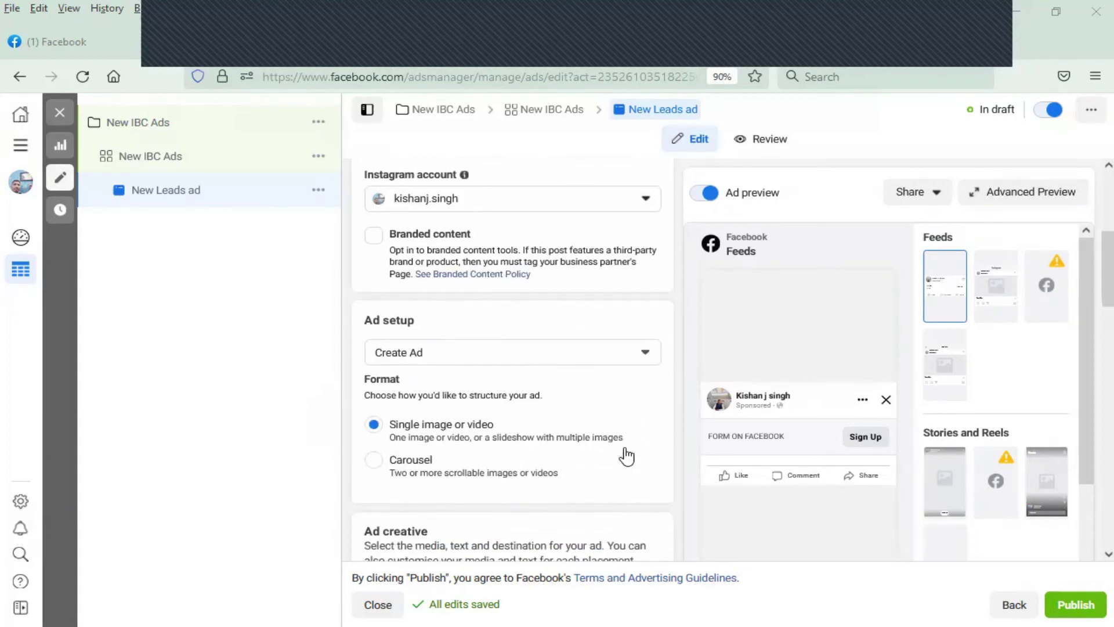
pyautogui.scroll(-3, 624, 447)
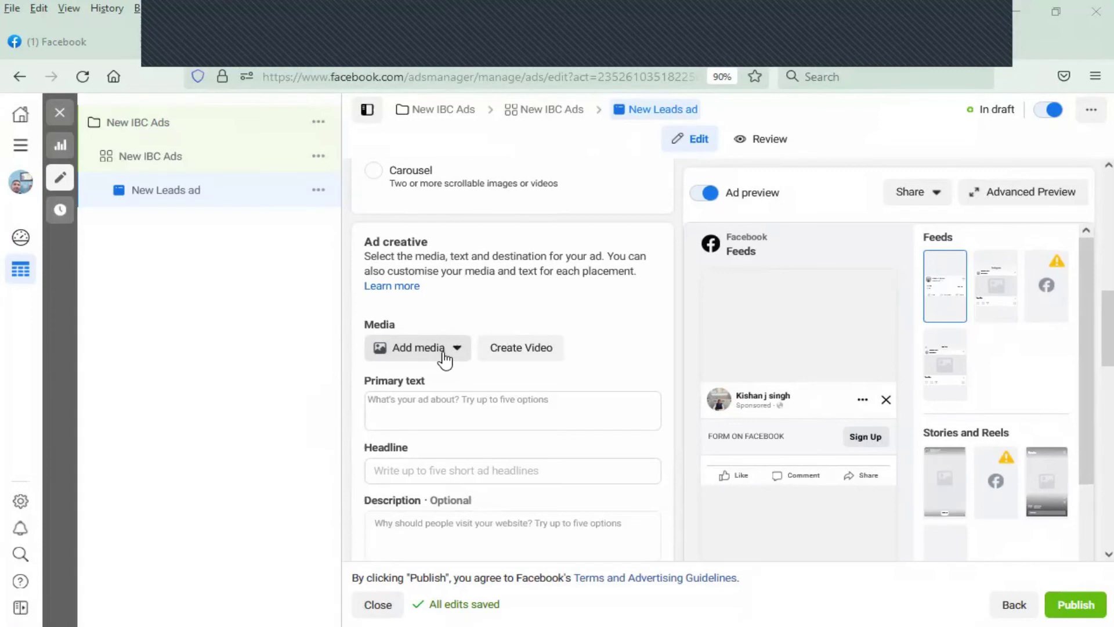
pyautogui.click(443, 355)
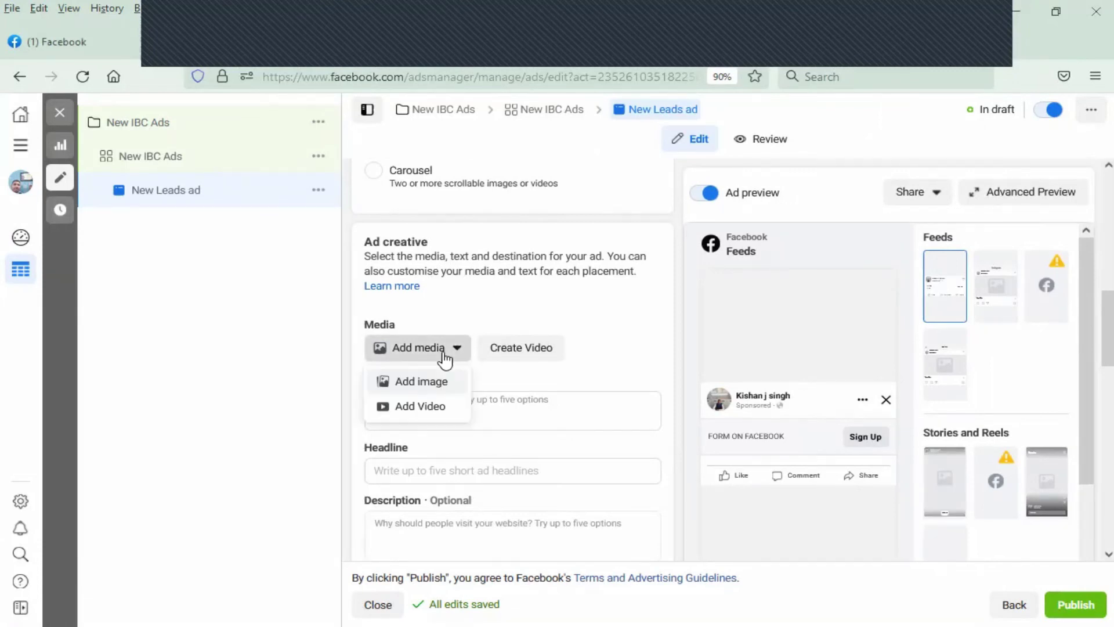
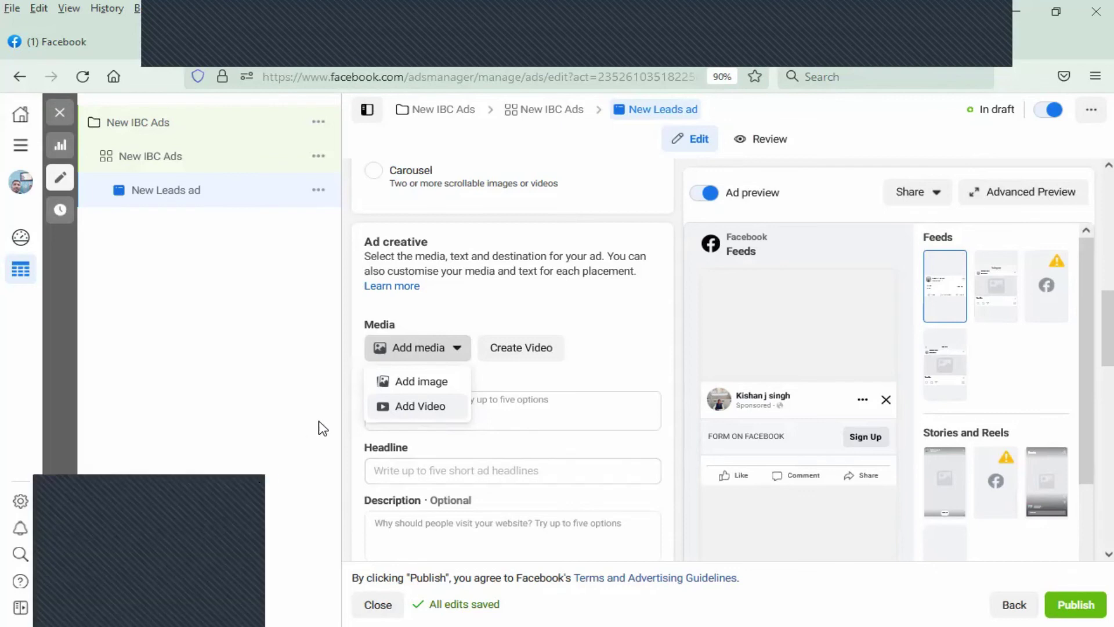
# Examine the Primary text field and its text suggestions from previous ads, leaving the field empty
pyautogui.click(410, 408)
pyautogui.click(409, 408)
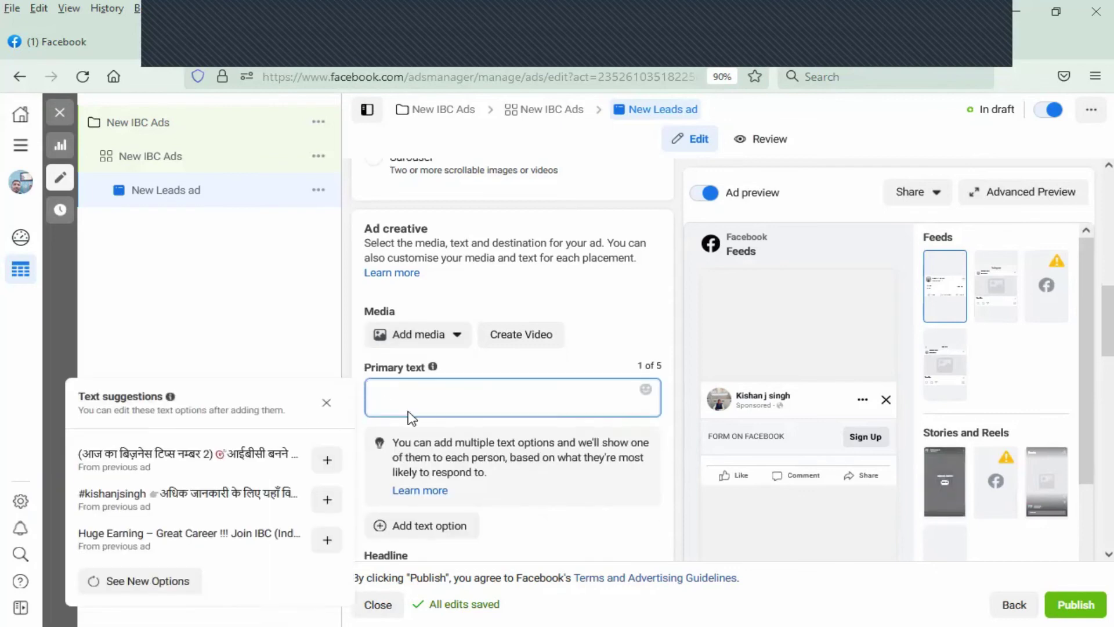
pyautogui.scroll(-1, 409, 417)
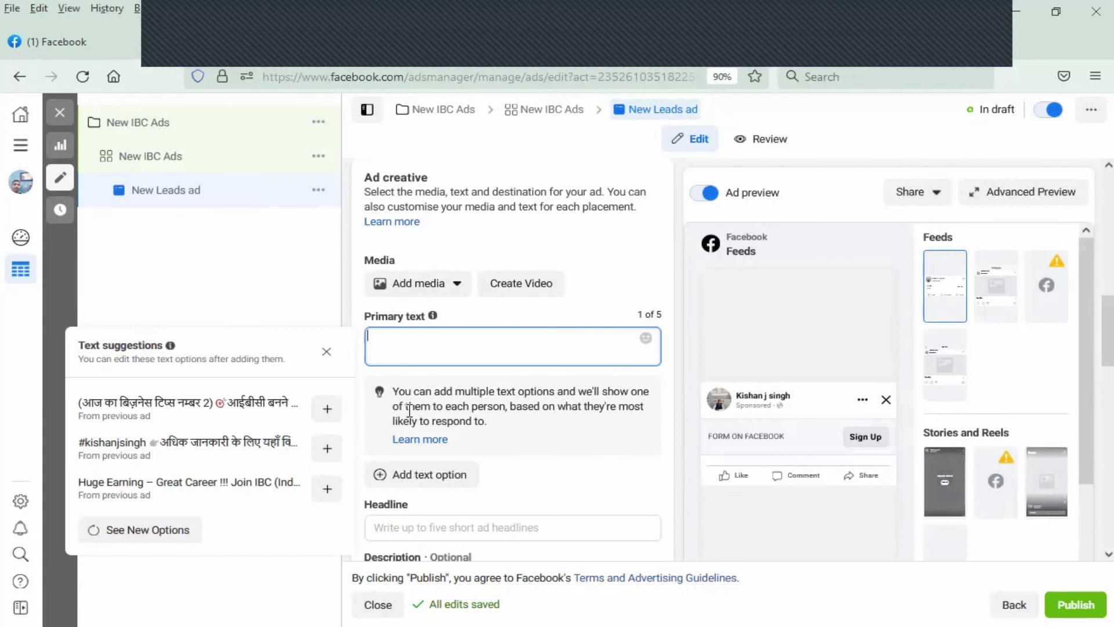
pyautogui.click(328, 298)
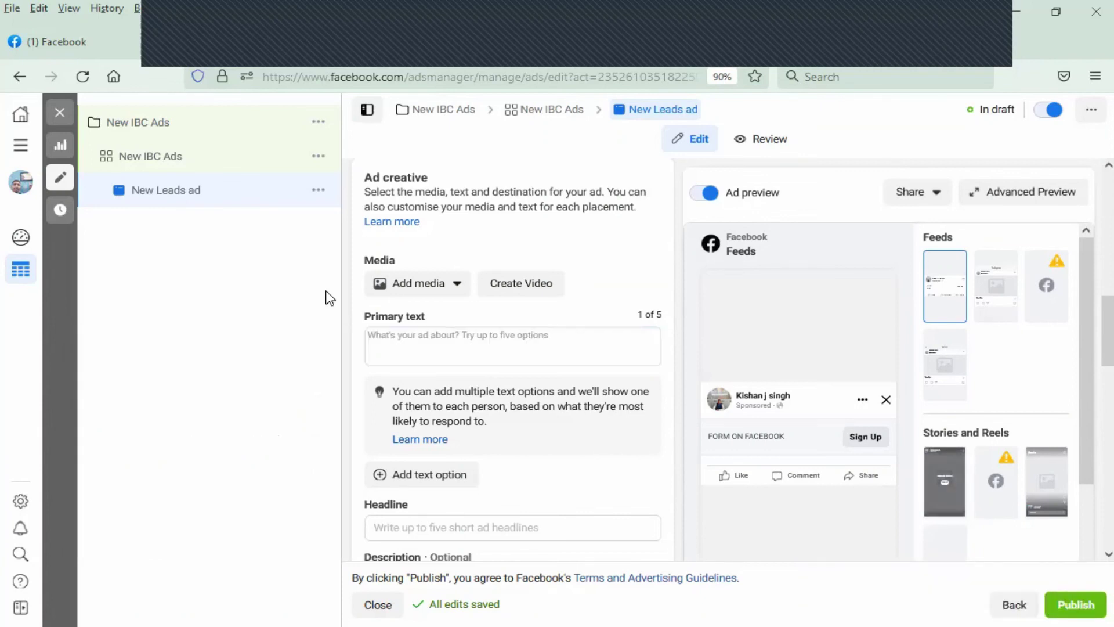
pyautogui.click(433, 343)
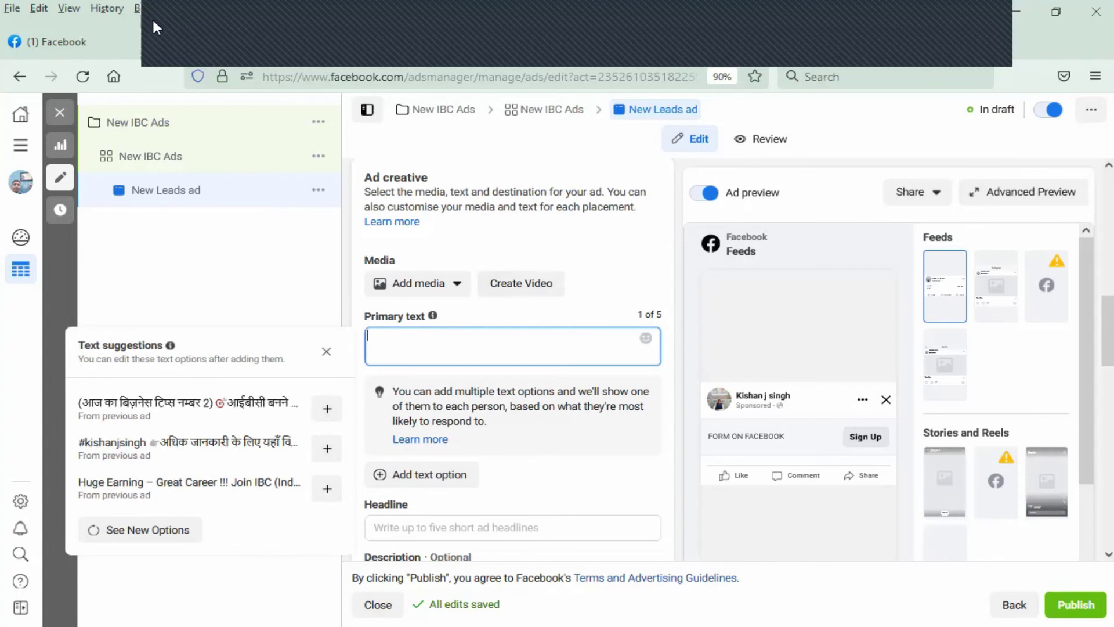
pyautogui.click(301, 578)
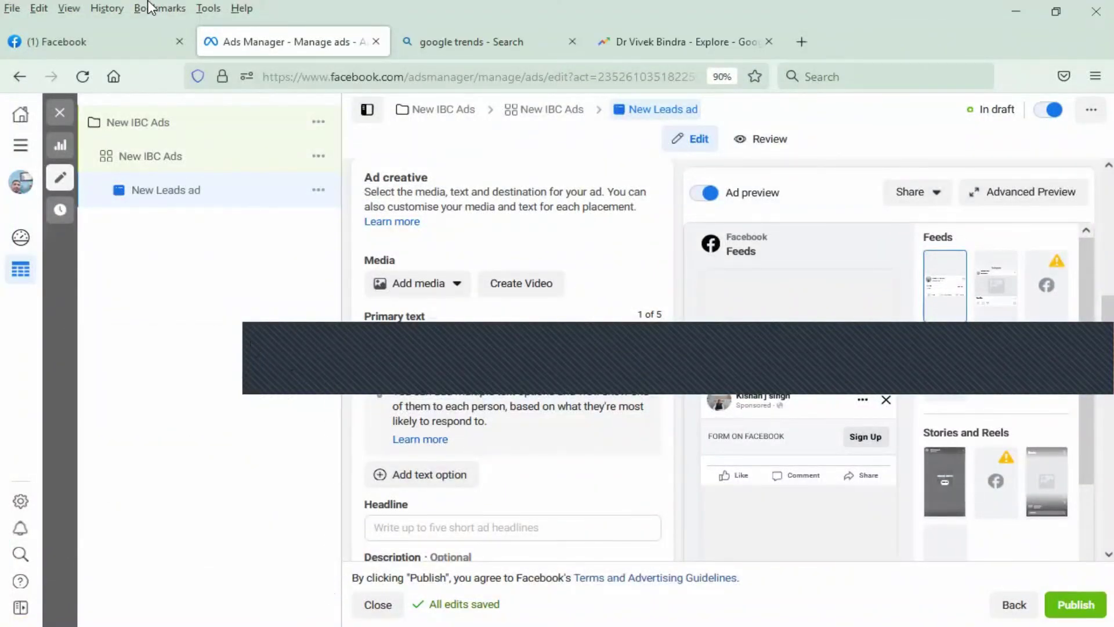
pyautogui.click(443, 343)
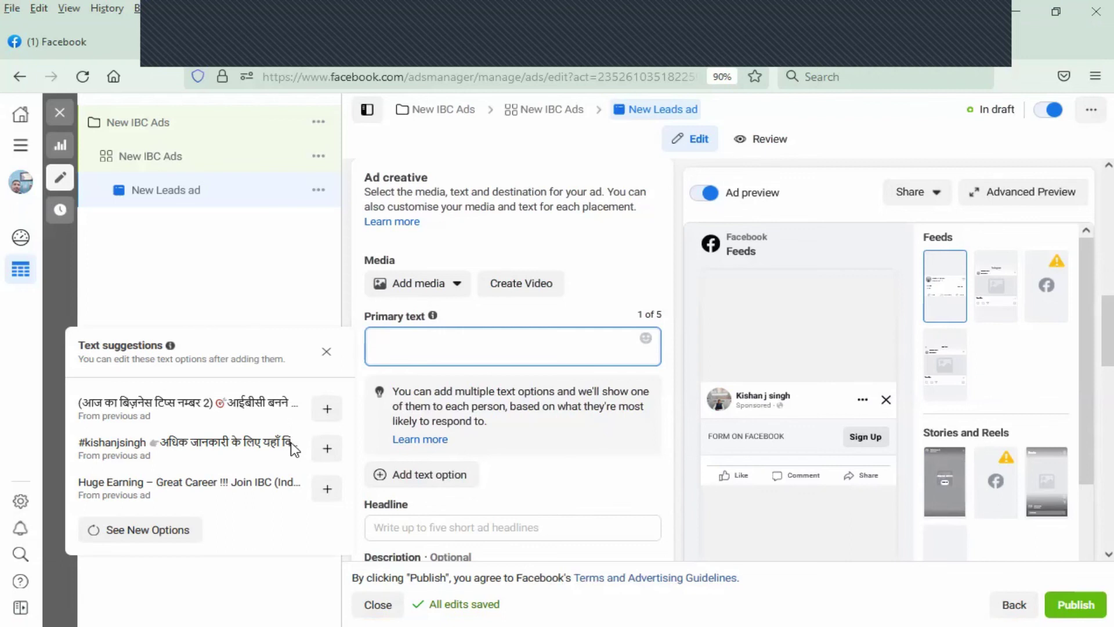
pyautogui.click(324, 274)
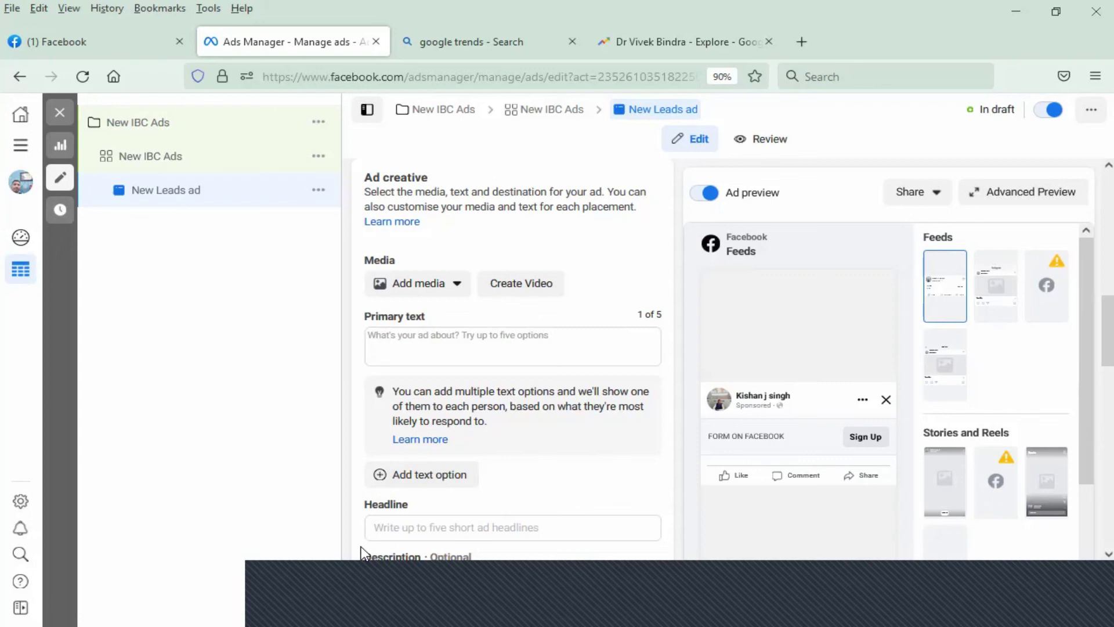
# Review the ad's headline, description, call to action and instant form destination settings
pyautogui.scroll(-3, 395, 464)
pyautogui.scroll(-4, 394, 464)
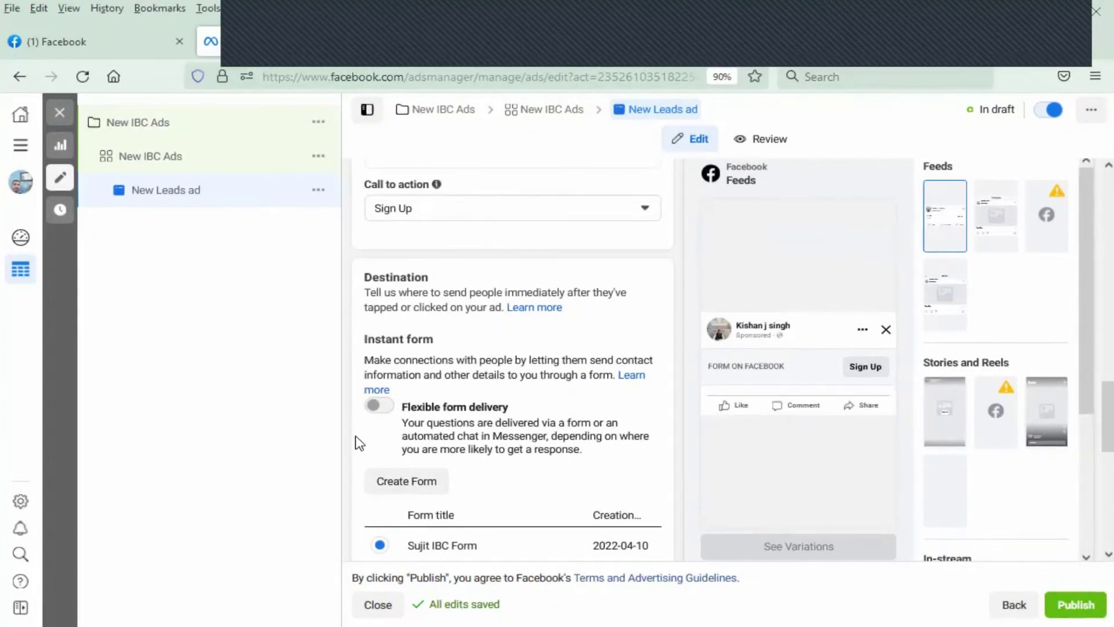
pyautogui.scroll(2, 358, 443)
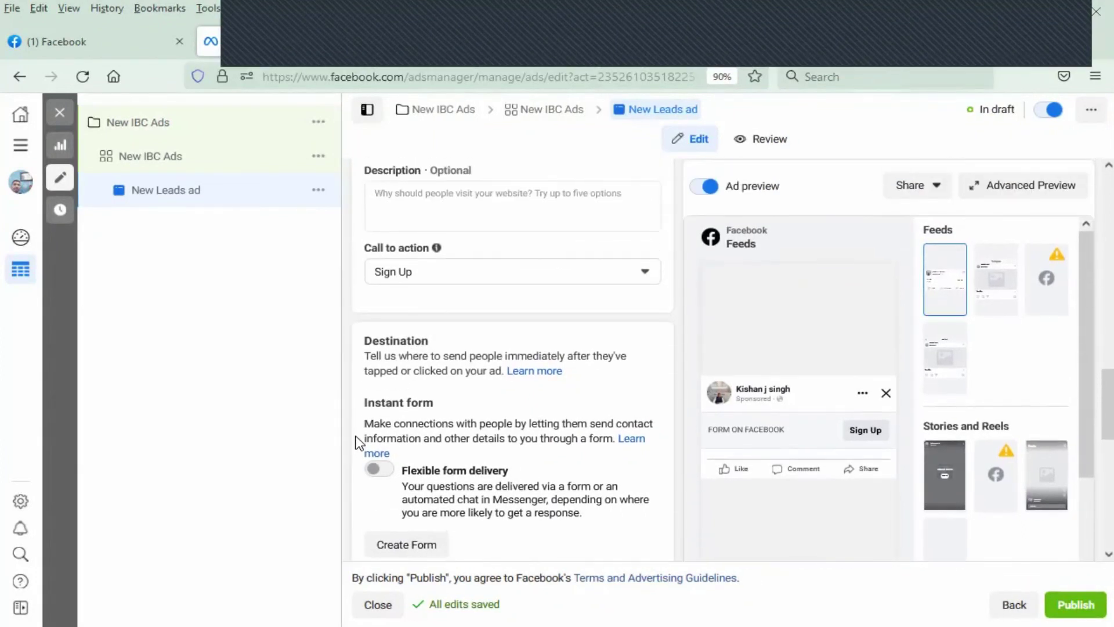
pyautogui.scroll(1, 358, 443)
pyautogui.scroll(2, 358, 444)
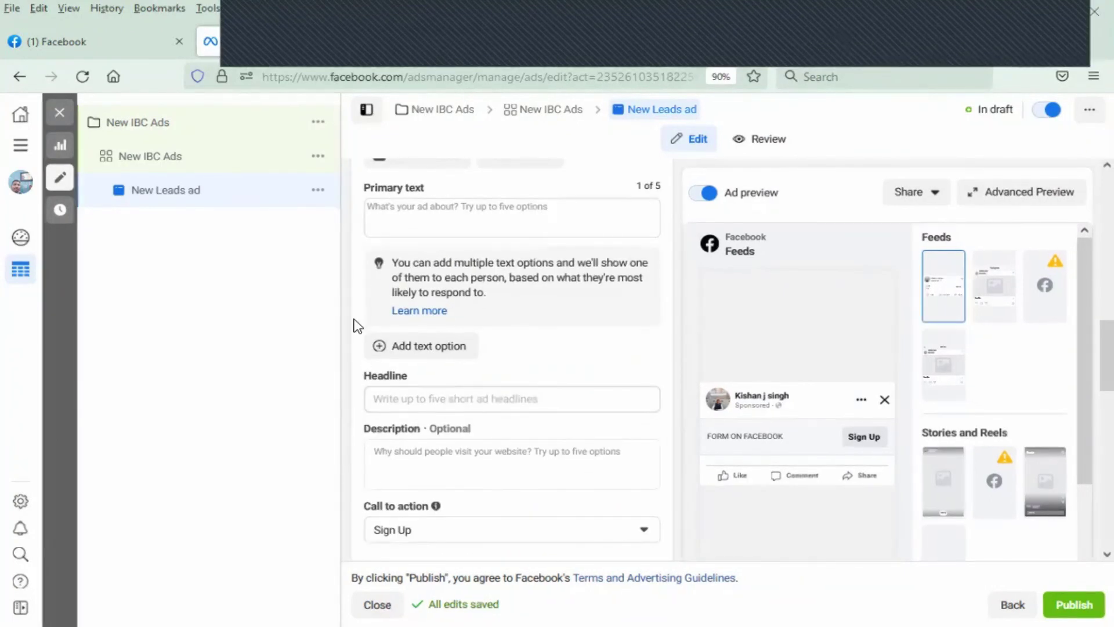
pyautogui.scroll(1, 356, 323)
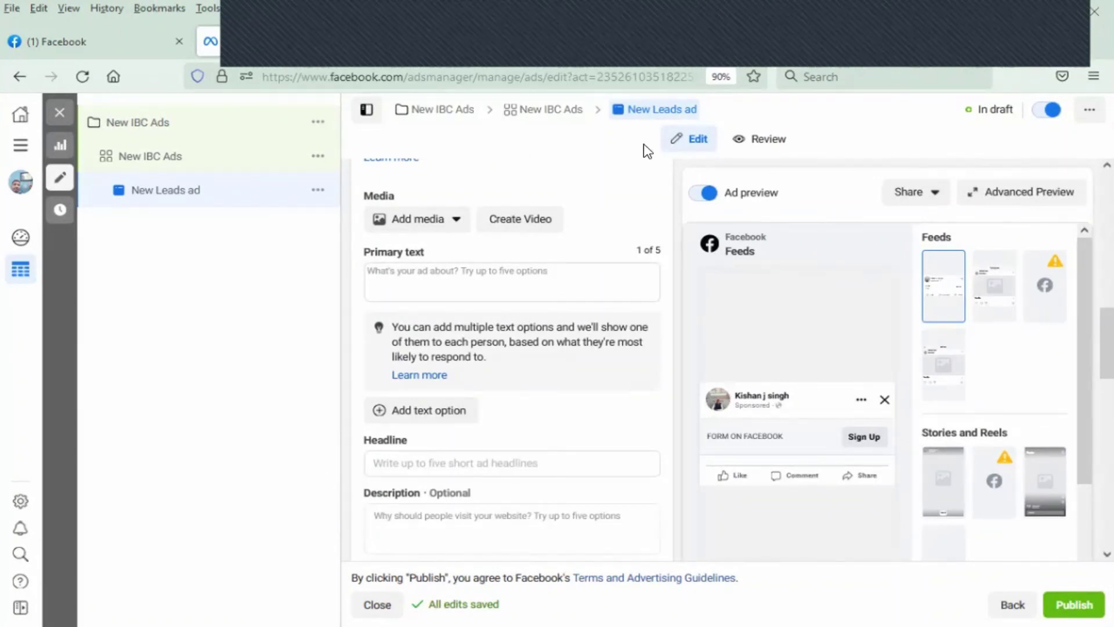
# Open a new browser tab
pyautogui.hotkey('ctrl', 't')
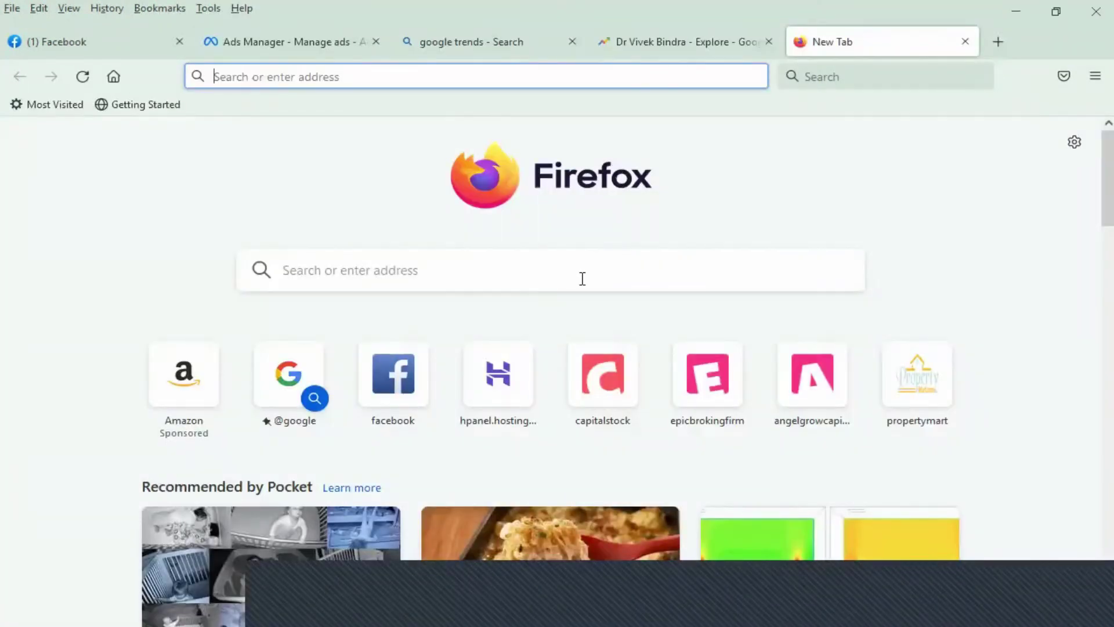
pyautogui.click(583, 278)
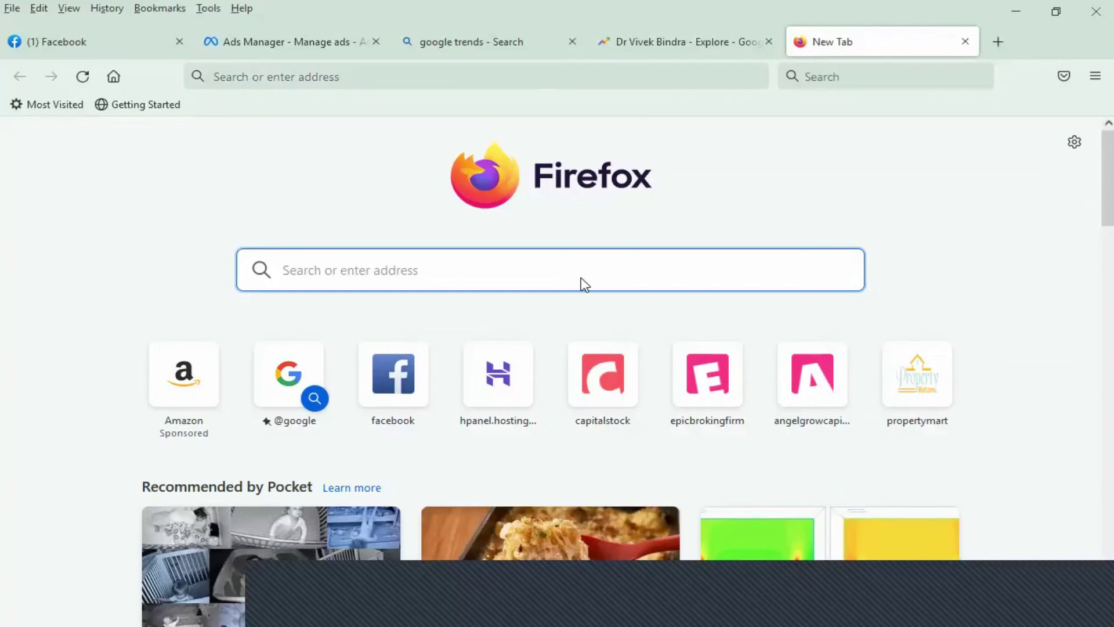
pyautogui.write('faceb')
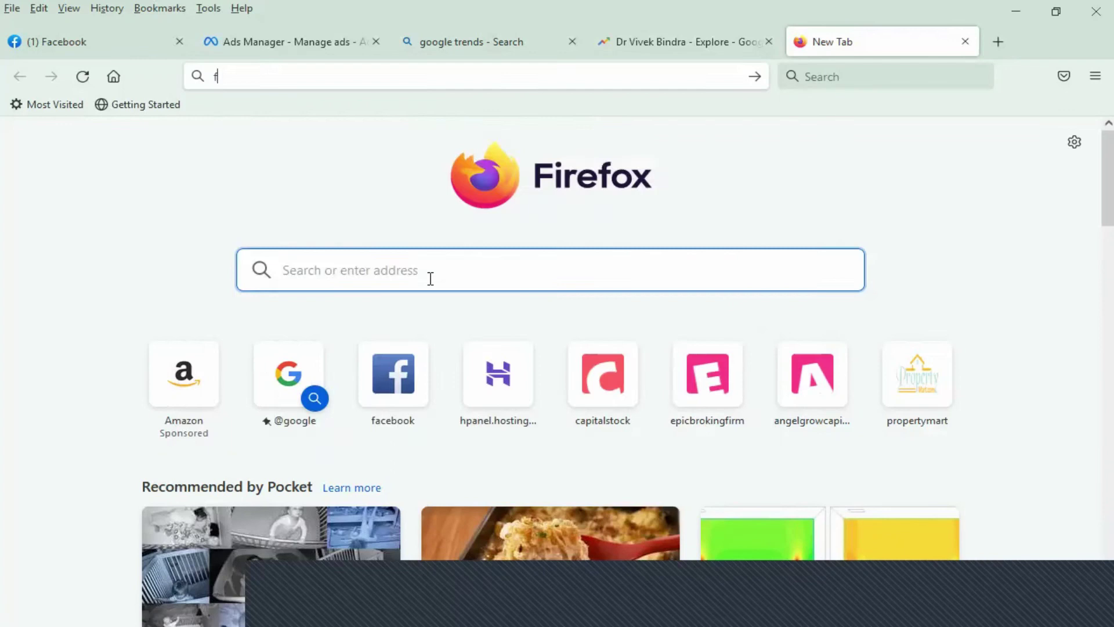
pyautogui.write('ac')
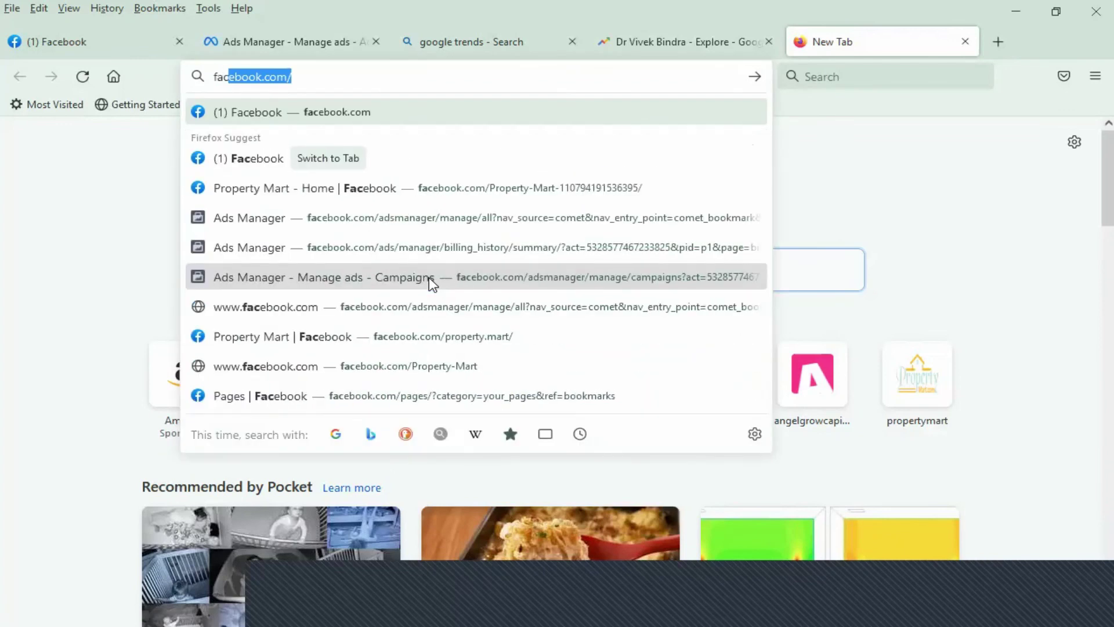
pyautogui.write('ebook l')
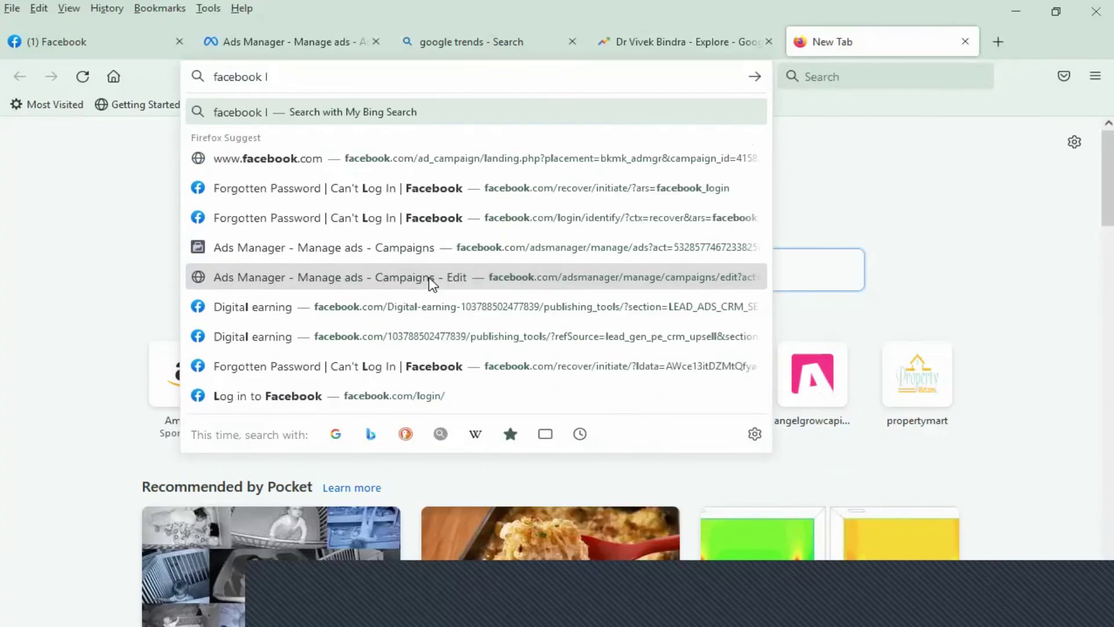
pyautogui.write('e')
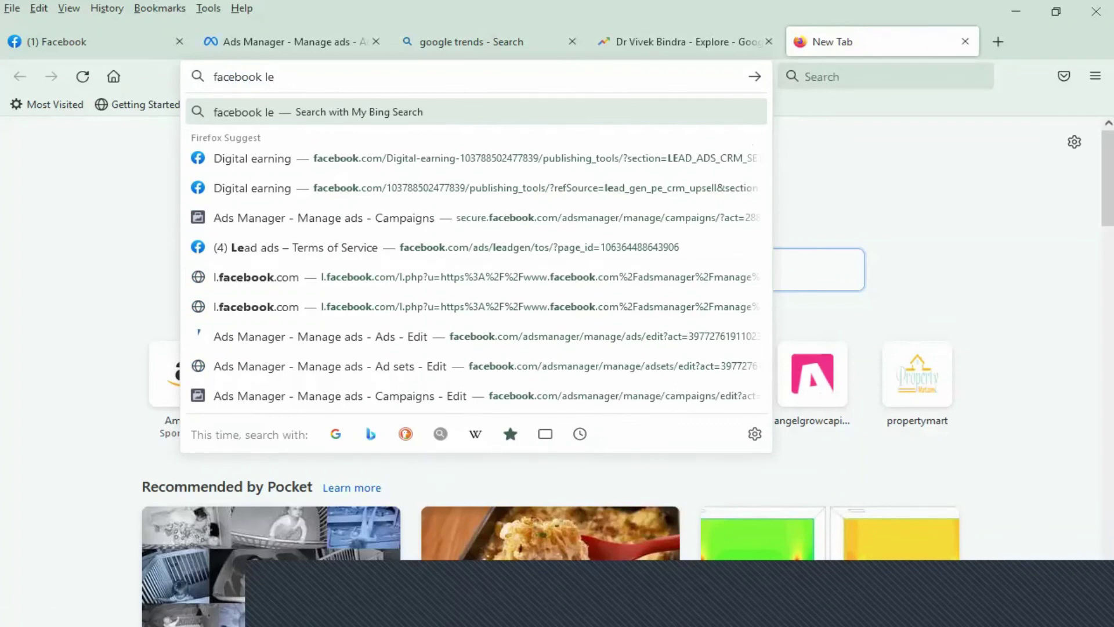
pyautogui.press('Escape')
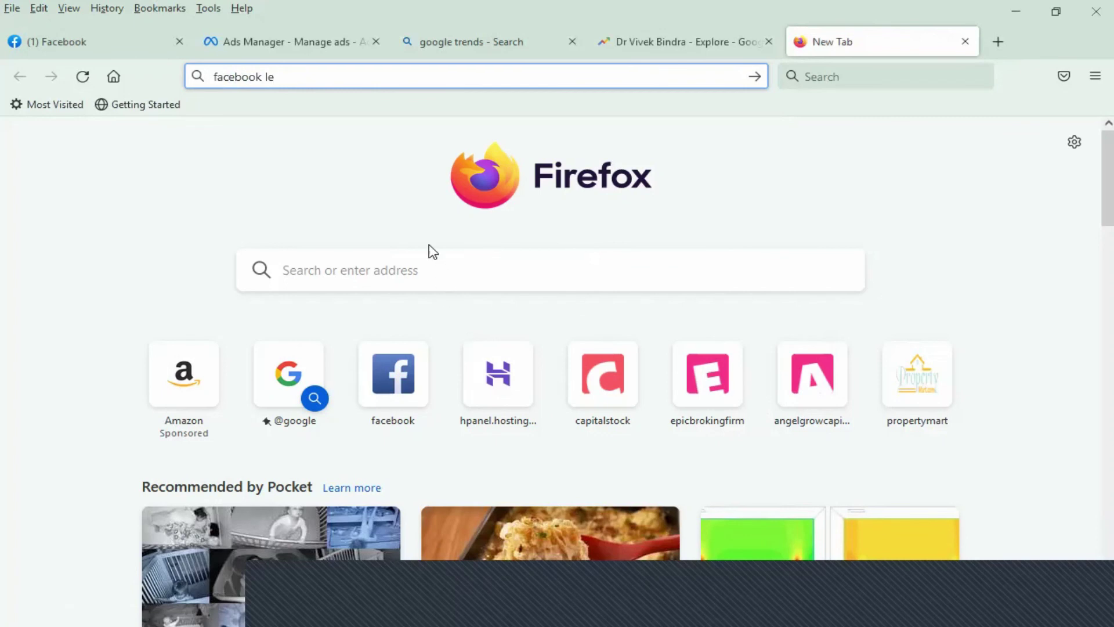
pyautogui.press('BackSpace')
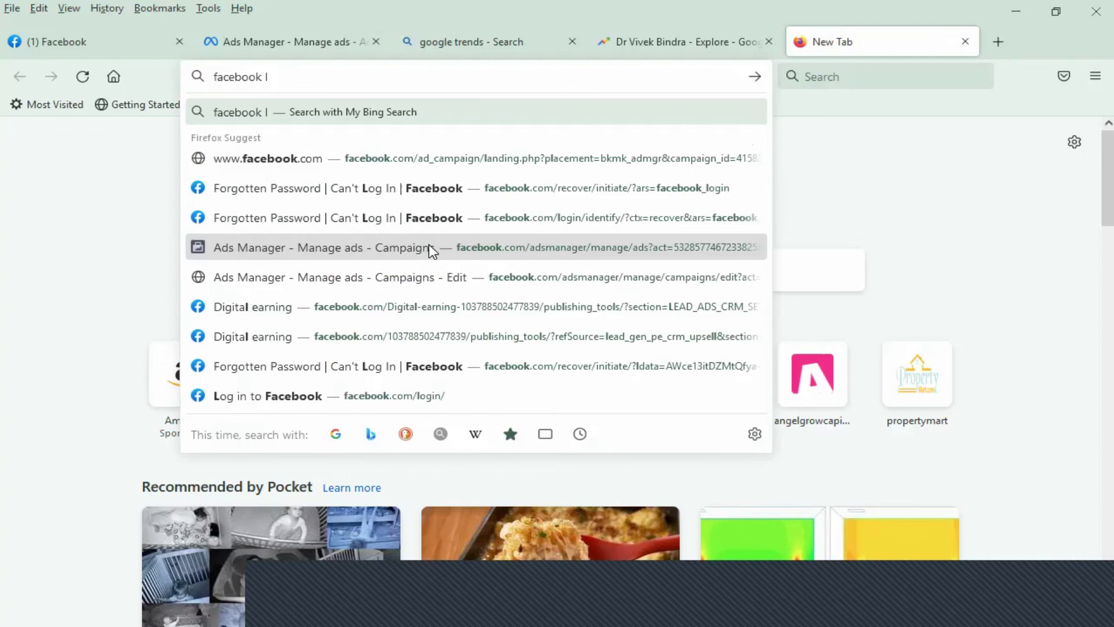
pyautogui.write('iber')
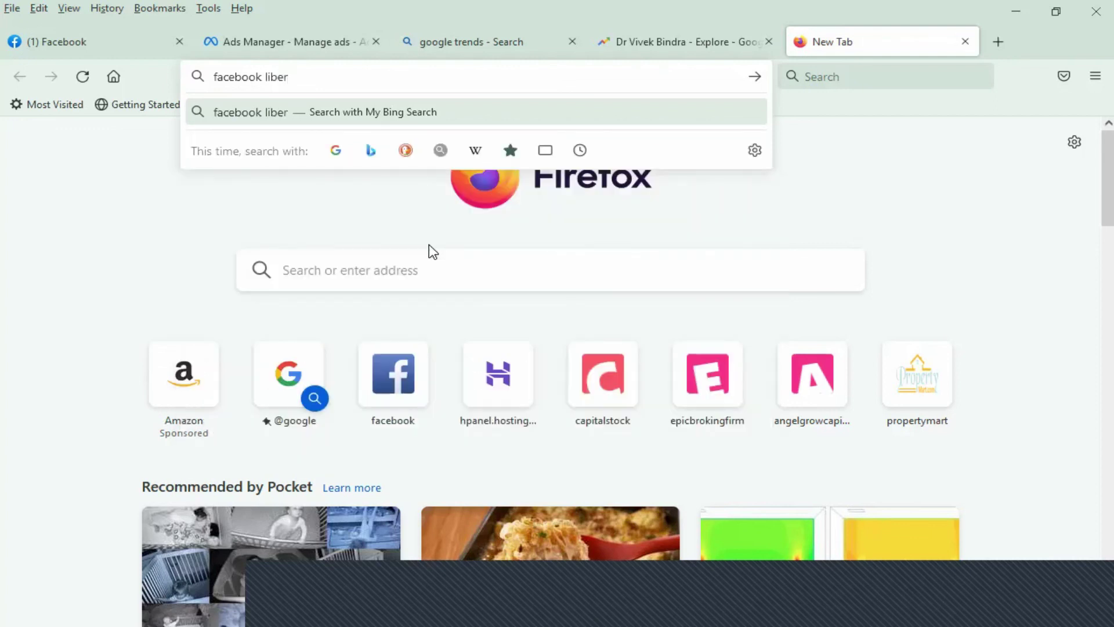
pyautogui.click(415, 272)
pyautogui.write('fa')
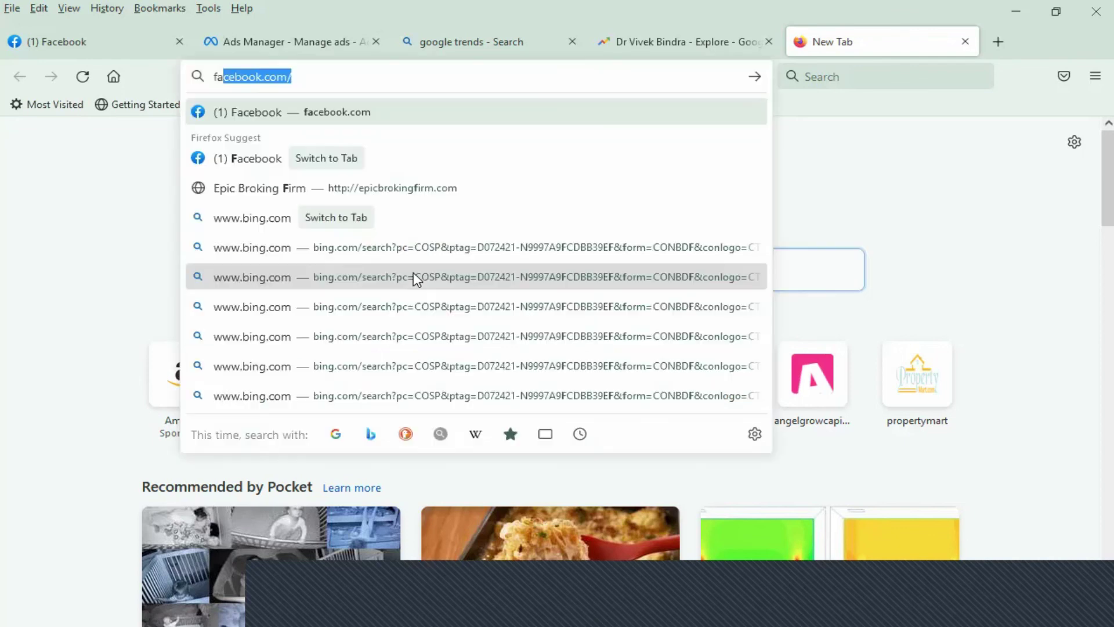
pyautogui.write('c')
pyautogui.click(383, 84)
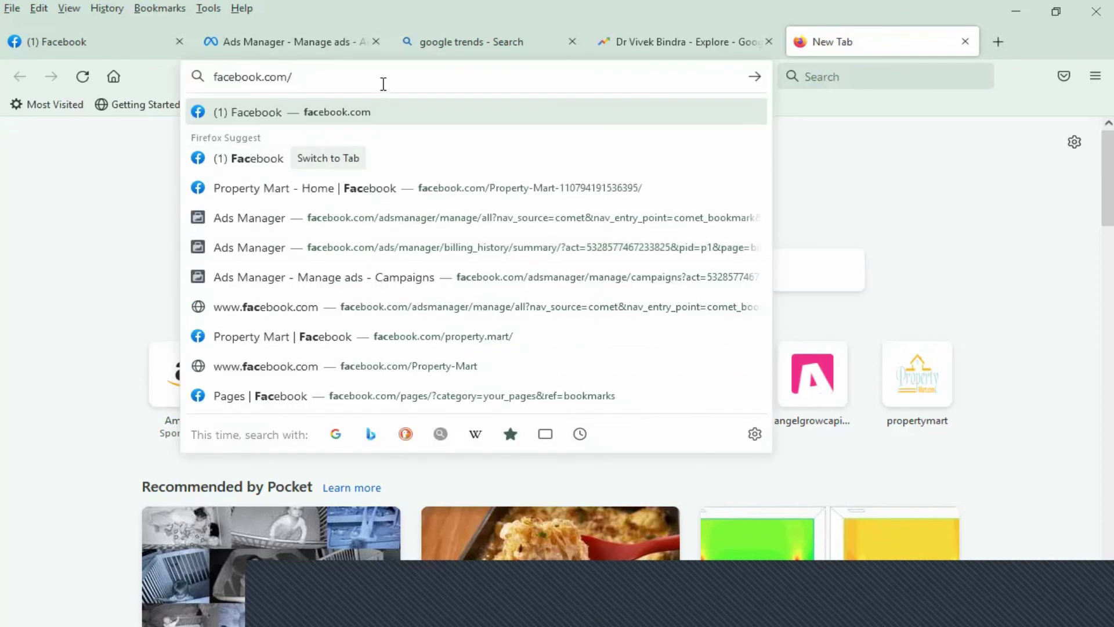
pyautogui.press('BackSpace')
pyautogui.press('BackSpace')
pyautogui.press('BackSpace')
pyautogui.press('BackSpace')
pyautogui.press('BackSpace')
pyautogui.press('BackSpace')
pyautogui.press('BackSpace')
pyautogui.press('BackSpace')
pyautogui.press('BackSpace')
pyautogui.press('BackSpace')
pyautogui.press('BackSpace')
pyautogui.press('BackSpace')
pyautogui.press('BackSpace')
# Go to google.com and search for "facebook library"
pyautogui.write('google')
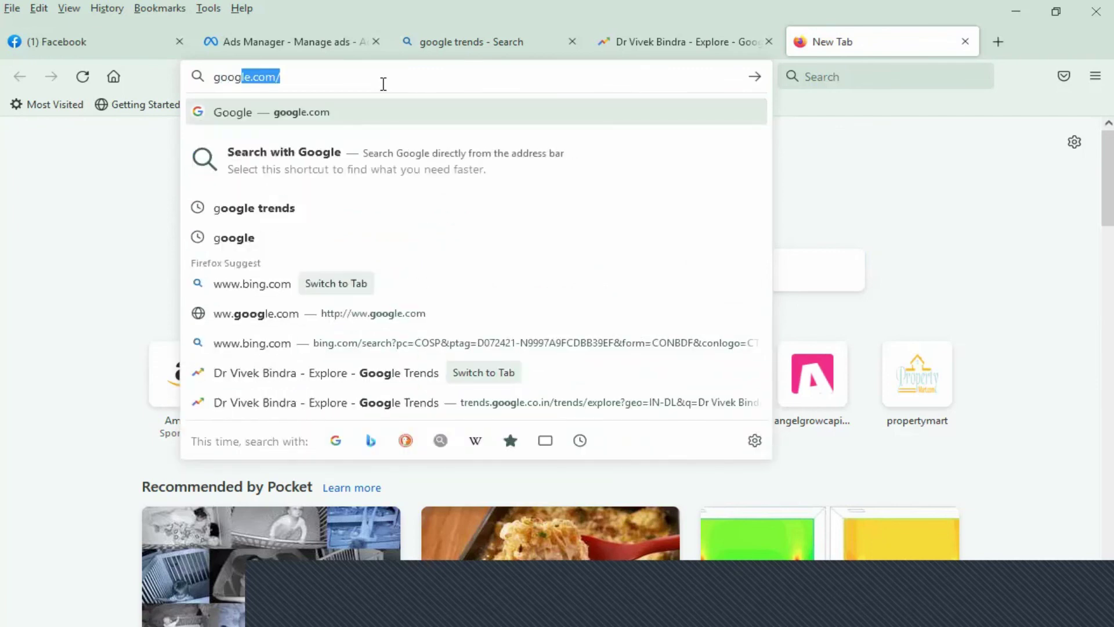
pyautogui.press('Return')
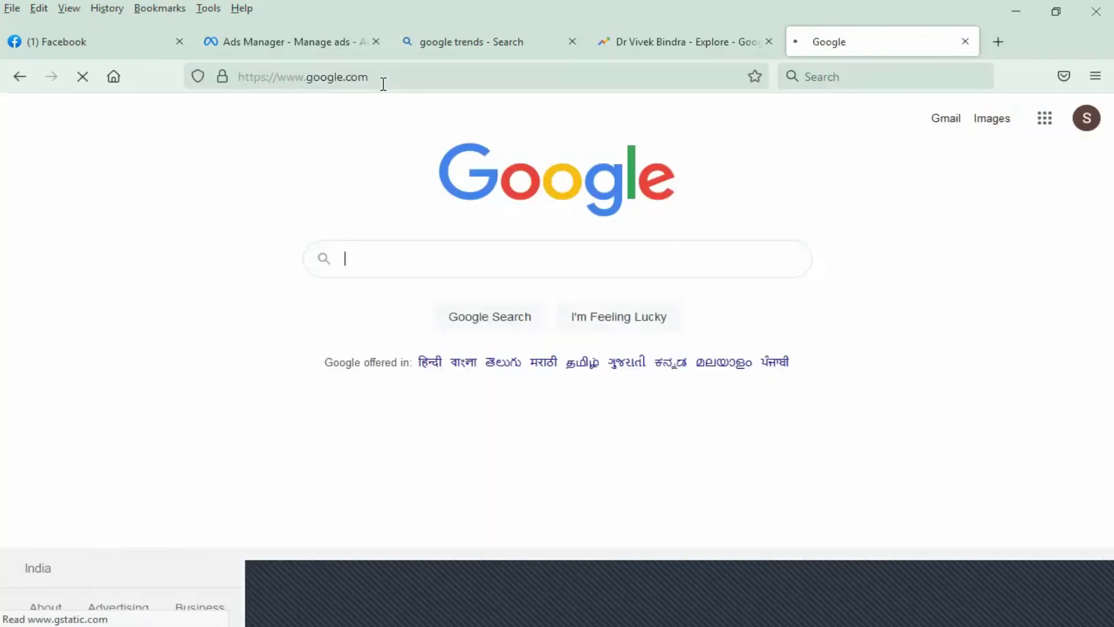
pyautogui.click(406, 267)
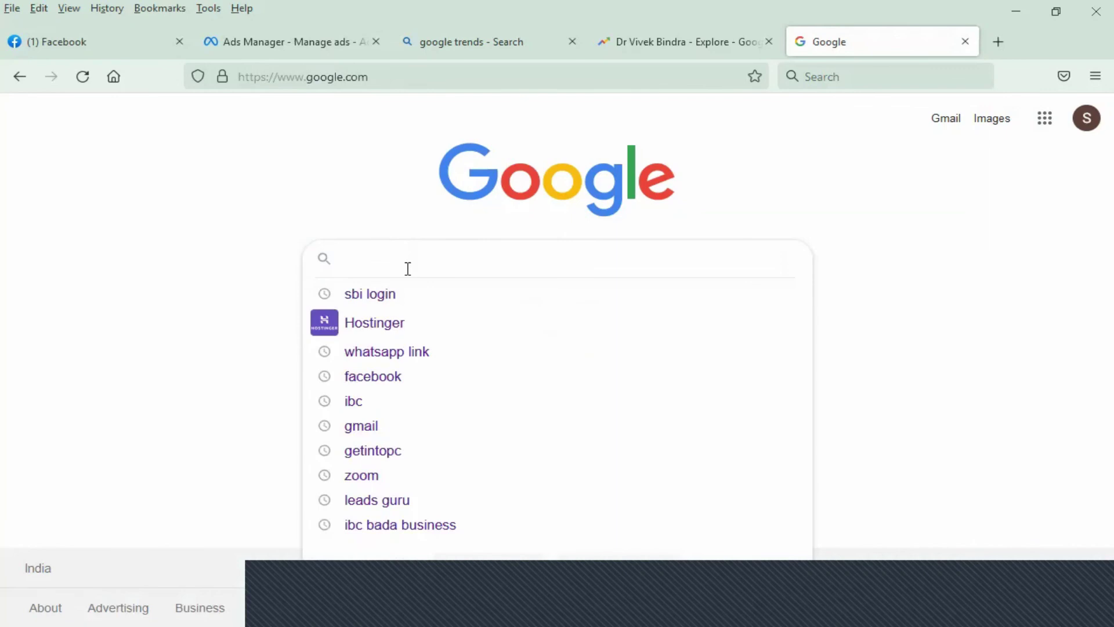
pyautogui.write('facebook l')
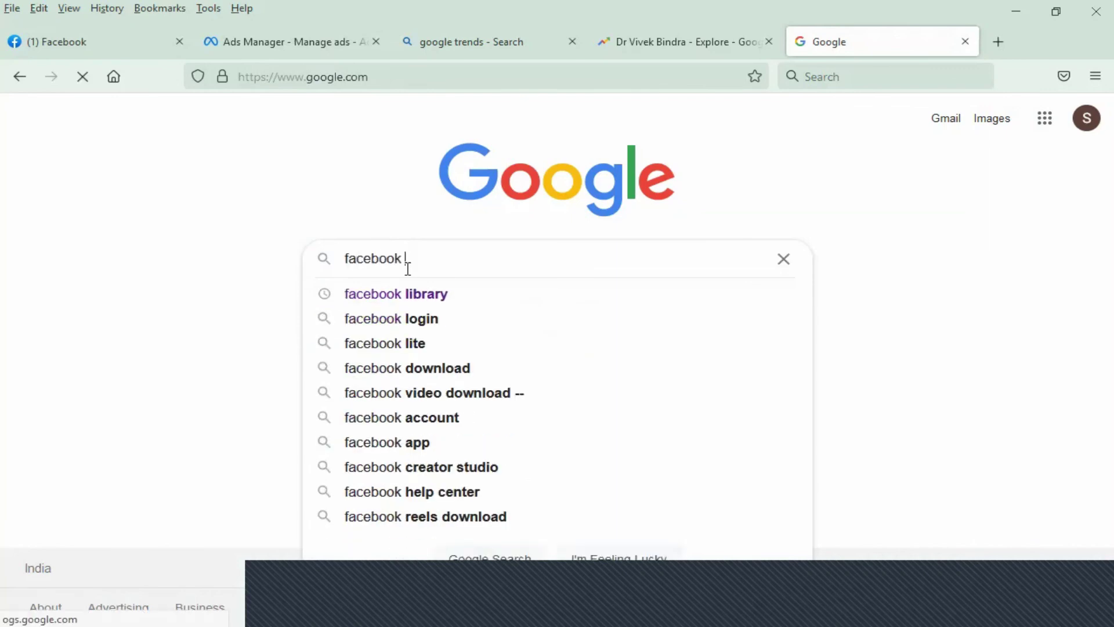
pyautogui.write('ib')
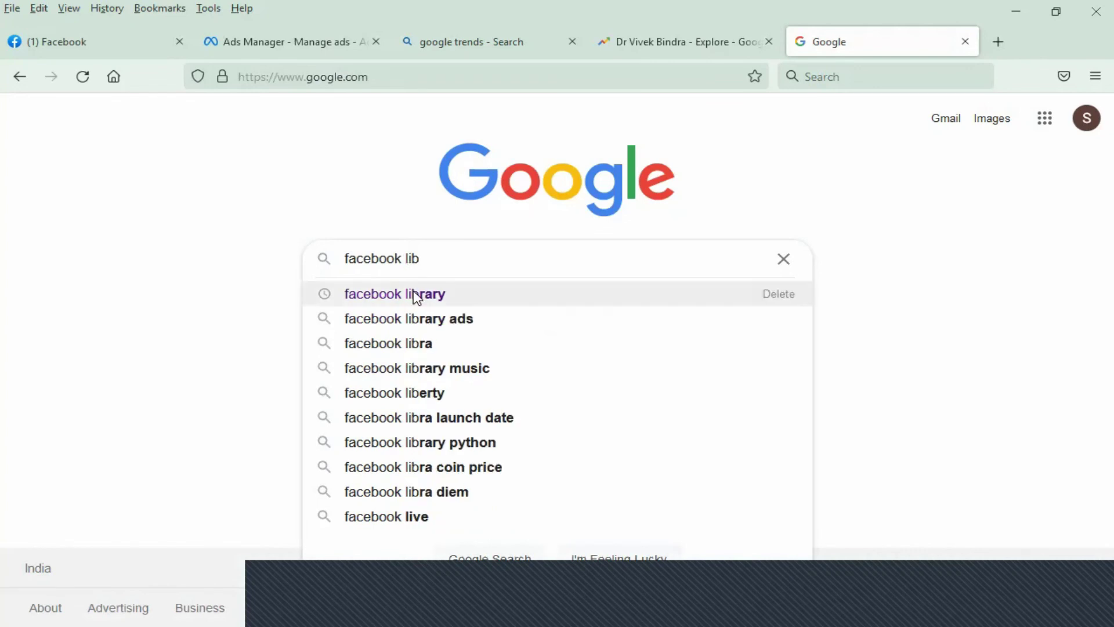
pyautogui.click(415, 294)
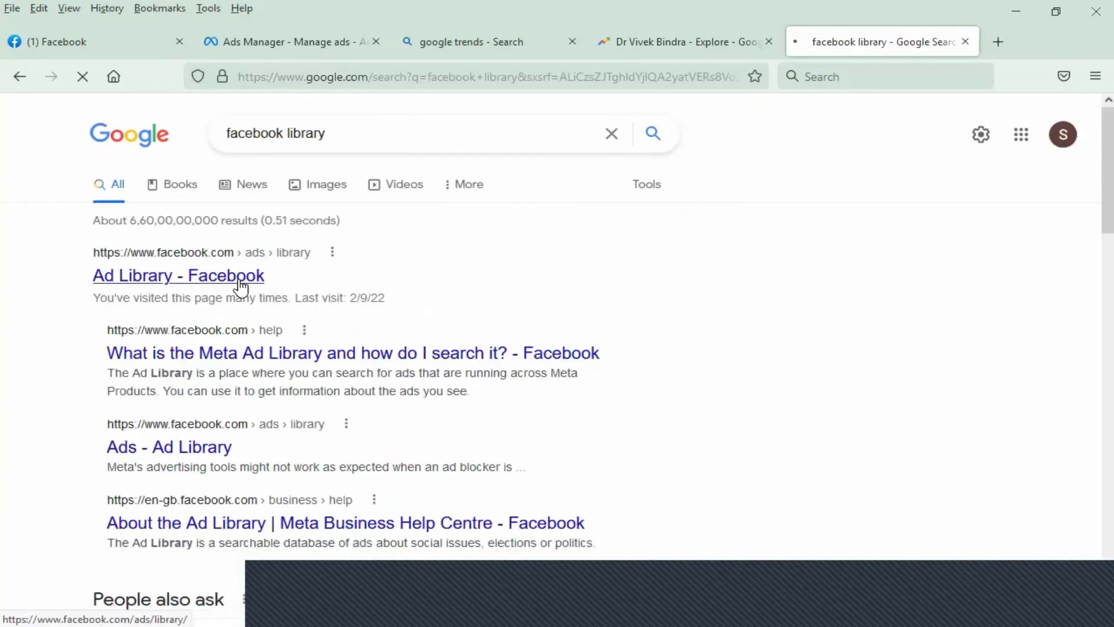
# Open the Facebook Ad Library from the search results and set the ad category to All ads
pyautogui.click(241, 284)
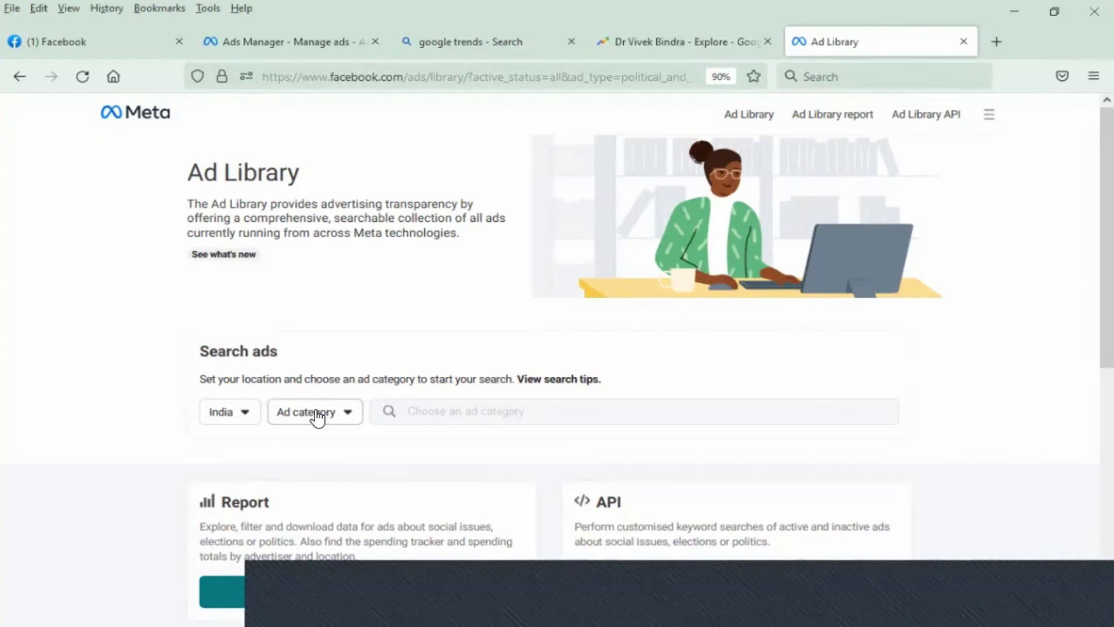
pyautogui.click(318, 414)
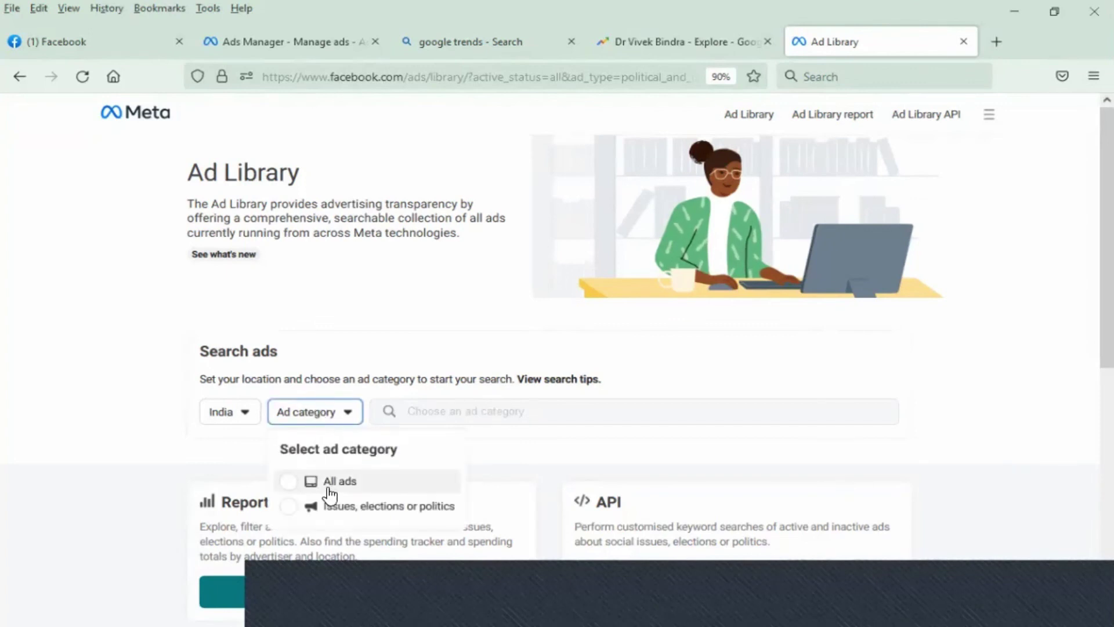
pyautogui.click(329, 490)
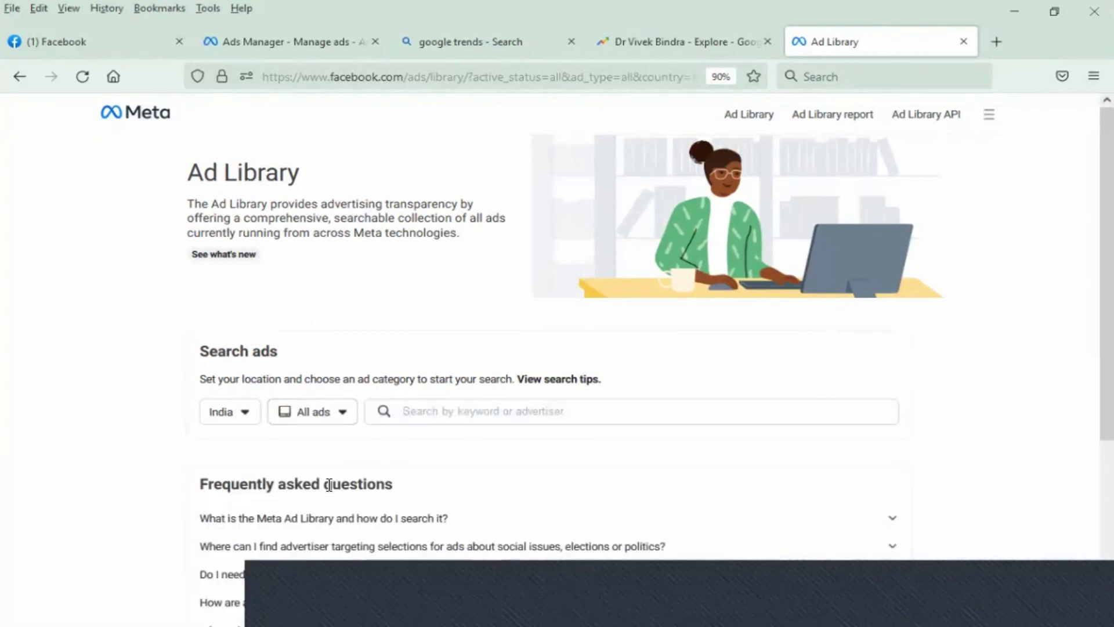
# Search the Ad Library for "bada business" among all ads in India and dismiss the media type filter notice
pyautogui.click(511, 412)
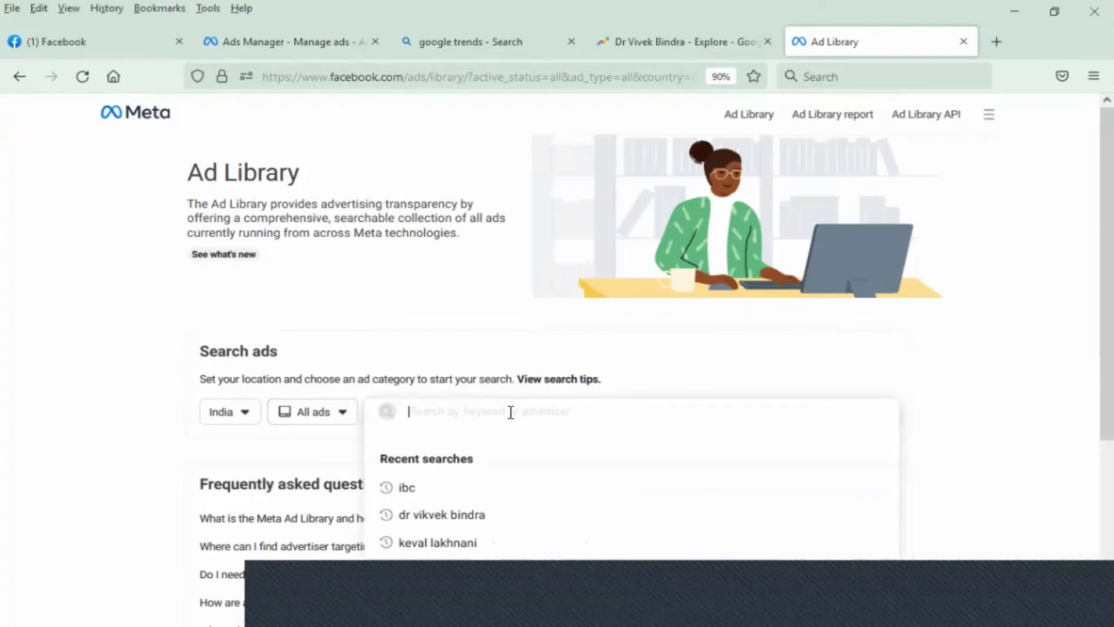
pyautogui.write('bada business')
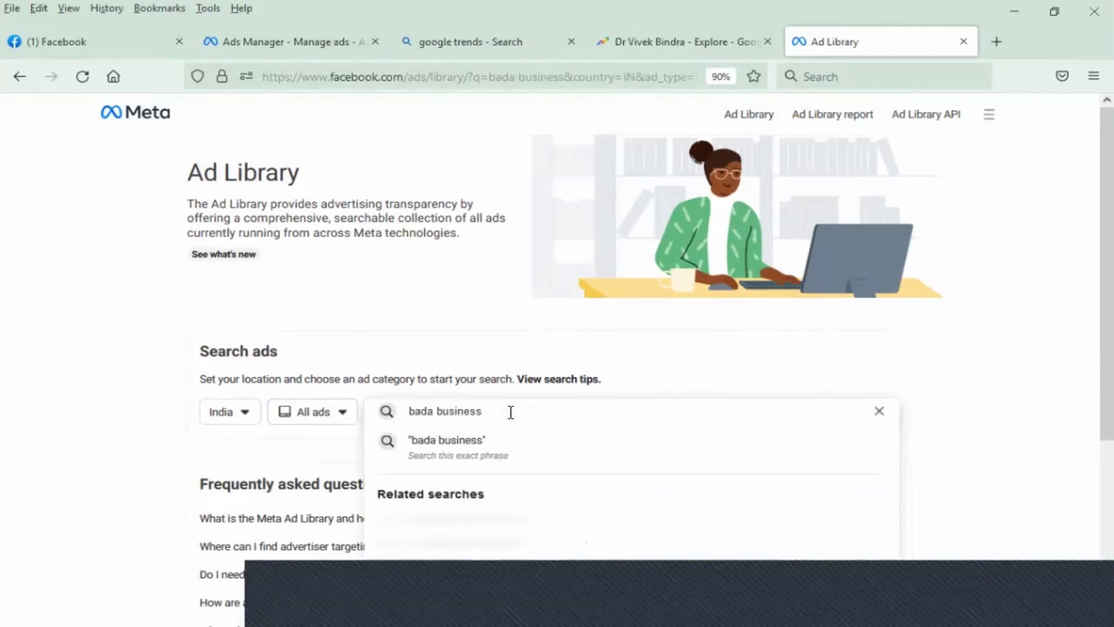
pyautogui.press('Return')
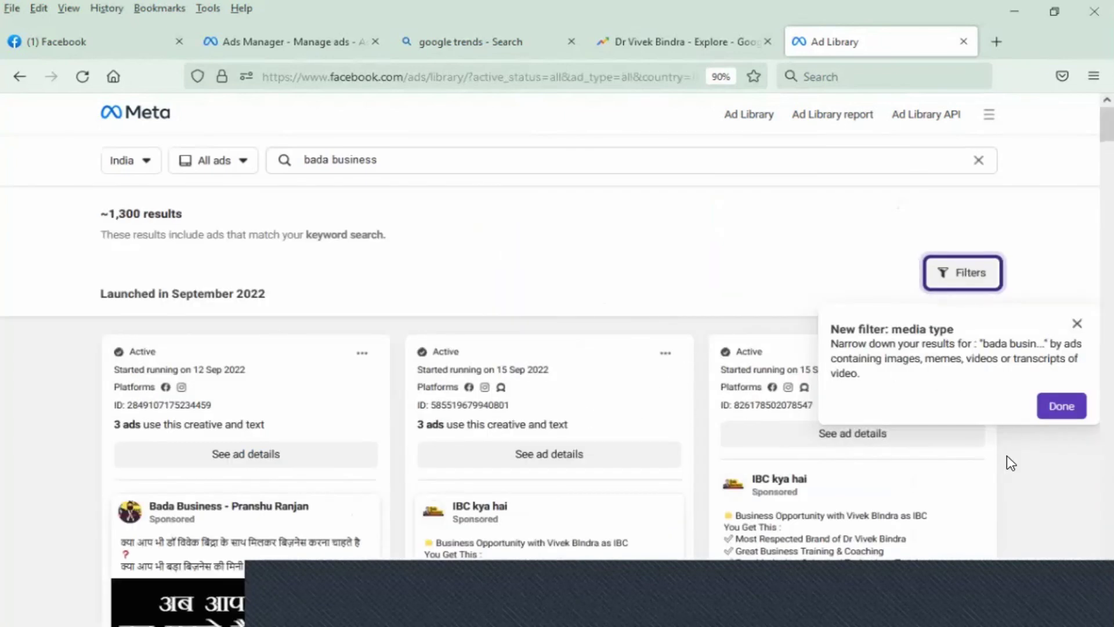
pyautogui.click(1077, 323)
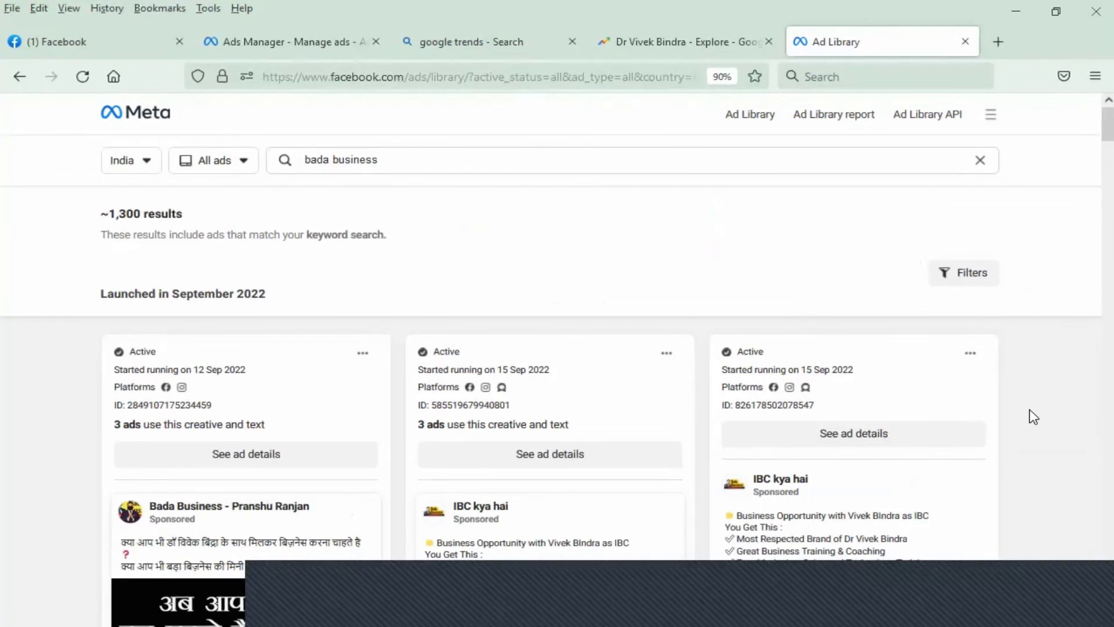
# Examine the start dates, primary texts and video creatives of the first row of Bada Business and IBC kya hai ads
pyautogui.scroll(-1, 1030, 410)
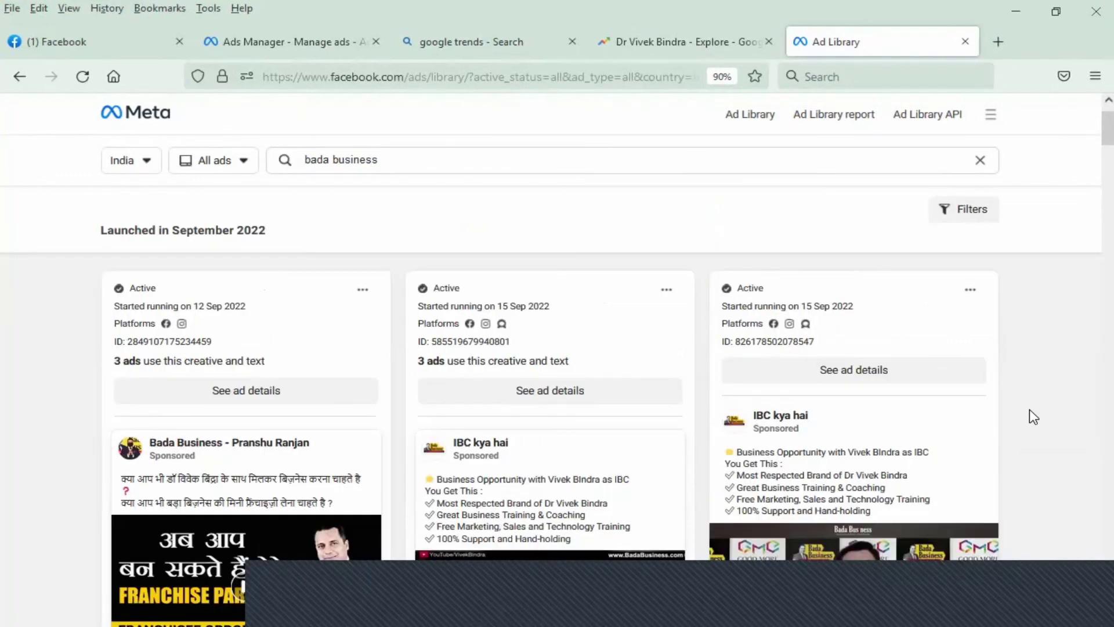
pyautogui.scroll(-1, 1029, 409)
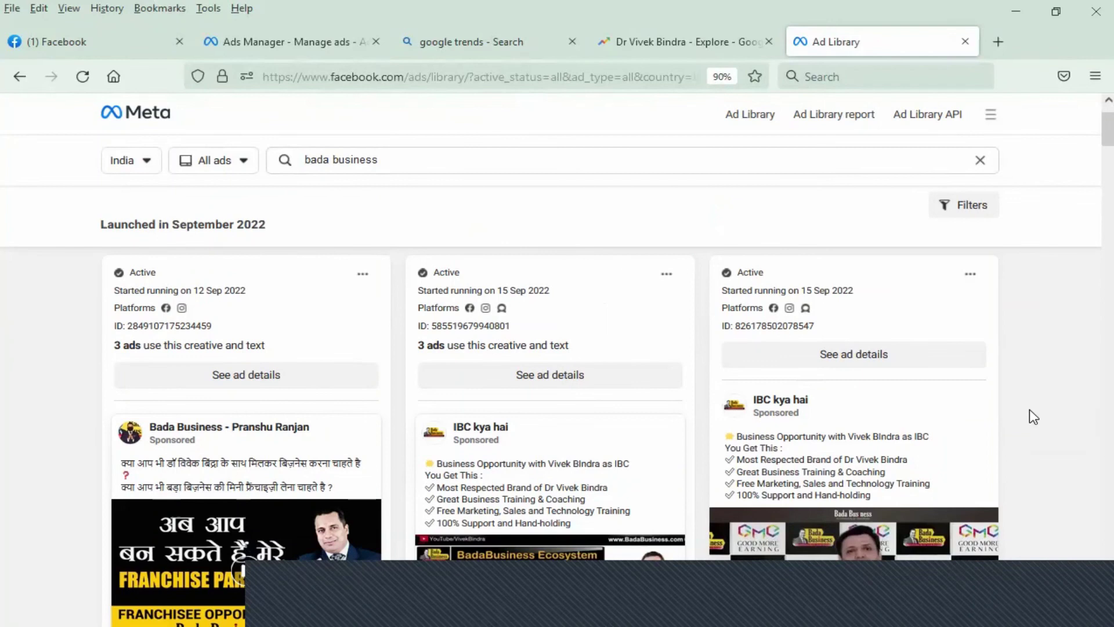
pyautogui.scroll(-1, 1029, 415)
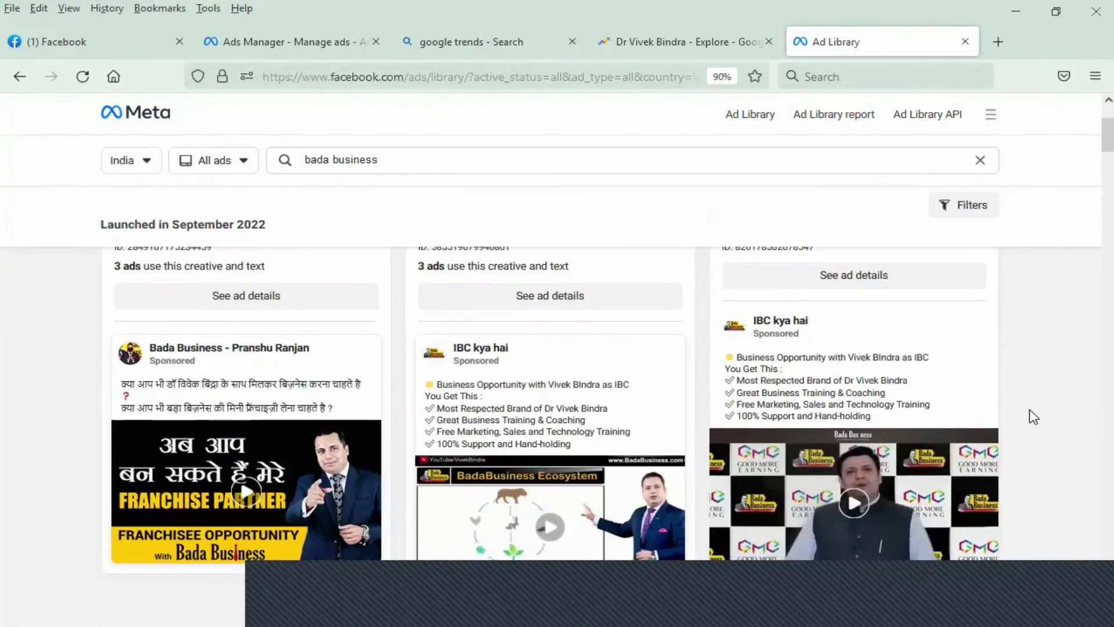
pyautogui.scroll(-1, 859, 383)
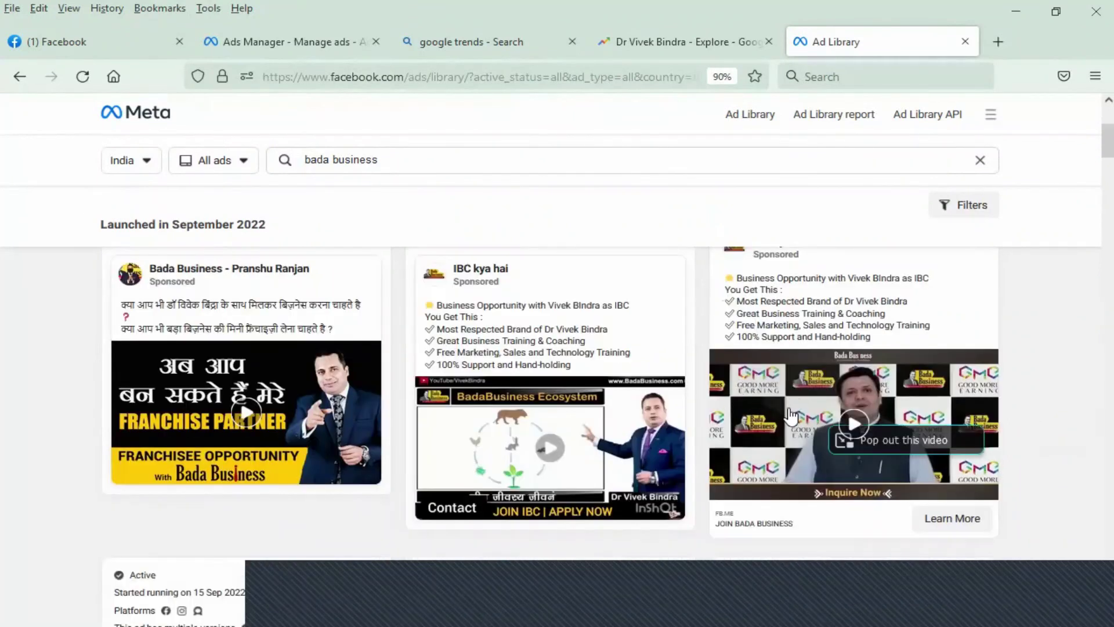
pyautogui.scroll(1, 795, 423)
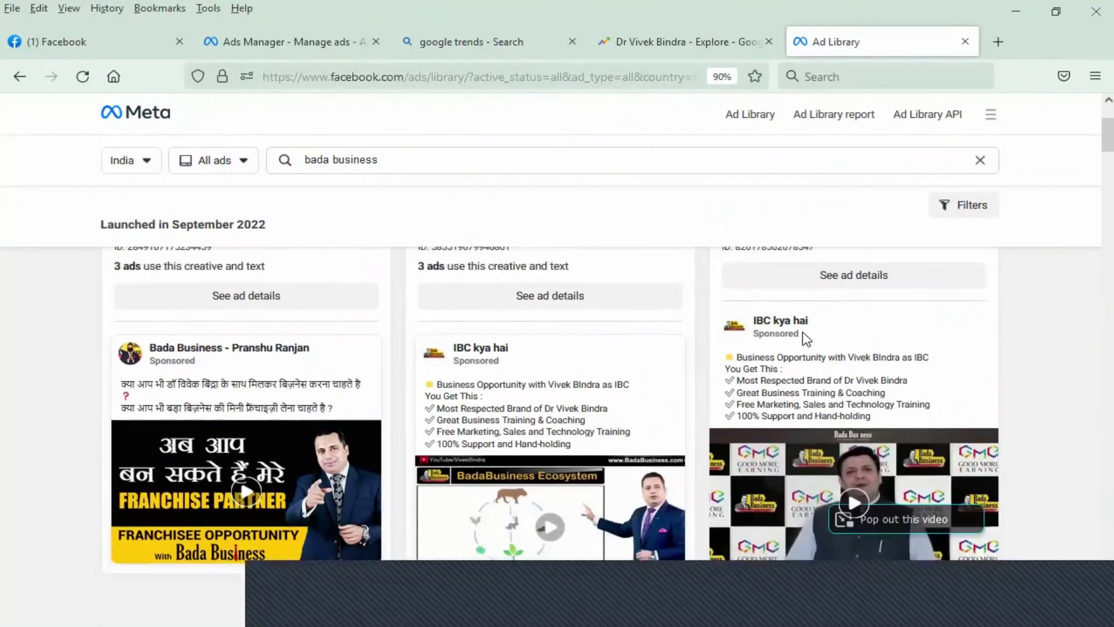
pyautogui.scroll(2, 841, 340)
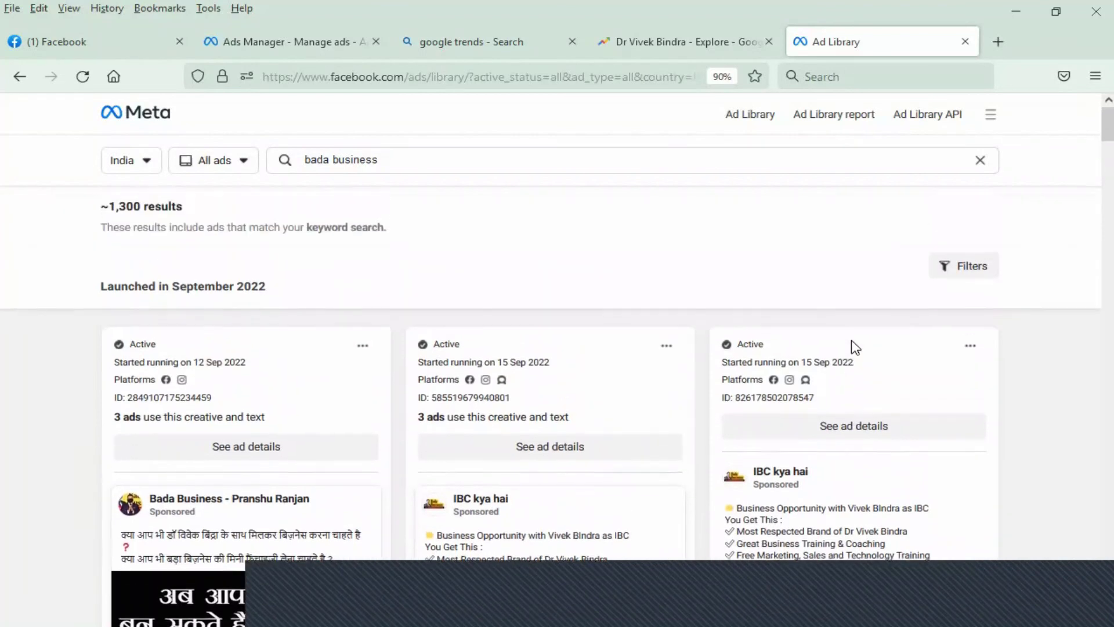
pyautogui.scroll(-1, 1030, 399)
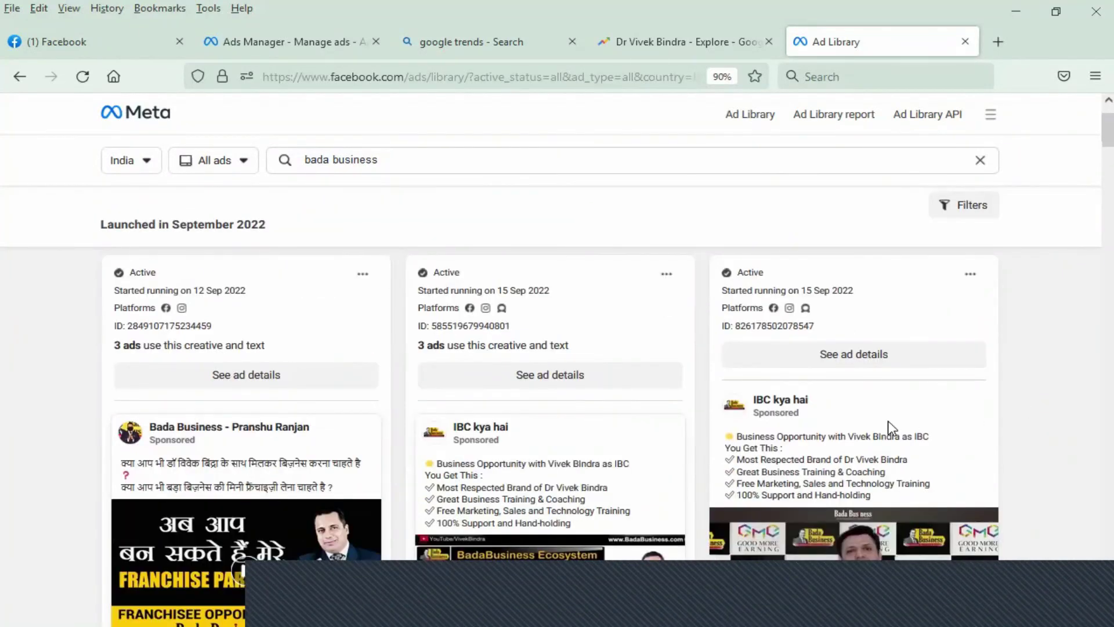
pyautogui.scroll(-1, 890, 427)
pyautogui.scroll(-1, 891, 426)
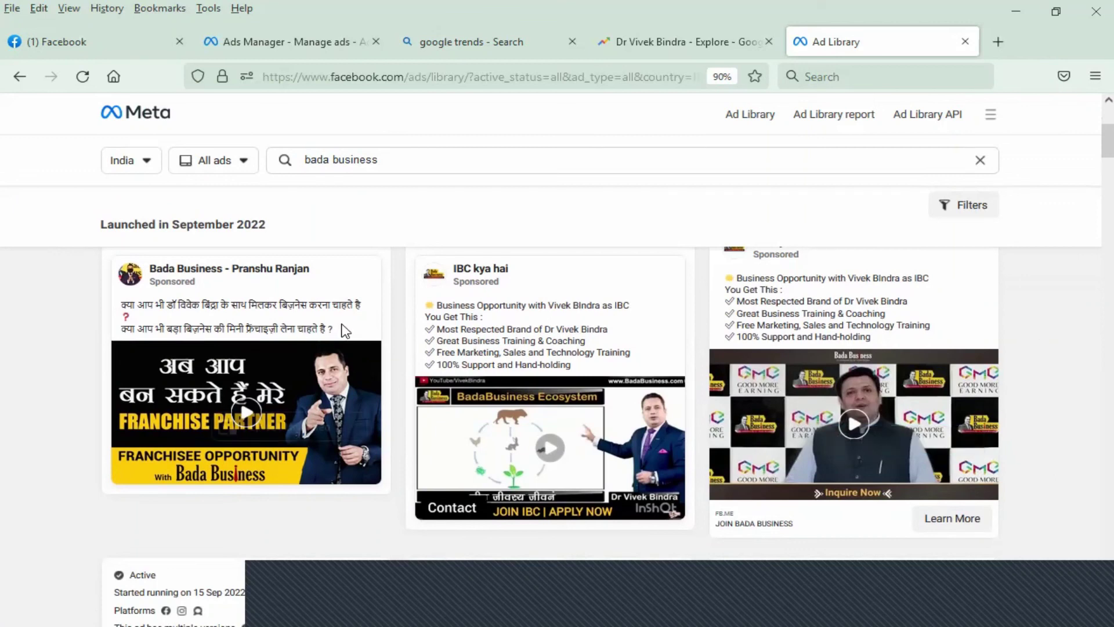
pyautogui.moveTo(334, 329); pyautogui.dragTo(126, 308)
pyautogui.click(127, 308)
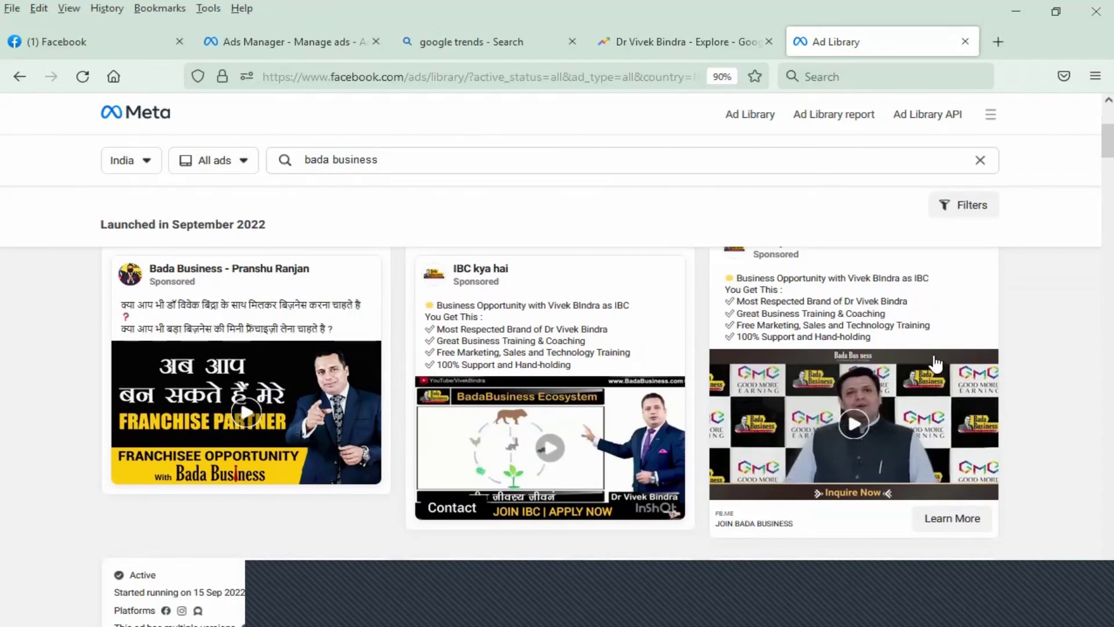
# Compare the texts, images and calls to action of the IBC kya hai and Bada Business Pvt. Ltd. ads in the second row
pyautogui.scroll(-5, 1071, 371)
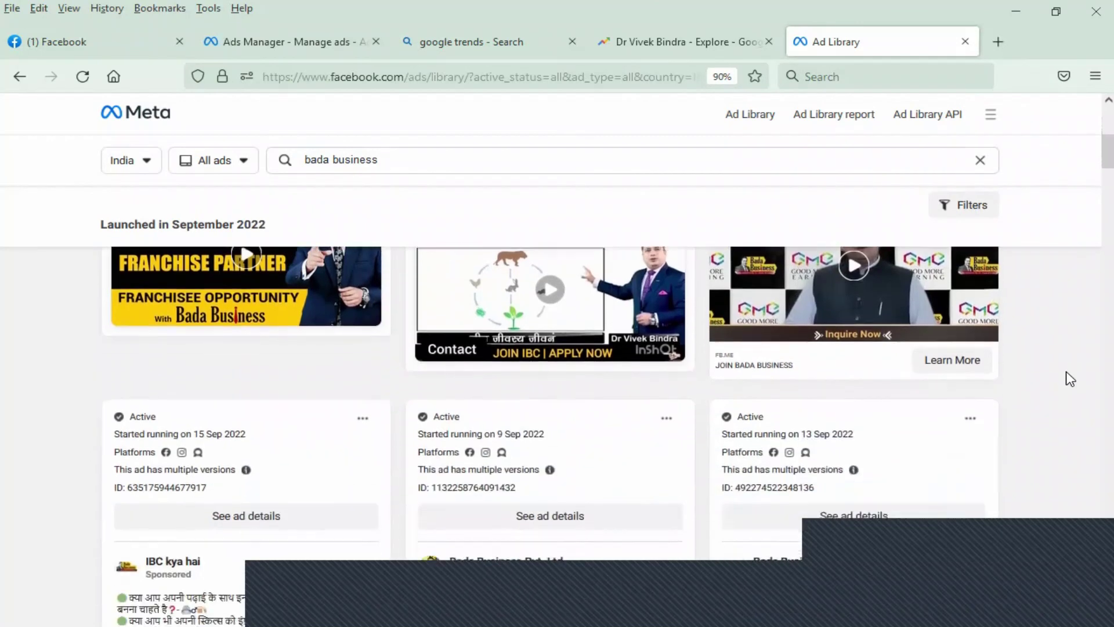
pyautogui.scroll(-1, 1071, 378)
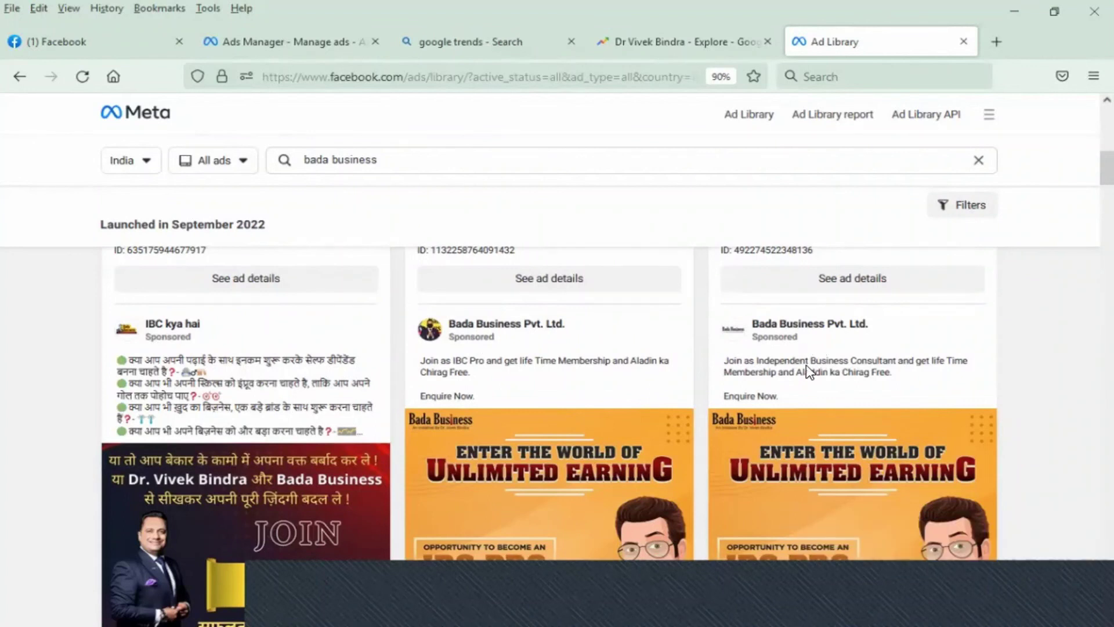
pyautogui.scroll(-2, 614, 389)
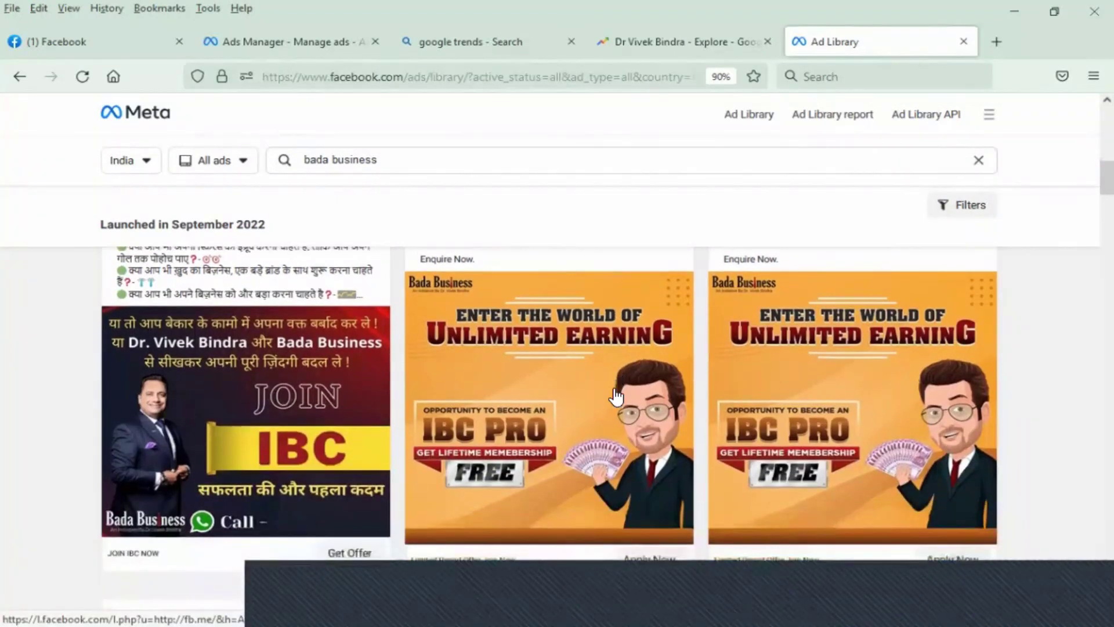
pyautogui.scroll(-1, 543, 400)
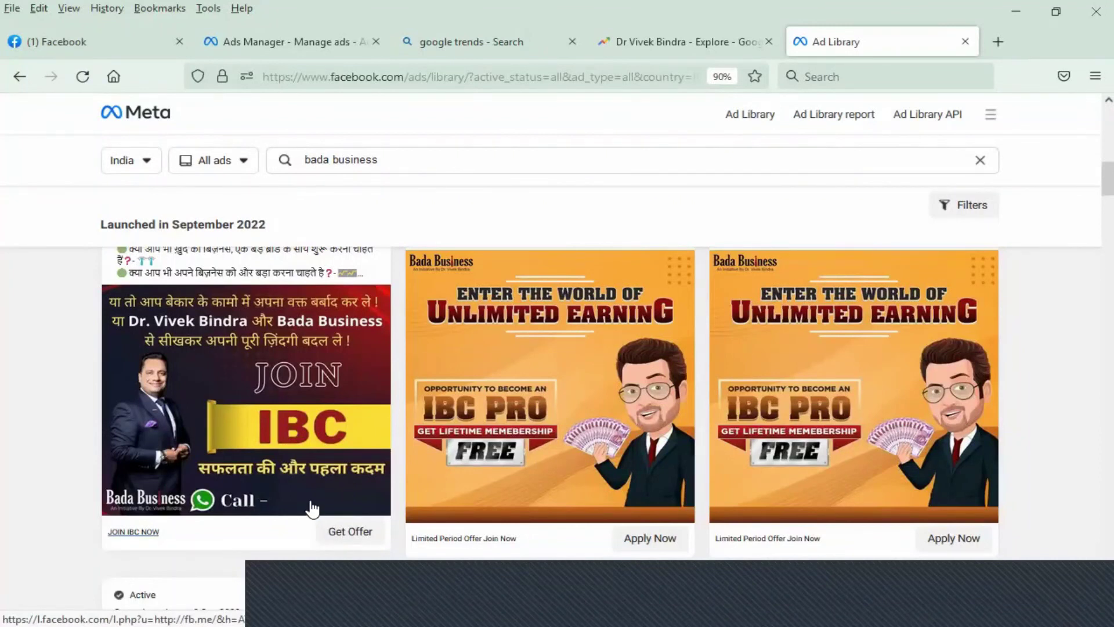
pyautogui.scroll(2, 232, 464)
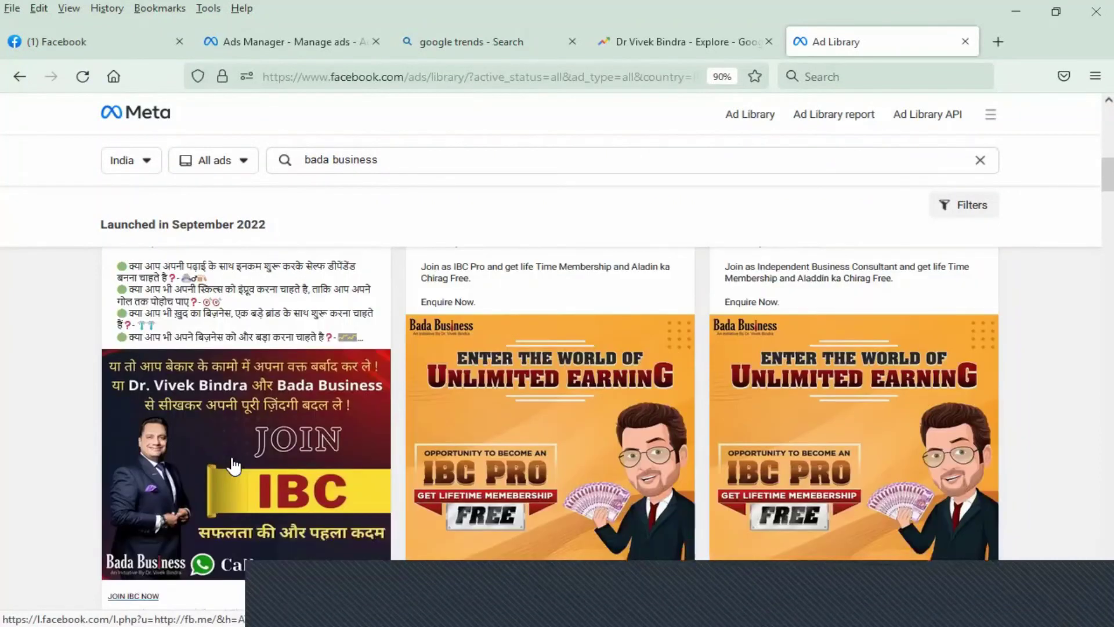
pyautogui.scroll(3, 244, 452)
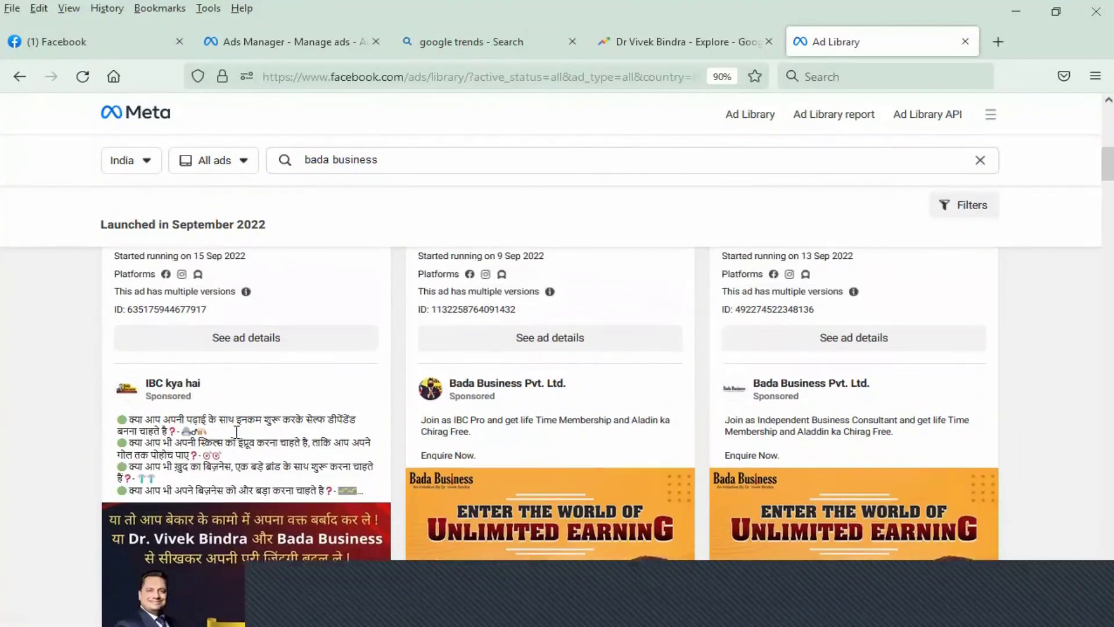
pyautogui.scroll(-1, 233, 499)
pyautogui.scroll(-6, 217, 550)
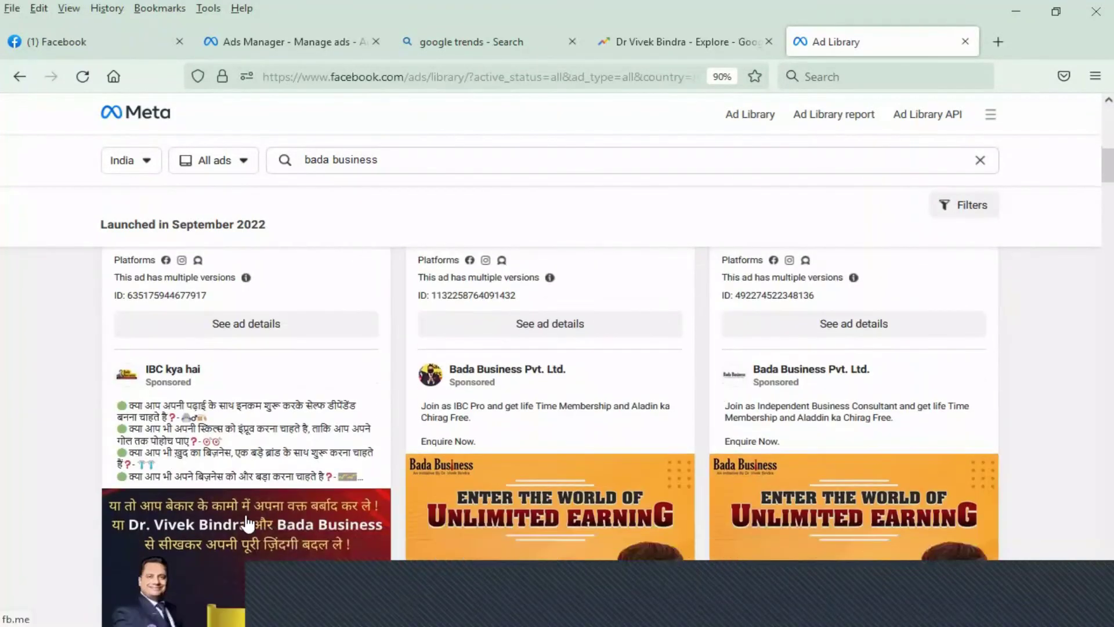
# Browse further down the ads and expand the full Hindi text of the business consultant's ad with the "APPLY NOW" video
pyautogui.scroll(-5, 269, 463)
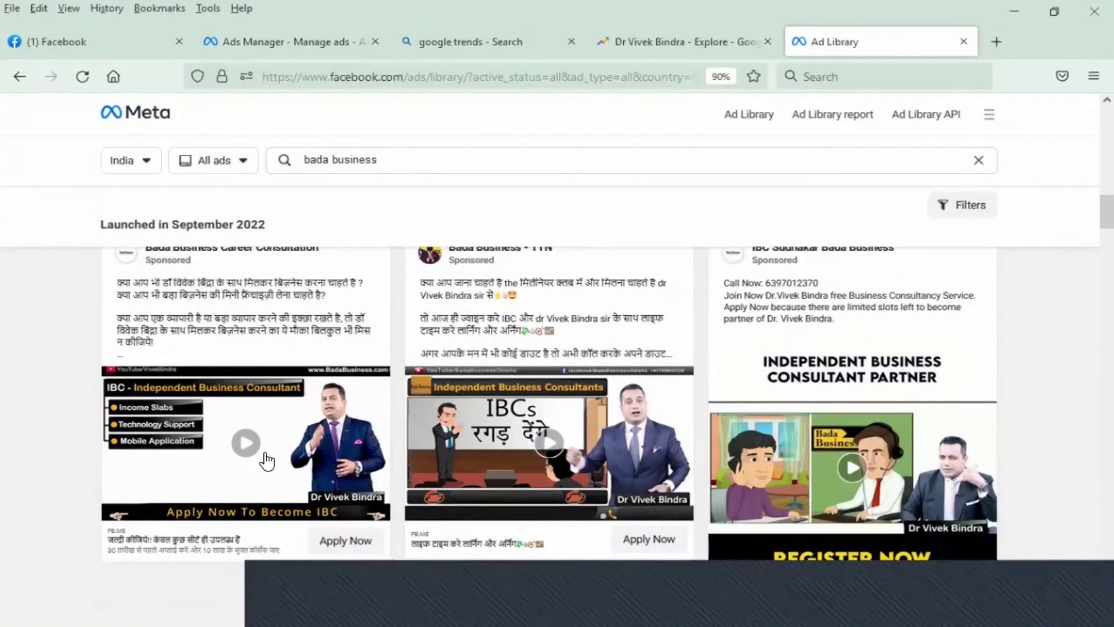
pyautogui.scroll(-3, 267, 461)
pyautogui.scroll(-5, 266, 461)
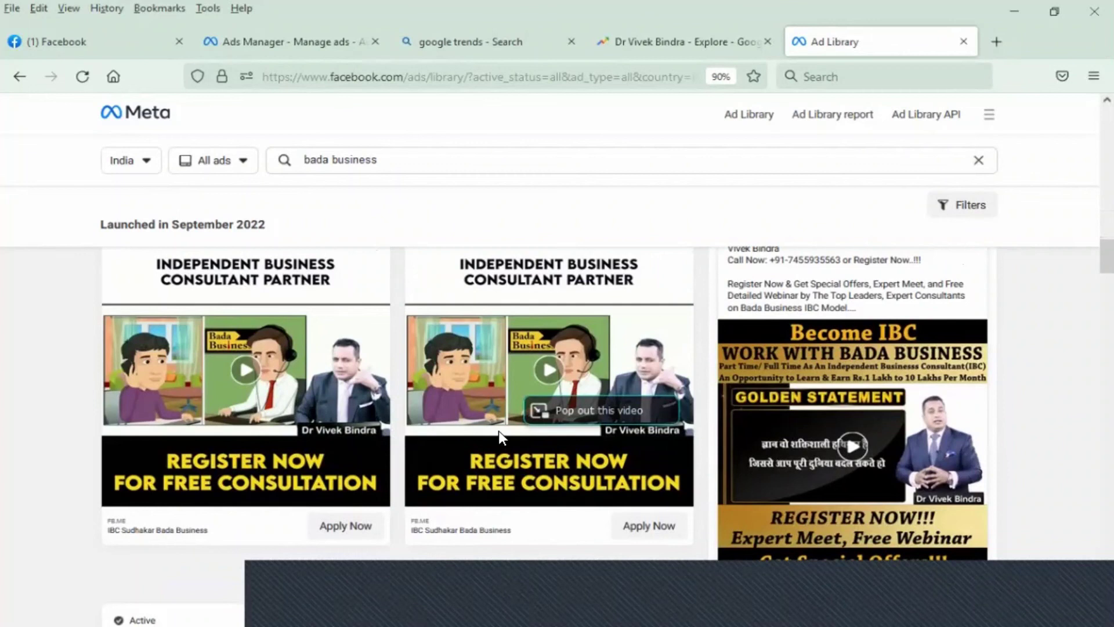
pyautogui.scroll(-7, 503, 439)
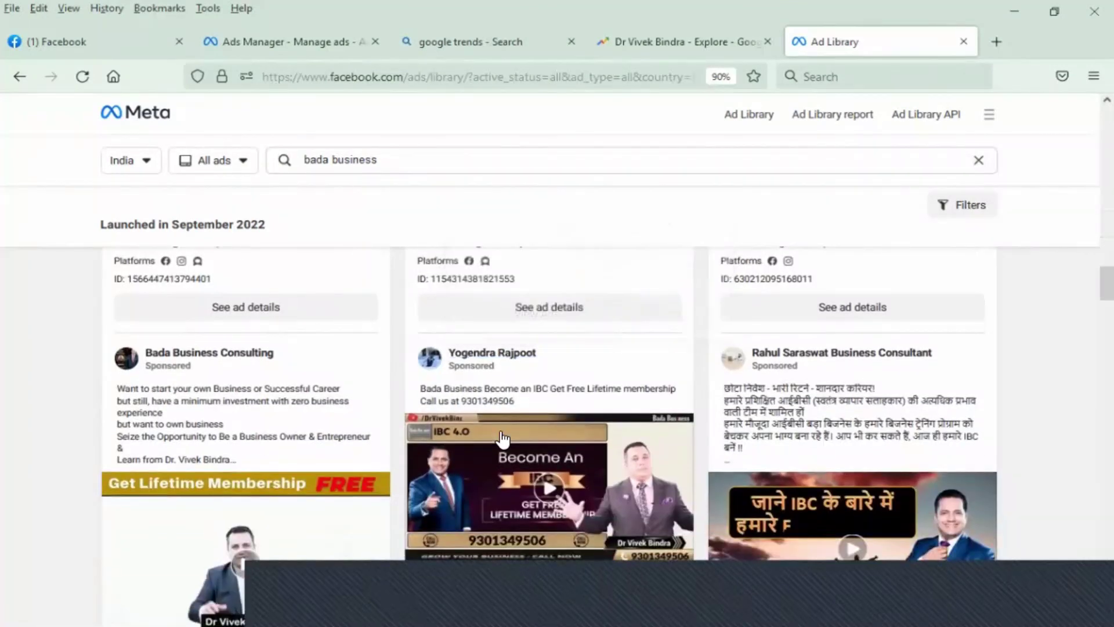
pyautogui.scroll(-1, 503, 439)
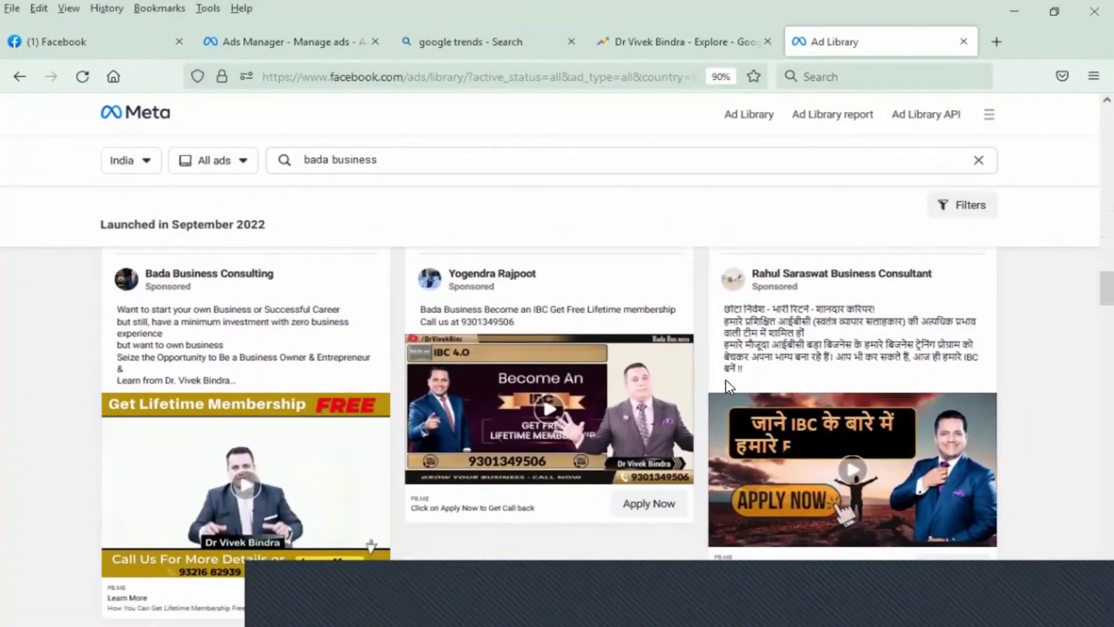
pyautogui.click(730, 387)
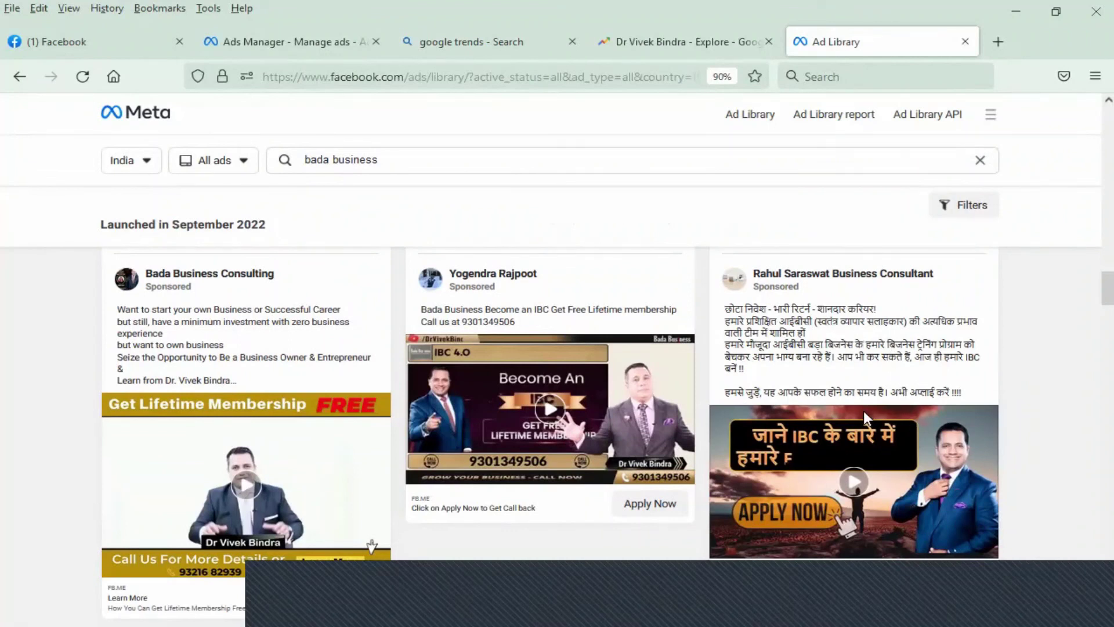
# Open the ad details of the business consultant's "APPLY NOW" ad and review its text, video, headline and call to action
pyautogui.scroll(2, 813, 370)
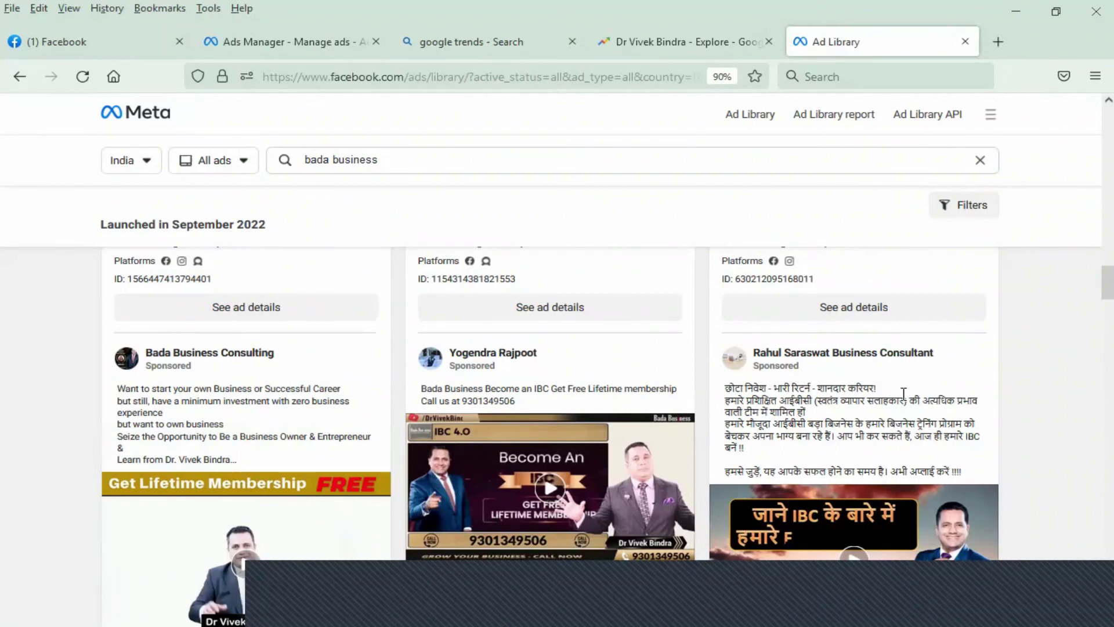
pyautogui.scroll(3, 904, 395)
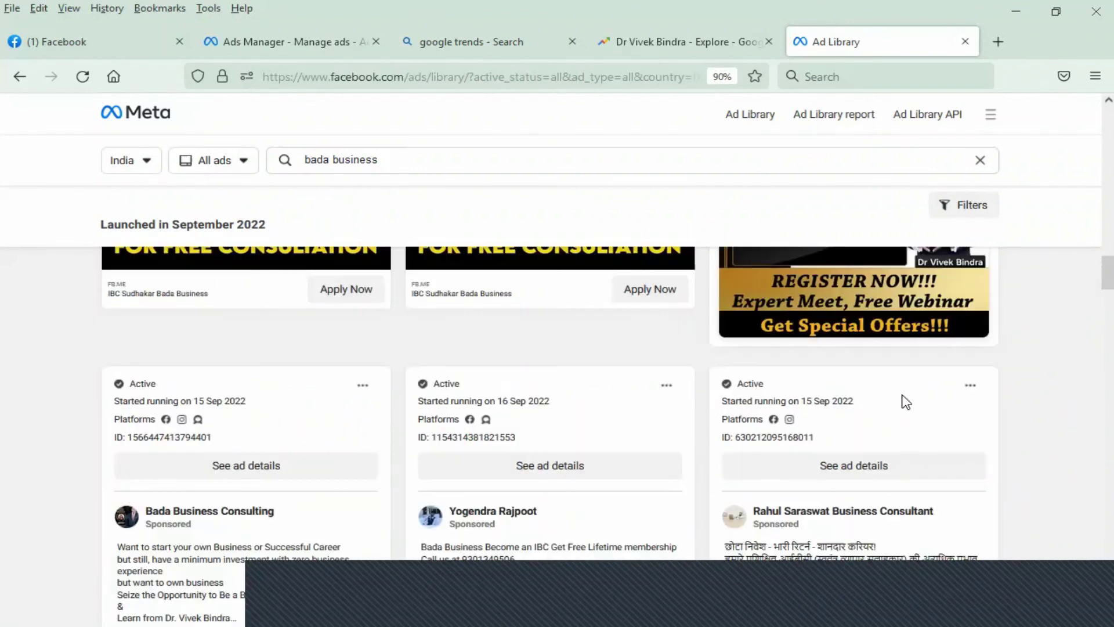
pyautogui.scroll(-1, 909, 466)
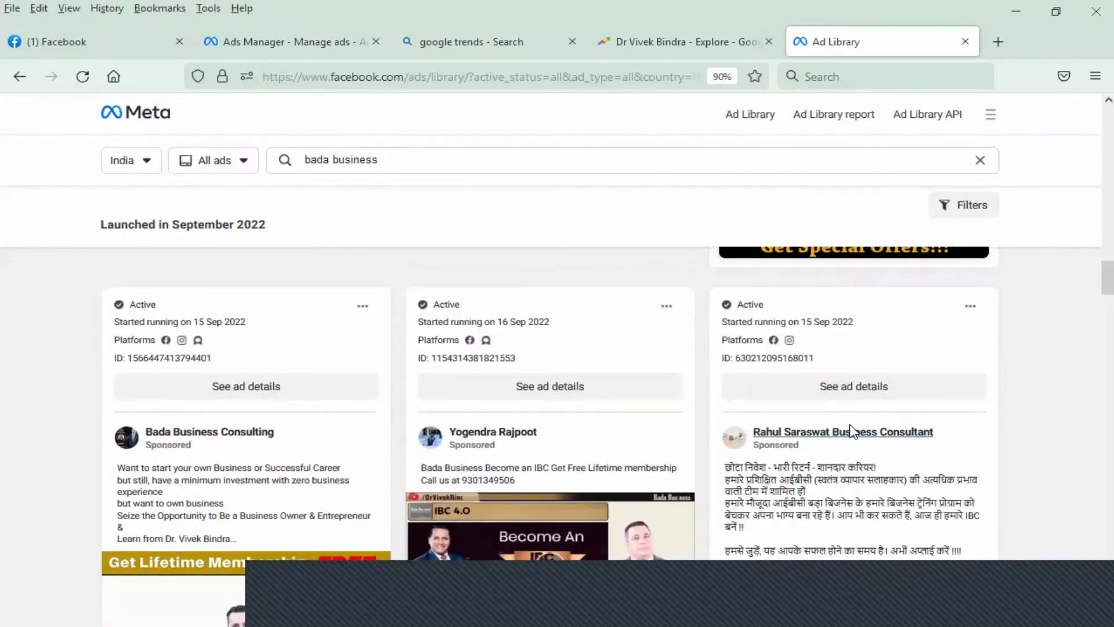
pyautogui.click(747, 393)
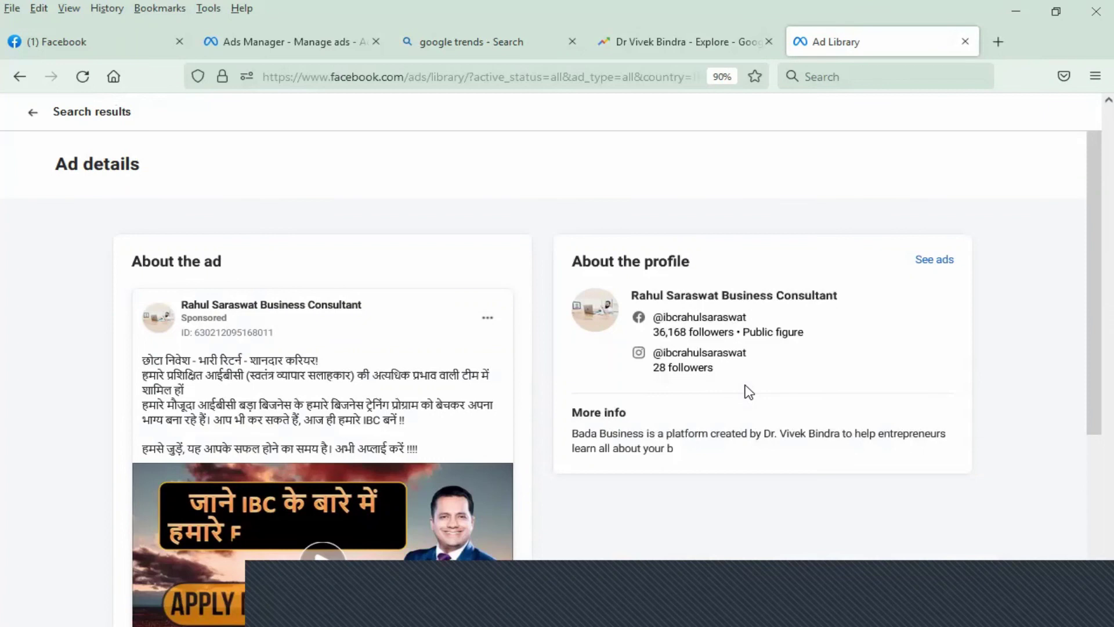
pyautogui.scroll(-2, 749, 392)
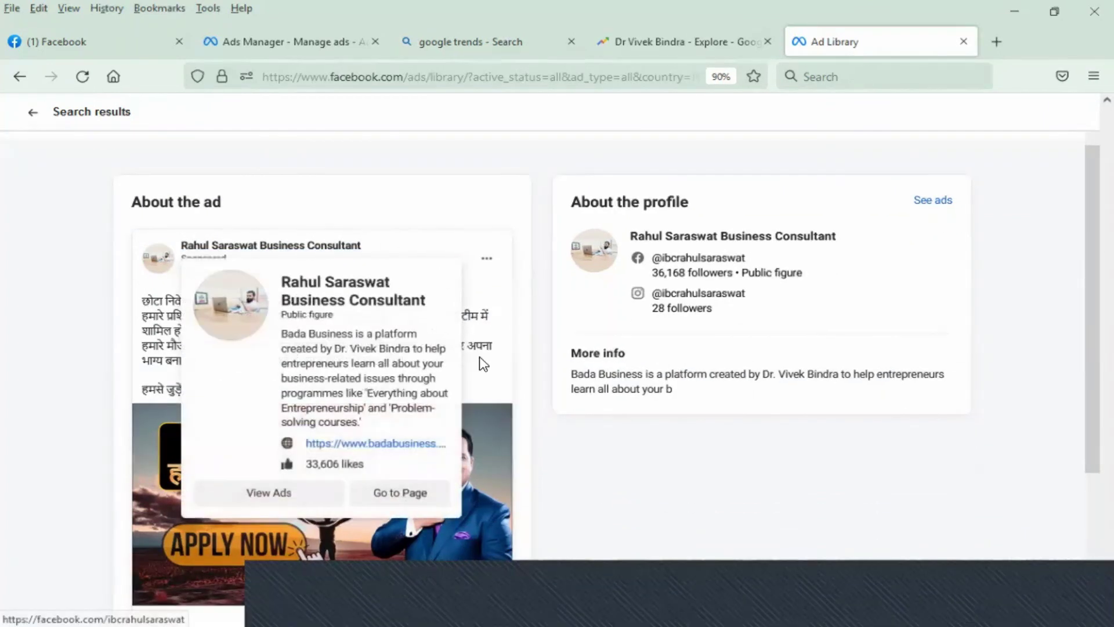
pyautogui.scroll(-2, 91, 364)
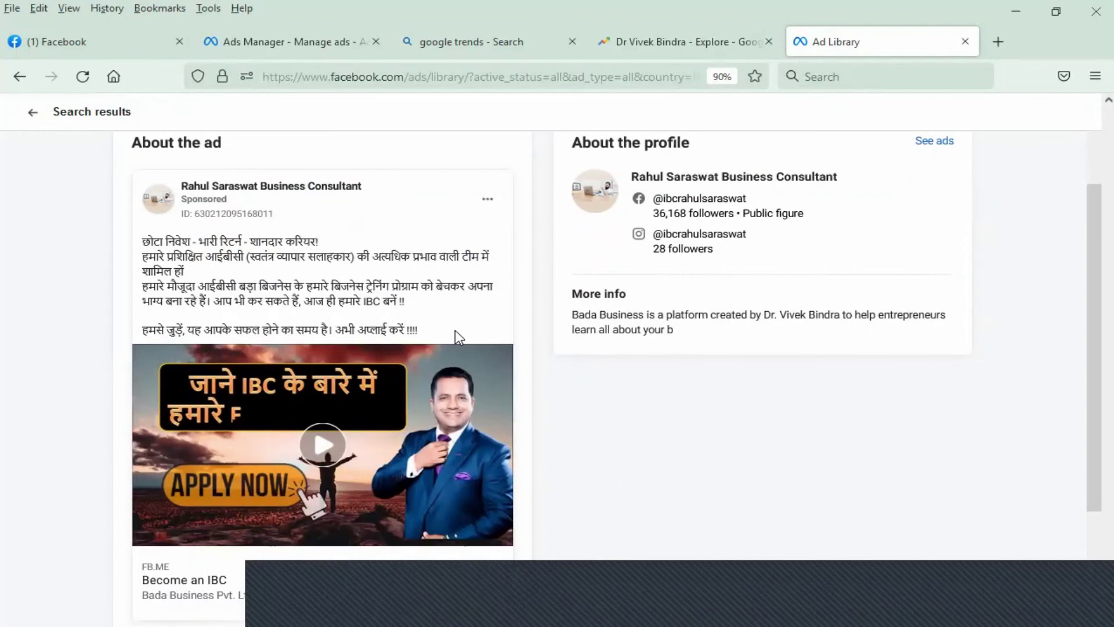
pyautogui.scroll(-1, 458, 336)
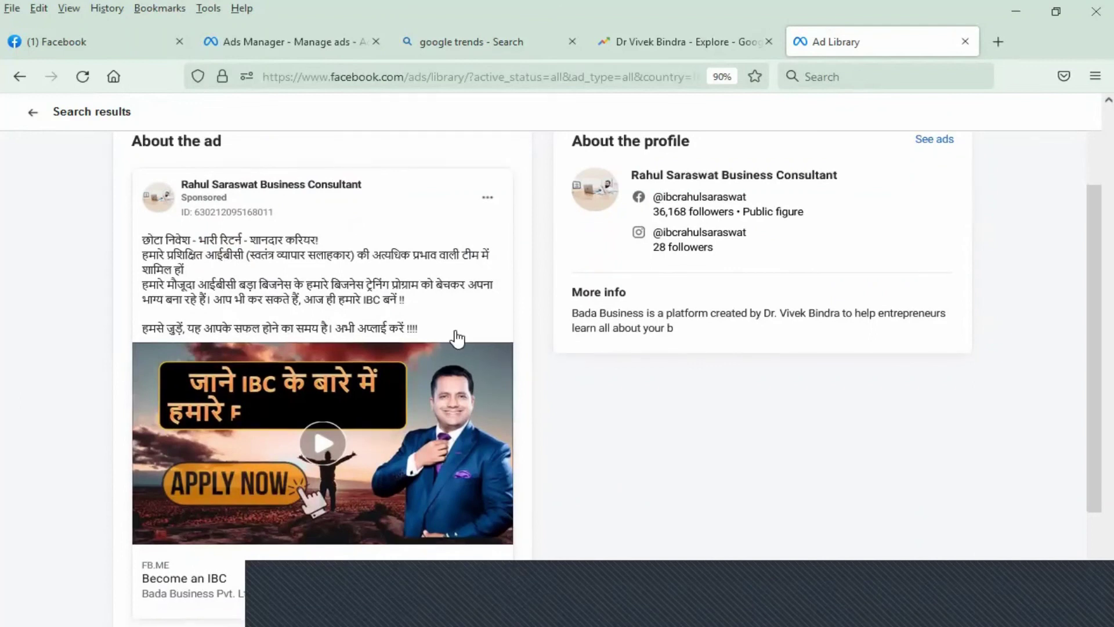
pyautogui.scroll(-3, 458, 337)
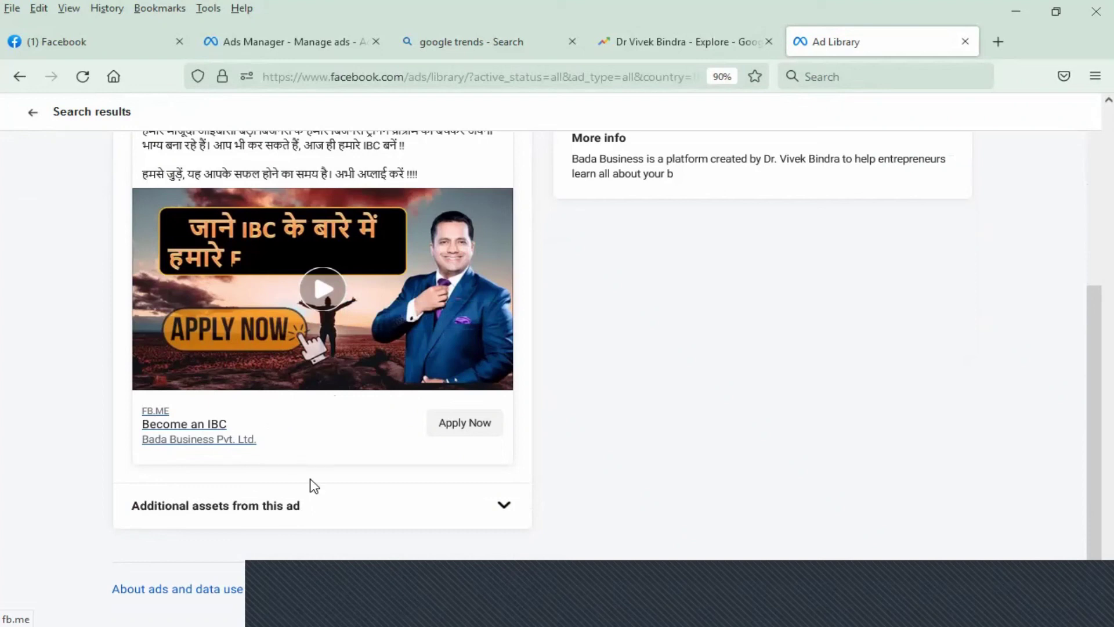
# Expand the additional assets from this ad and read its links and lead form text
pyautogui.click(504, 506)
pyautogui.scroll(-1, 660, 427)
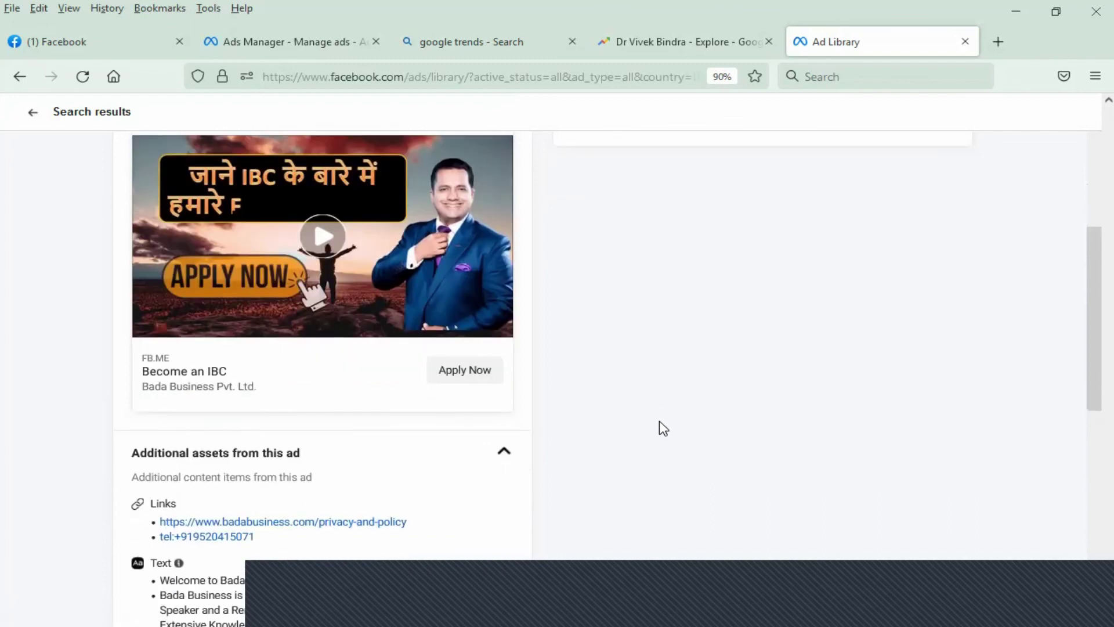
pyautogui.scroll(-4, 660, 421)
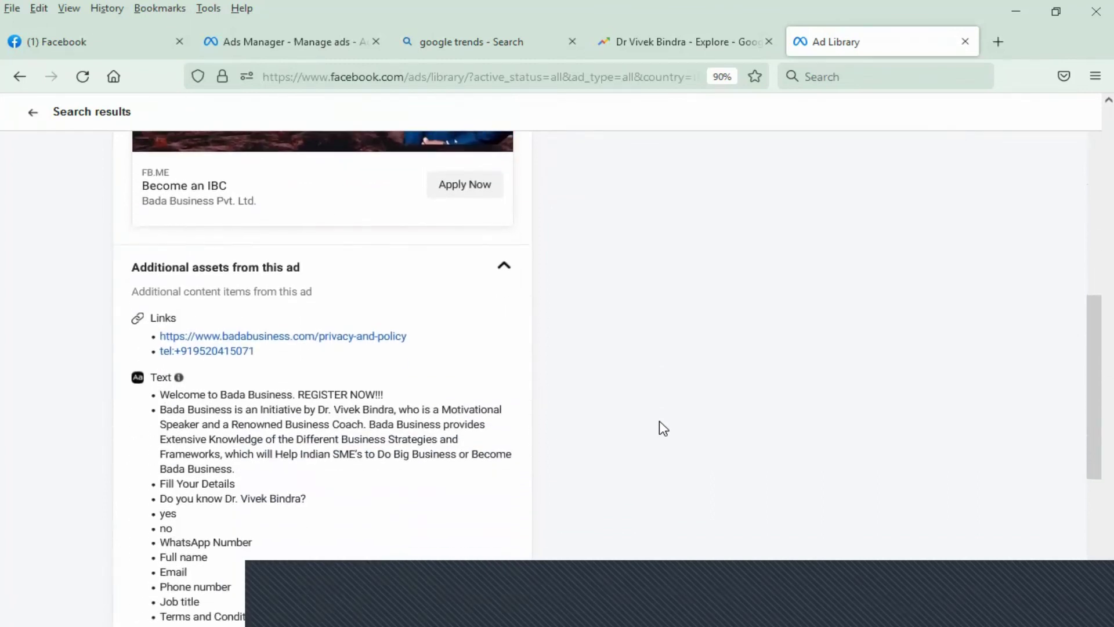
# Read through the lead form questions and closing text of the ad's additional assets, including its IBC photo
pyautogui.scroll(-1, 660, 421)
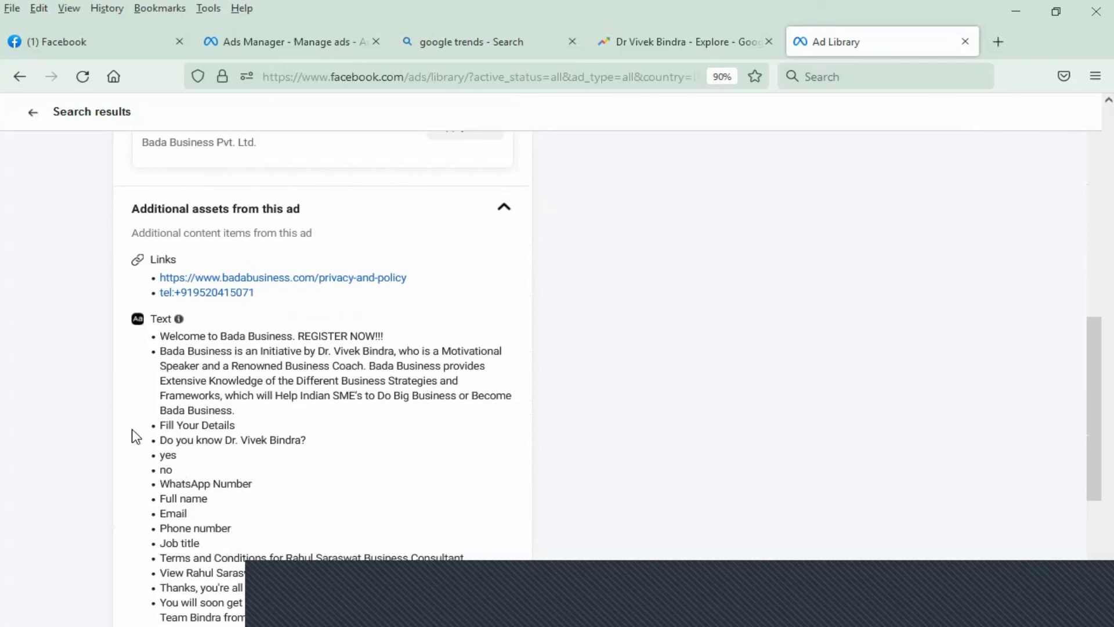
pyautogui.moveTo(161, 429); pyautogui.dragTo(275, 430)
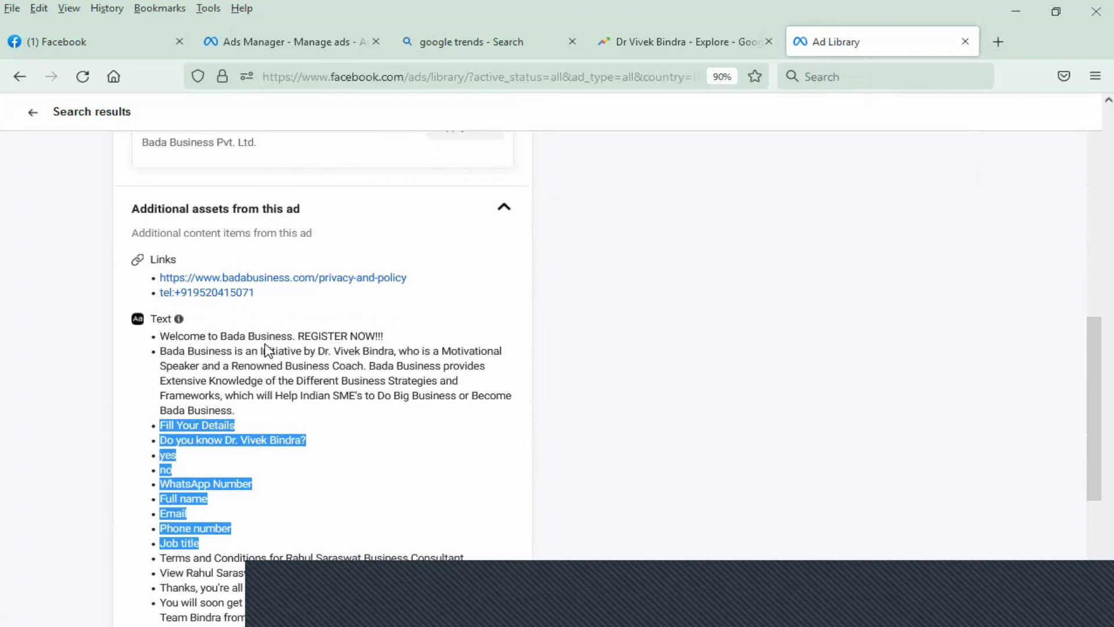
pyautogui.scroll(-1, 331, 458)
pyautogui.scroll(-2, 329, 457)
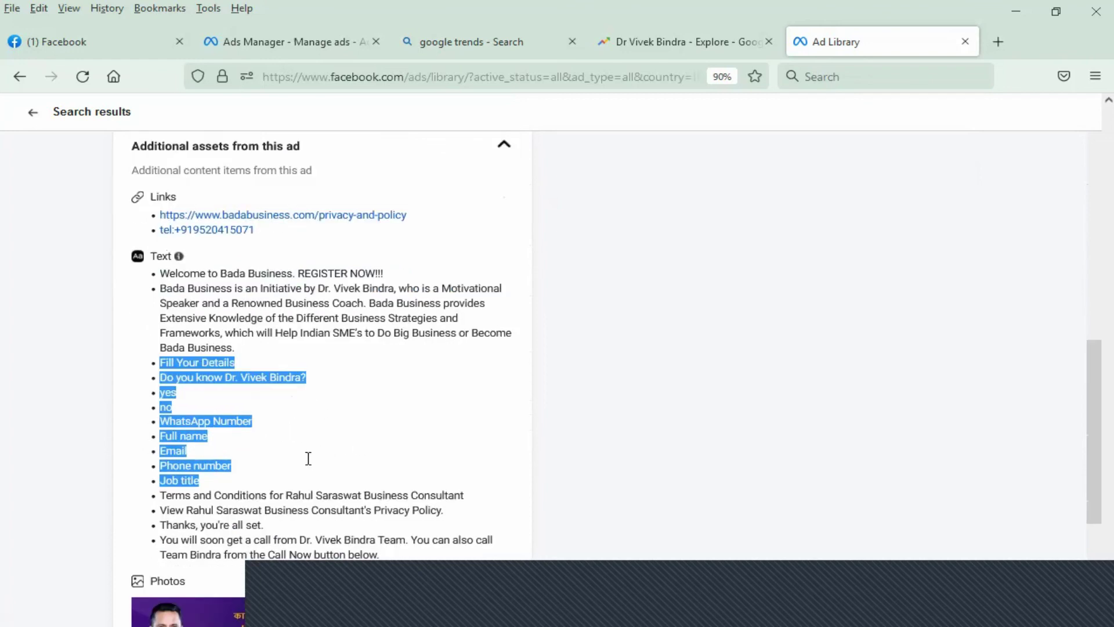
pyautogui.scroll(-2, 297, 470)
pyautogui.scroll(-5, 299, 467)
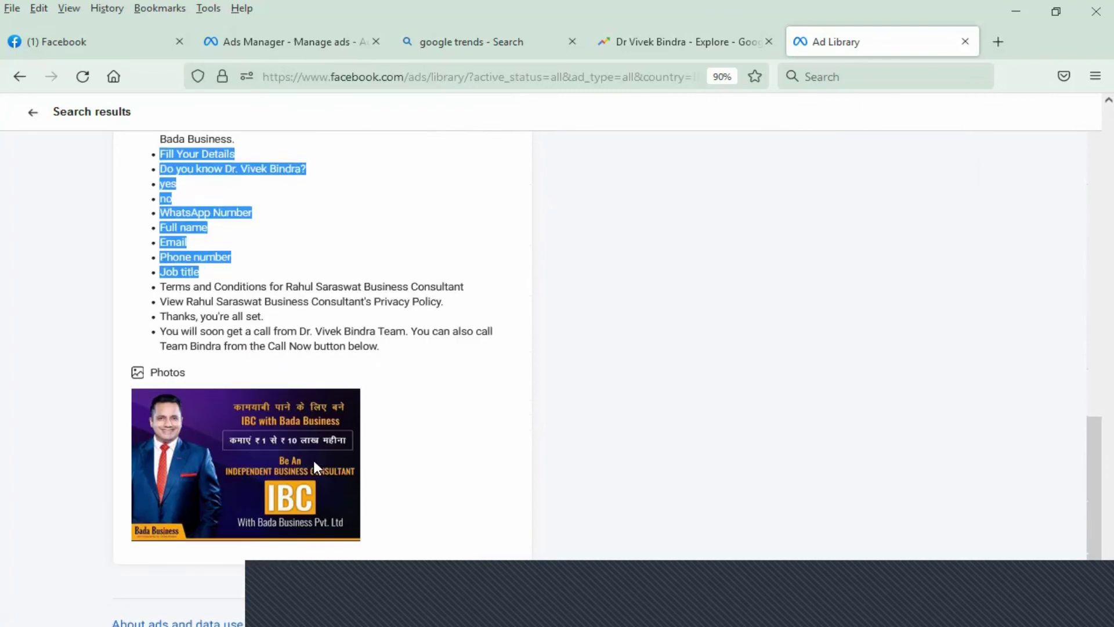
pyautogui.scroll(15, 333, 464)
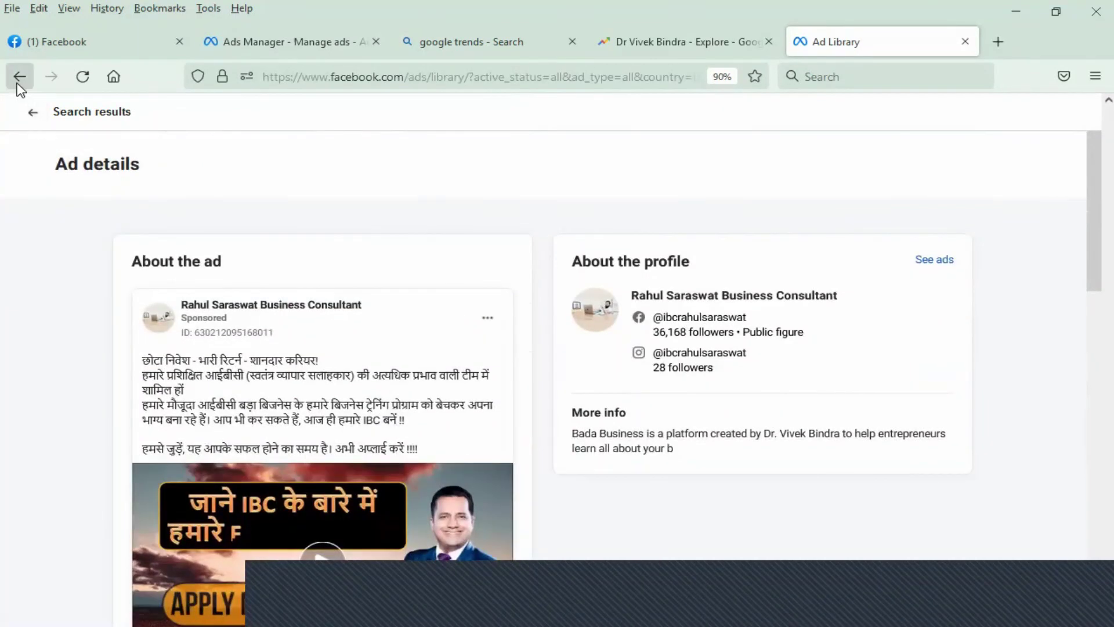
# Return to the Ad Library search and search all ads in India for "bada business"
pyautogui.click(18, 84)
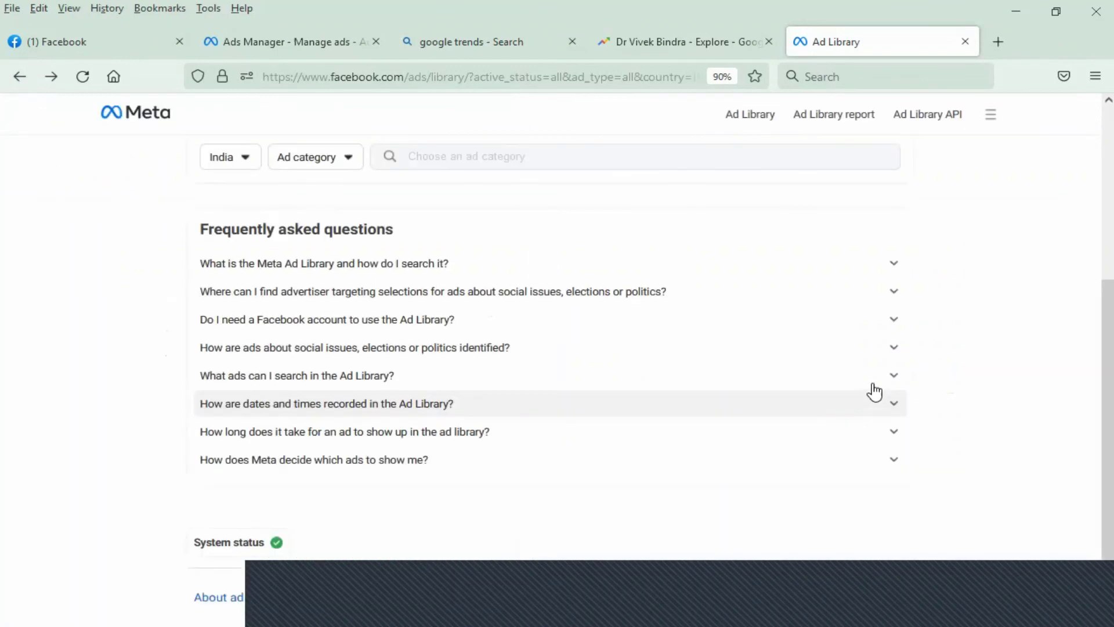
pyautogui.click(345, 159)
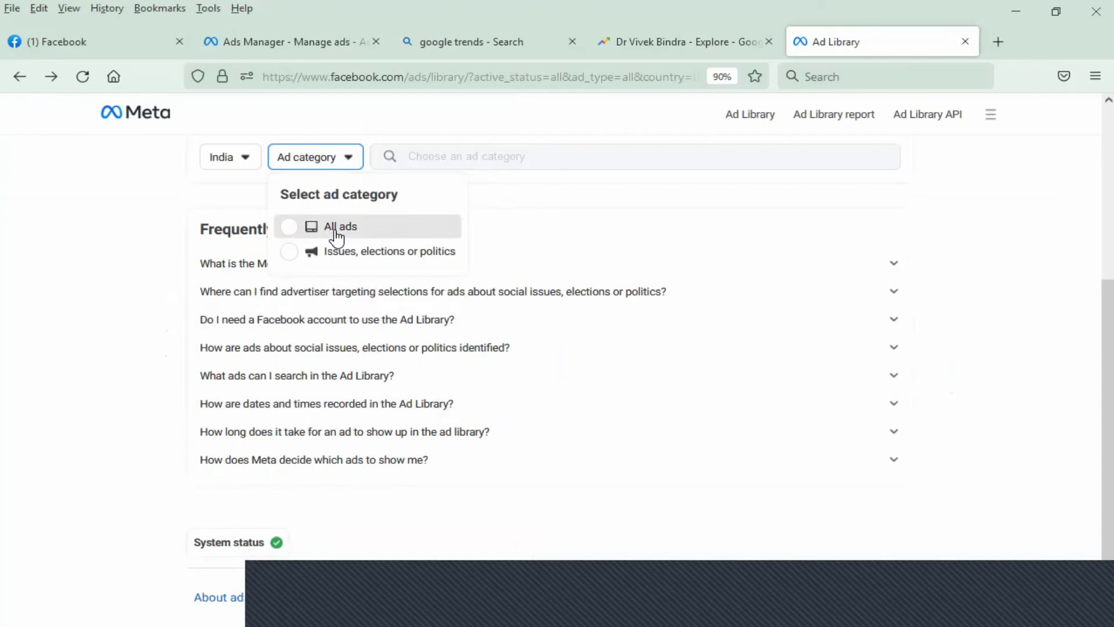
pyautogui.click(338, 232)
pyautogui.click(430, 156)
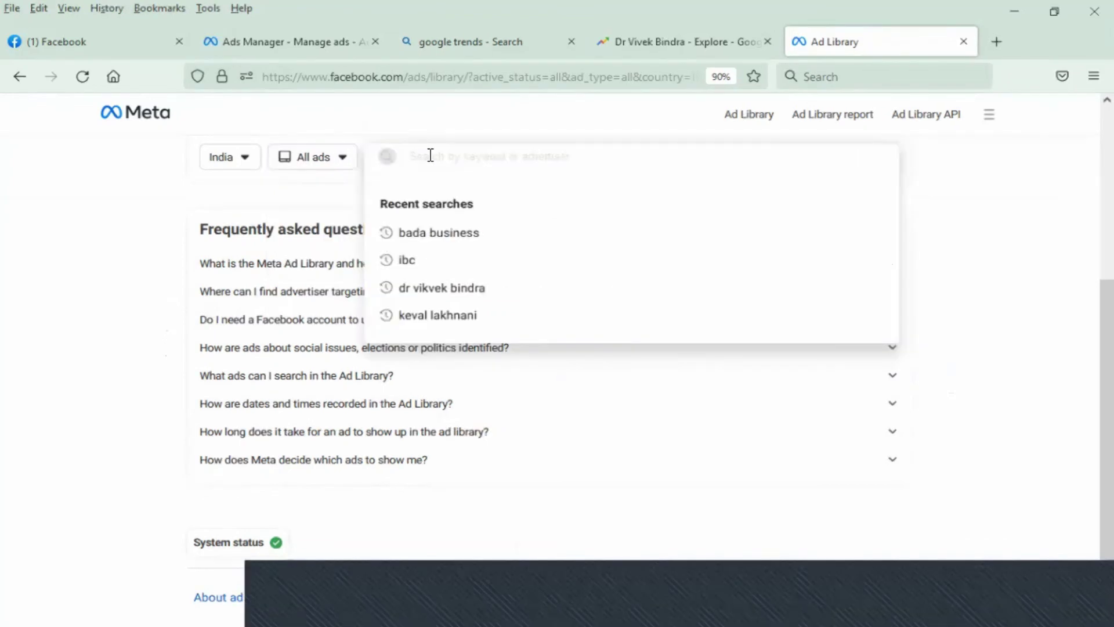
pyautogui.write('bada')
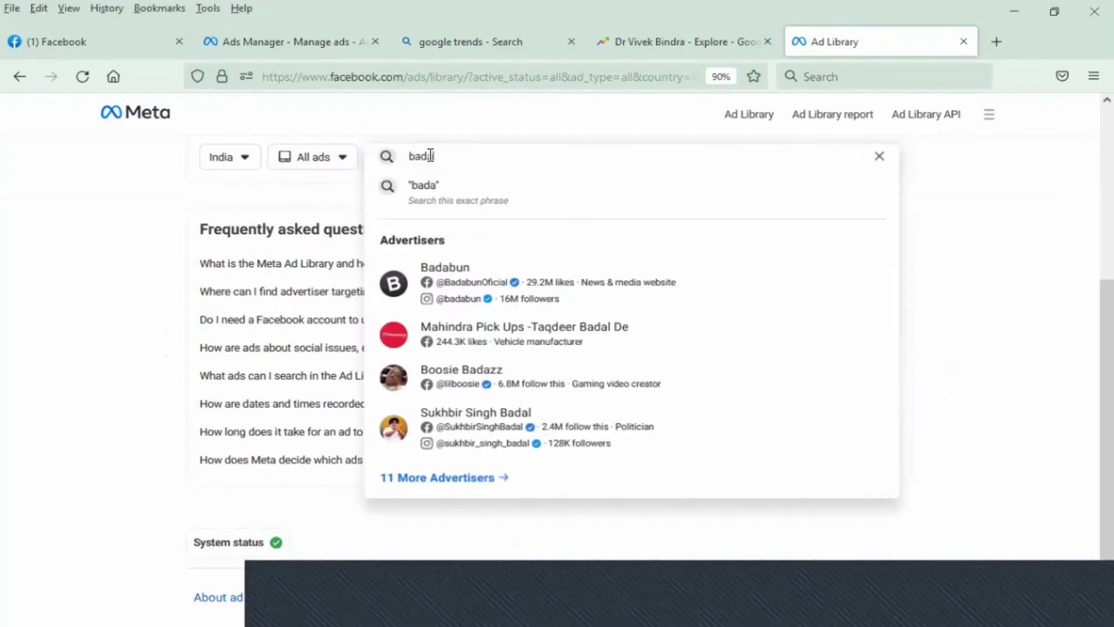
pyautogui.write(' busi')
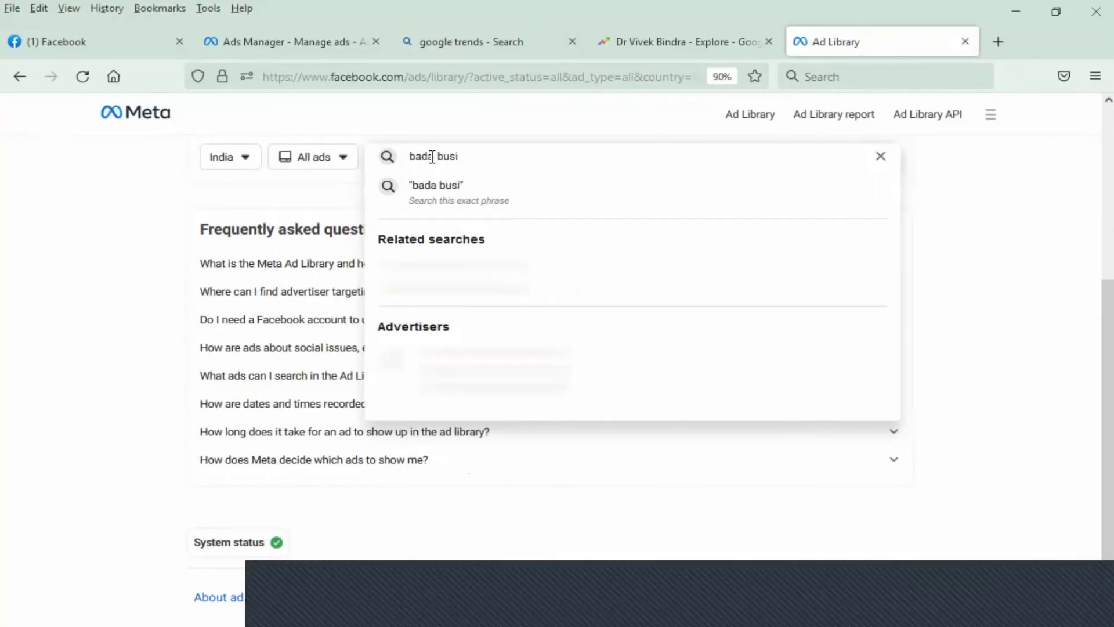
pyautogui.write('ness')
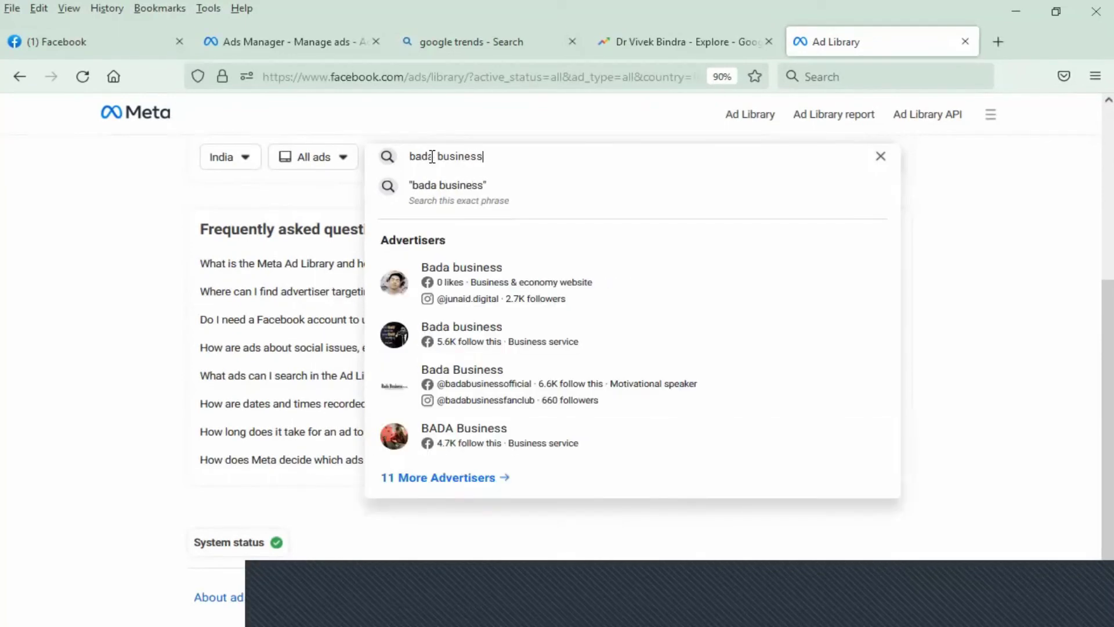
pyautogui.press('Return')
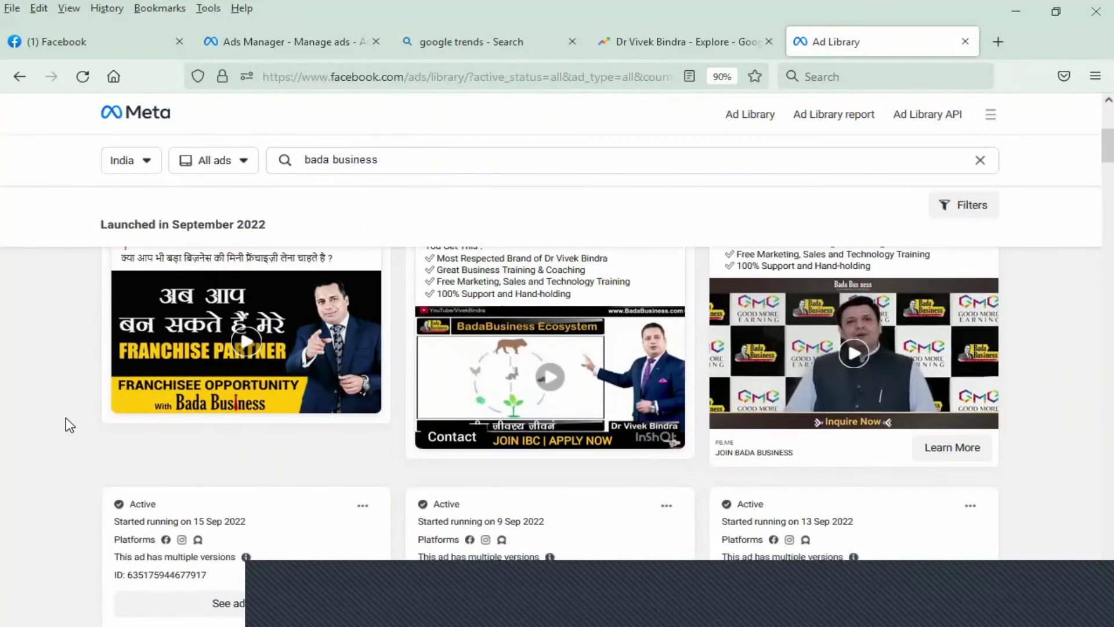
# Browse the Bada Business ads from the September 2022 launches back to those of January 2022, comparing their creatives
pyautogui.scroll(-12, 65, 417)
pyautogui.scroll(-10, 65, 416)
pyautogui.scroll(-12, 65, 418)
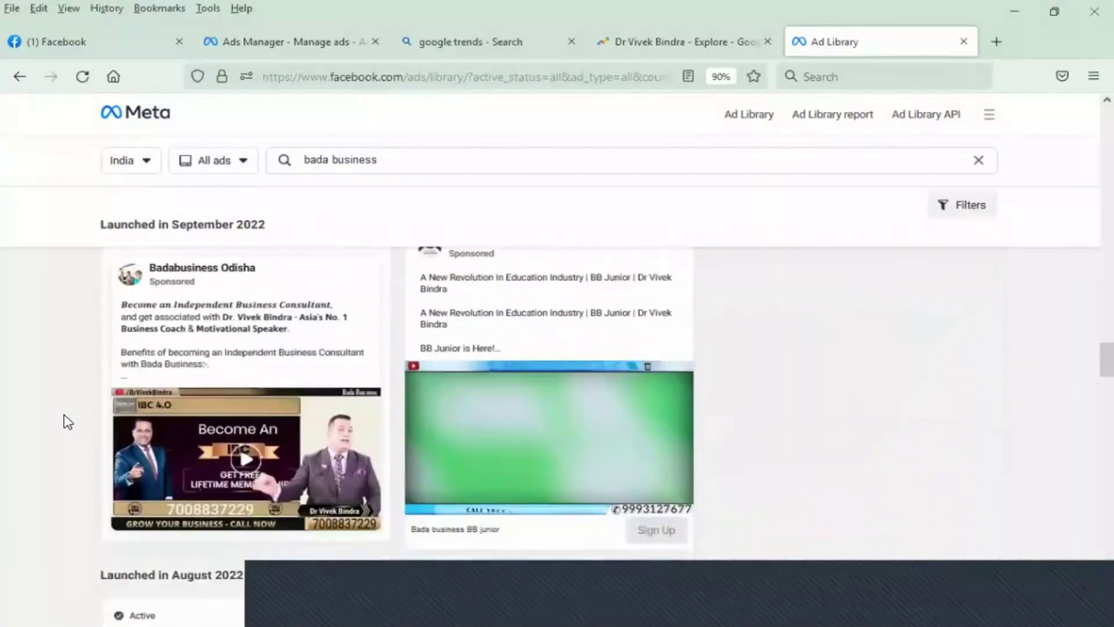
pyautogui.scroll(-7, 65, 417)
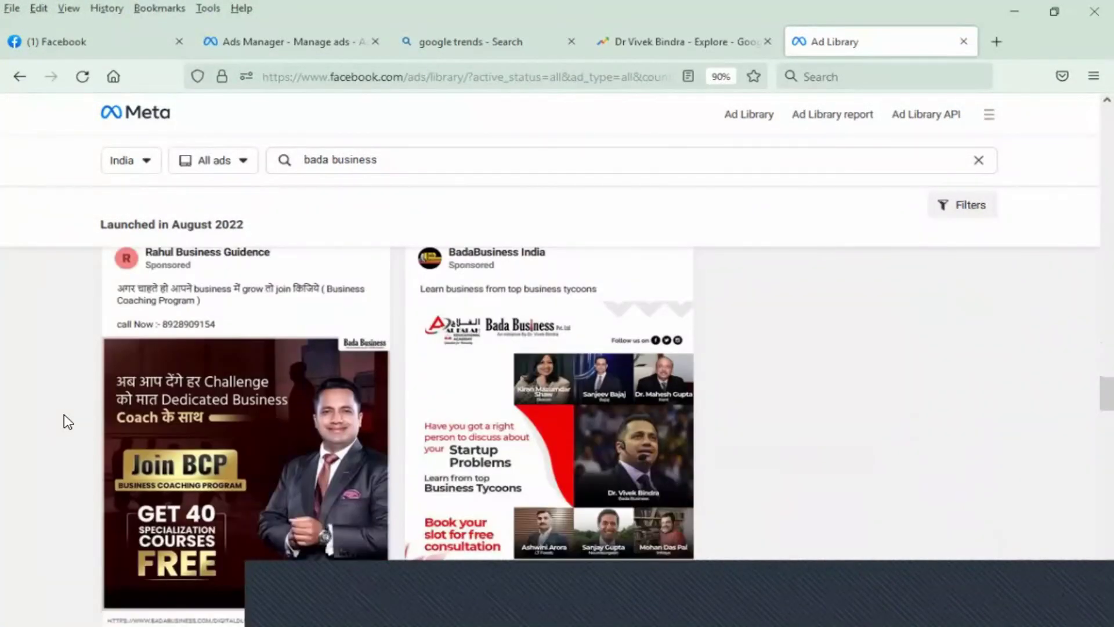
pyautogui.scroll(-8, 64, 414)
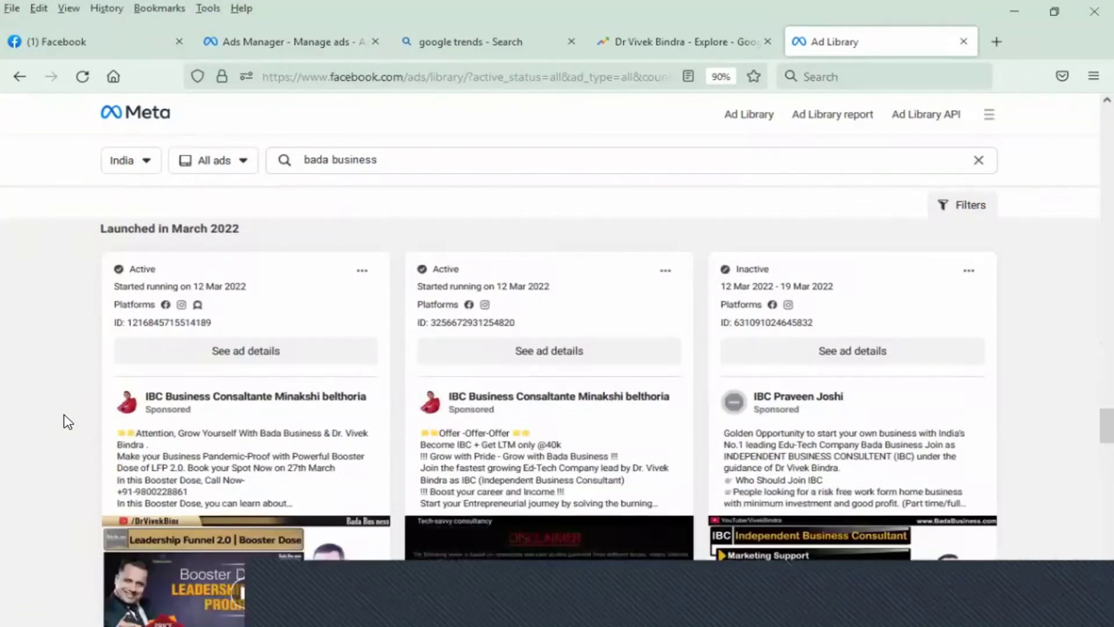
pyautogui.scroll(-10, 64, 414)
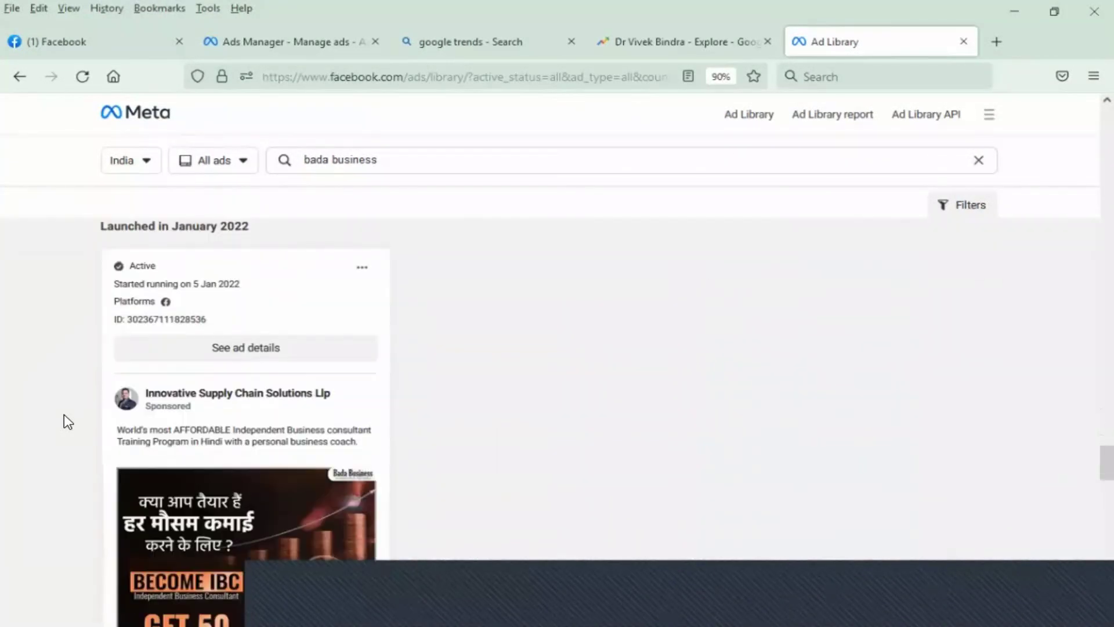
pyautogui.scroll(-5, 64, 414)
pyautogui.scroll(3, 132, 356)
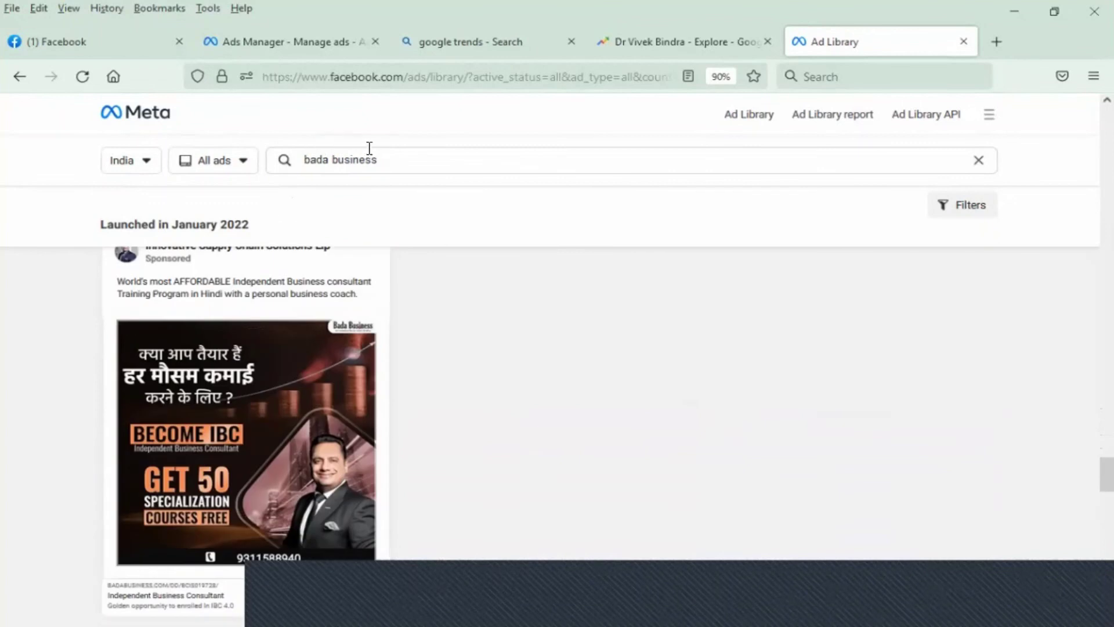
# Replace the Ad Library search term with "leads guru" and run the search
pyautogui.click(390, 154)
pyautogui.press('BackSpace')
pyautogui.press('BackSpace')
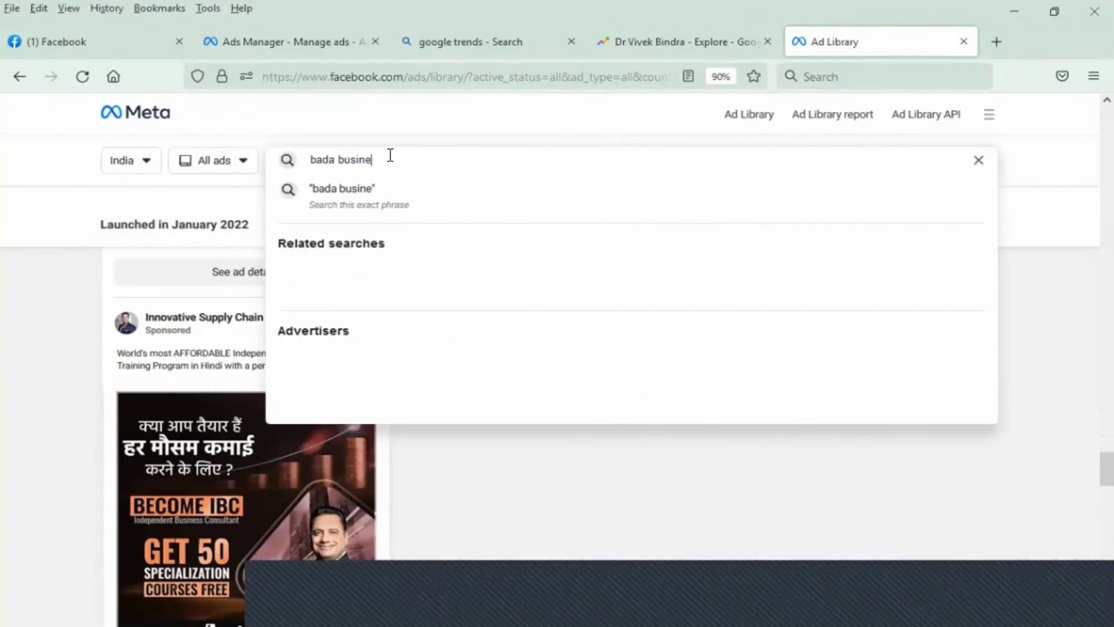
pyautogui.press('BackSpace')
pyautogui.press('BackSpace')
pyautogui.press('BackSpace')
pyautogui.press('BackSpace')
pyautogui.press('BackSpace')
pyautogui.press('BackSpace')
pyautogui.press('BackSpace')
pyautogui.press('BackSpace')
pyautogui.press('BackSpace')
pyautogui.press('BackSpace')
pyautogui.press('BackSpace')
pyautogui.write('le')
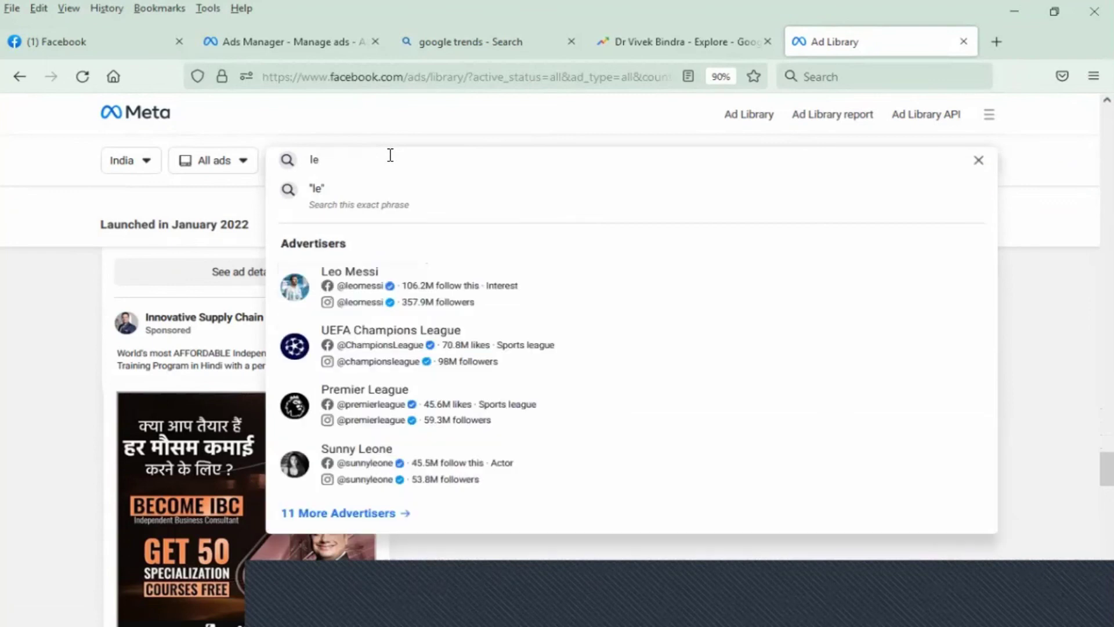
pyautogui.write('ads guru')
pyautogui.press('Return')
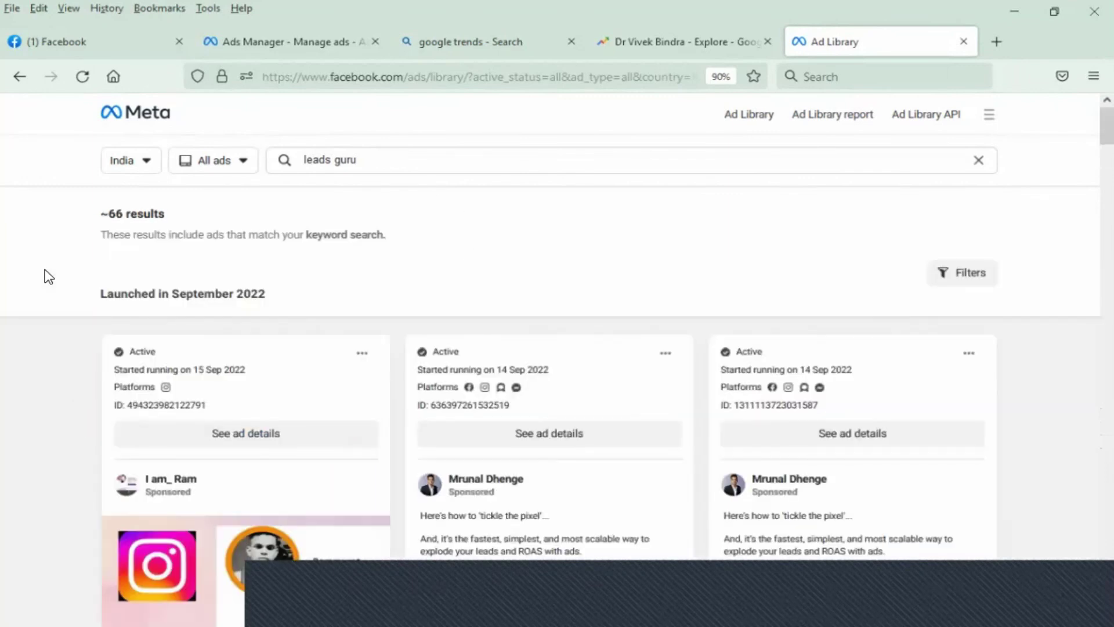
# Examine the first rows of leads guru ads launched in September 2022, comparing their texts, earnings images and calls to action
pyautogui.scroll(-1, 49, 277)
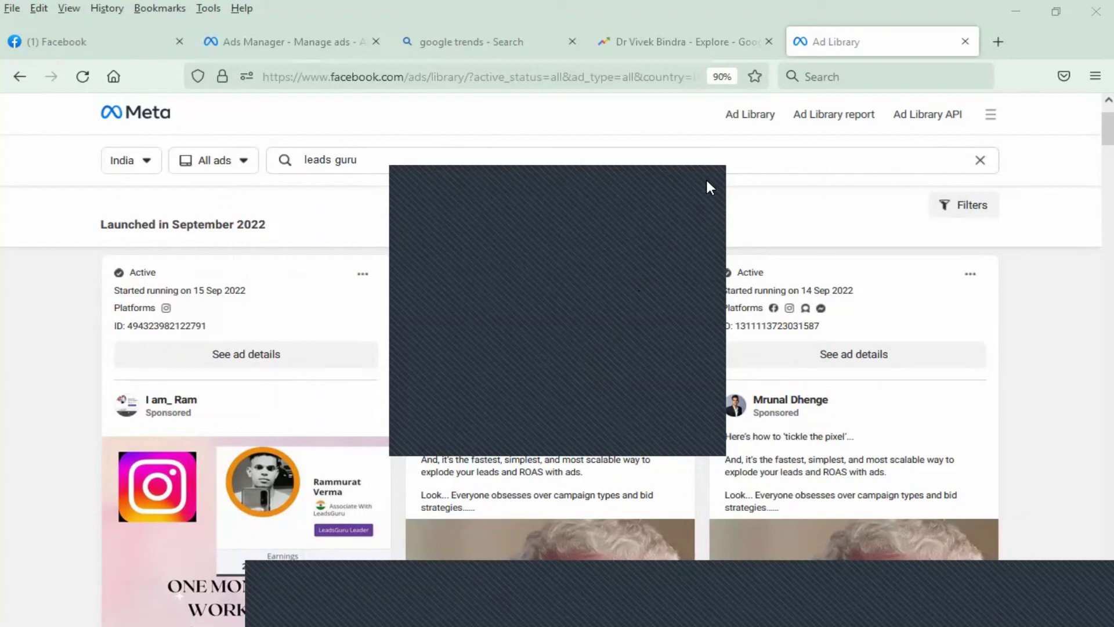
pyautogui.scroll(-8, 794, 383)
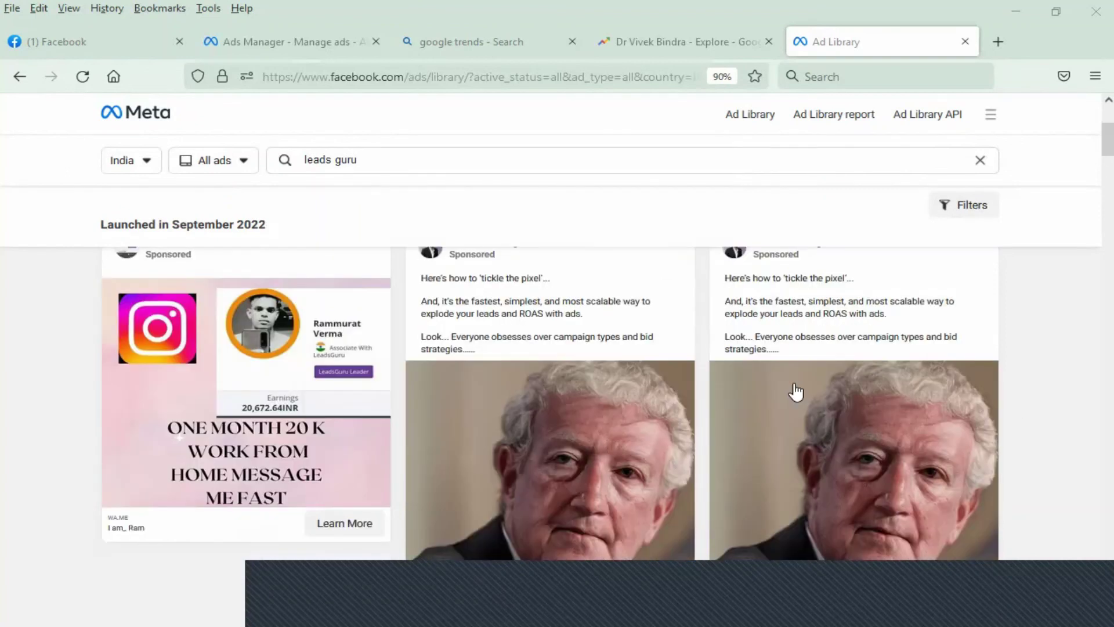
pyautogui.scroll(-6, 795, 389)
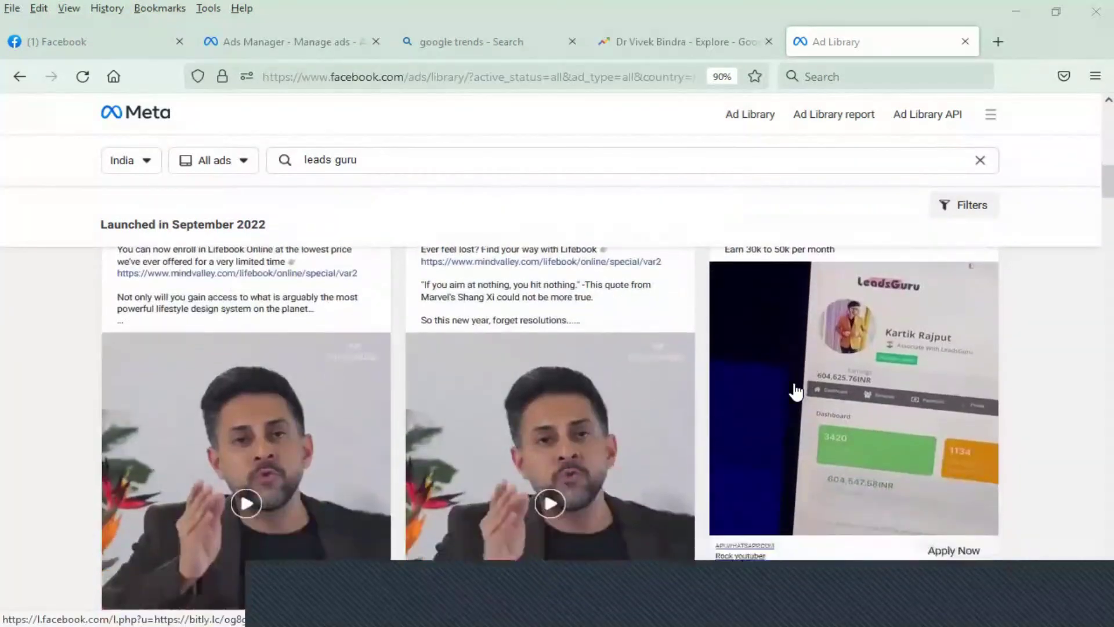
pyautogui.scroll(-5, 721, 383)
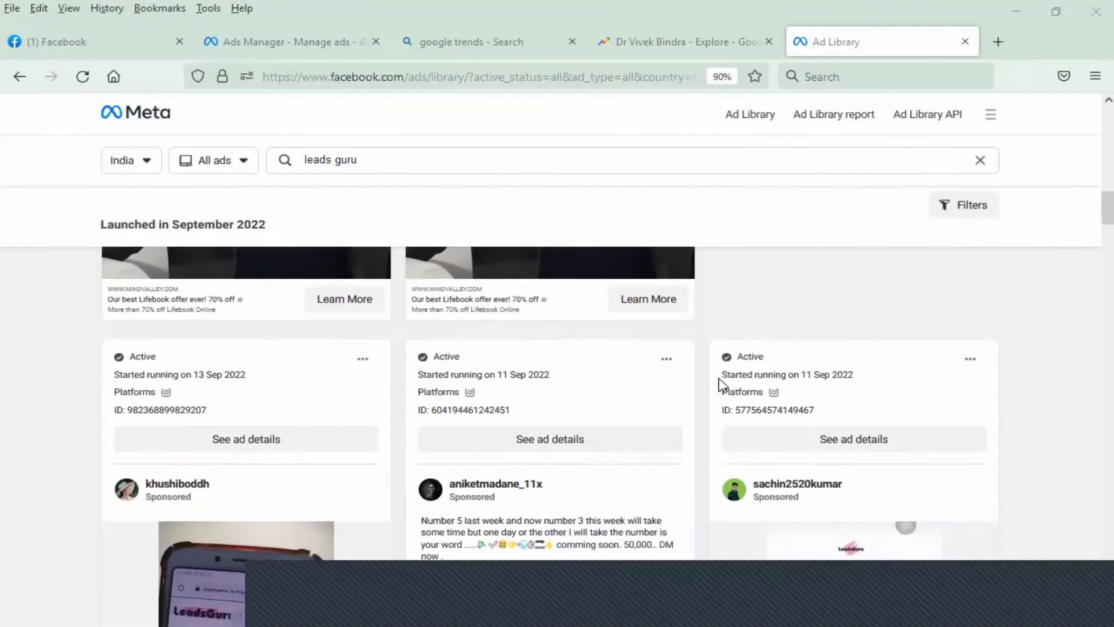
pyautogui.scroll(-2, 722, 386)
pyautogui.scroll(2, 721, 385)
pyautogui.scroll(-7, 721, 386)
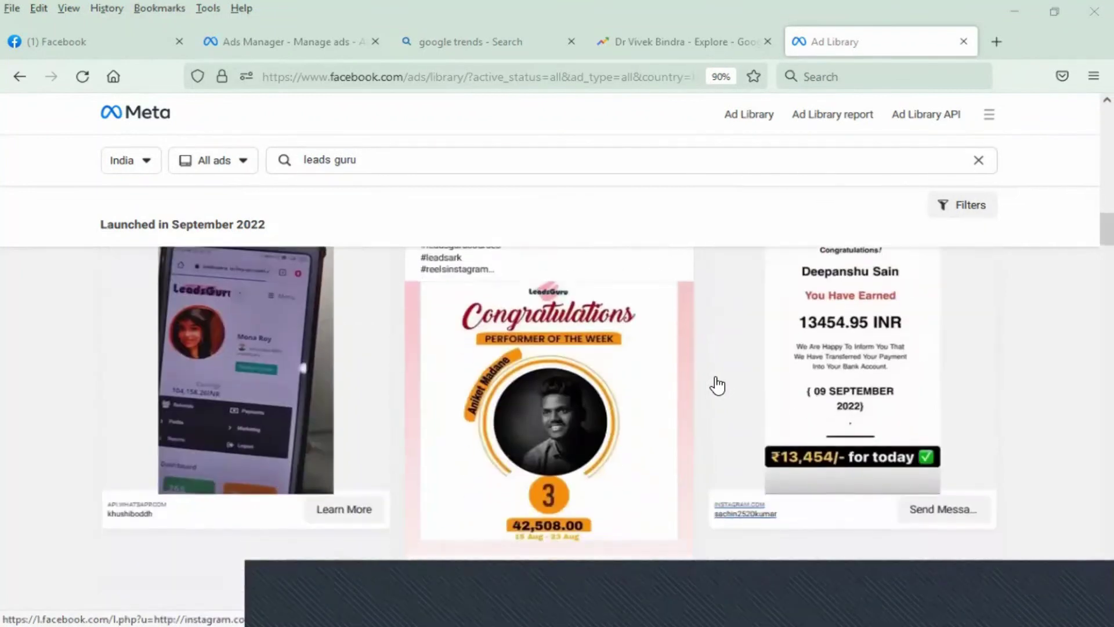
pyautogui.scroll(5, 720, 383)
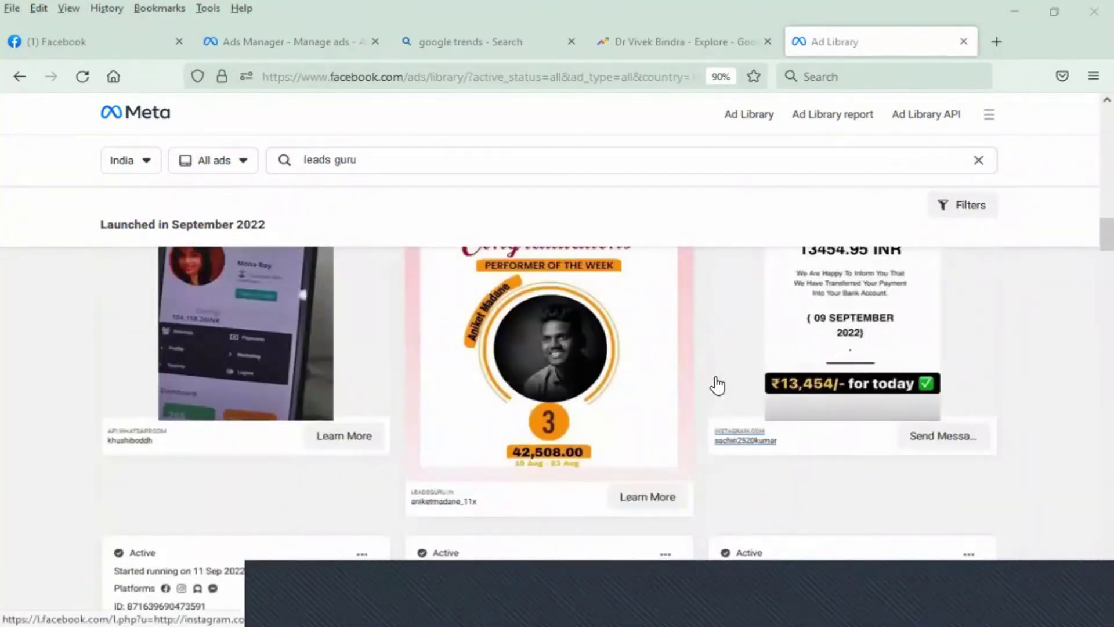
# Look through the remaining leads guru results down to the August 2022 launches for relevant ads
pyautogui.scroll(-6, 718, 385)
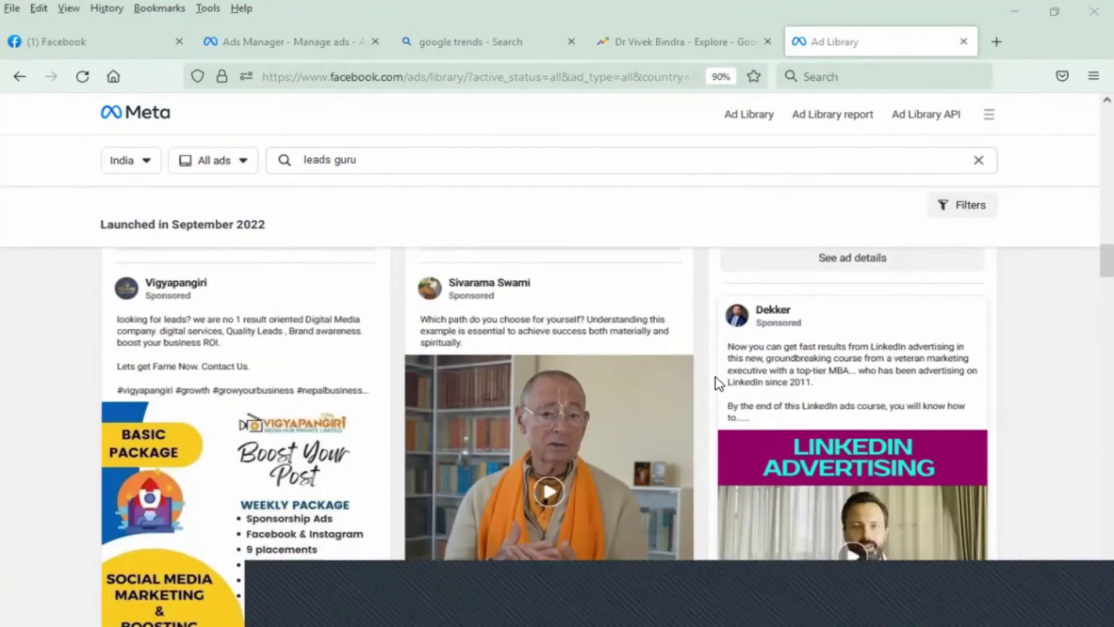
pyautogui.scroll(-12, 720, 383)
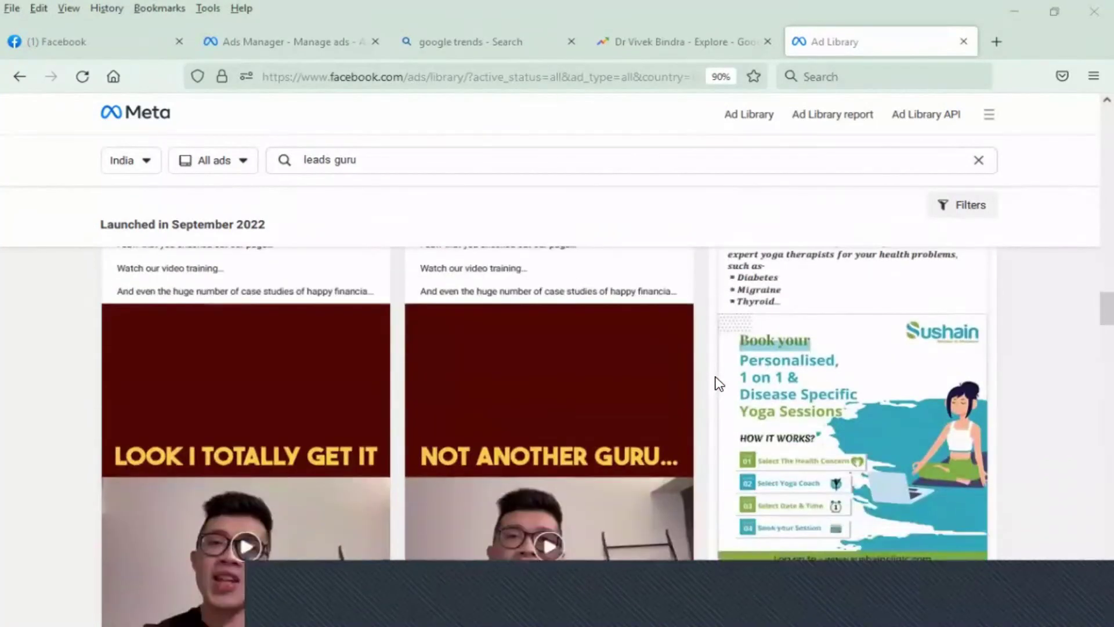
pyautogui.scroll(-10, 719, 383)
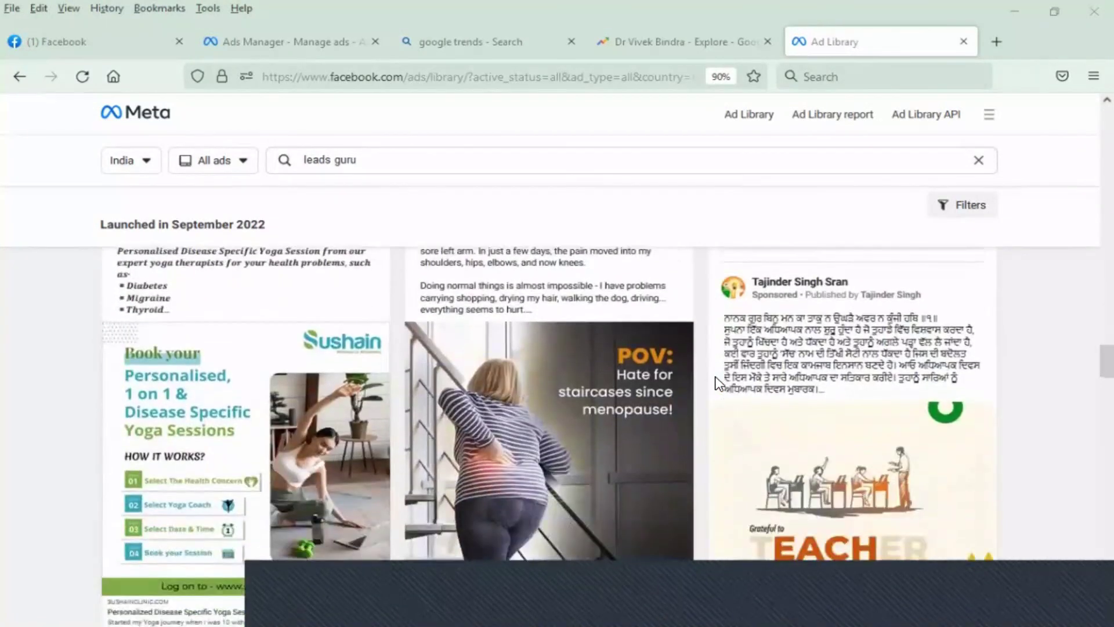
pyautogui.scroll(-10, 718, 385)
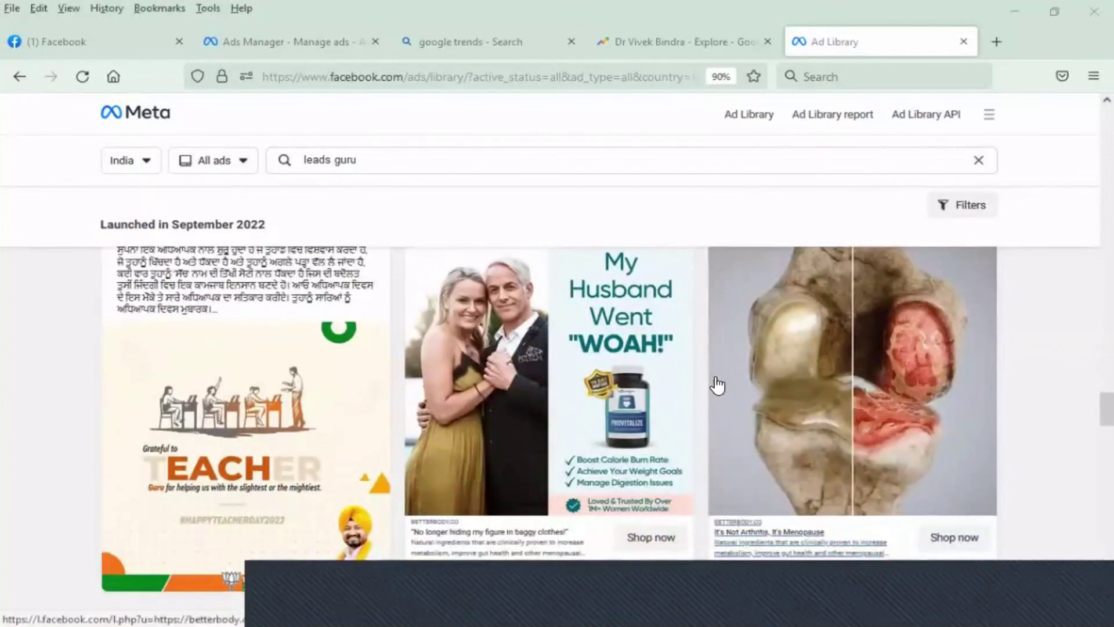
pyautogui.scroll(-7, 718, 385)
pyautogui.scroll(3, 717, 382)
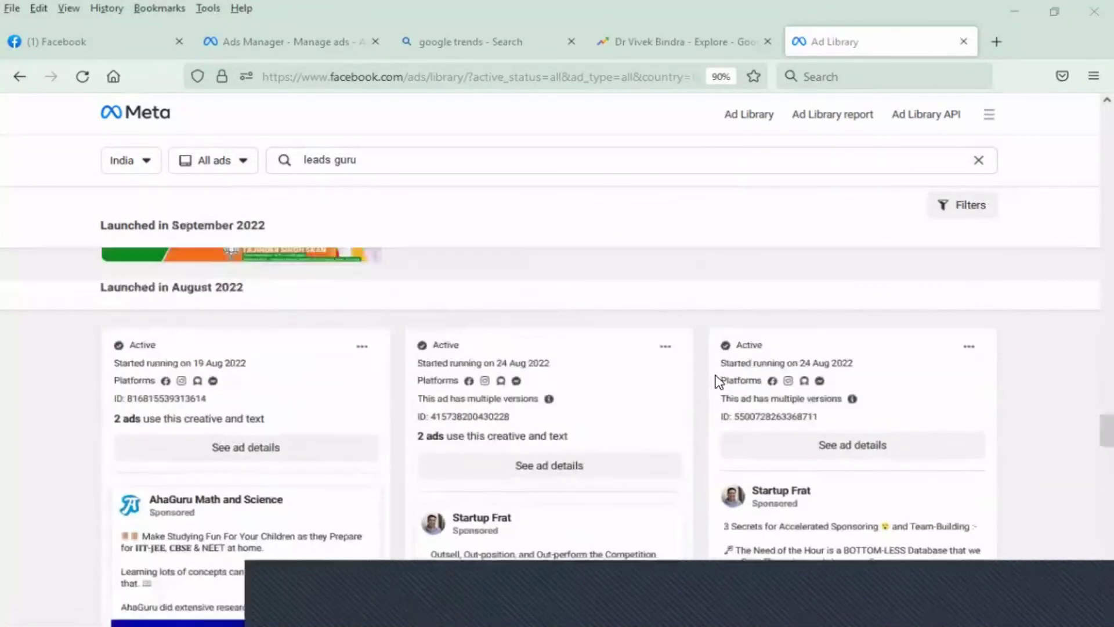
# Change the search term to the single word "leadsguru" and run the search
pyautogui.click(337, 160)
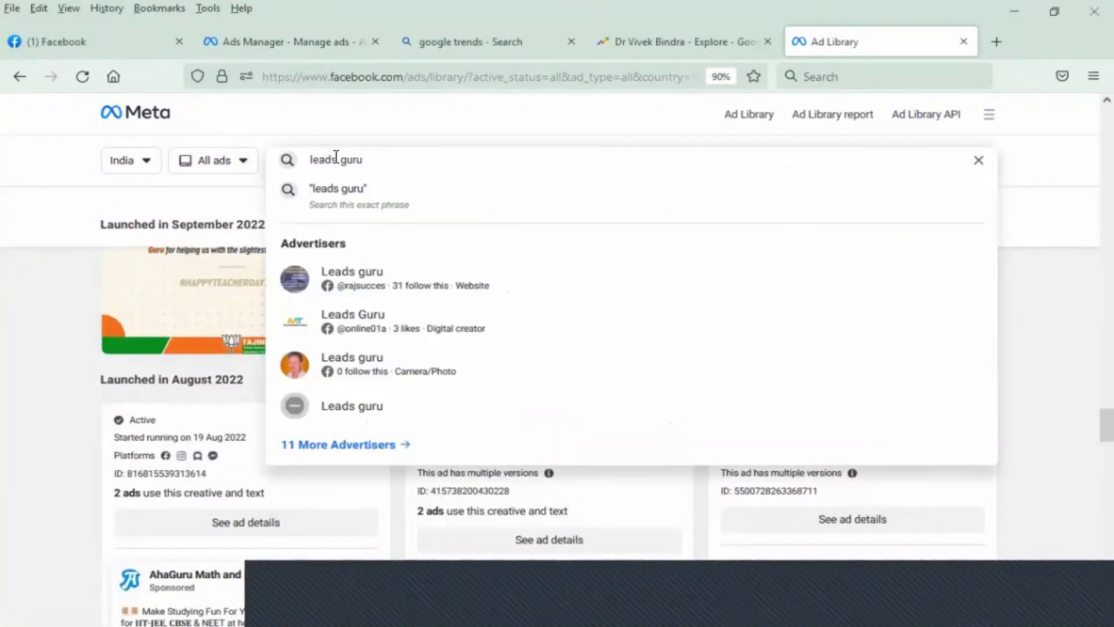
pyautogui.press('BackSpace')
pyautogui.press('Return')
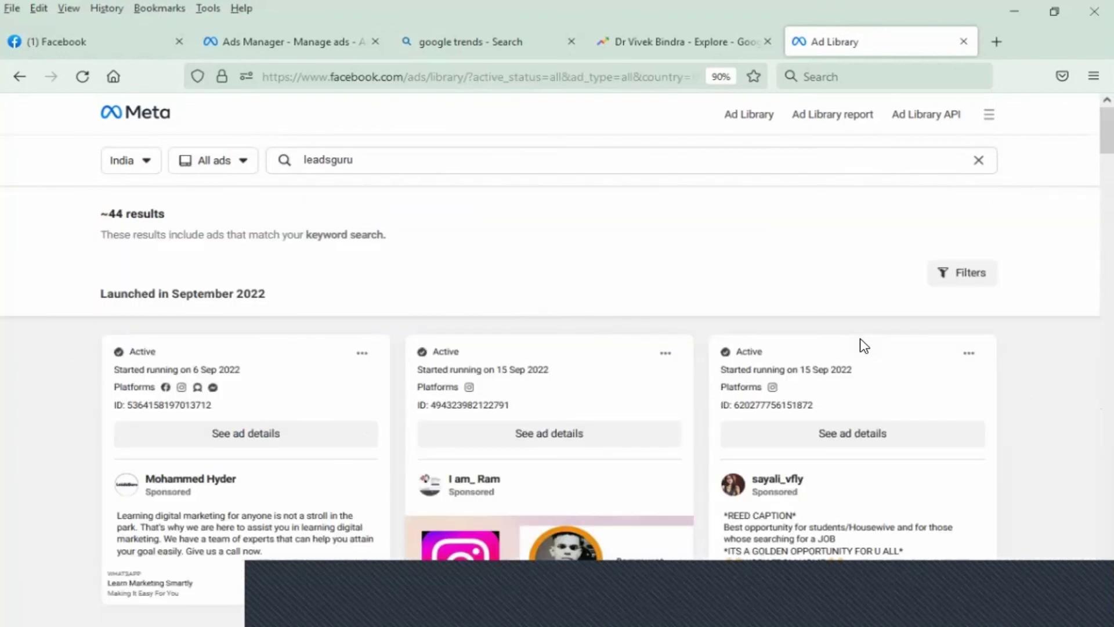
# Look through the leadsguru ads launched in September 2022, comparing their images, captions and calls to action
pyautogui.scroll(-3, 865, 345)
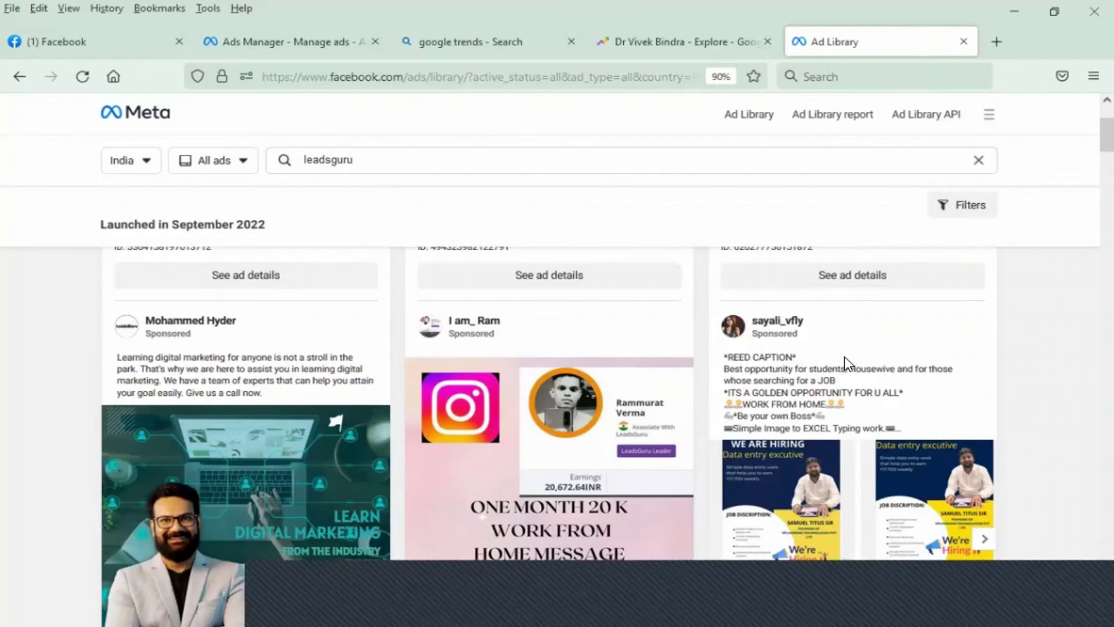
pyautogui.scroll(-2, 846, 358)
pyautogui.scroll(-10, 863, 398)
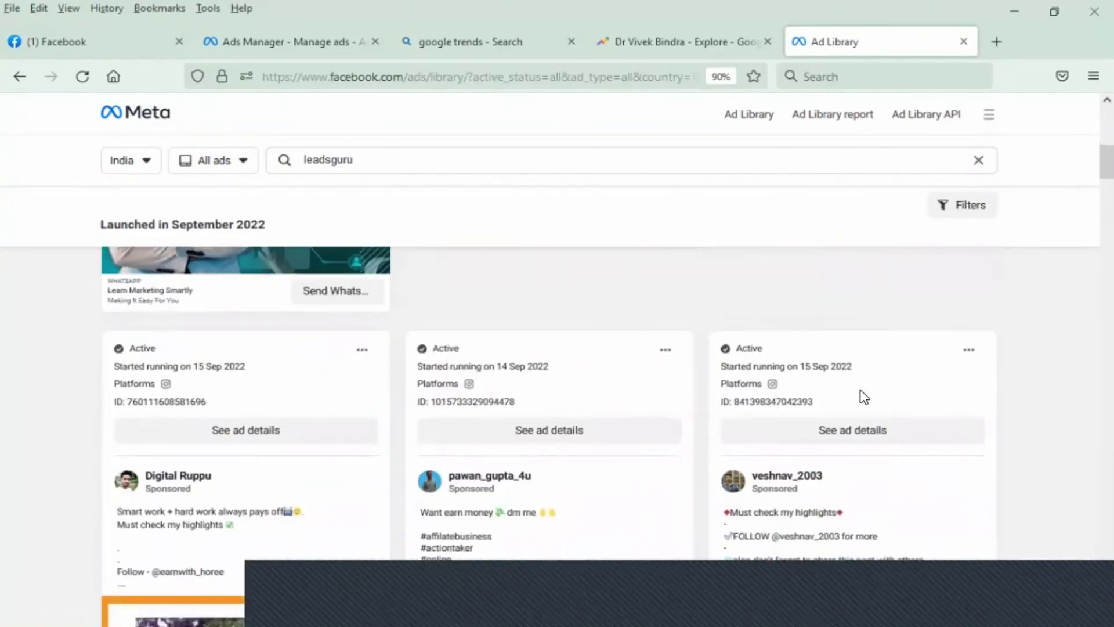
pyautogui.scroll(-8, 863, 398)
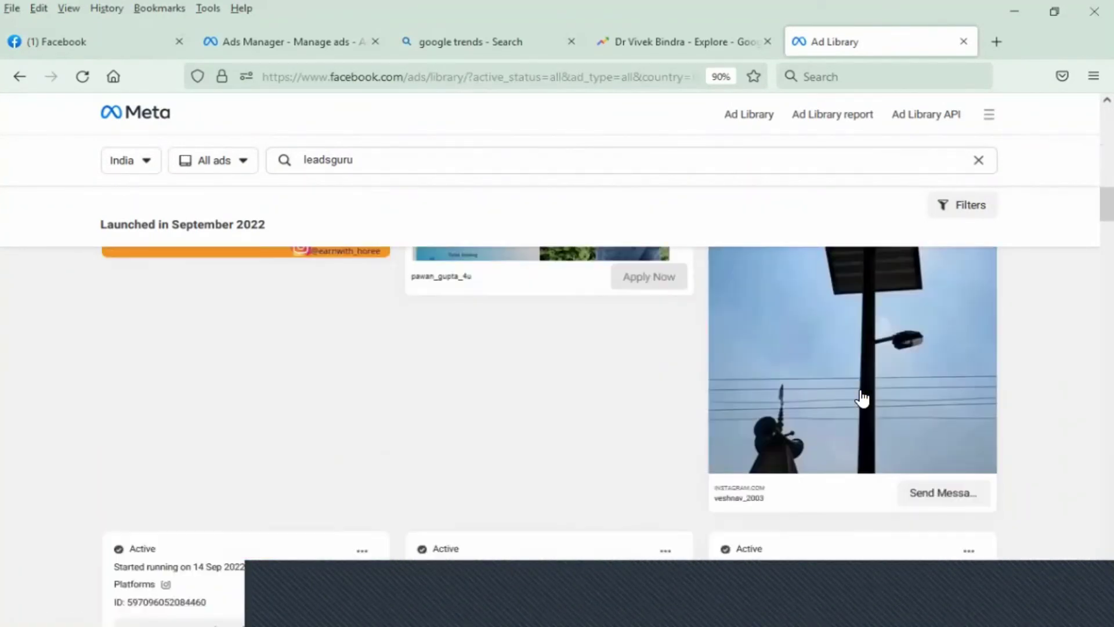
pyautogui.scroll(-7, 863, 398)
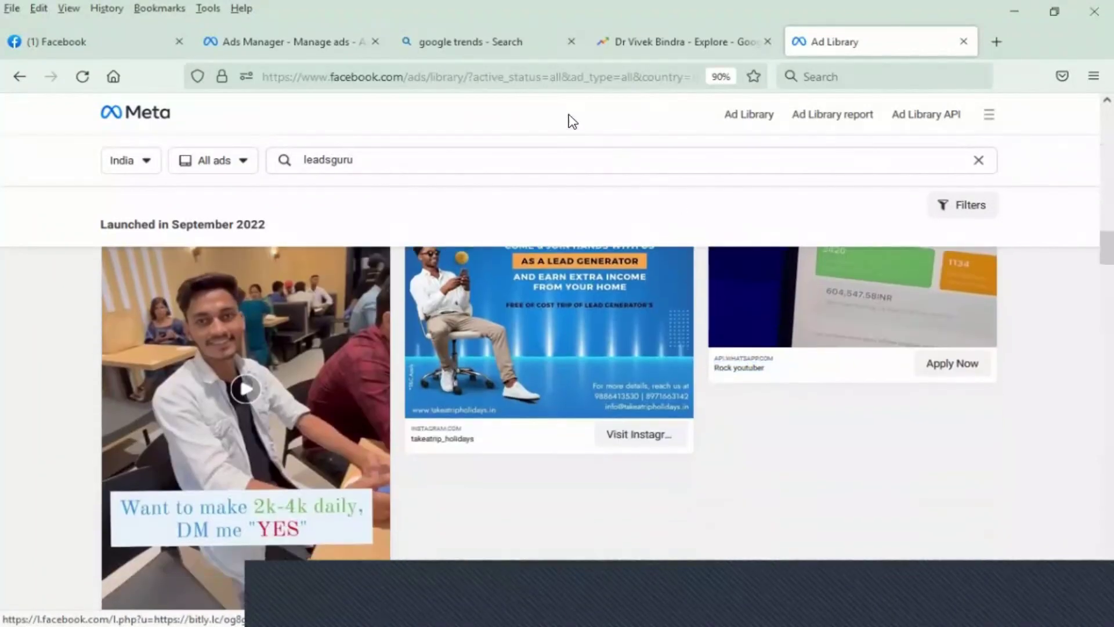
# Return to the New Leads ad in Ads Manager and start a new instant form under its Destination settings
pyautogui.click(283, 44)
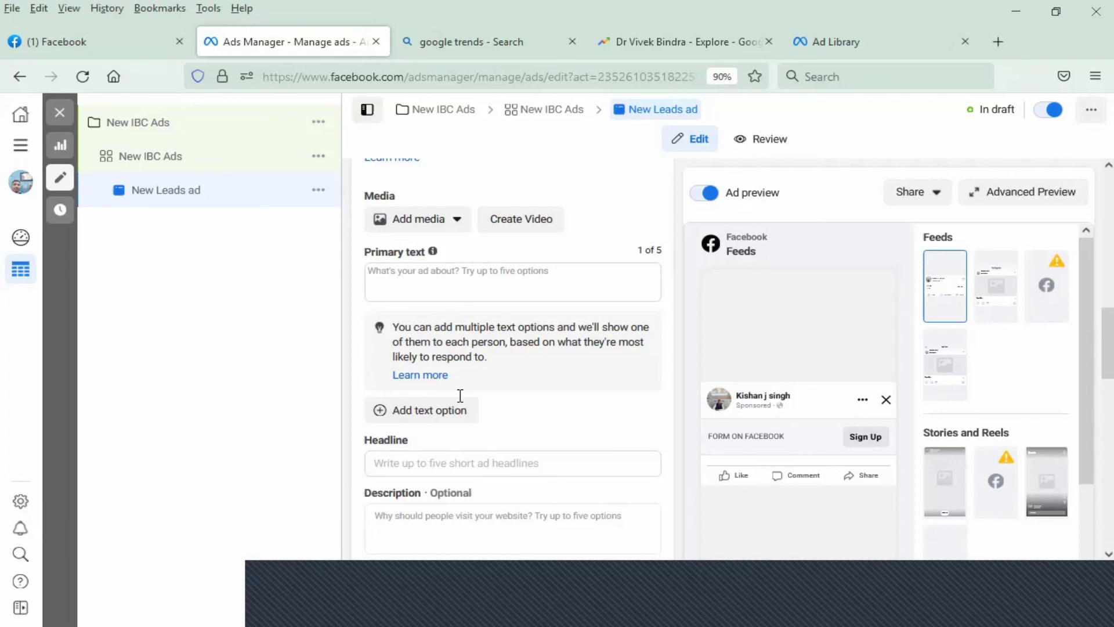
pyautogui.scroll(-1, 460, 394)
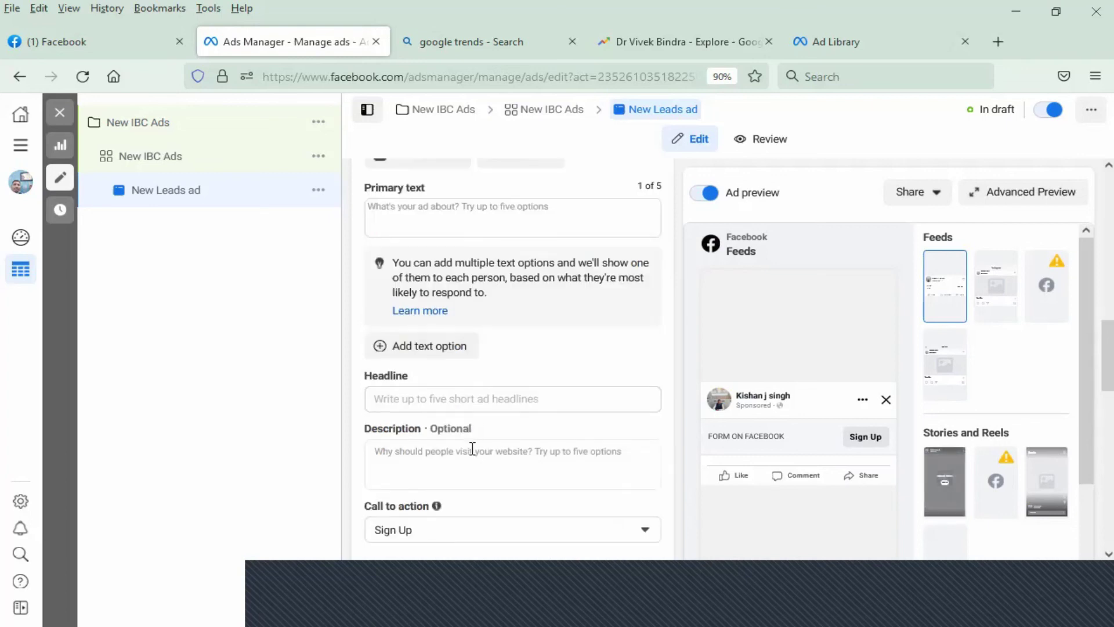
pyautogui.scroll(-2, 470, 448)
pyautogui.scroll(-3, 468, 453)
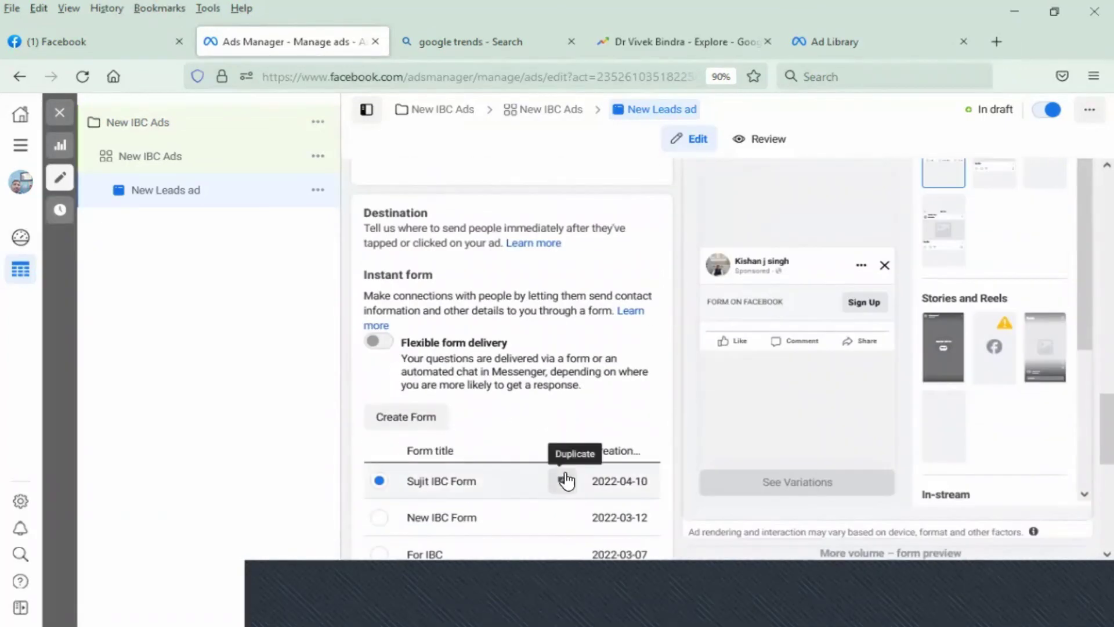
pyautogui.click(405, 418)
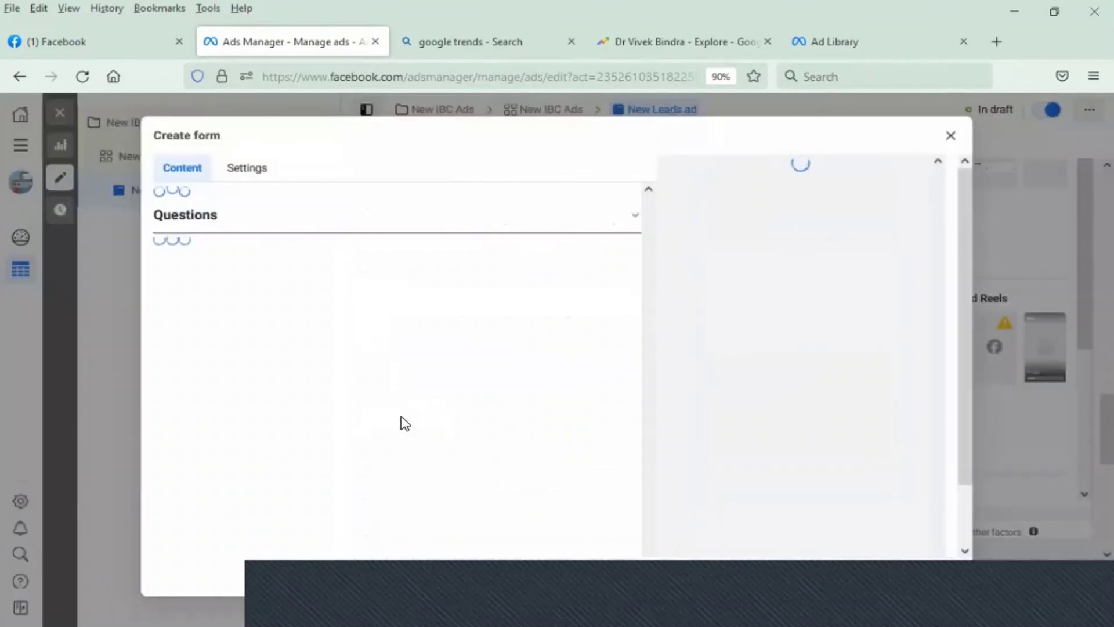
# Review the new form's type and Intro options, including background image and greeting, and discard the form
pyautogui.scroll(-2, 434, 371)
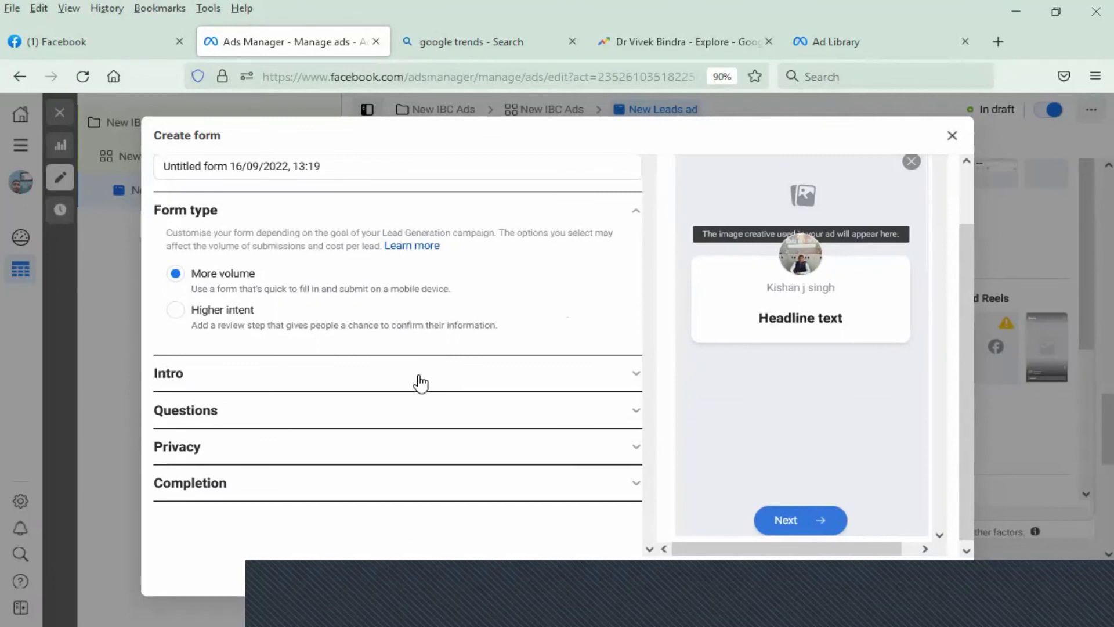
pyautogui.click(538, 377)
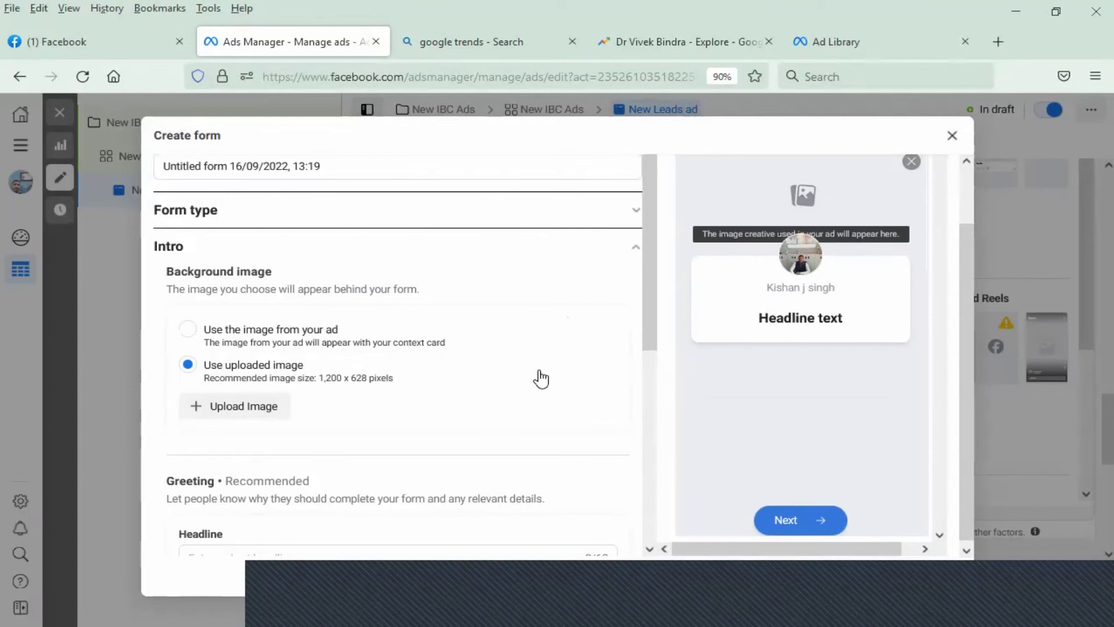
pyautogui.scroll(-1, 538, 374)
pyautogui.scroll(1, 406, 355)
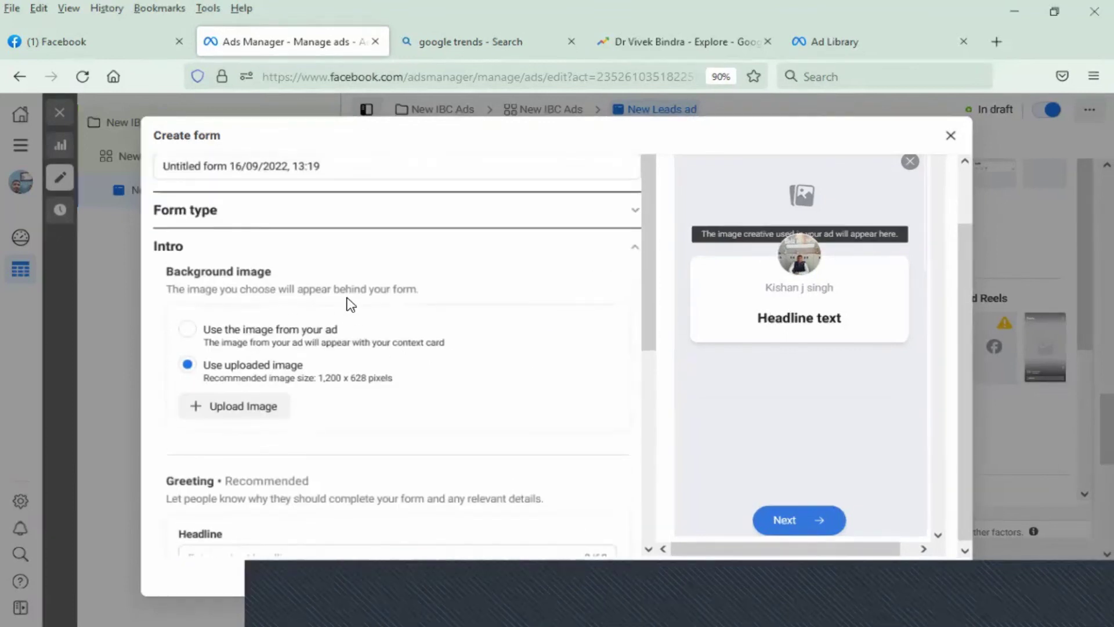
pyautogui.scroll(-2, 440, 313)
pyautogui.scroll(-1, 486, 422)
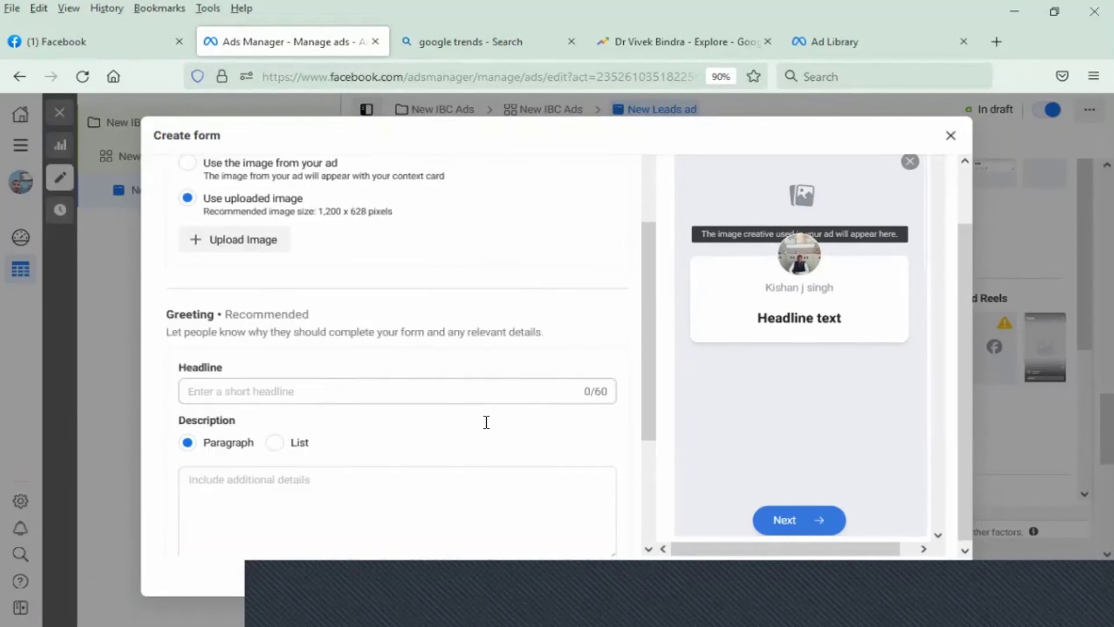
pyautogui.scroll(-2, 487, 422)
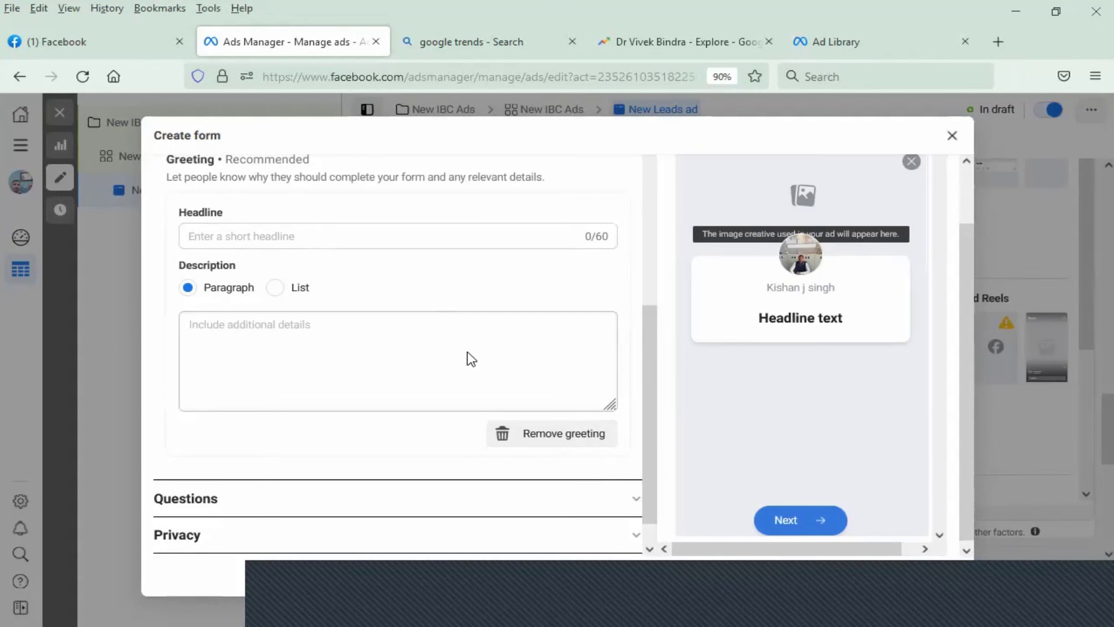
pyautogui.scroll(4, 465, 356)
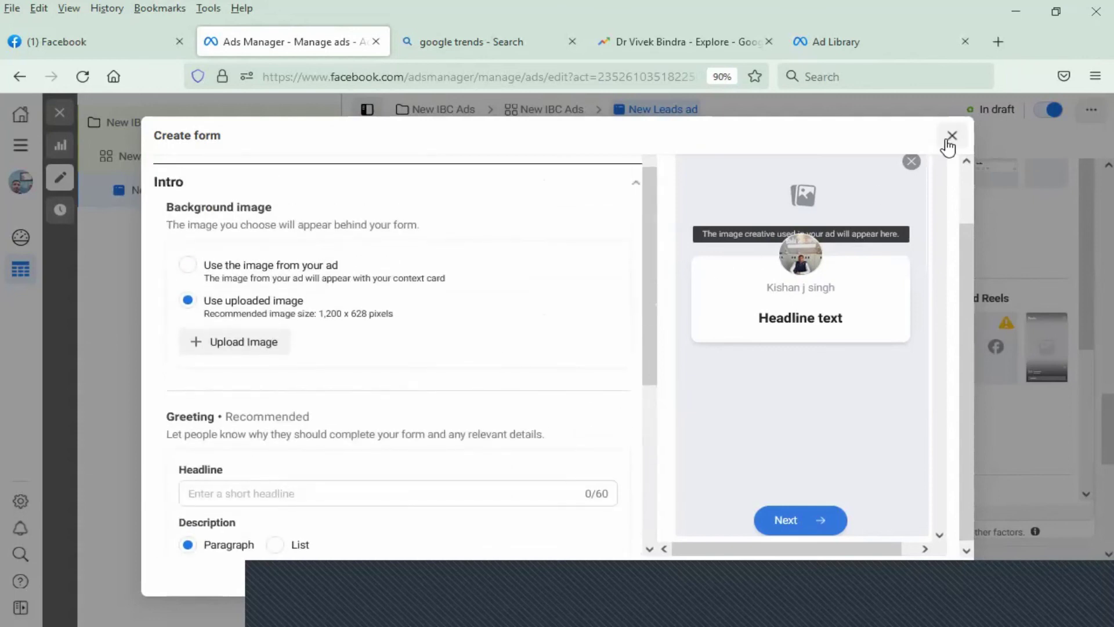
pyautogui.click(949, 139)
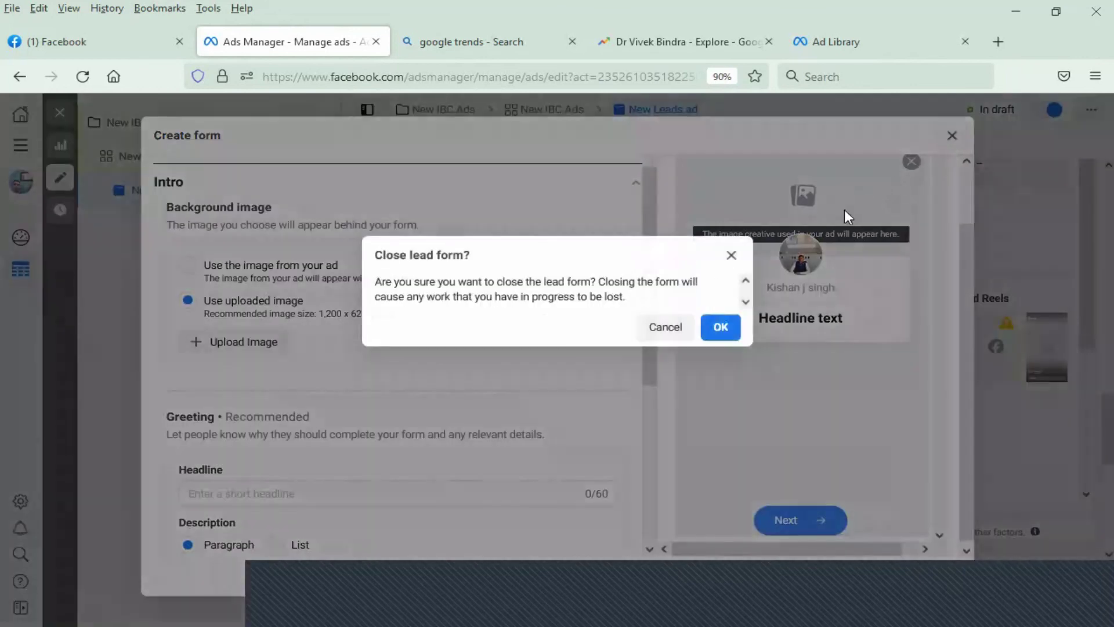
pyautogui.click(718, 330)
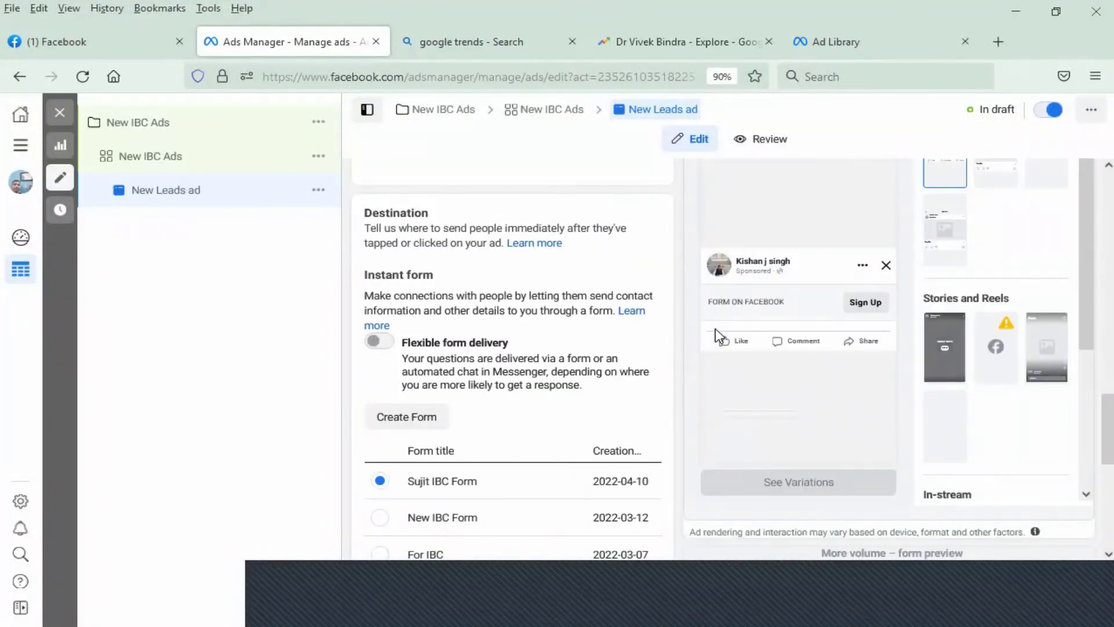